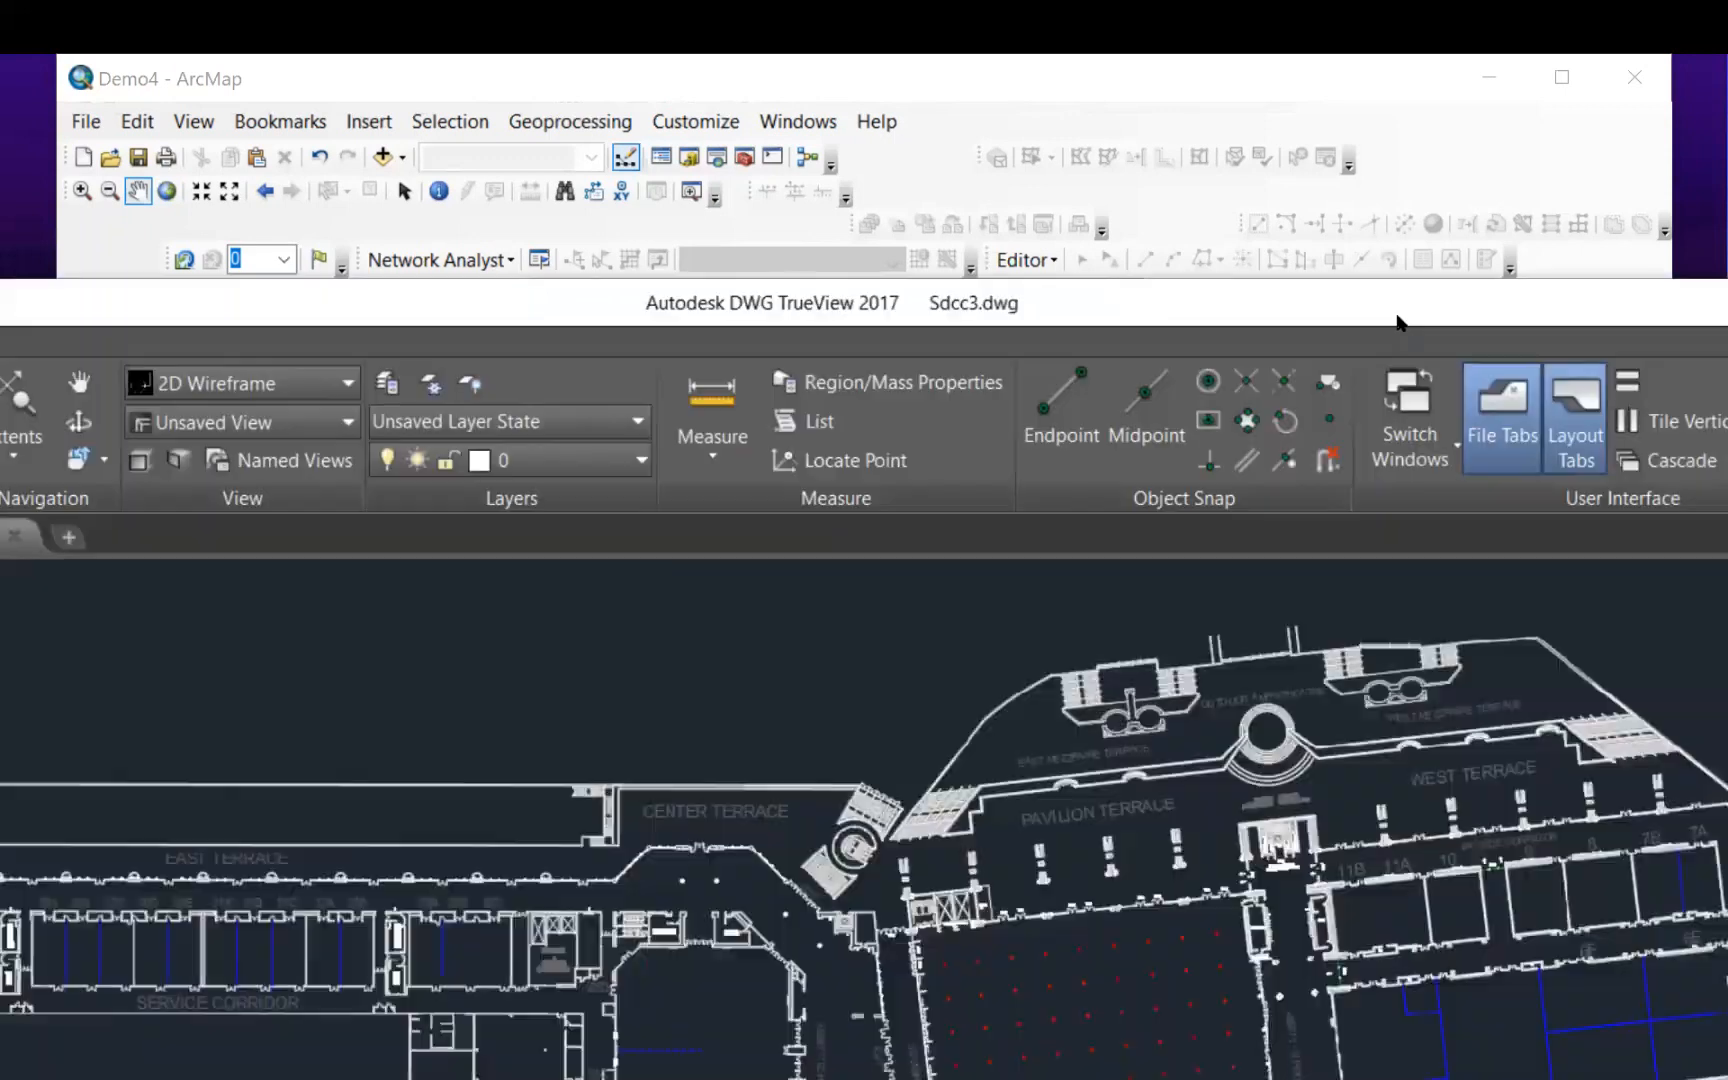
Step: Examine the layer list of the Sdcc3.dwg drawing, from the AIRWLL layers through BLDG and beyond
{"action": "scroll", "coordinate": [1004, 484], "scroll_direction": "down", "scroll_amount": 2}
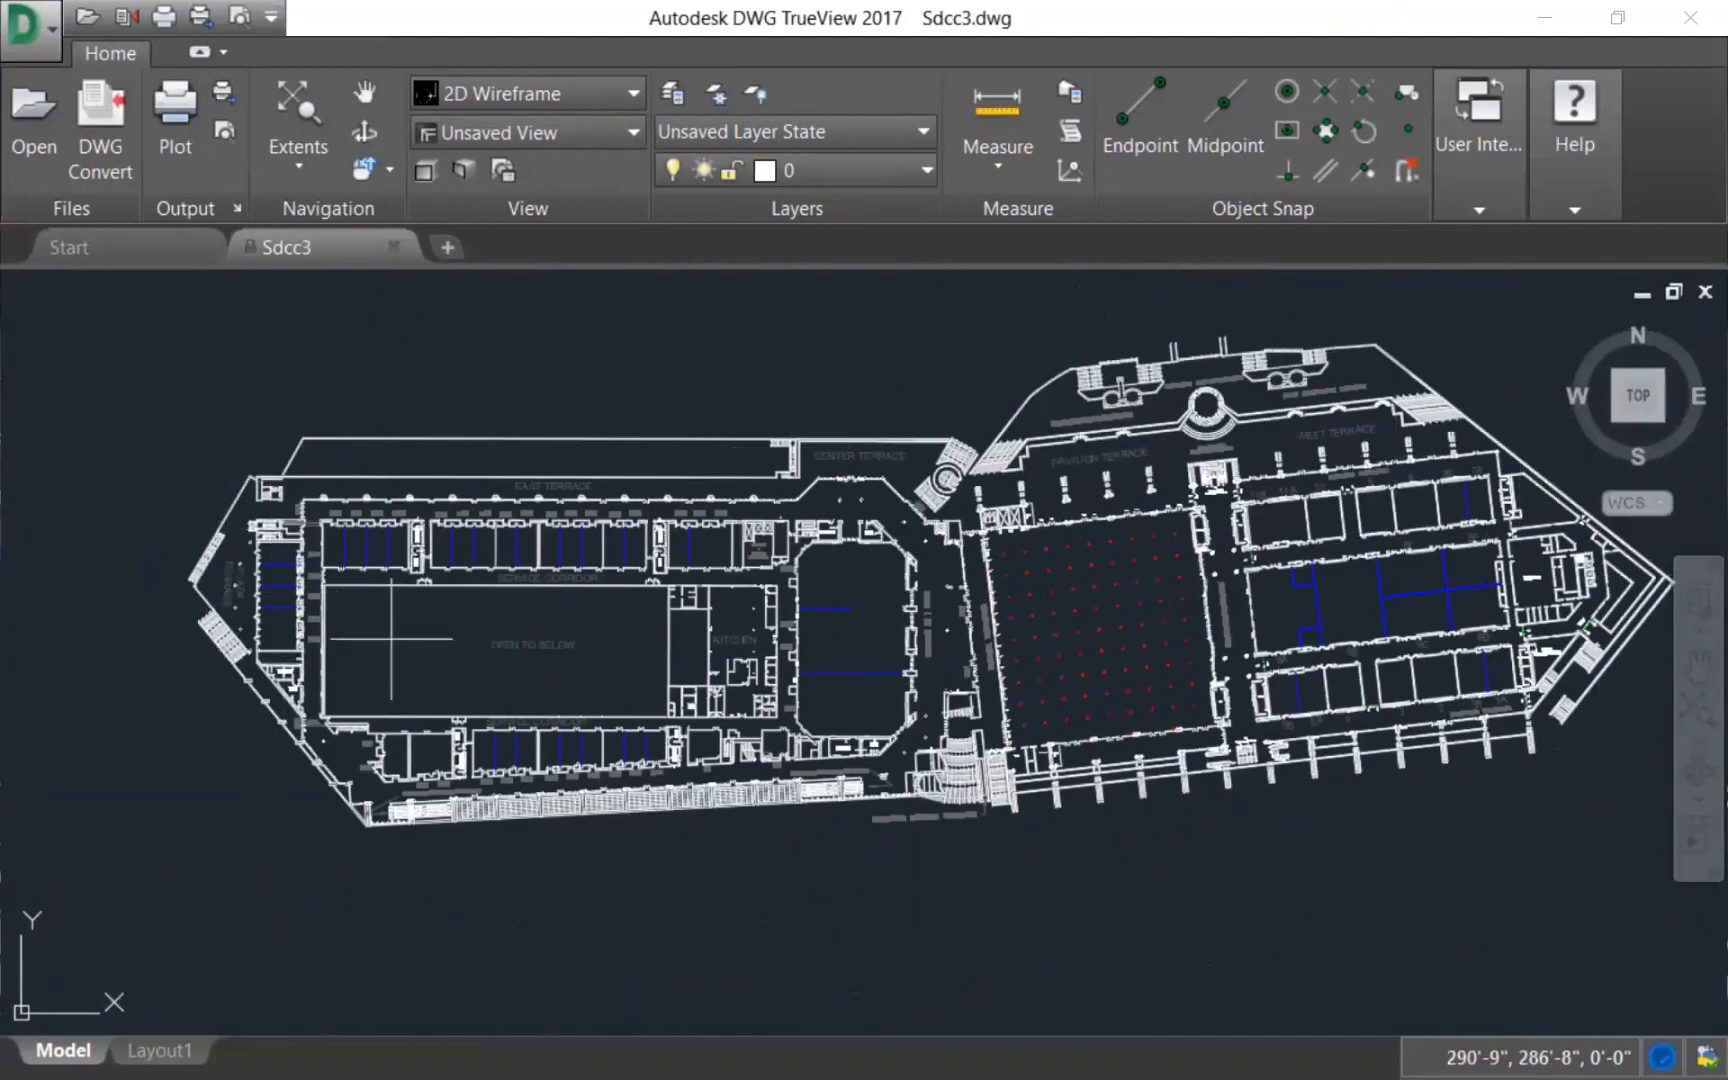
{"action": "left_click", "coordinate": [921, 171]}
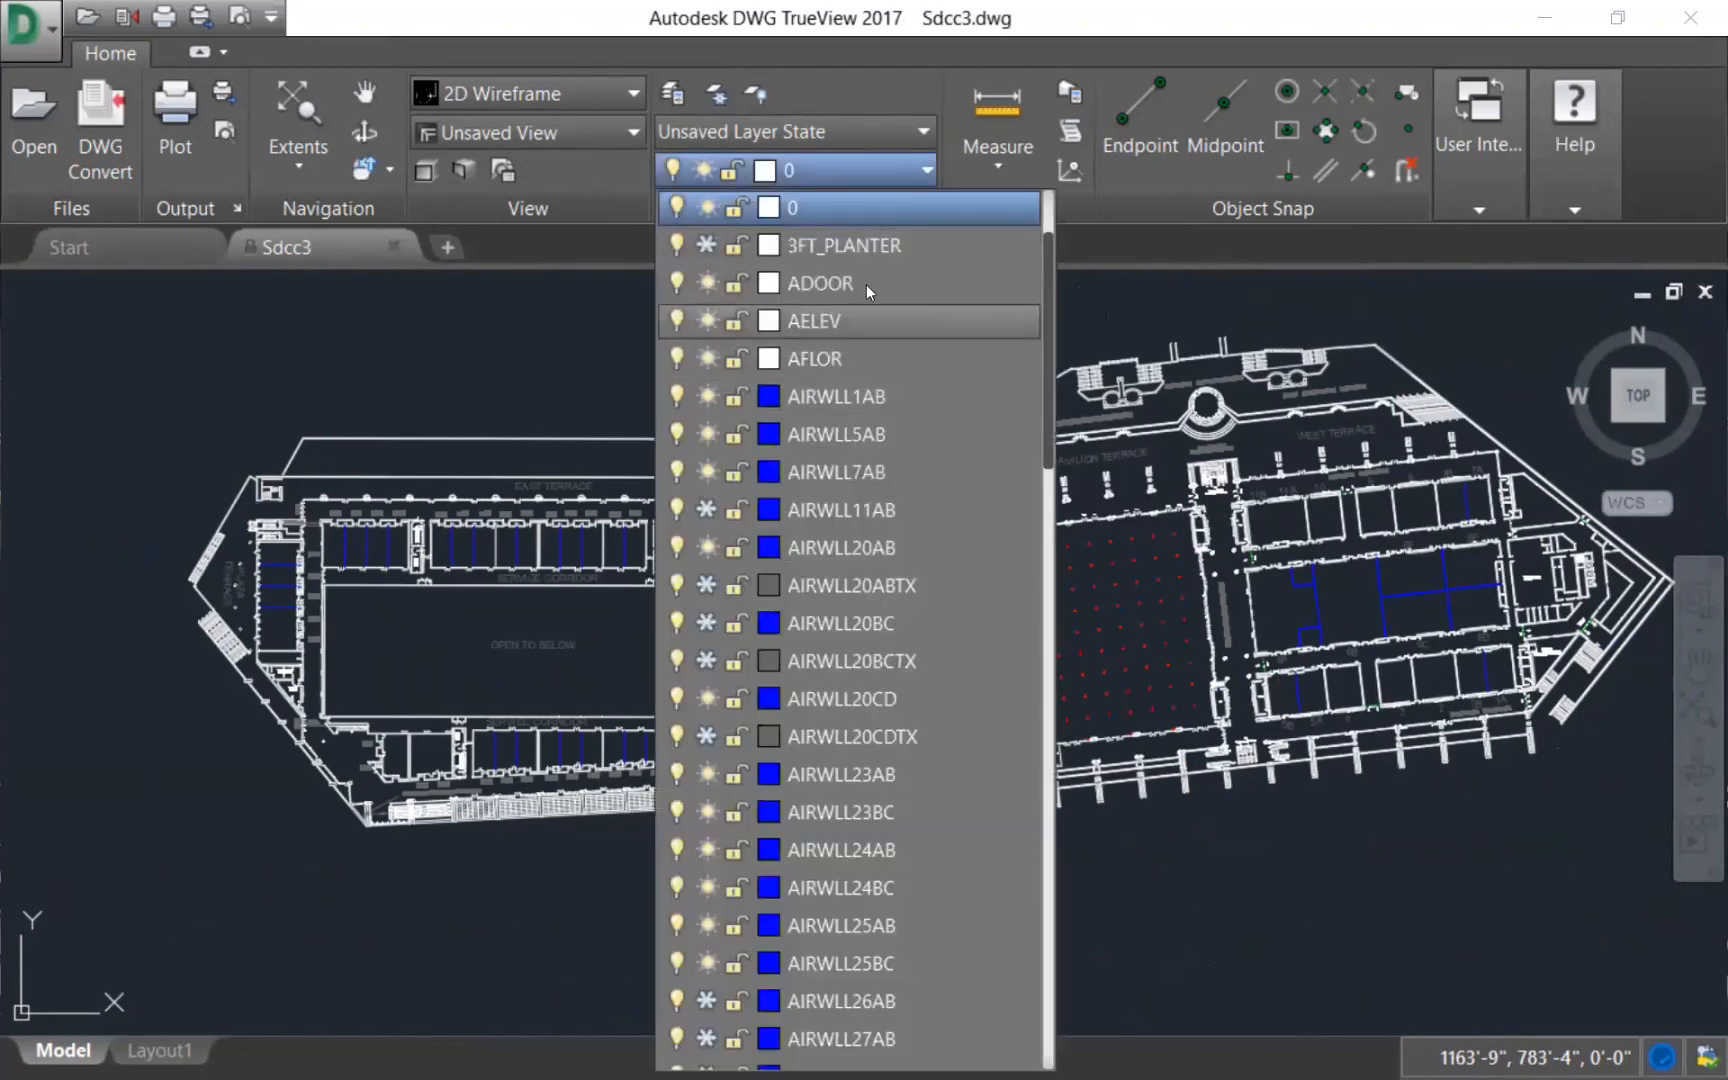
{"action": "scroll", "coordinate": [887, 330], "scroll_direction": "down", "scroll_amount": 2}
{"action": "scroll", "coordinate": [887, 333], "scroll_direction": "down", "scroll_amount": 9}
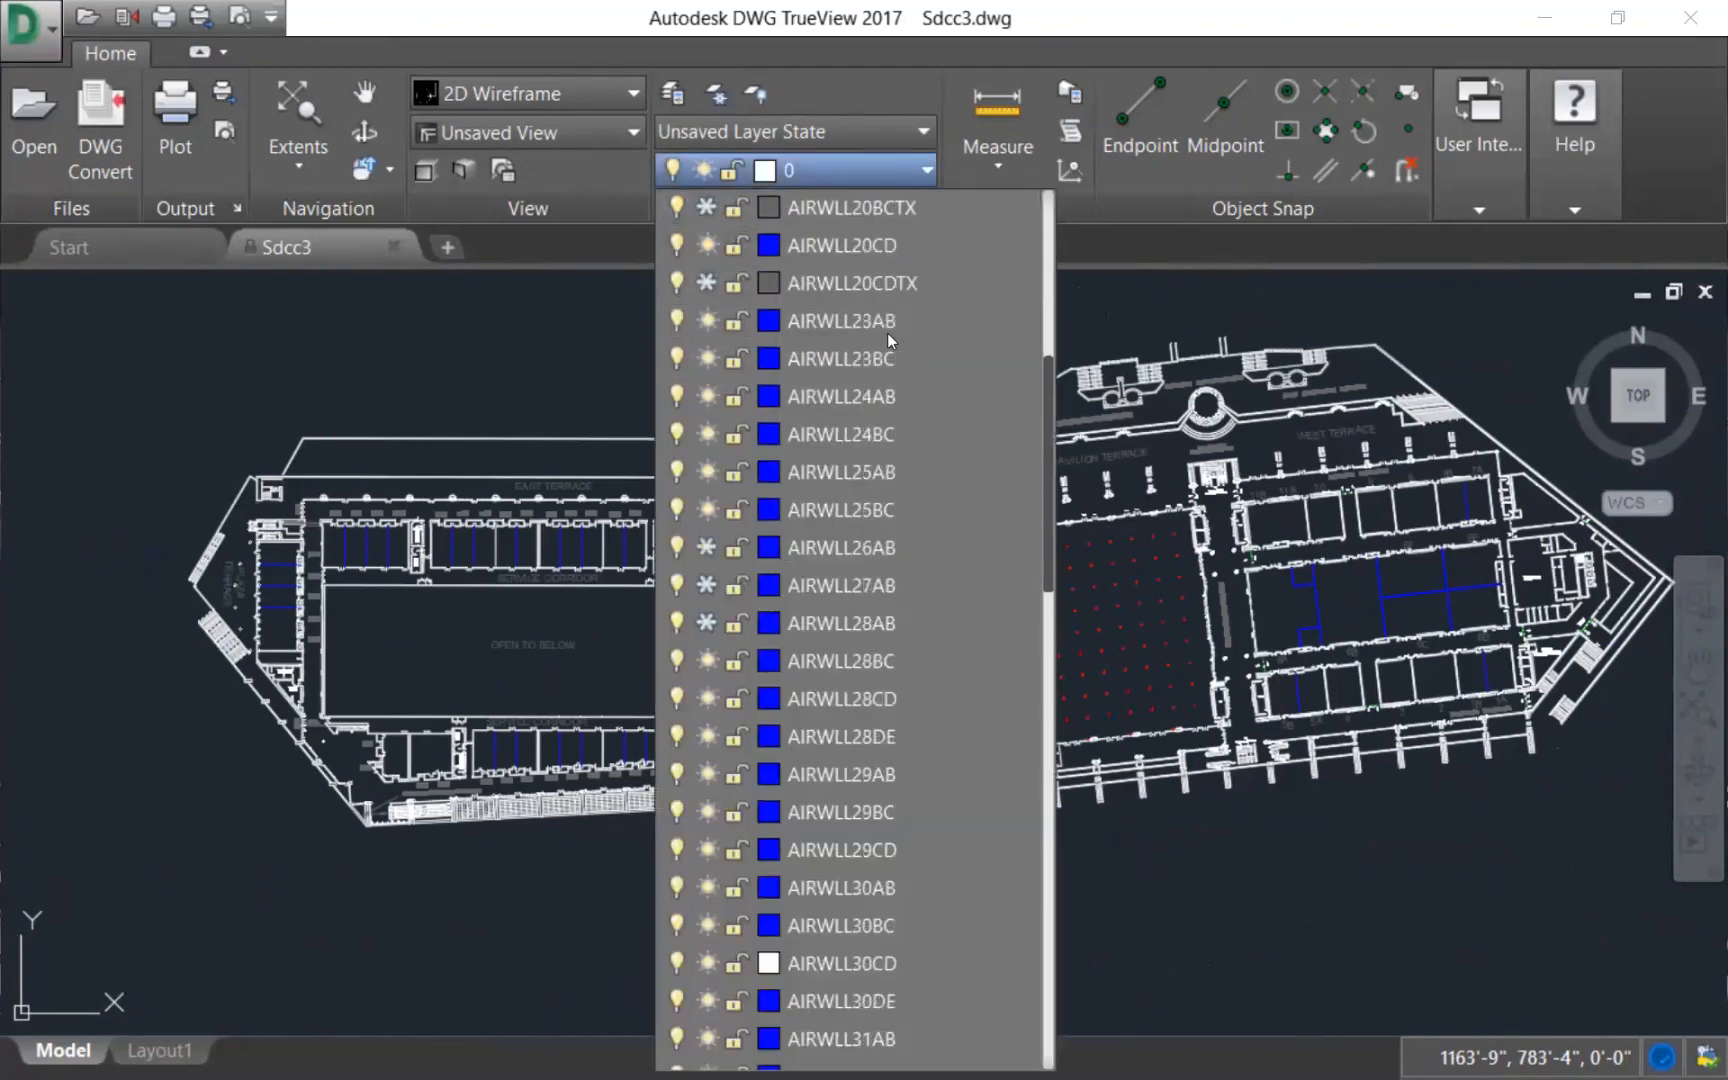
{"action": "scroll", "coordinate": [941, 558], "scroll_direction": "down", "scroll_amount": 7}
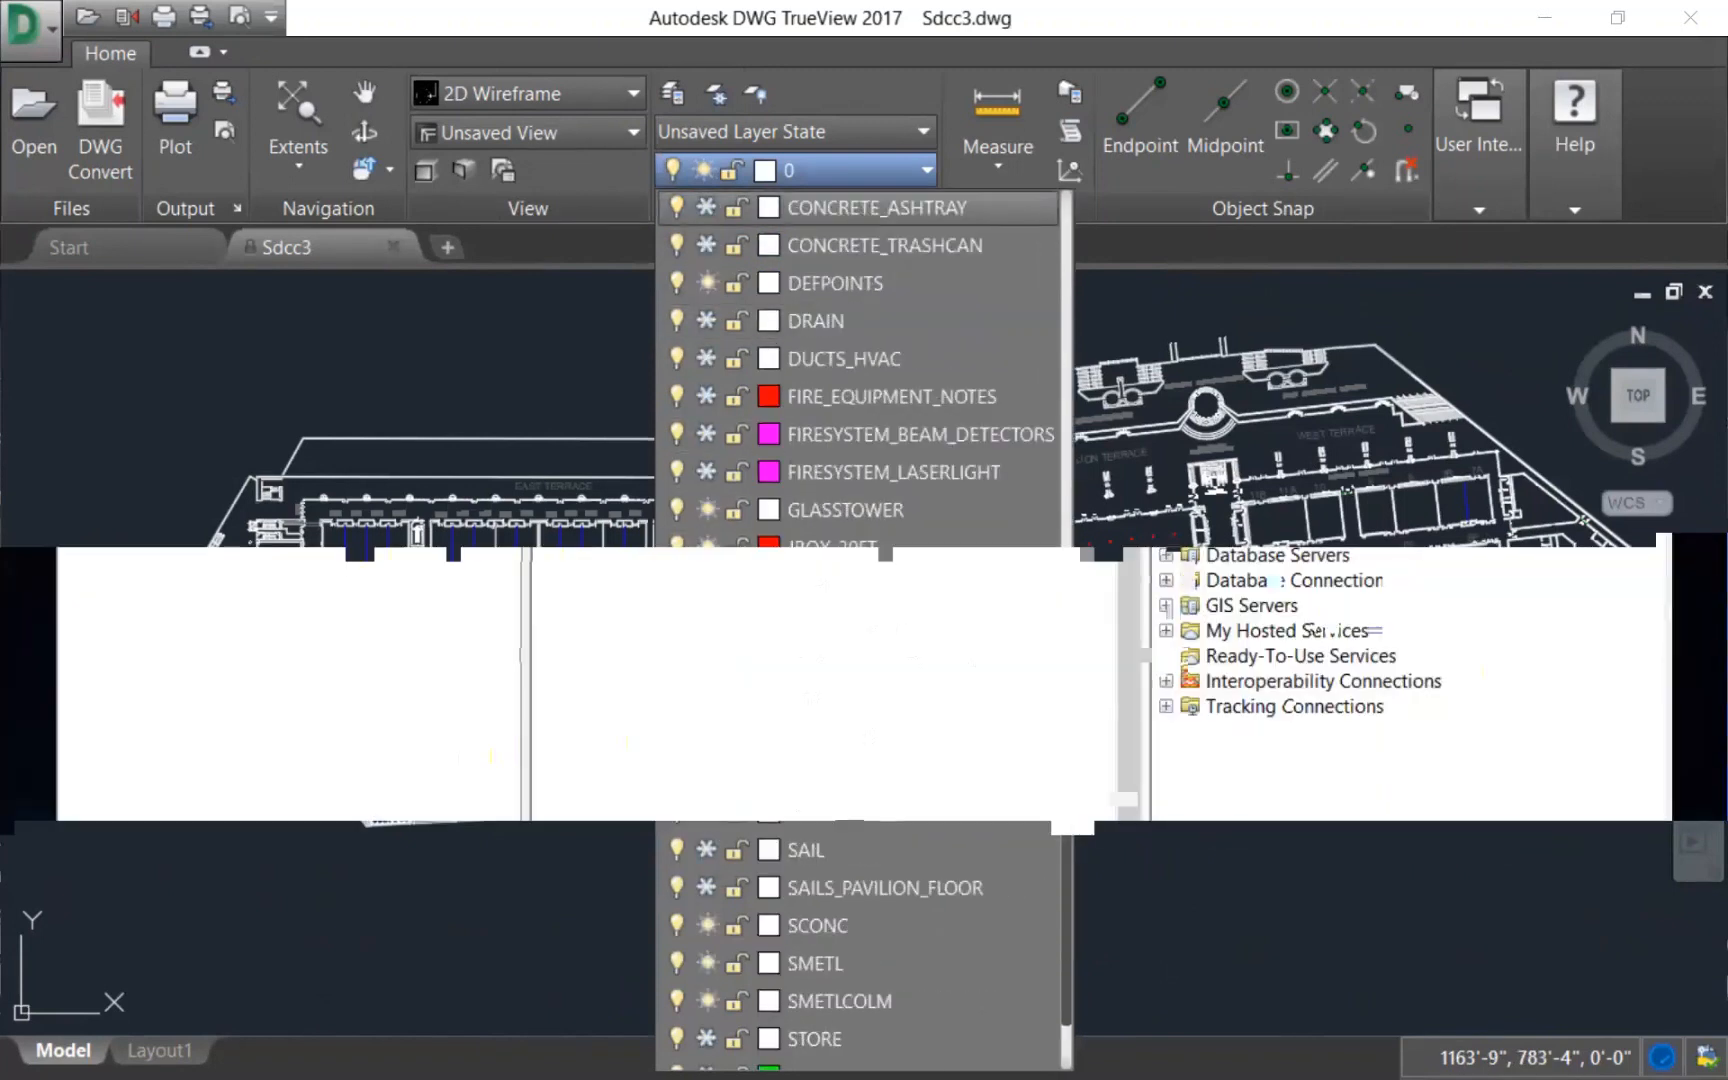
{"action": "scroll", "coordinate": [941, 555], "scroll_direction": "up", "scroll_amount": 4}
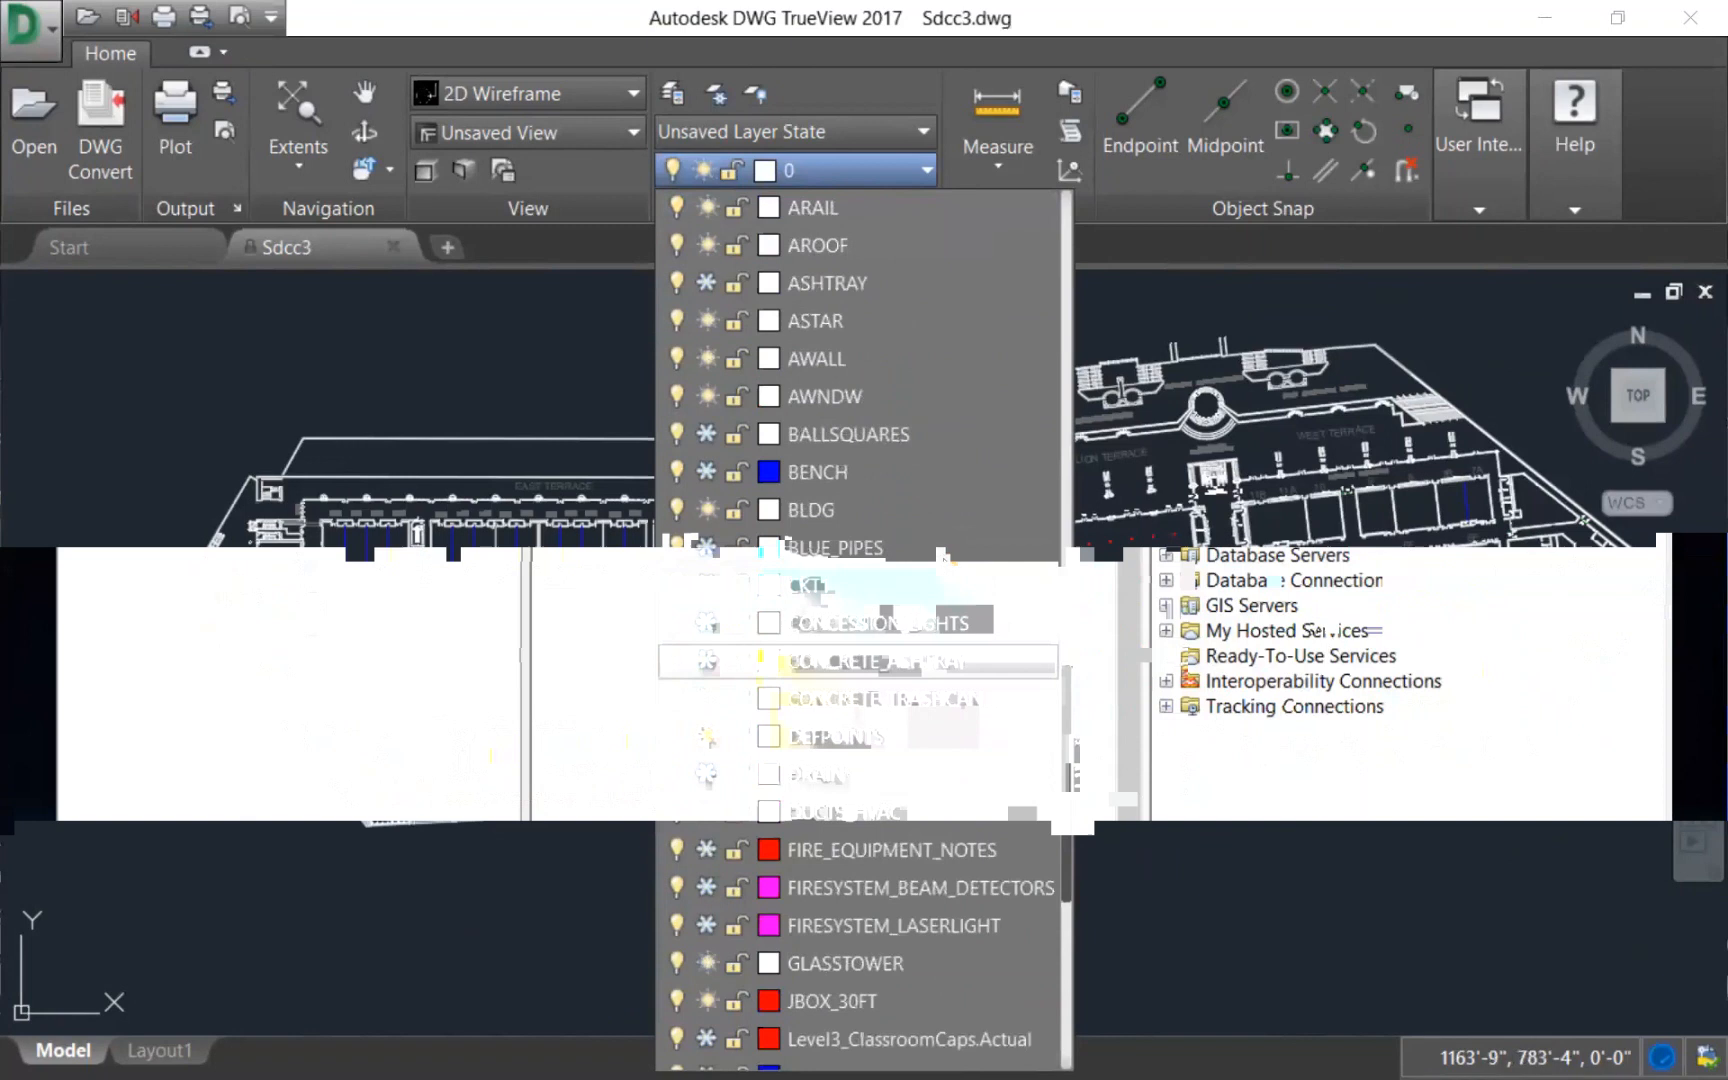
{"action": "scroll", "coordinate": [941, 555], "scroll_direction": "up", "scroll_amount": 4}
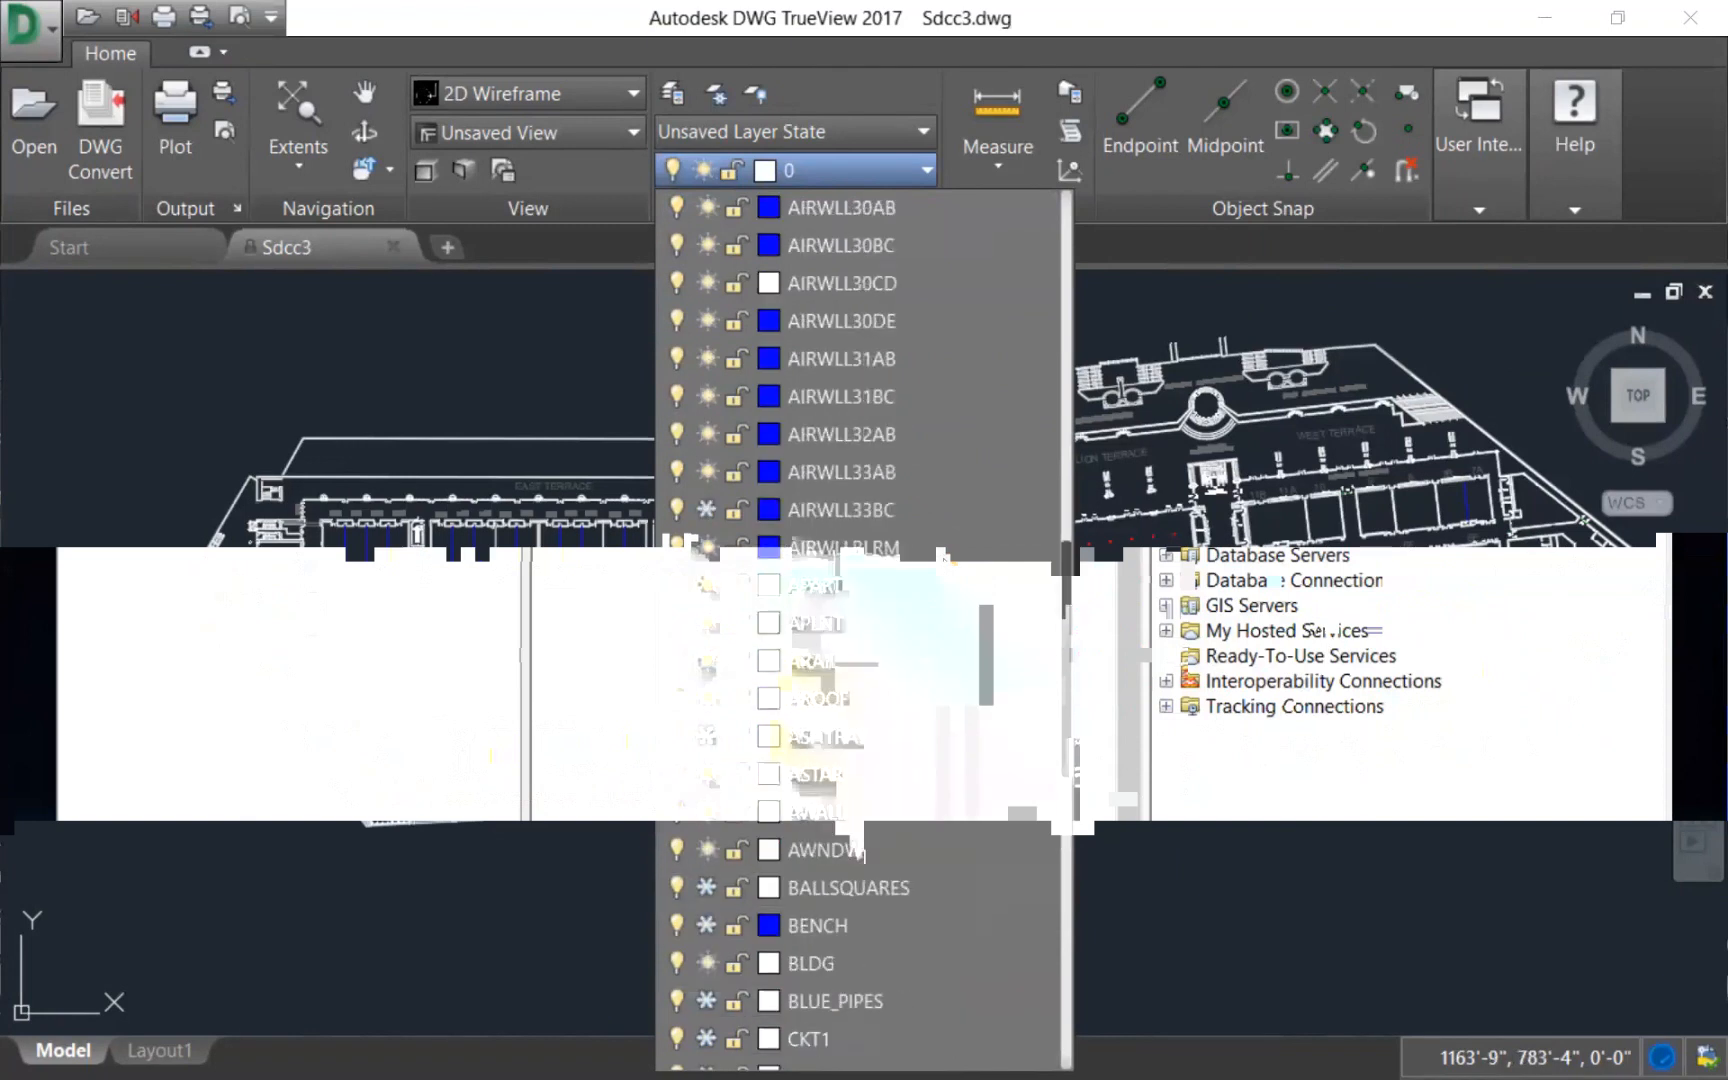
{"action": "scroll", "coordinate": [941, 555], "scroll_direction": "down", "scroll_amount": 3}
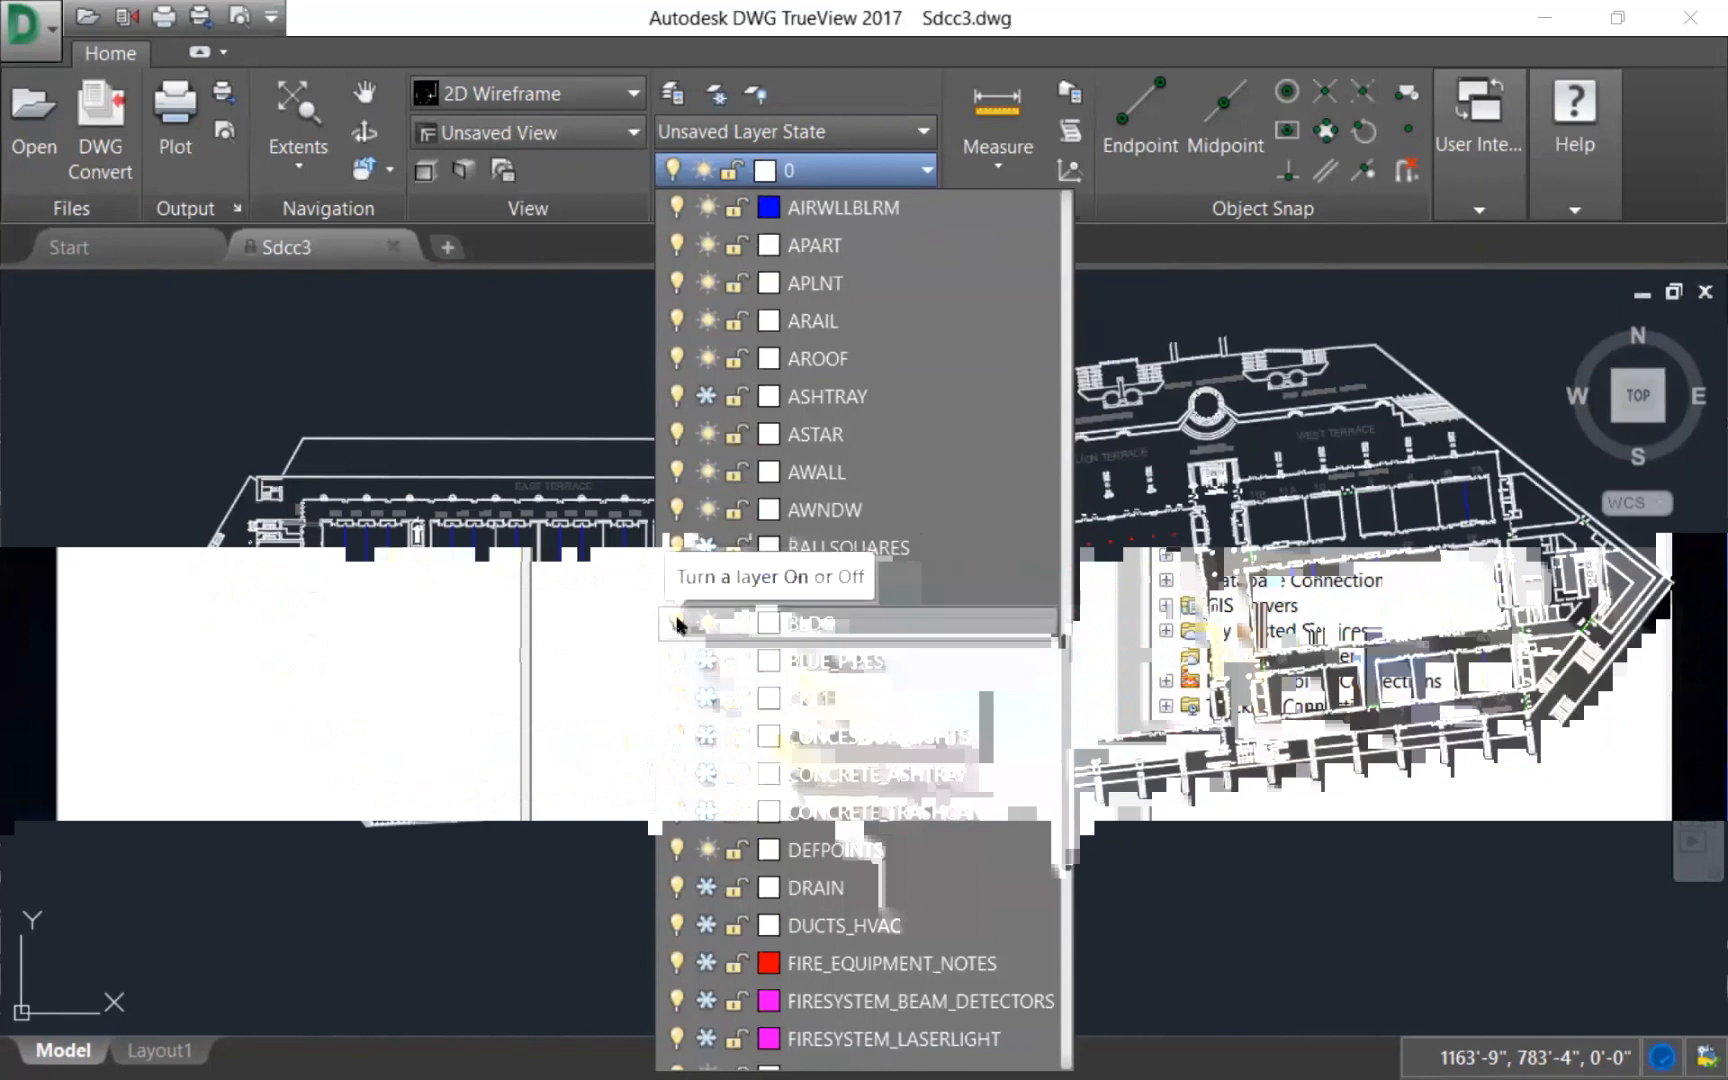
Step: Turn the BLDG layer off and back on, and close the layer list
{"action": "left_click", "coordinate": [678, 624]}
{"action": "left_click", "coordinate": [678, 624]}
{"action": "left_click", "coordinate": [1341, 886]}
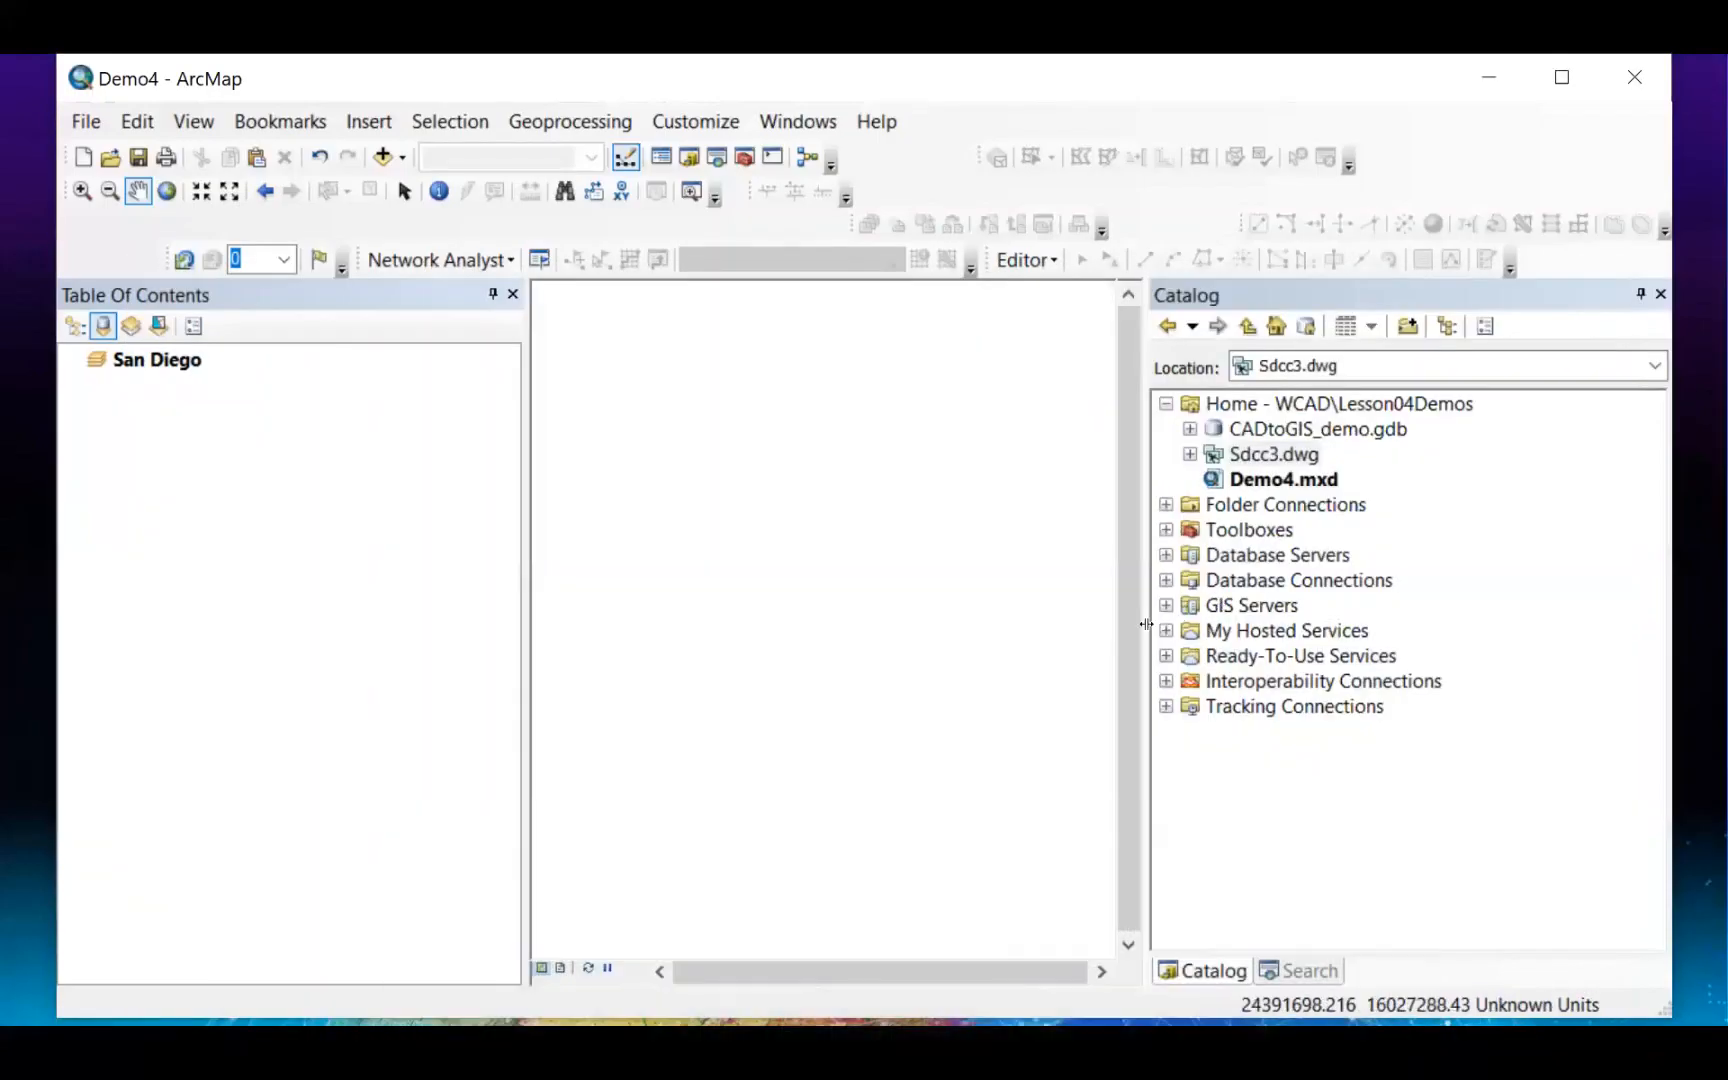
Step: In ArcMap, add the Sdcc3.dwg drawing to the San Diego data frame and narrow the Catalog window
{"action": "left_click", "coordinate": [1261, 454]}
{"action": "left_click_drag", "start_coordinate": [1259, 446], "coordinate": [1124, 462]}
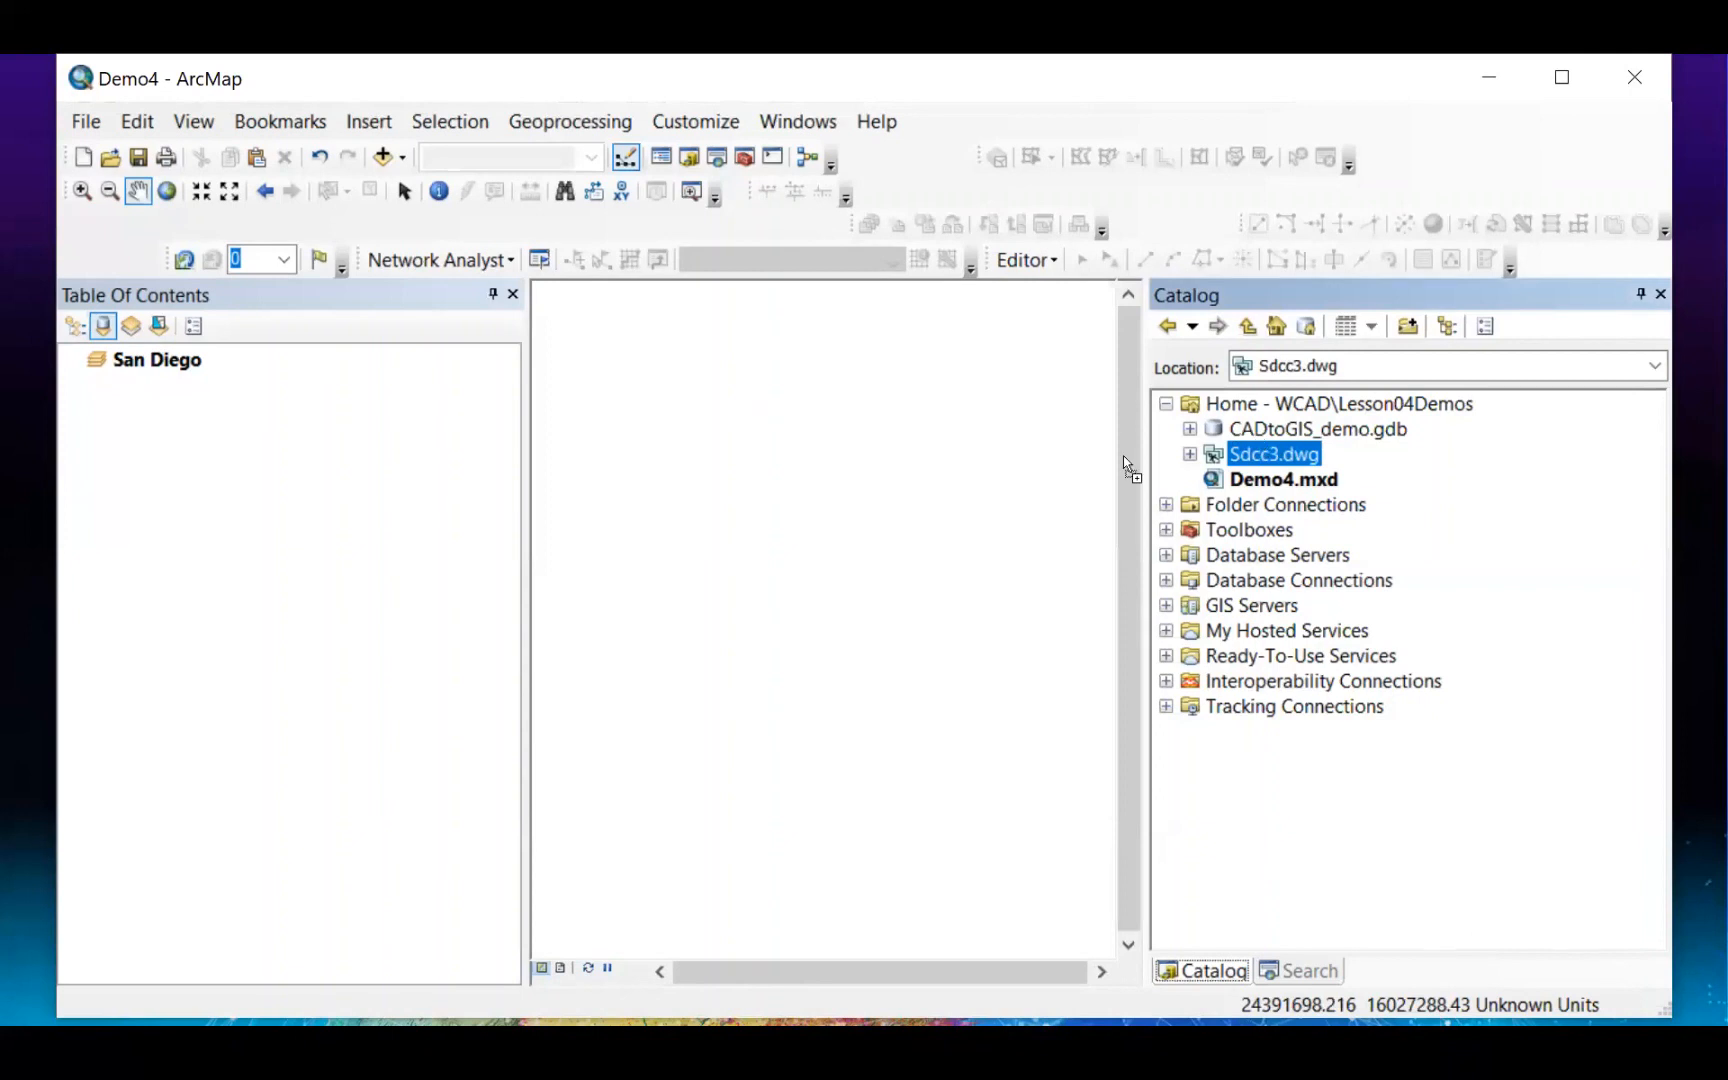
{"action": "left_click_drag", "start_coordinate": [1124, 462], "coordinate": [535, 585]}
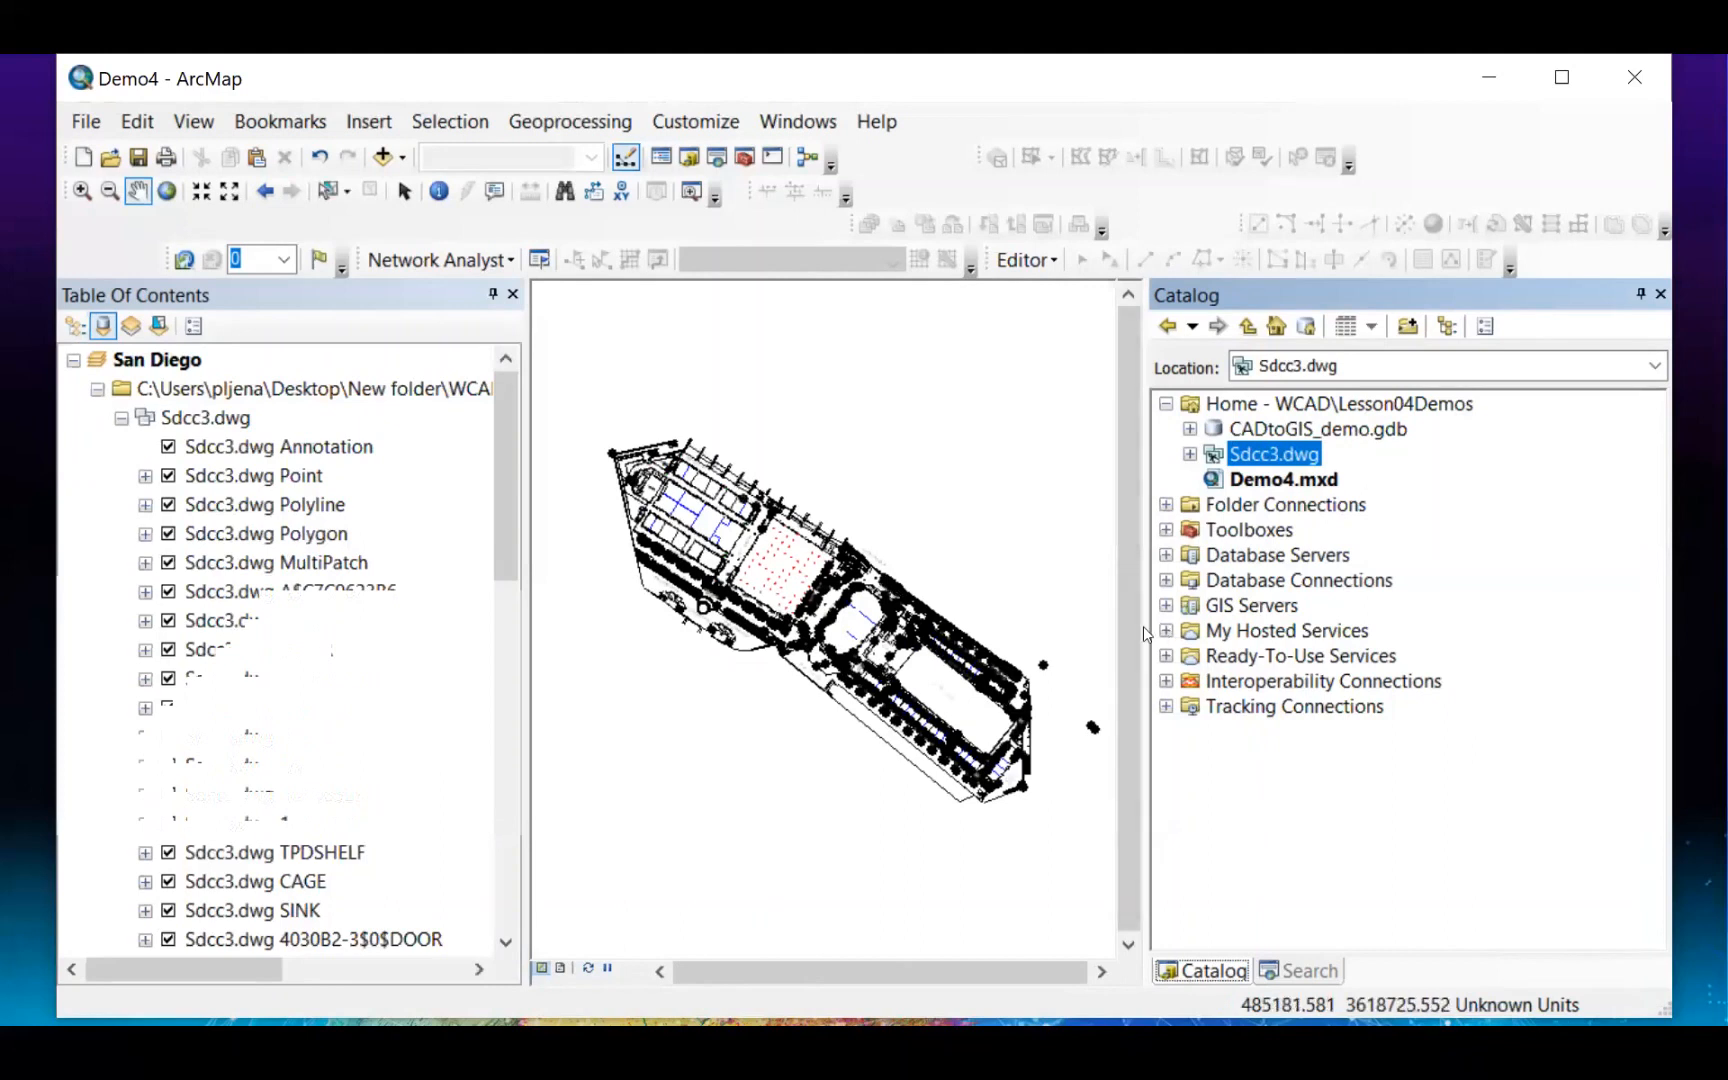
{"action": "left_click_drag", "start_coordinate": [1146, 626], "coordinate": [1258, 626]}
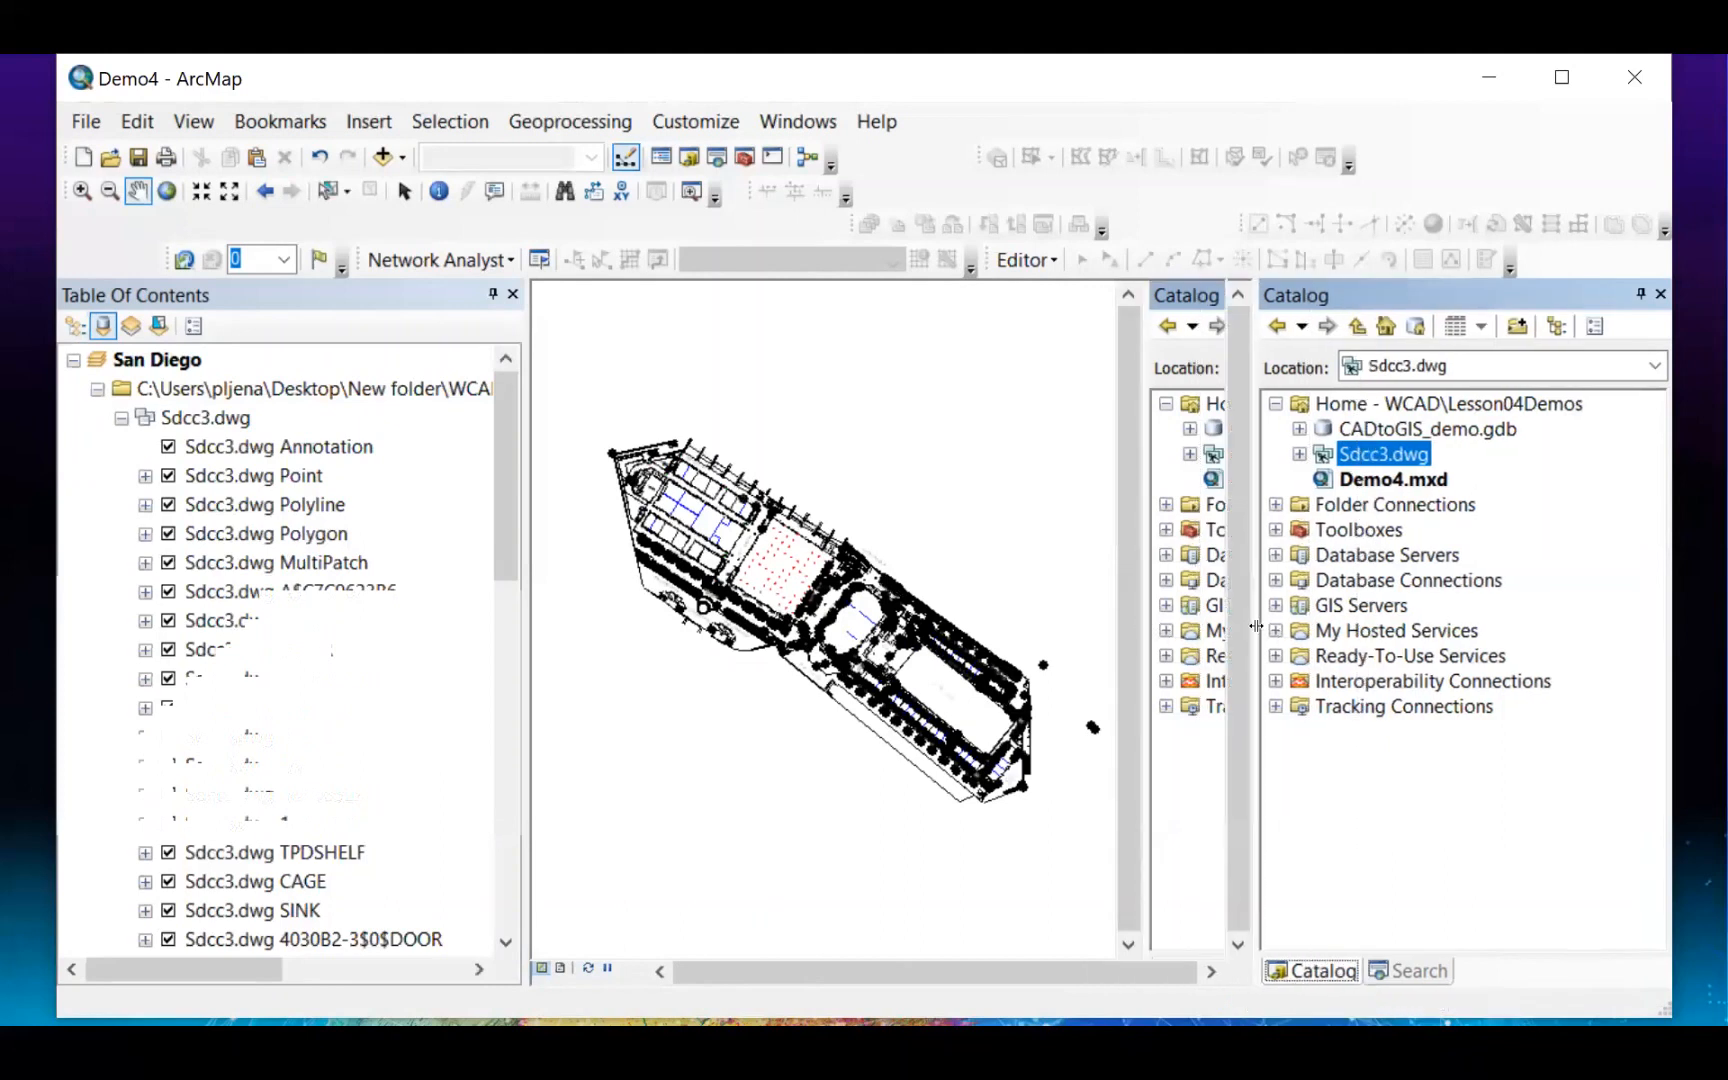
Step: Expand Sdcc3.dwg in the Catalog to review the feature classes it contains, and collapse it again
{"action": "left_click", "coordinate": [1296, 455]}
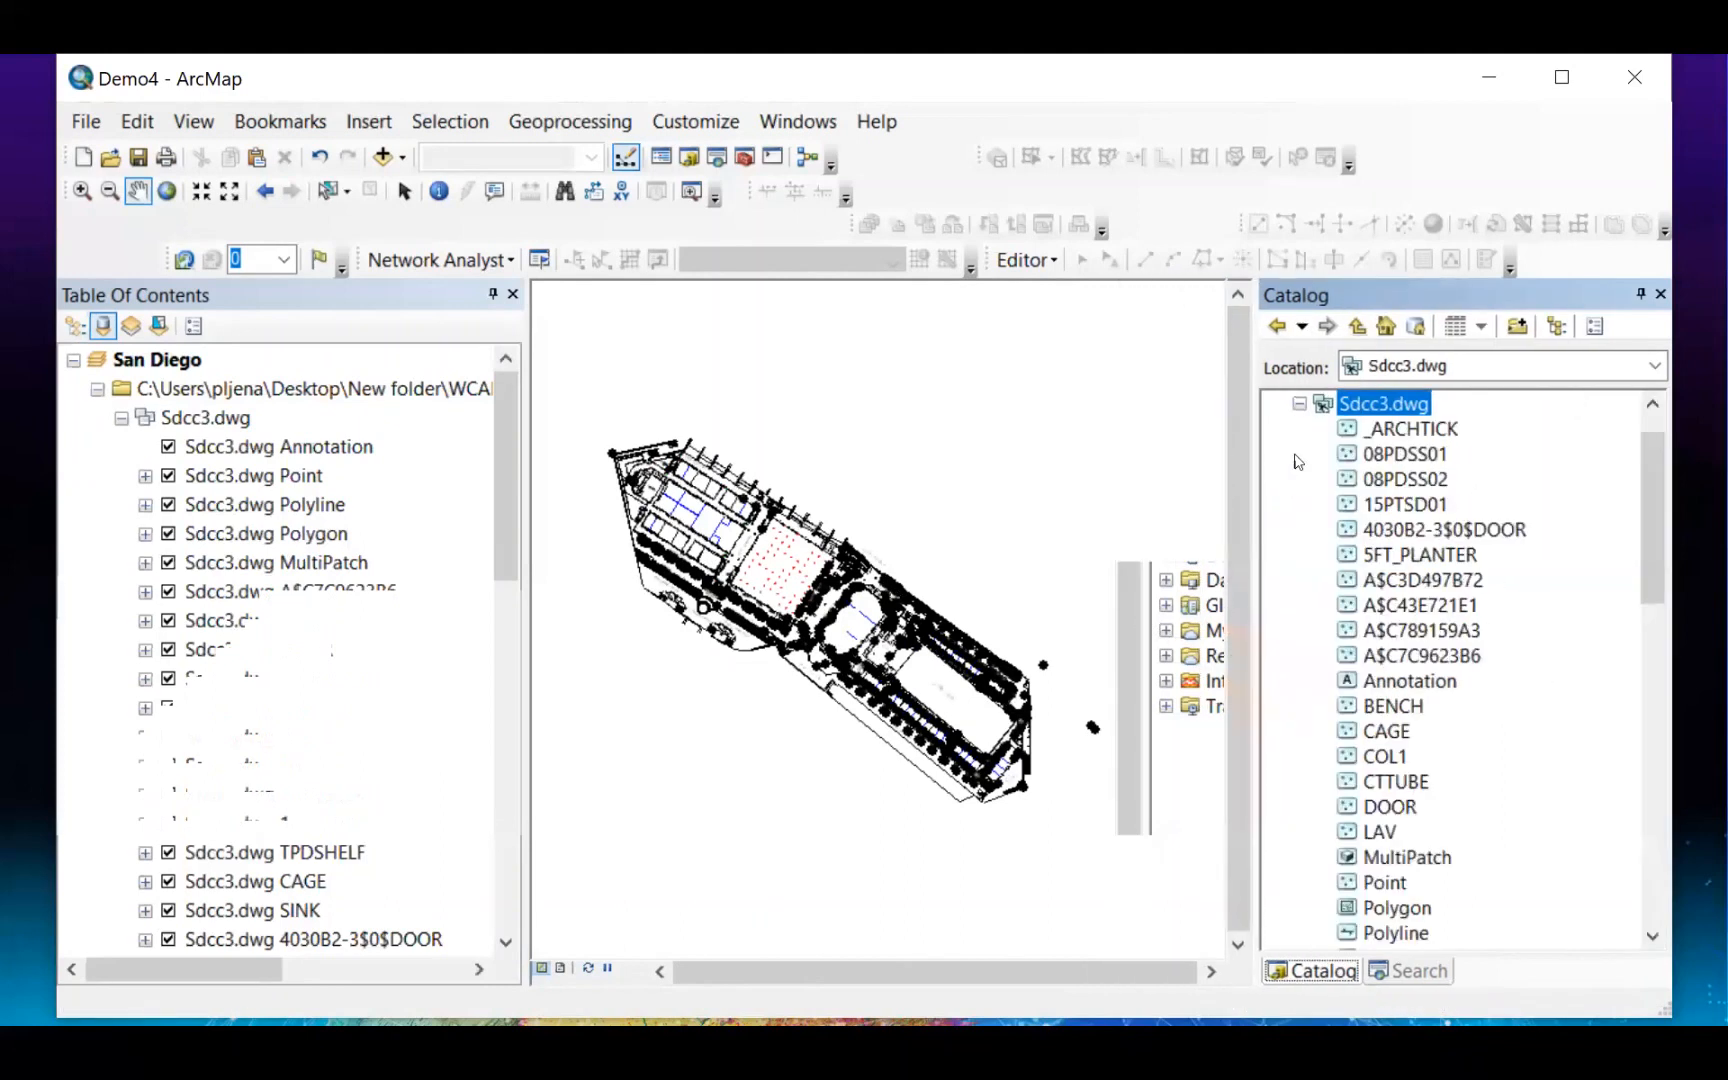
{"action": "scroll", "coordinate": [1297, 461], "scroll_direction": "down", "scroll_amount": 14}
{"action": "scroll", "coordinate": [1384, 645], "scroll_direction": "up", "scroll_amount": 4}
{"action": "scroll", "coordinate": [1384, 645], "scroll_direction": "up", "scroll_amount": 10}
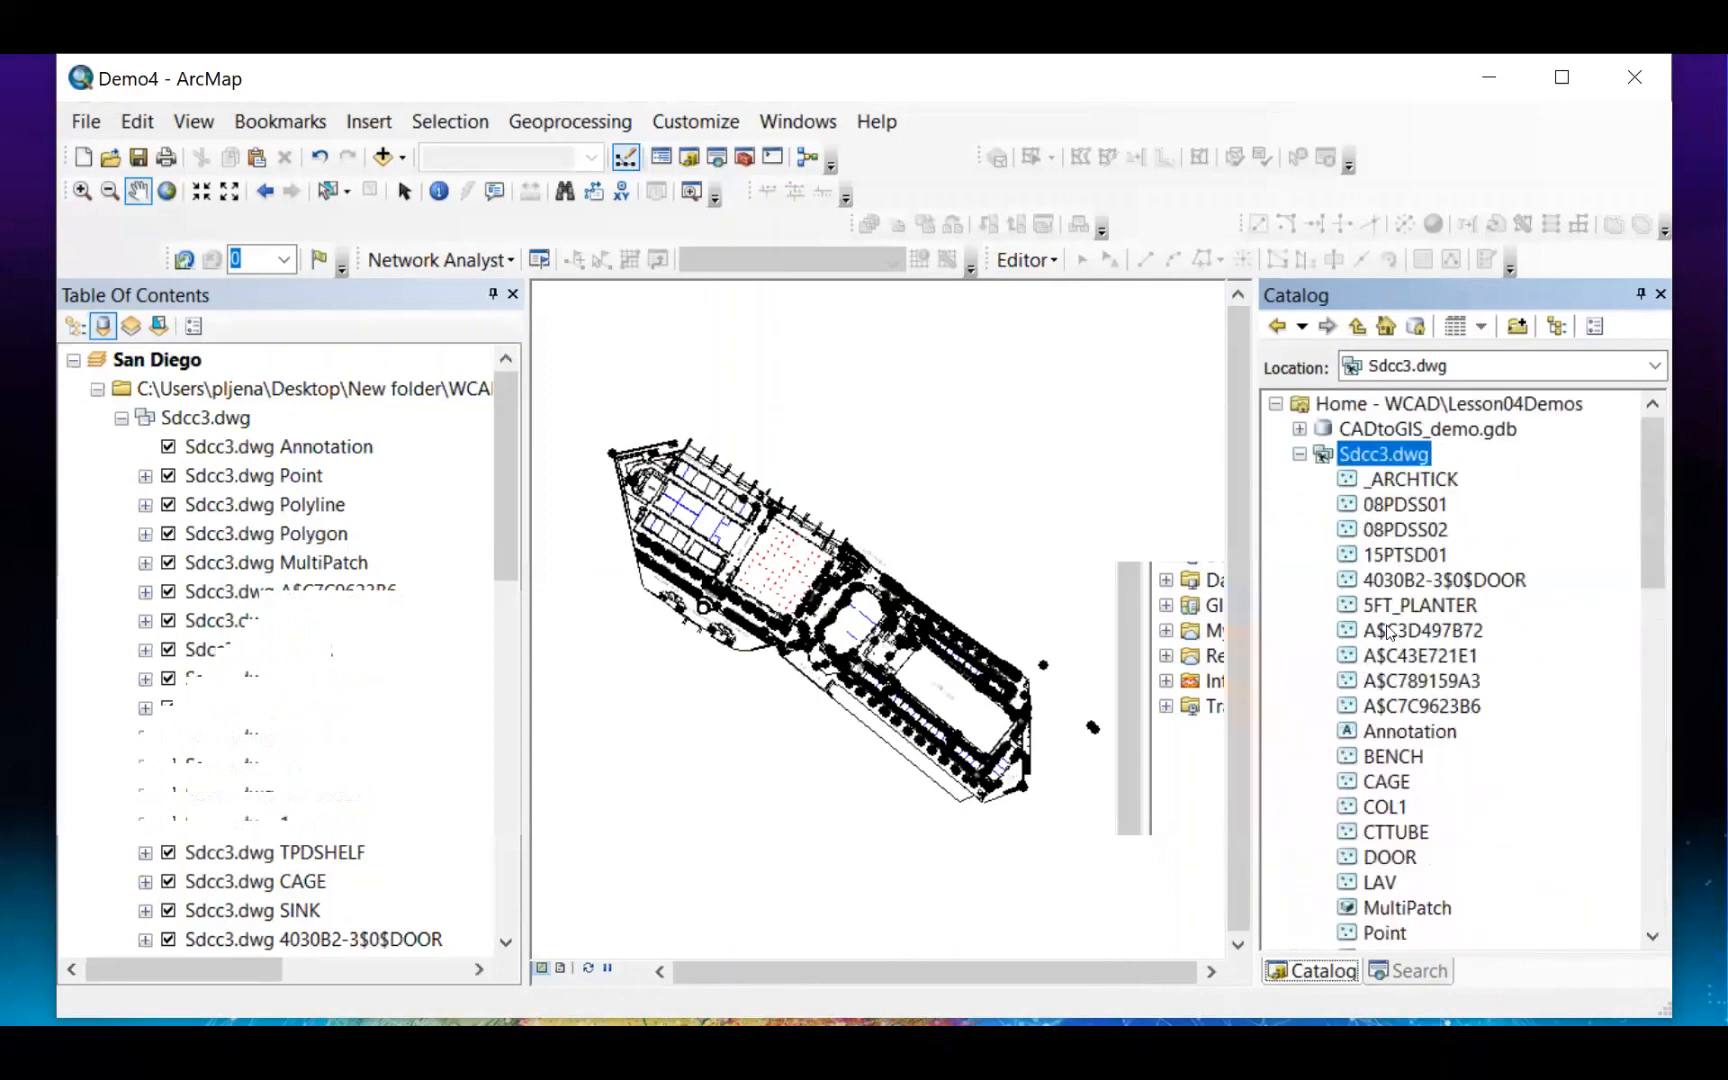
{"action": "left_click", "coordinate": [1302, 455]}
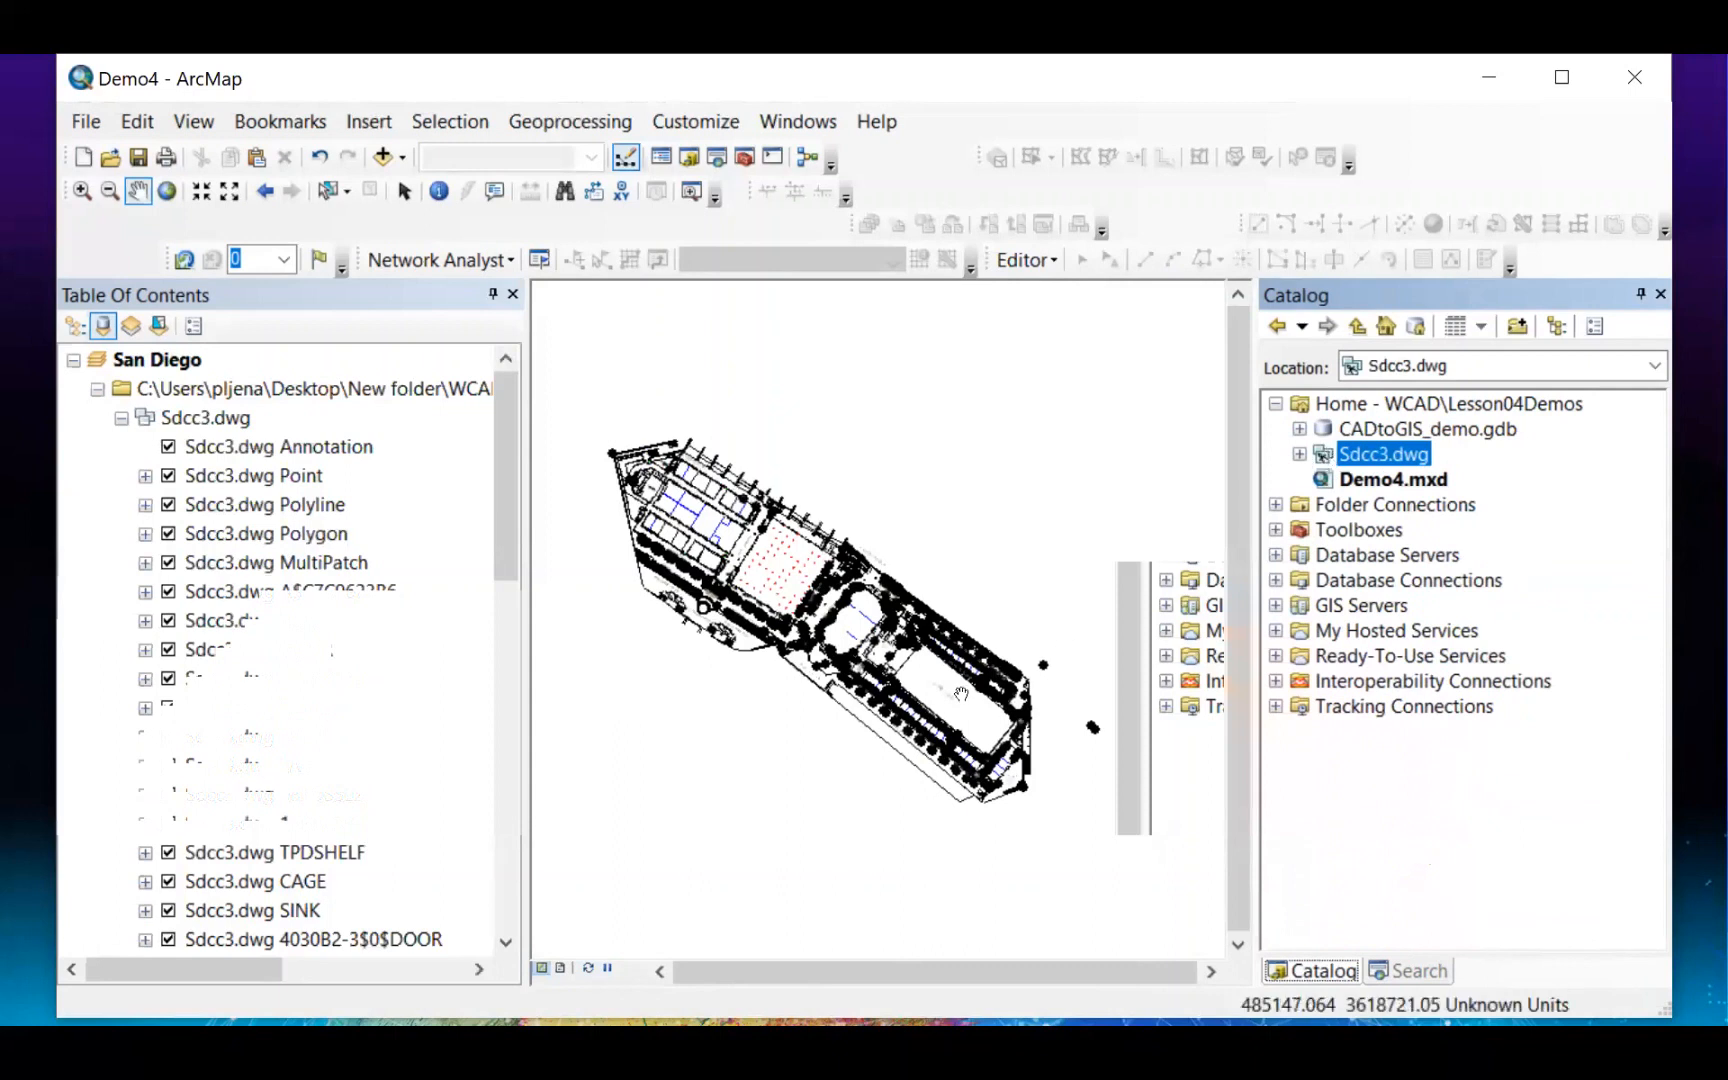
Step: Show only the Polyline layer of the Sdcc3.dwg group and narrow the Table of Contents
{"action": "mouse_move", "coordinate": [509, 436]}
{"action": "left_mouse_down"}
{"action": "mouse_move", "coordinate": [509, 468]}
{"action": "mouse_move", "coordinate": [510, 436]}
{"action": "left_mouse_up"}
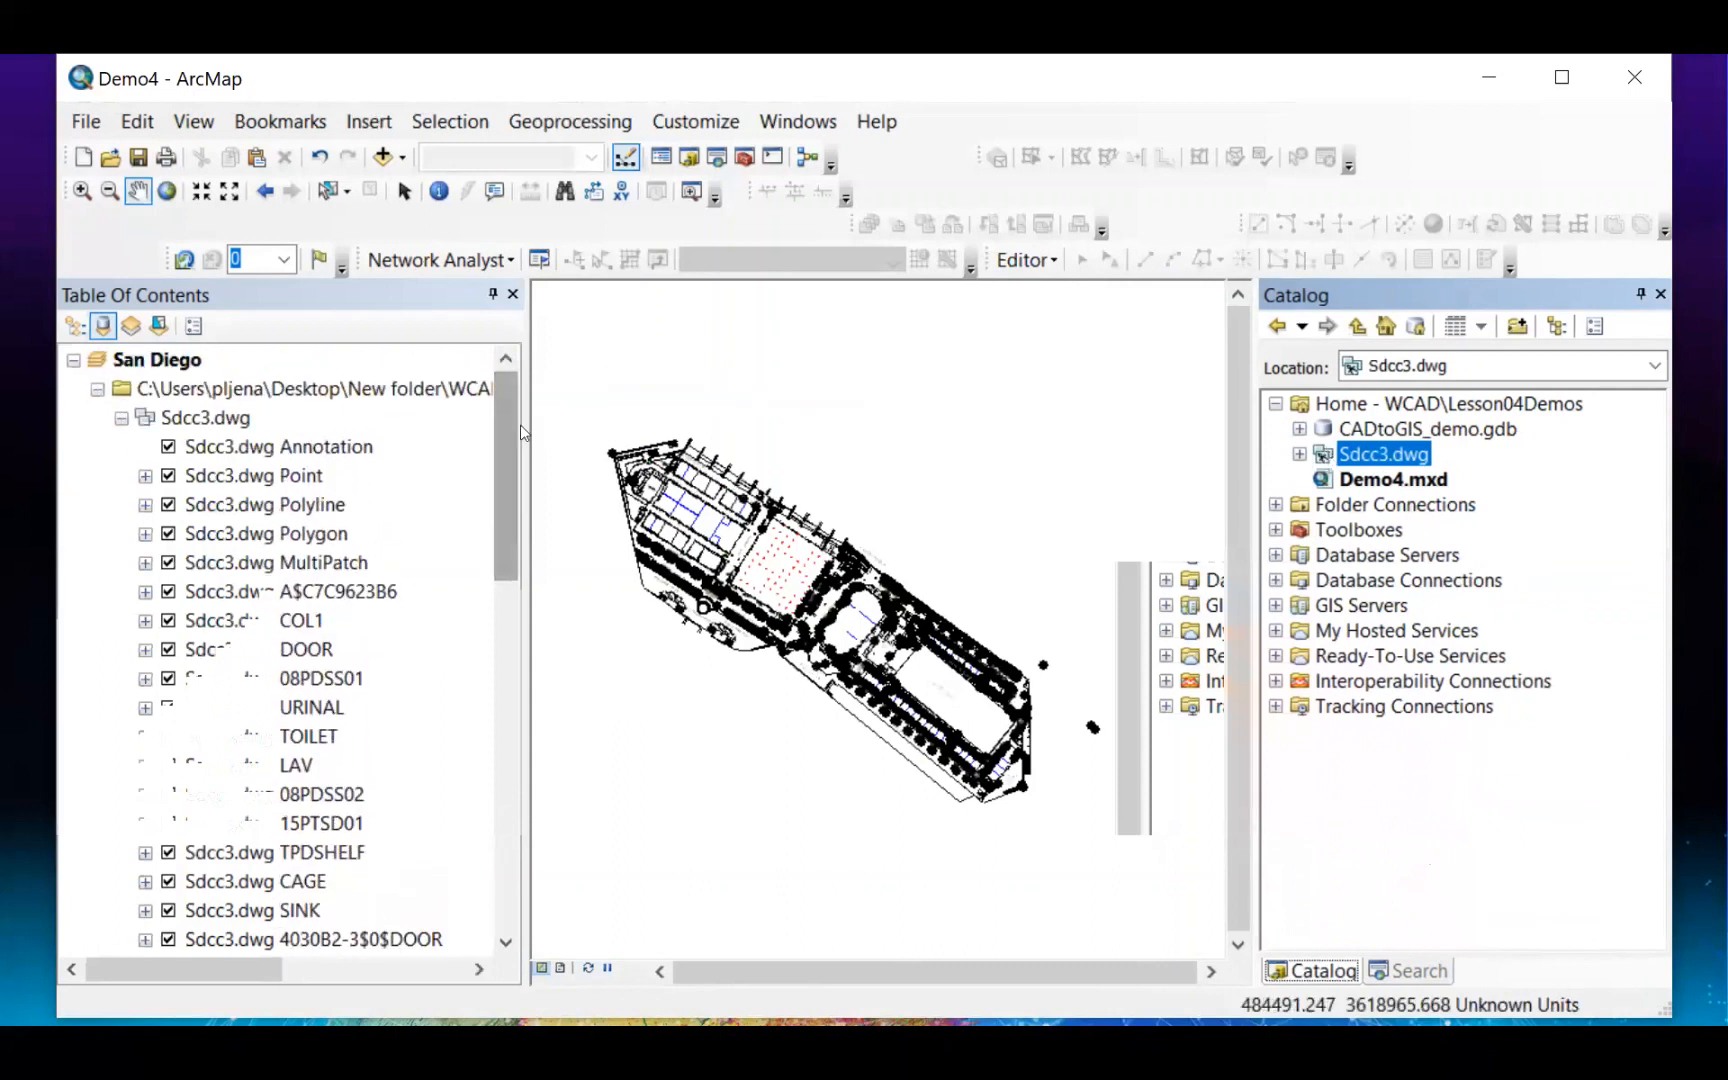
{"action": "left_click", "coordinate": [303, 510]}
{"action": "left_click", "coordinate": [280, 447]}
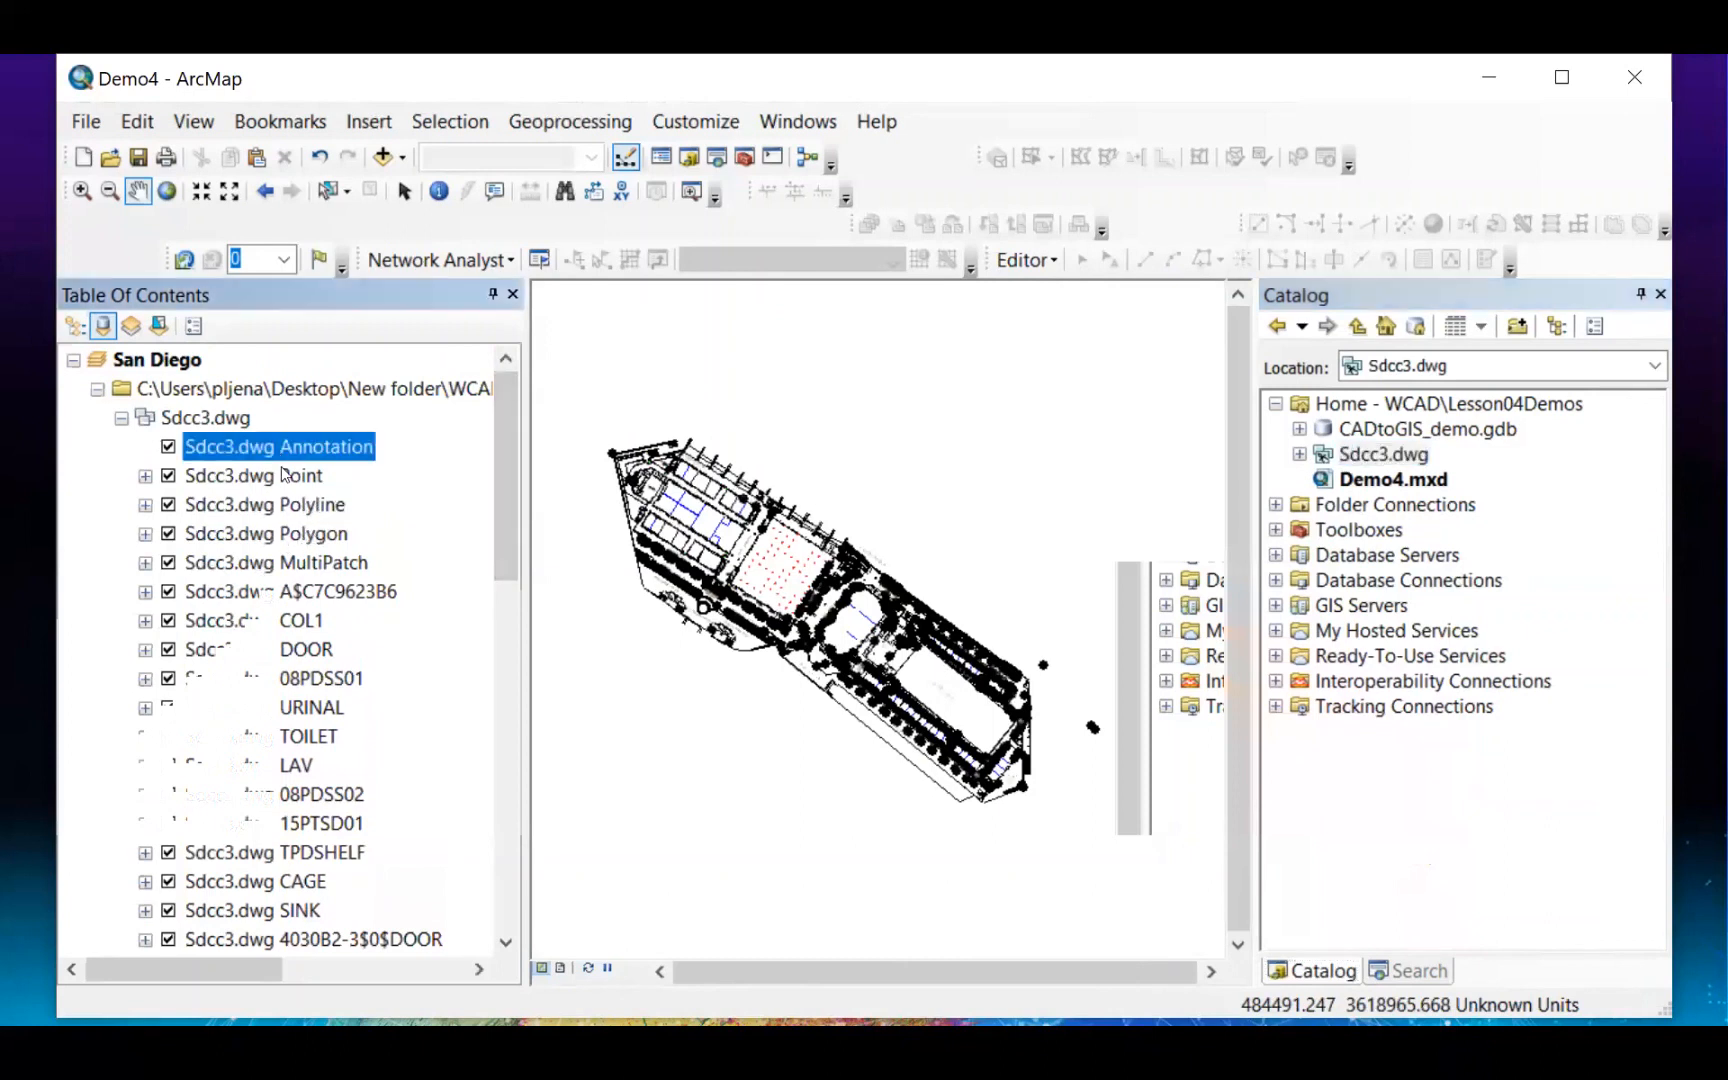
{"action": "scroll", "coordinate": [285, 473], "scroll_direction": "down", "scroll_amount": 20}
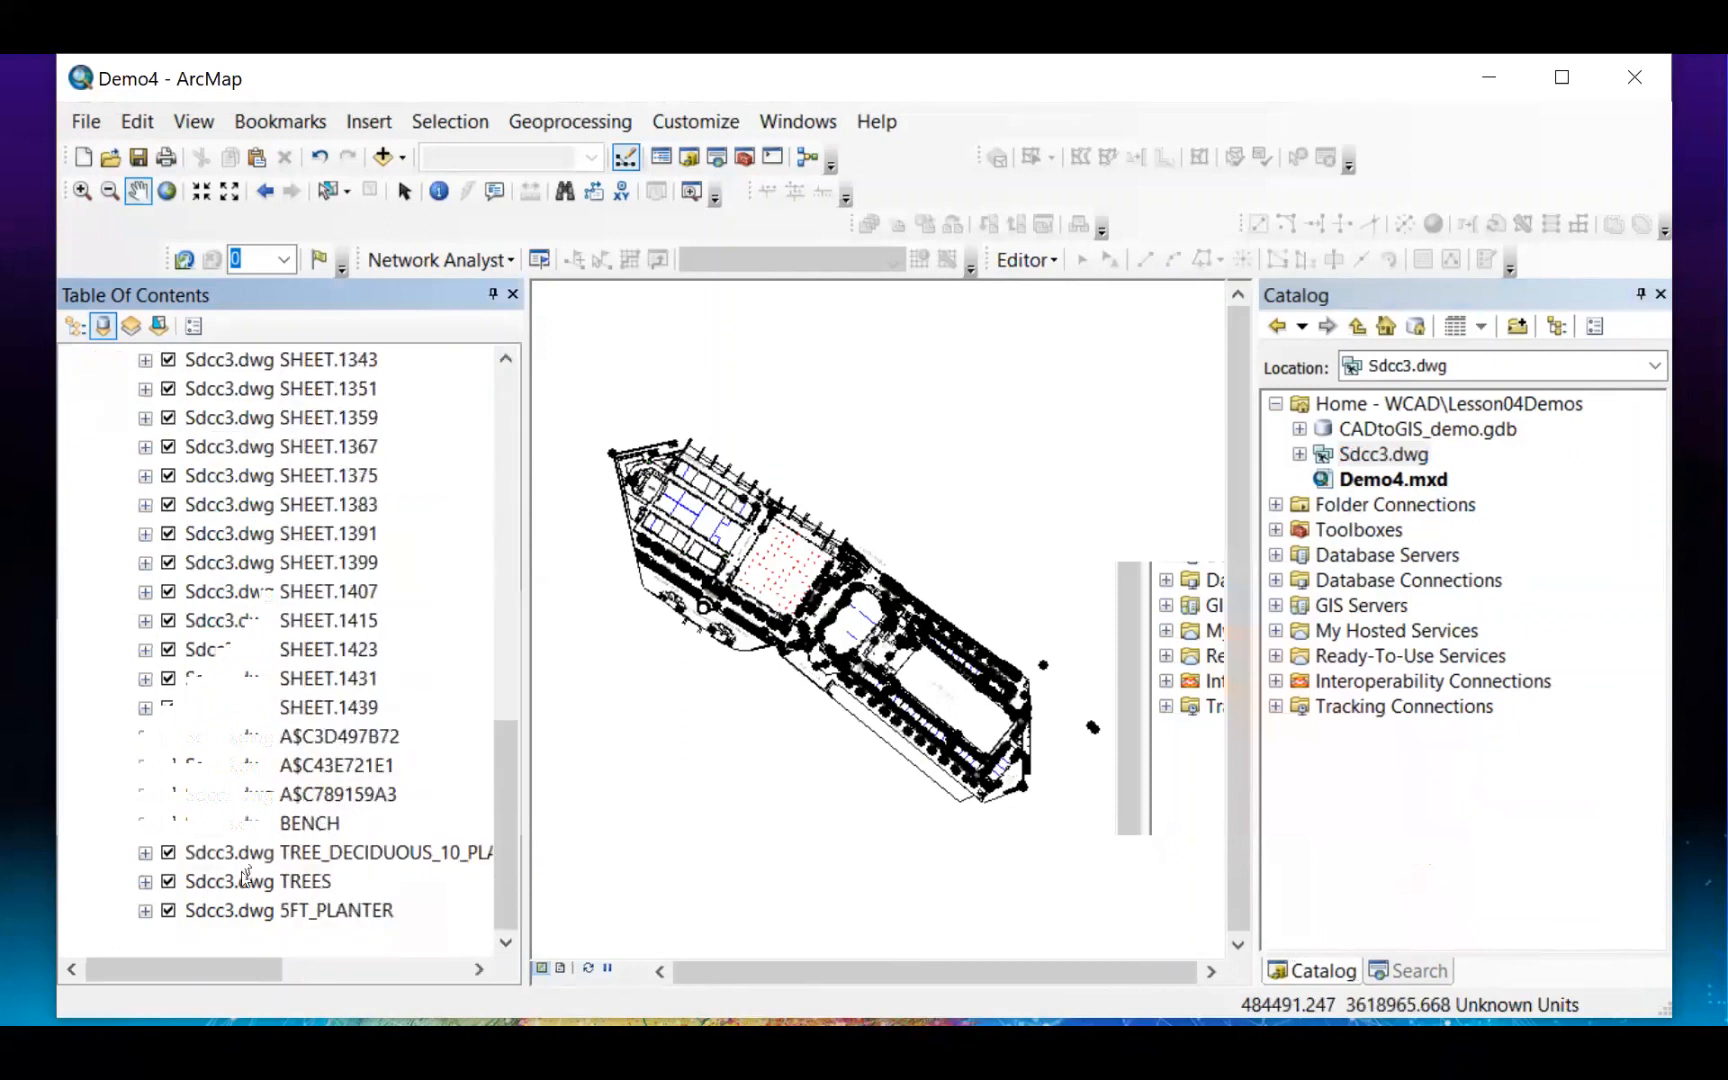
{"action": "left_click", "coordinate": [245, 910], "text": "shift"}
{"action": "scroll", "coordinate": [238, 531], "scroll_direction": "up", "scroll_amount": 20}
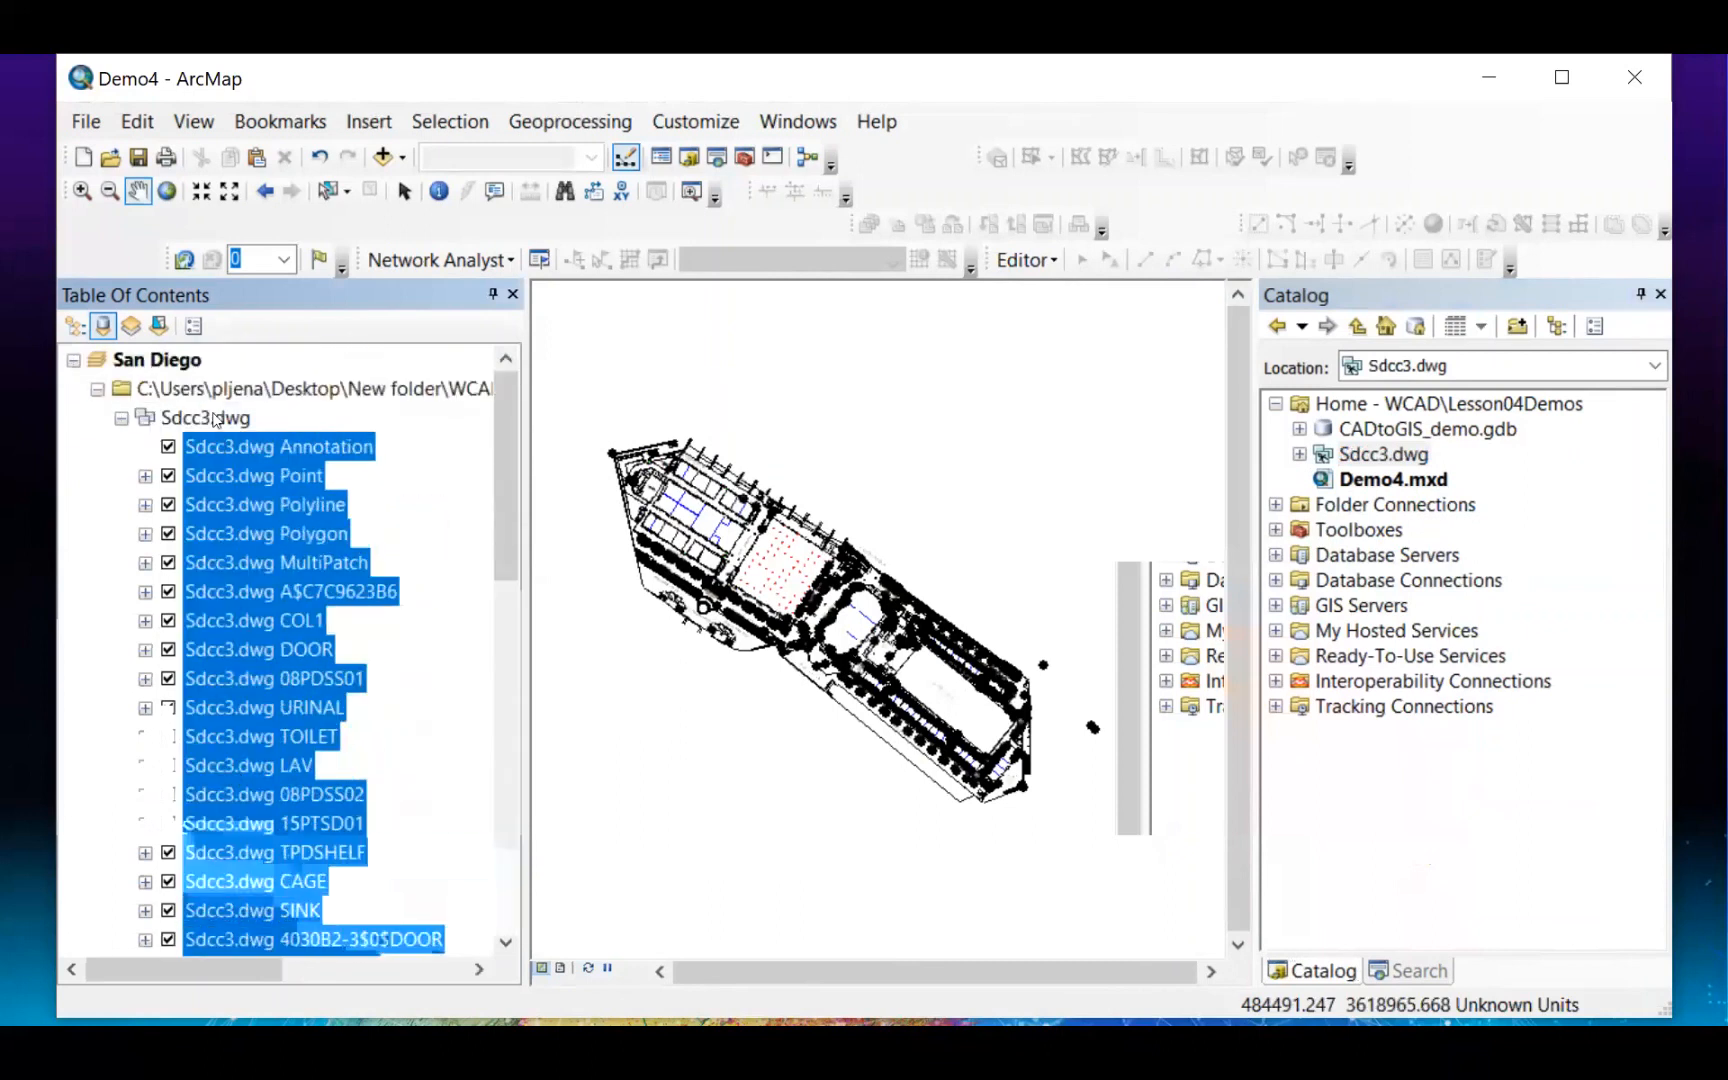
{"action": "left_click", "coordinate": [168, 447], "text": "ctrl"}
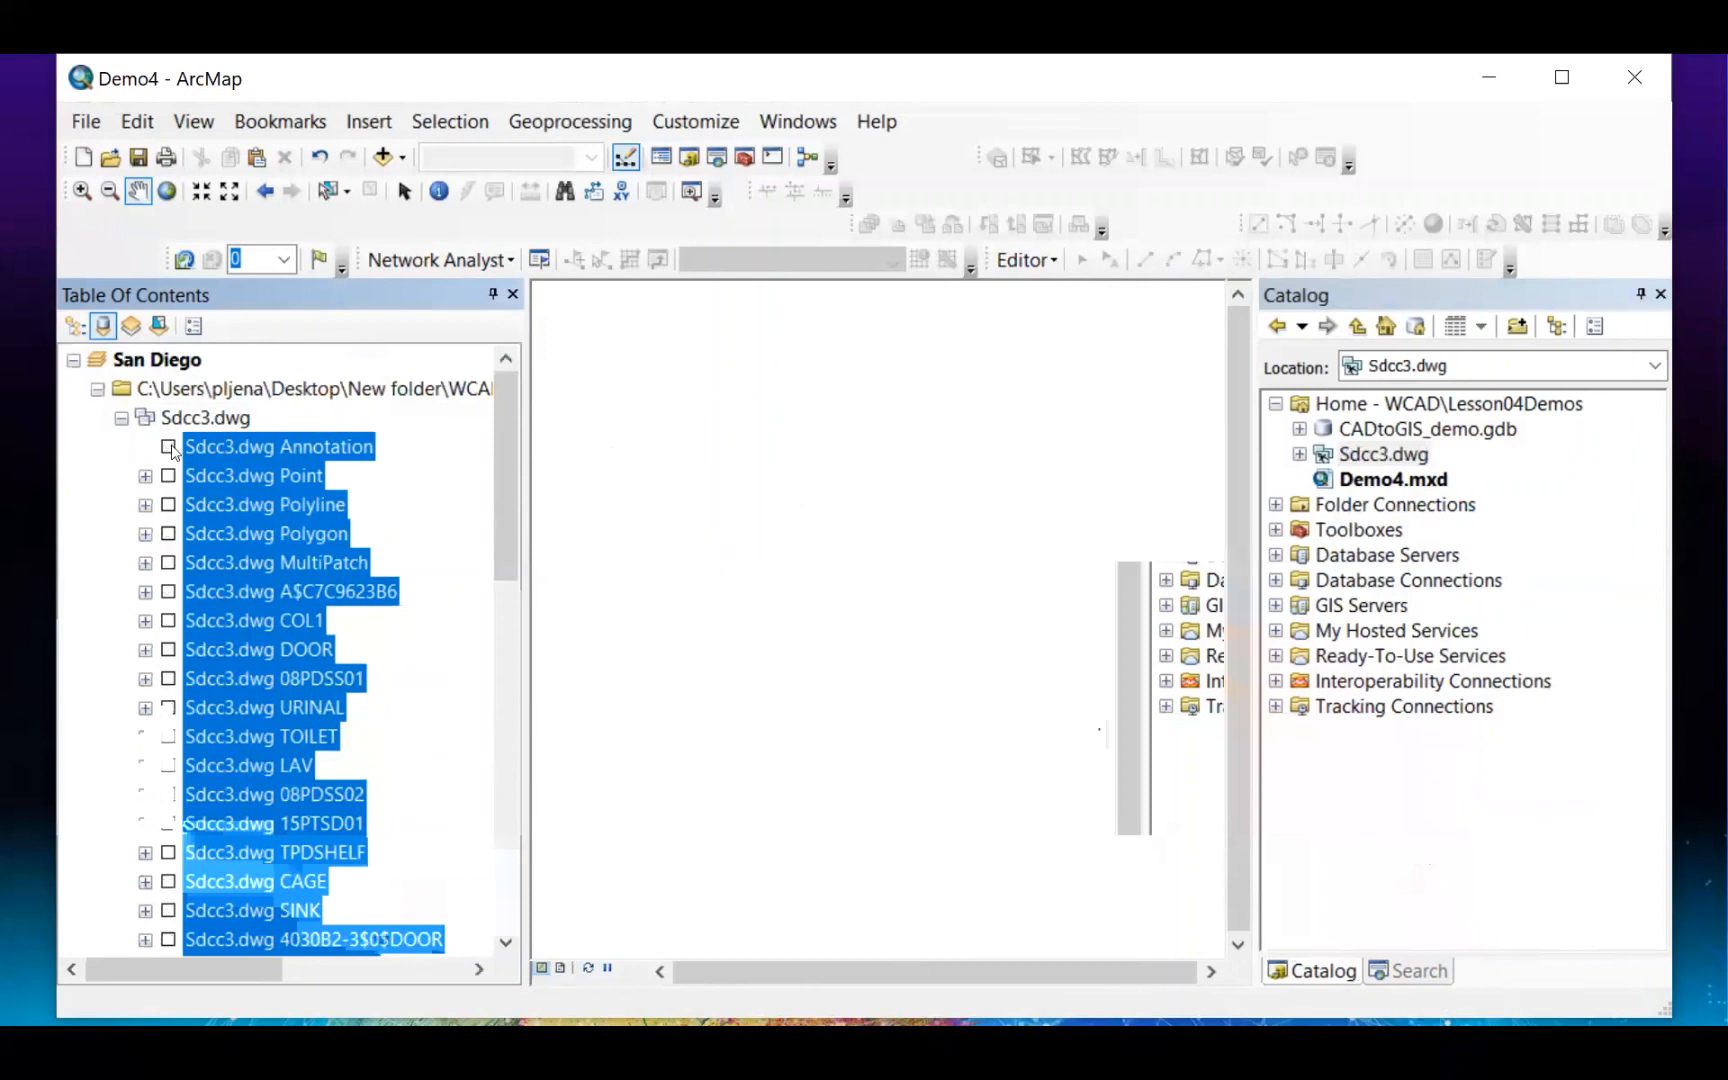
{"action": "left_click", "coordinate": [247, 505]}
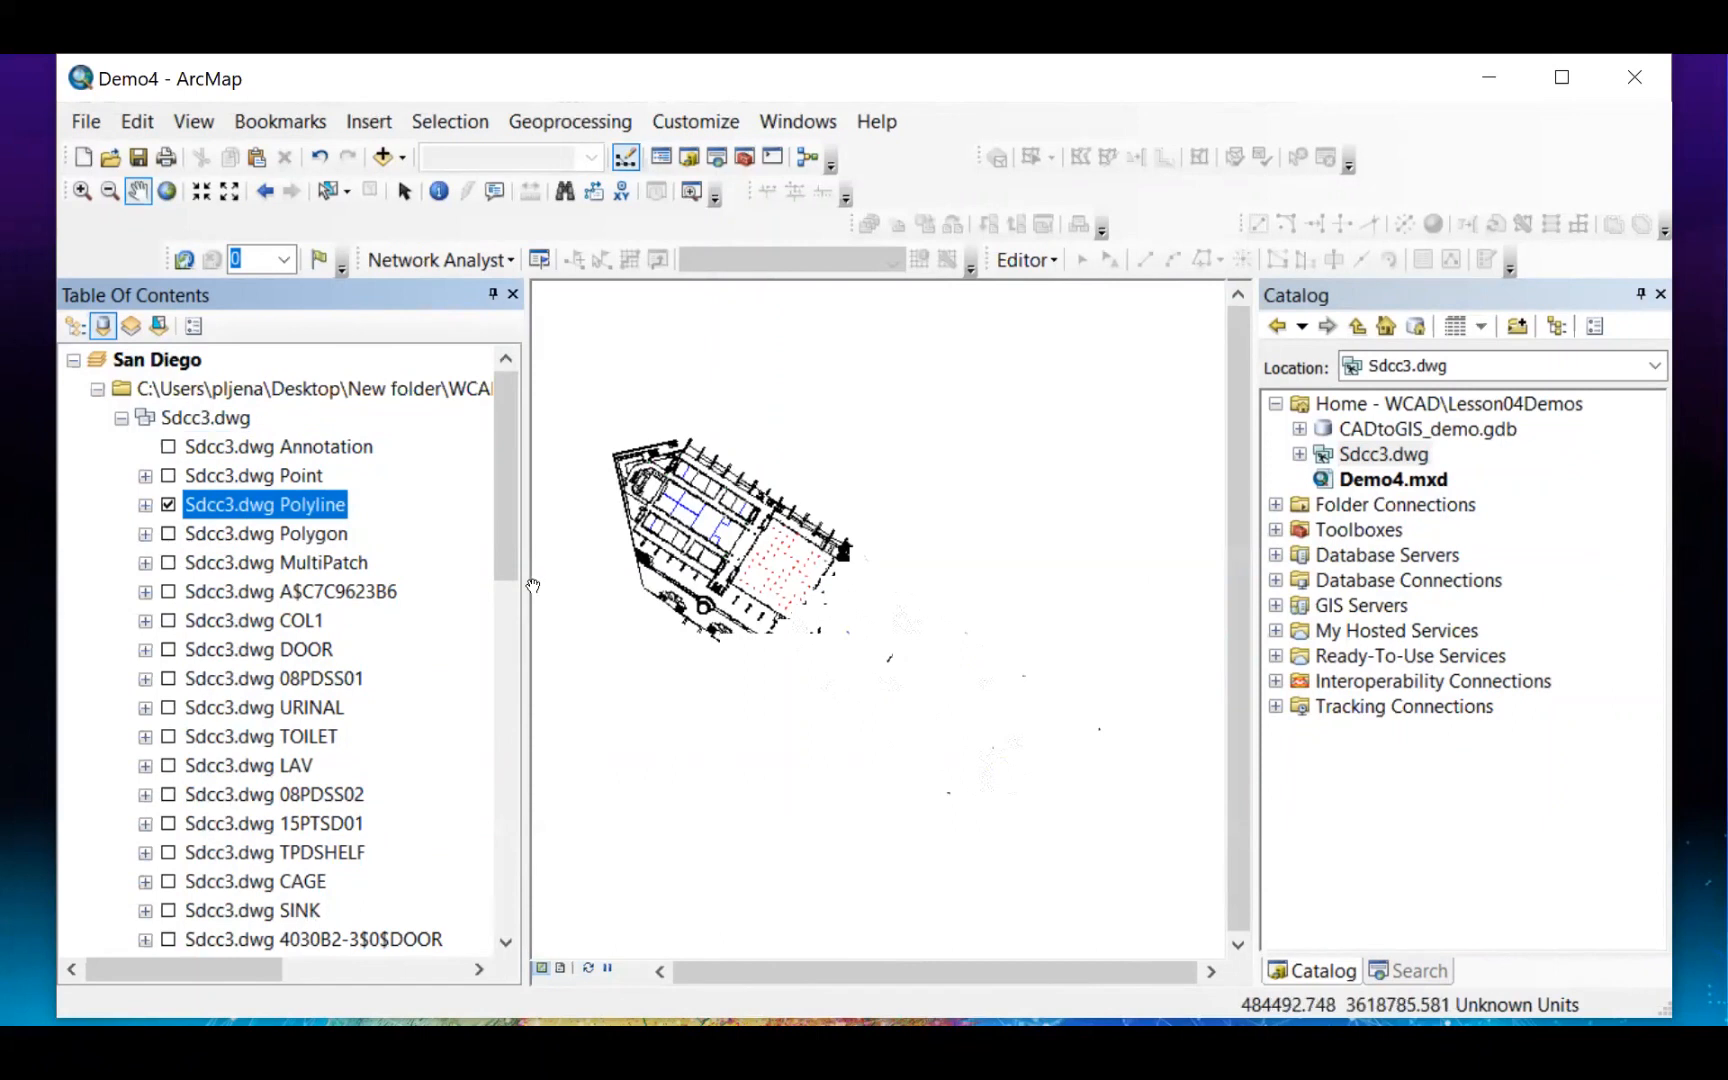
{"action": "left_click_drag", "start_coordinate": [535, 585], "coordinate": [421, 593]}
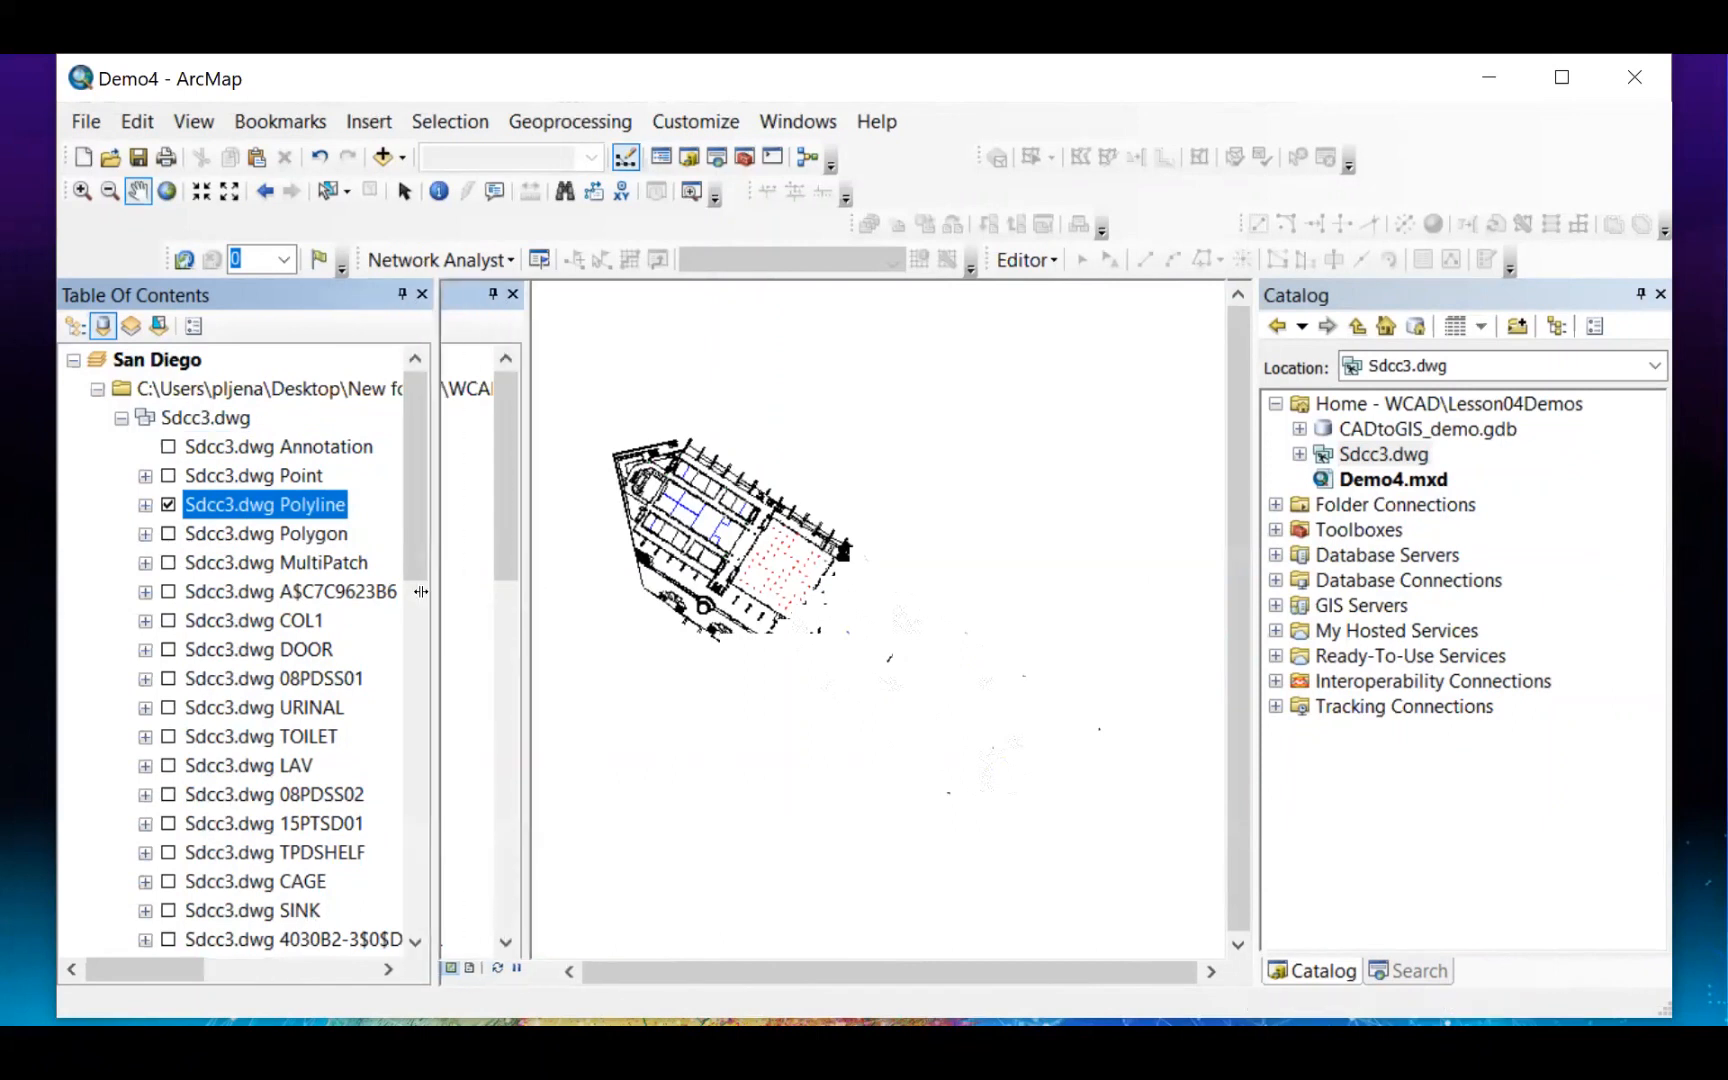
Step: Export all features of the Polyline layer to CADtoGIS_demo.gdb as a feature class named Export and add it to the map
{"action": "right_click", "coordinate": [296, 500]}
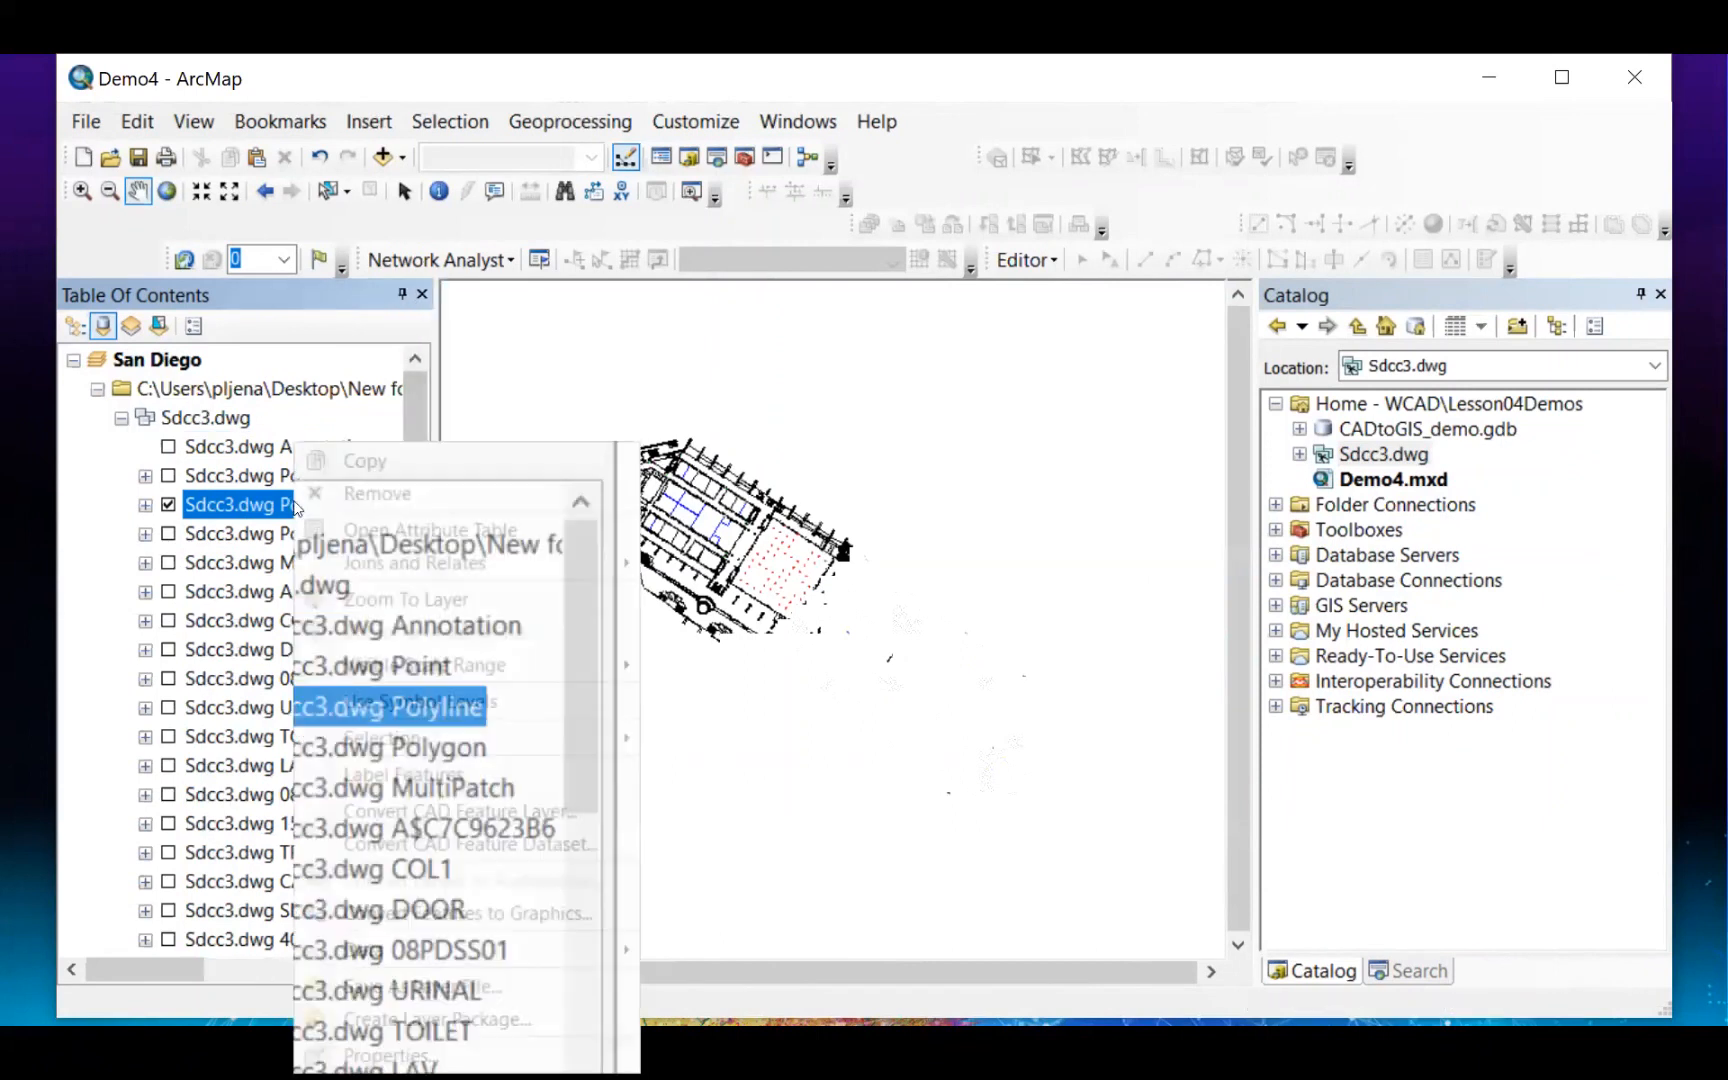
{"action": "mouse_move", "coordinate": [583, 940]}
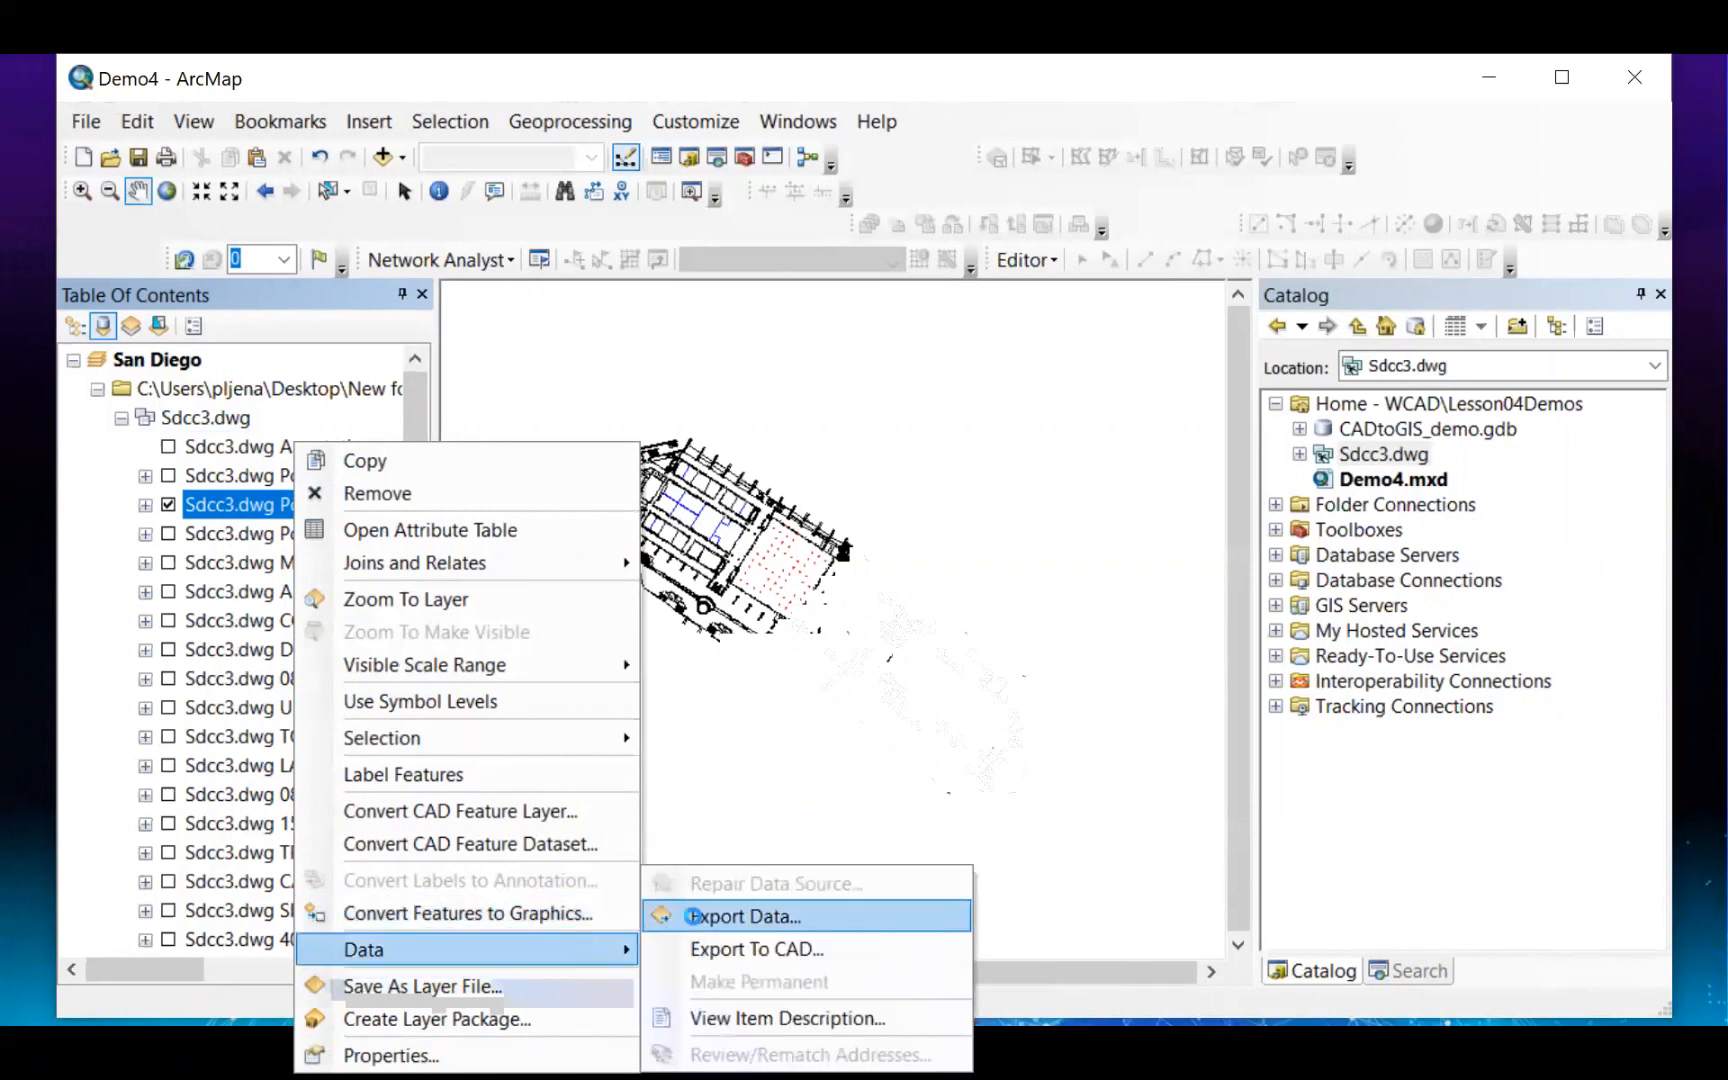
{"action": "left_click", "coordinate": [697, 917]}
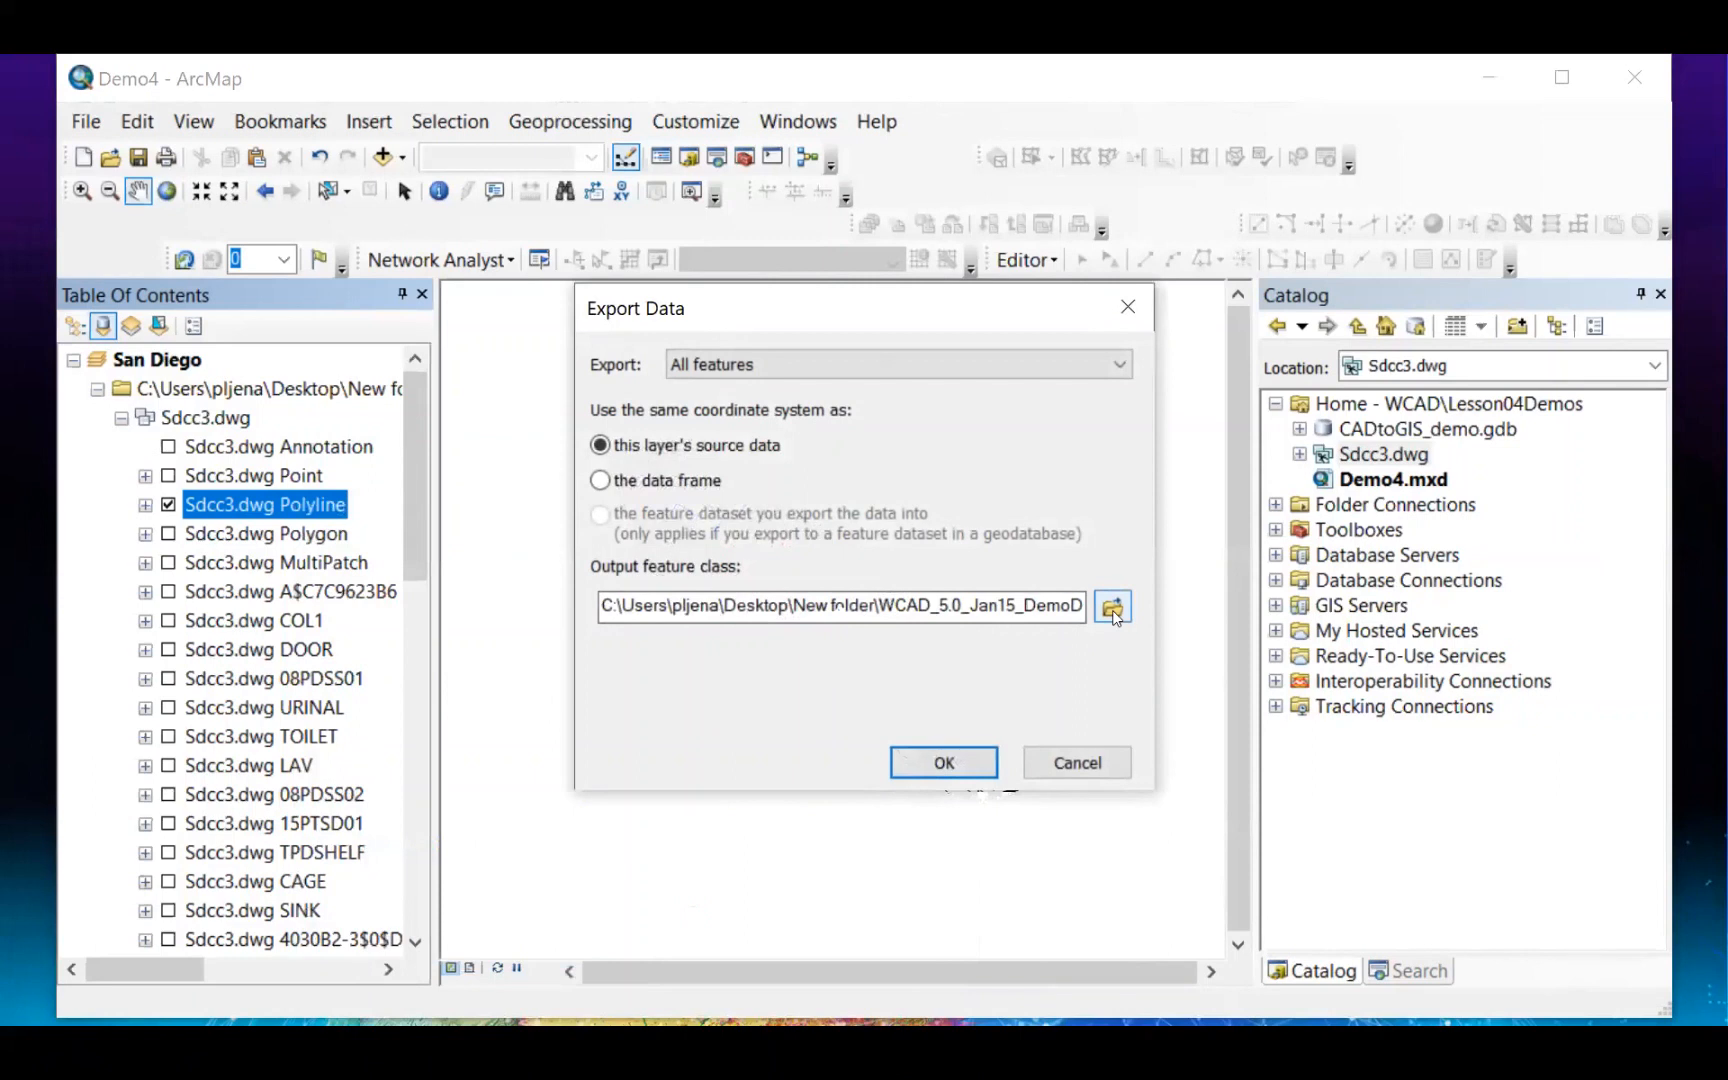
{"action": "left_click", "coordinate": [1106, 604]}
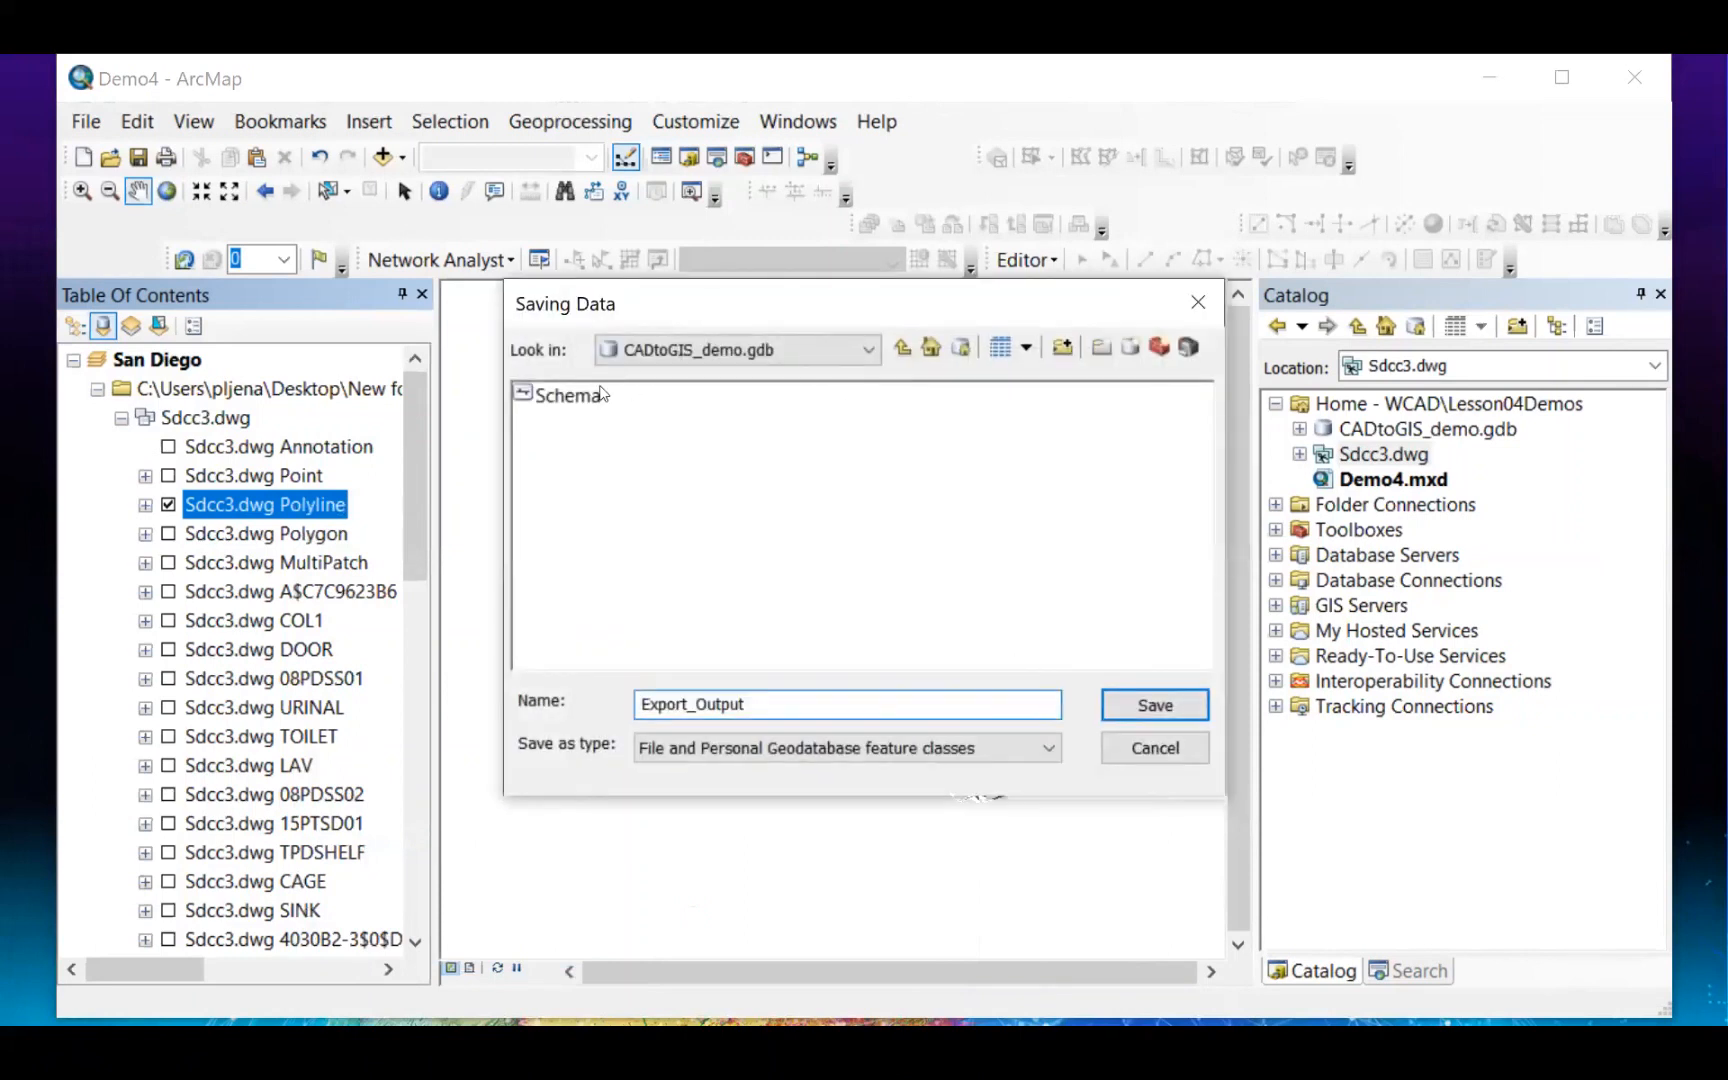
{"action": "left_click_drag", "start_coordinate": [760, 697], "coordinate": [689, 705]}
{"action": "key", "text": "BackSpace"}
{"action": "key", "text": "Return"}
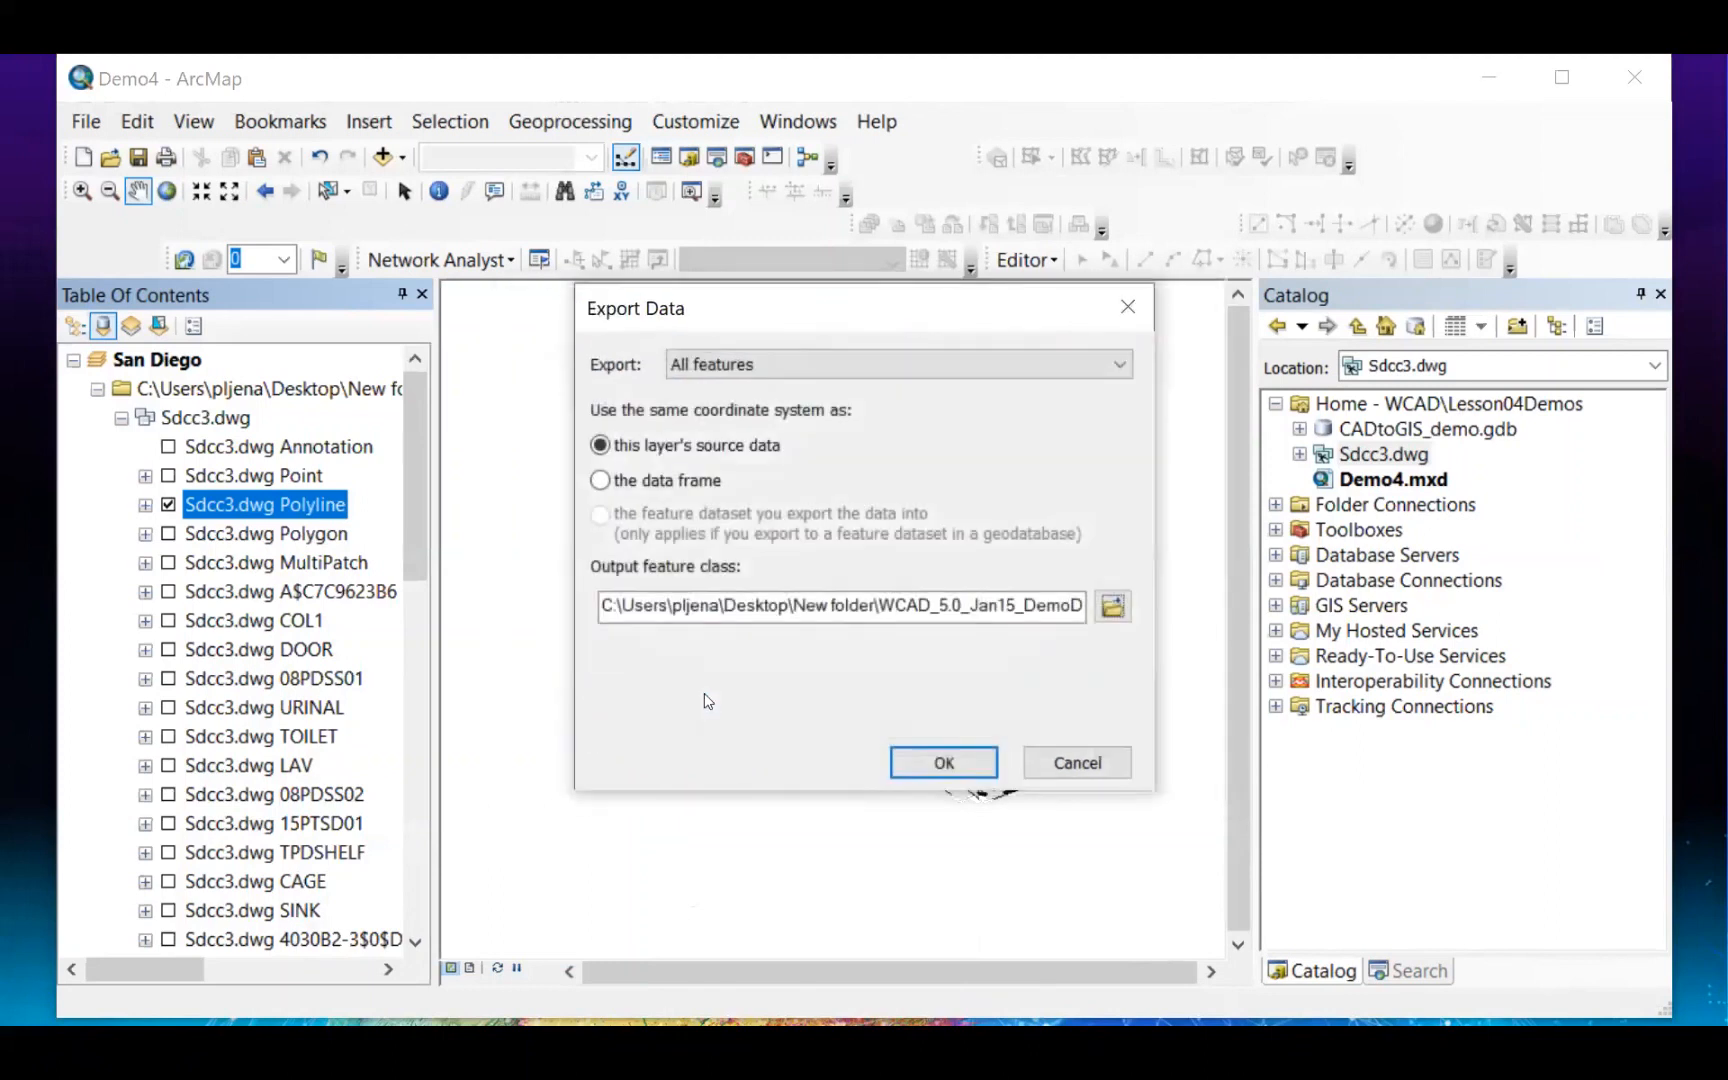
{"action": "key", "text": "Return"}
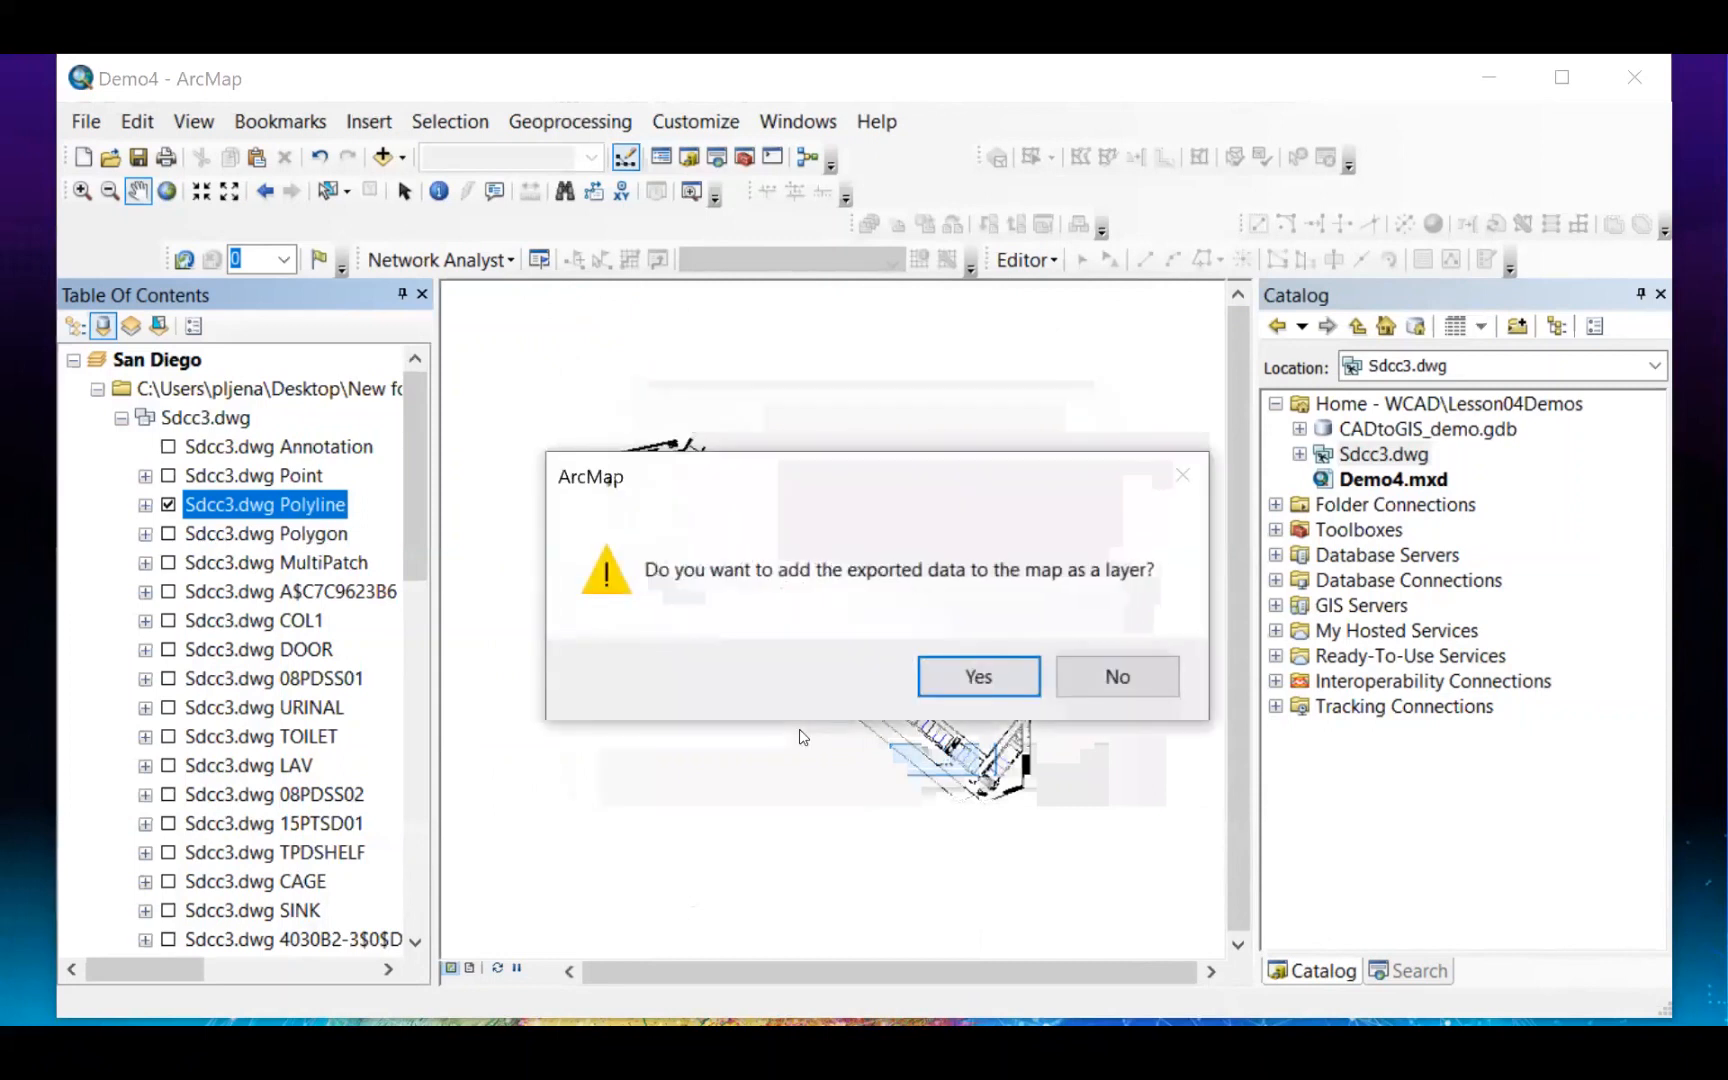
{"action": "left_click", "coordinate": [961, 677]}
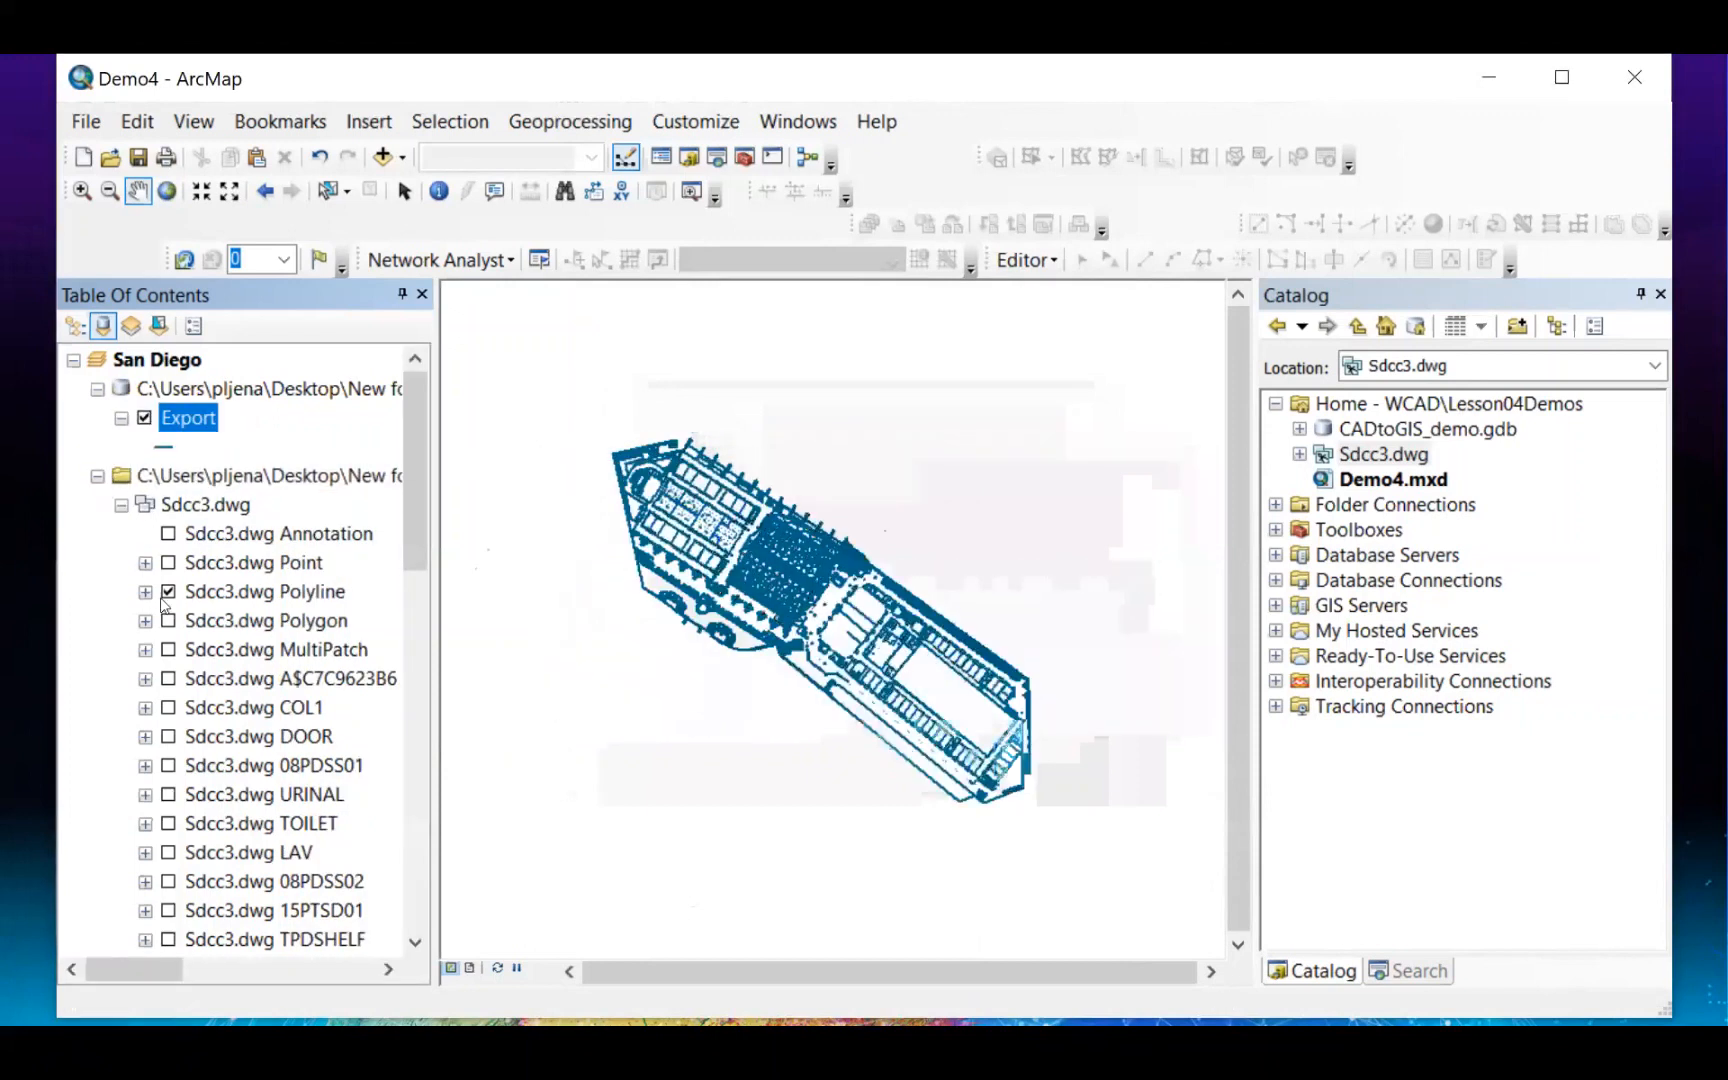
Step: Hide and collapse the source CAD layers, and open the Export layer's attribute table with more room for its columns
{"action": "left_click", "coordinate": [97, 477]}
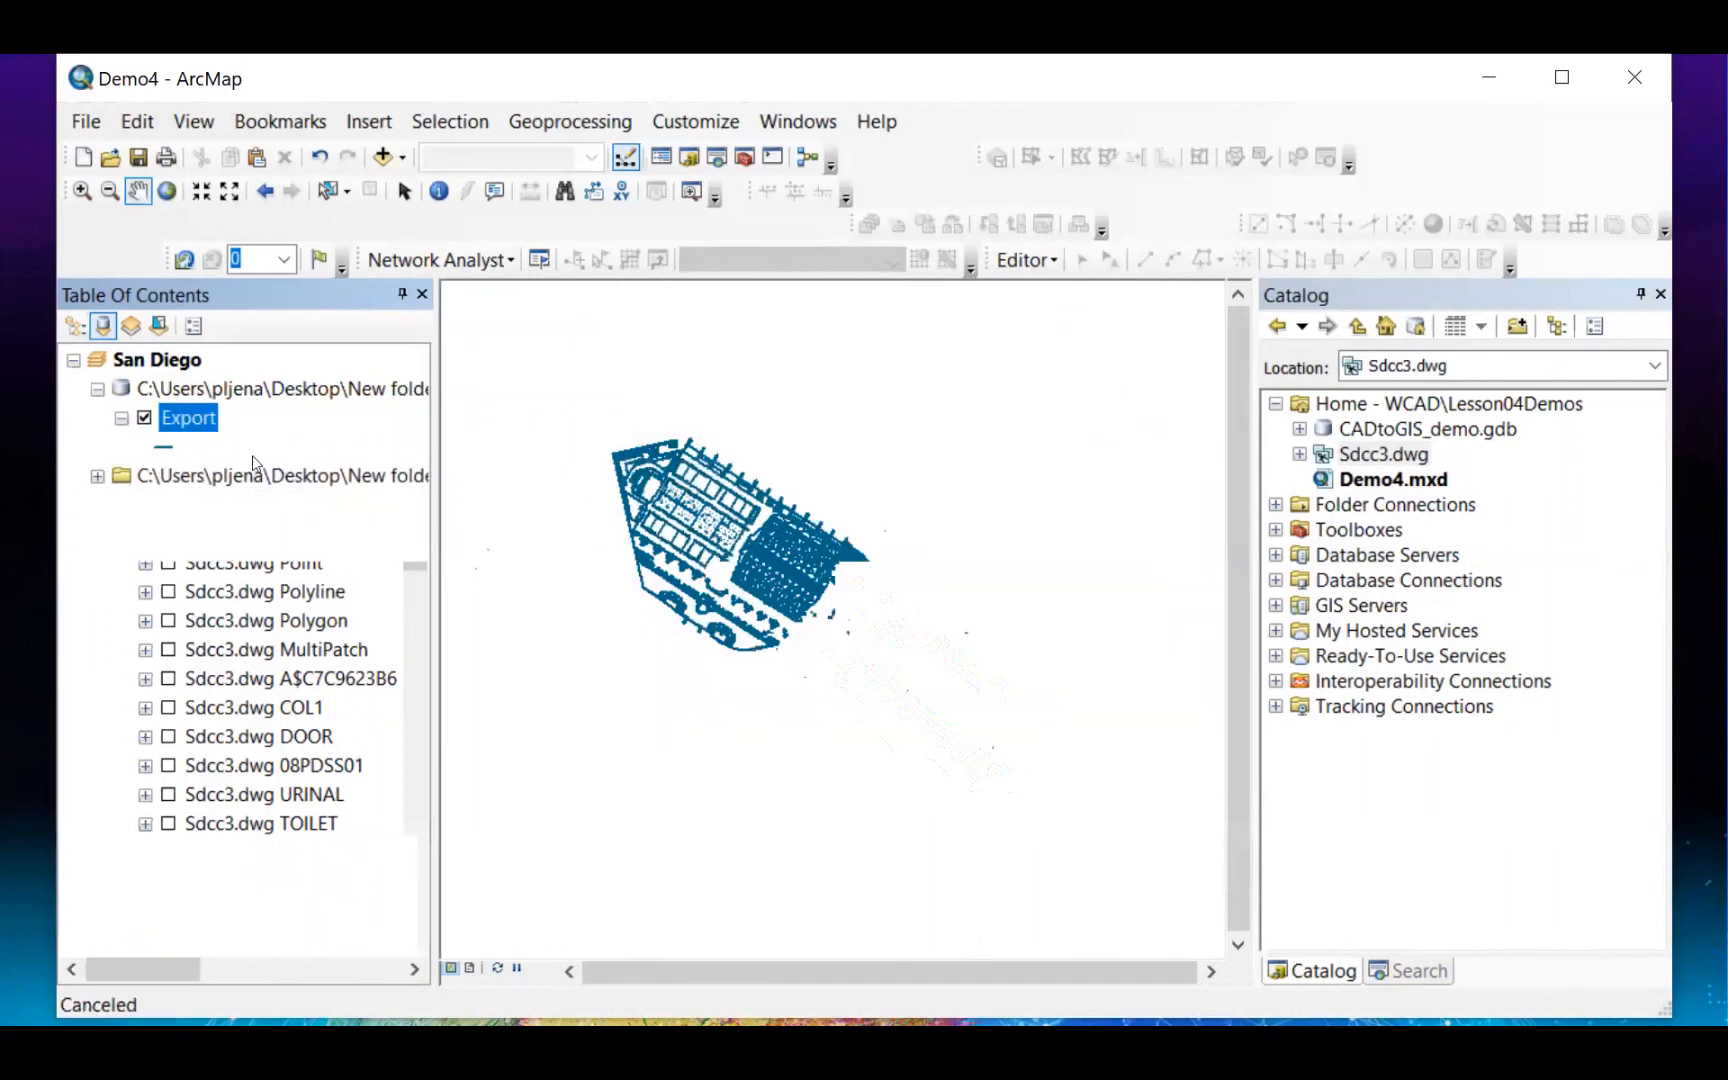
{"action": "right_click", "coordinate": [198, 421]}
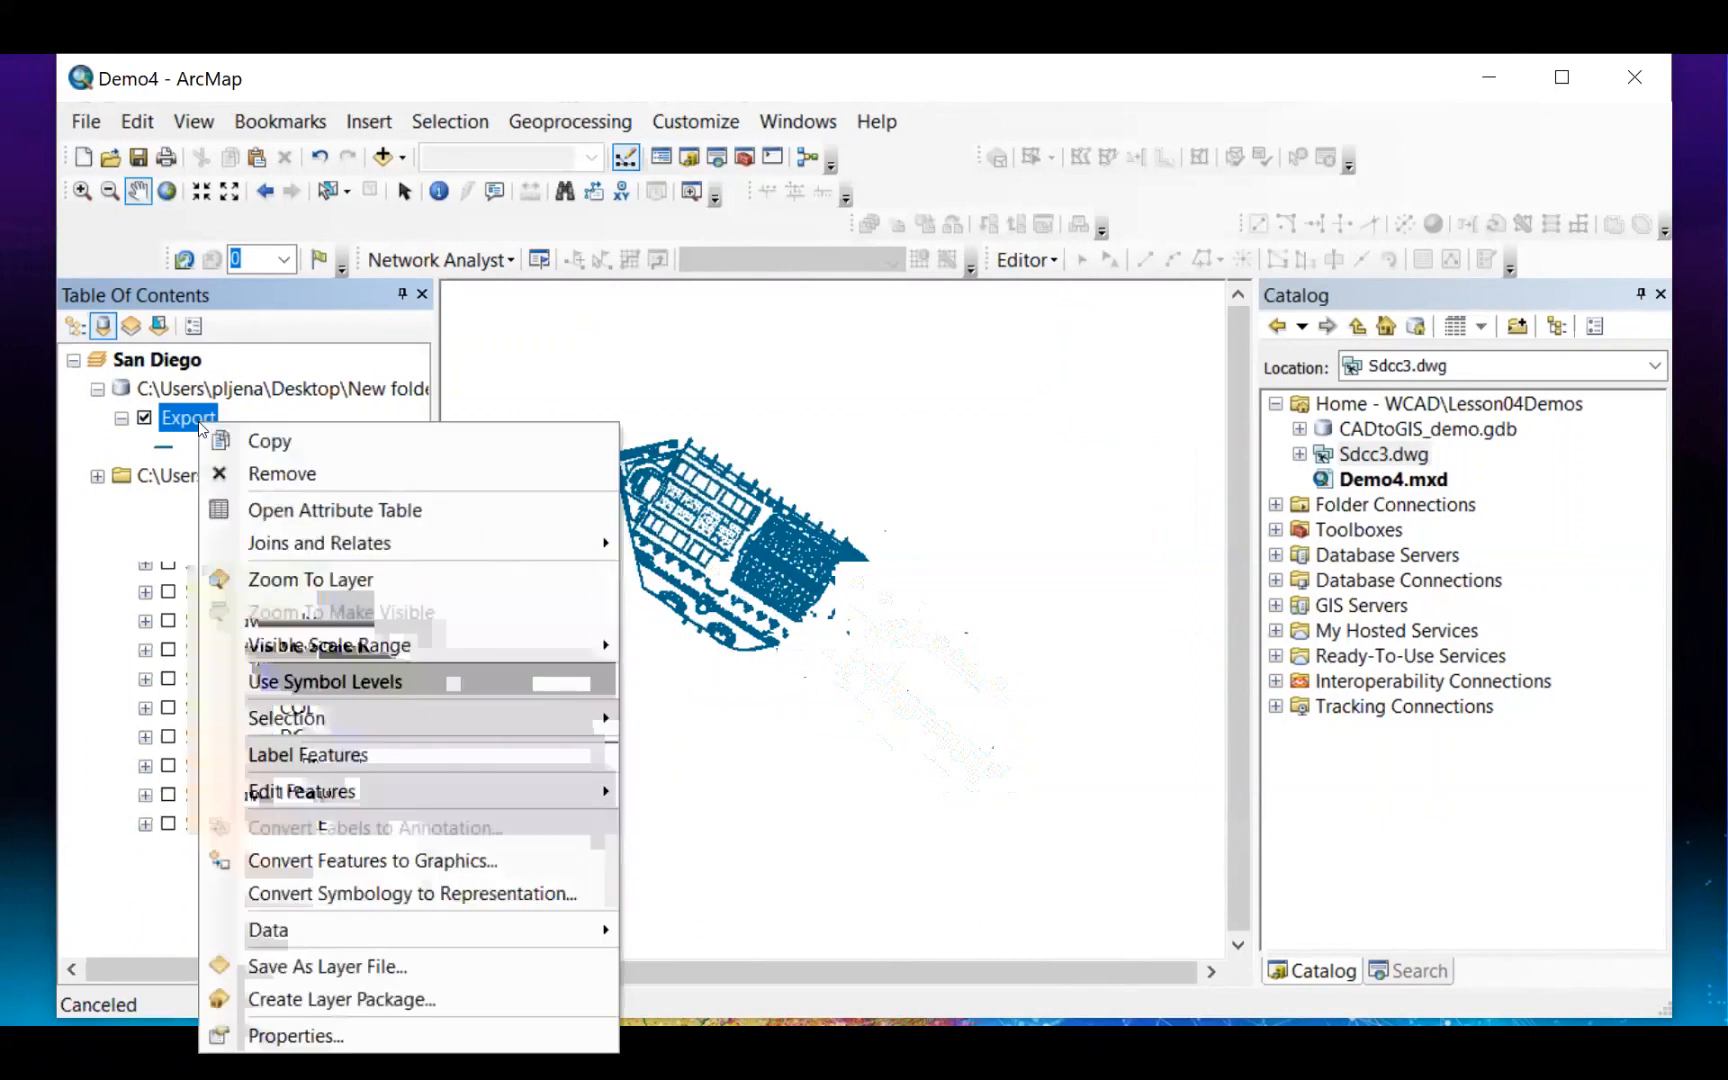
{"action": "left_click", "coordinate": [372, 510]}
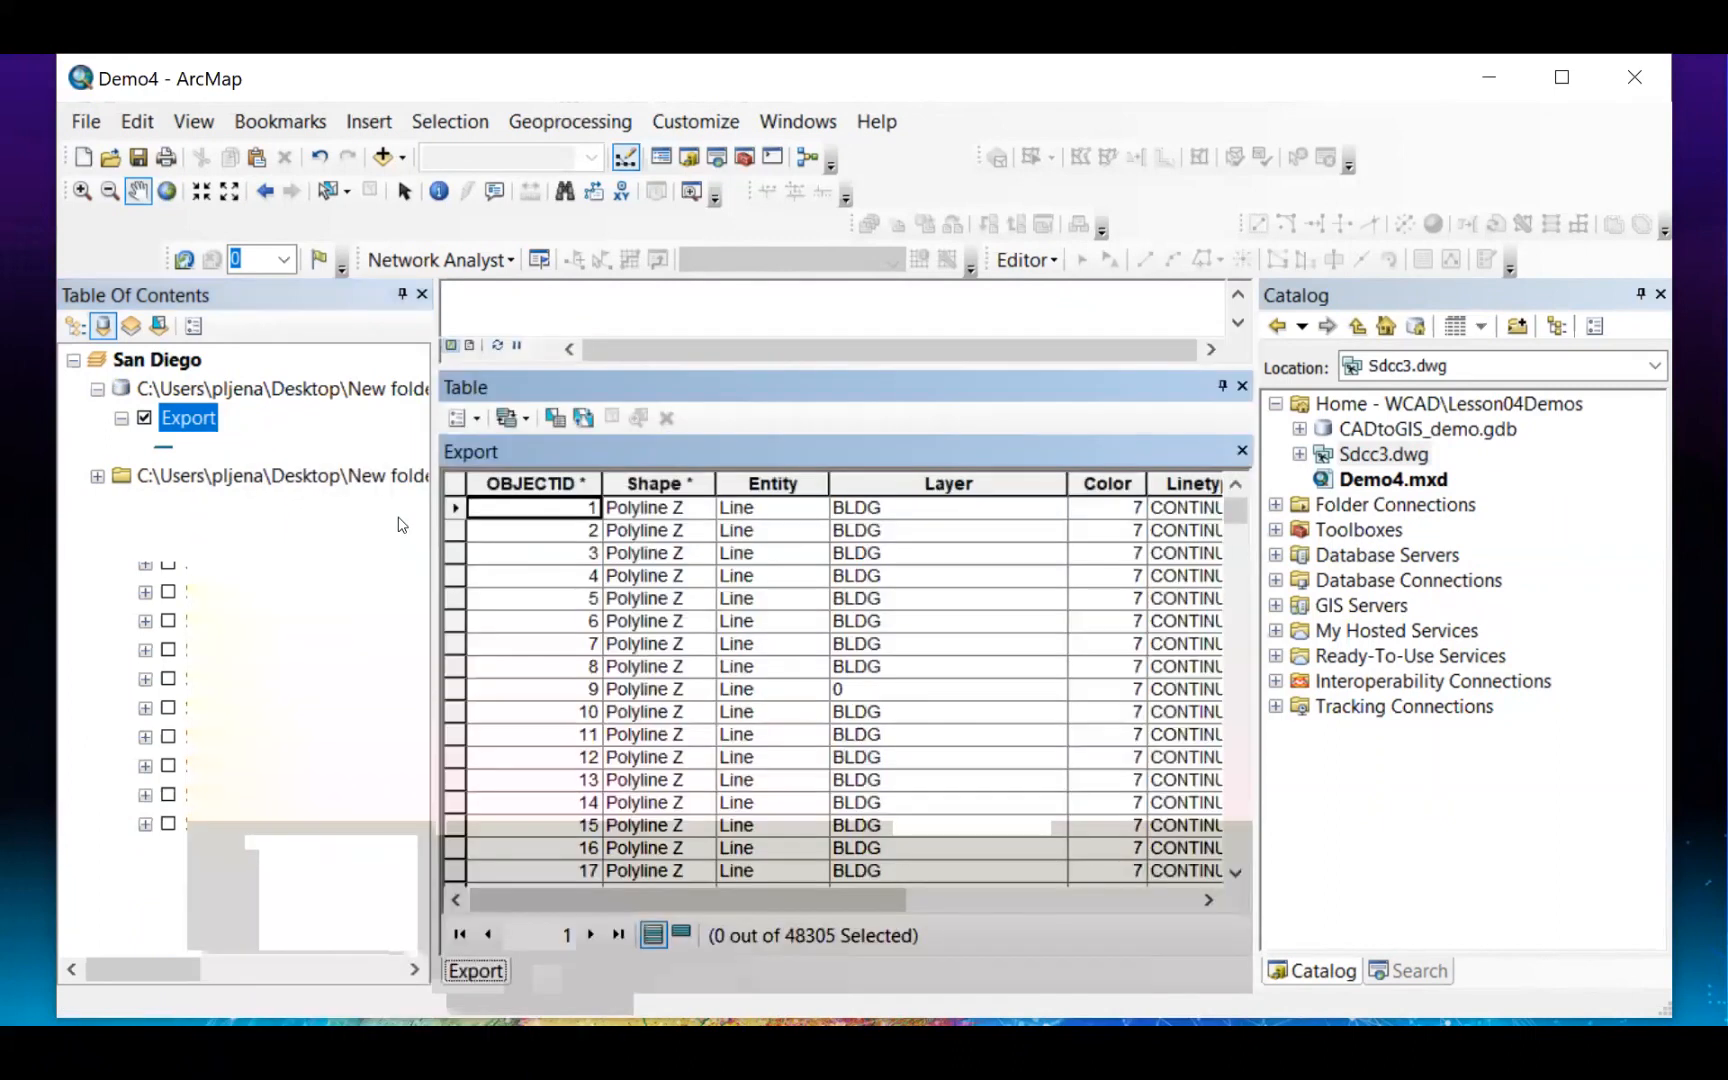
{"action": "left_click_drag", "start_coordinate": [430, 517], "coordinate": [327, 517]}
Step: Review the Layer, Color, Linetype and Elevation fields in the Export table, and shorten the table to reveal the map
{"action": "left_click_drag", "start_coordinate": [528, 905], "coordinate": [765, 896]}
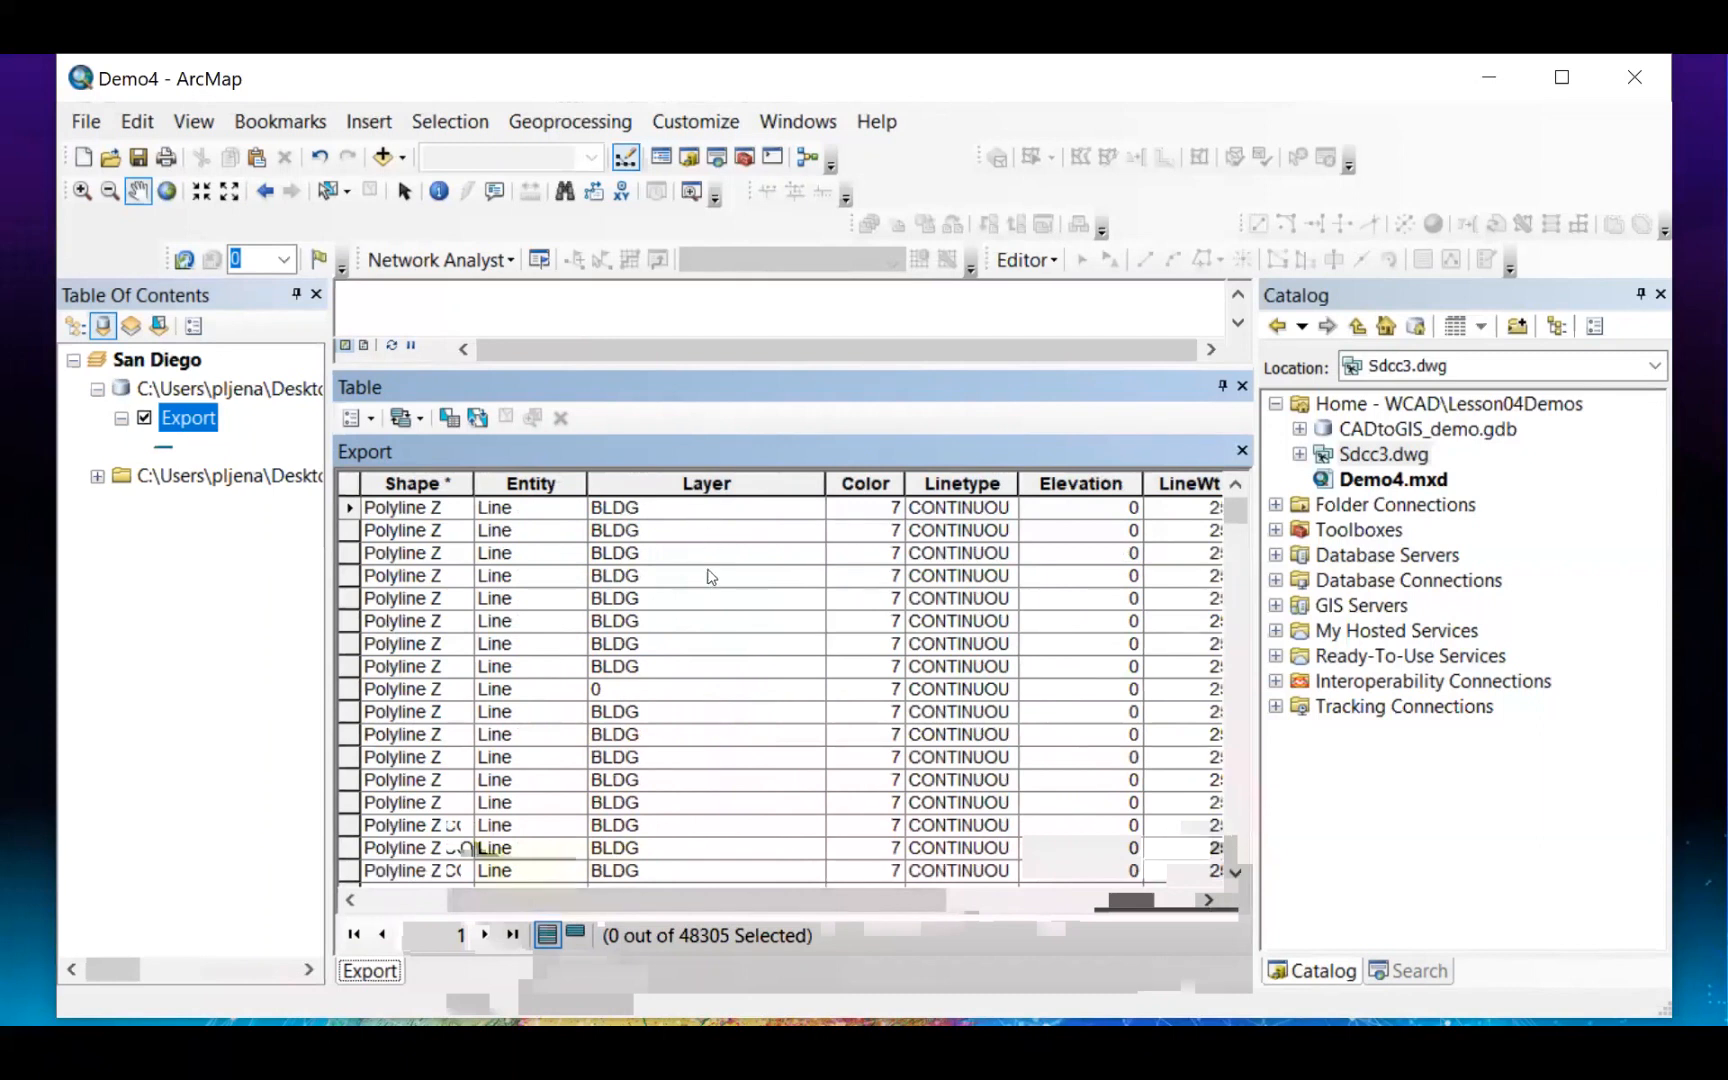
{"action": "scroll", "coordinate": [678, 604], "scroll_direction": "down", "scroll_amount": 3}
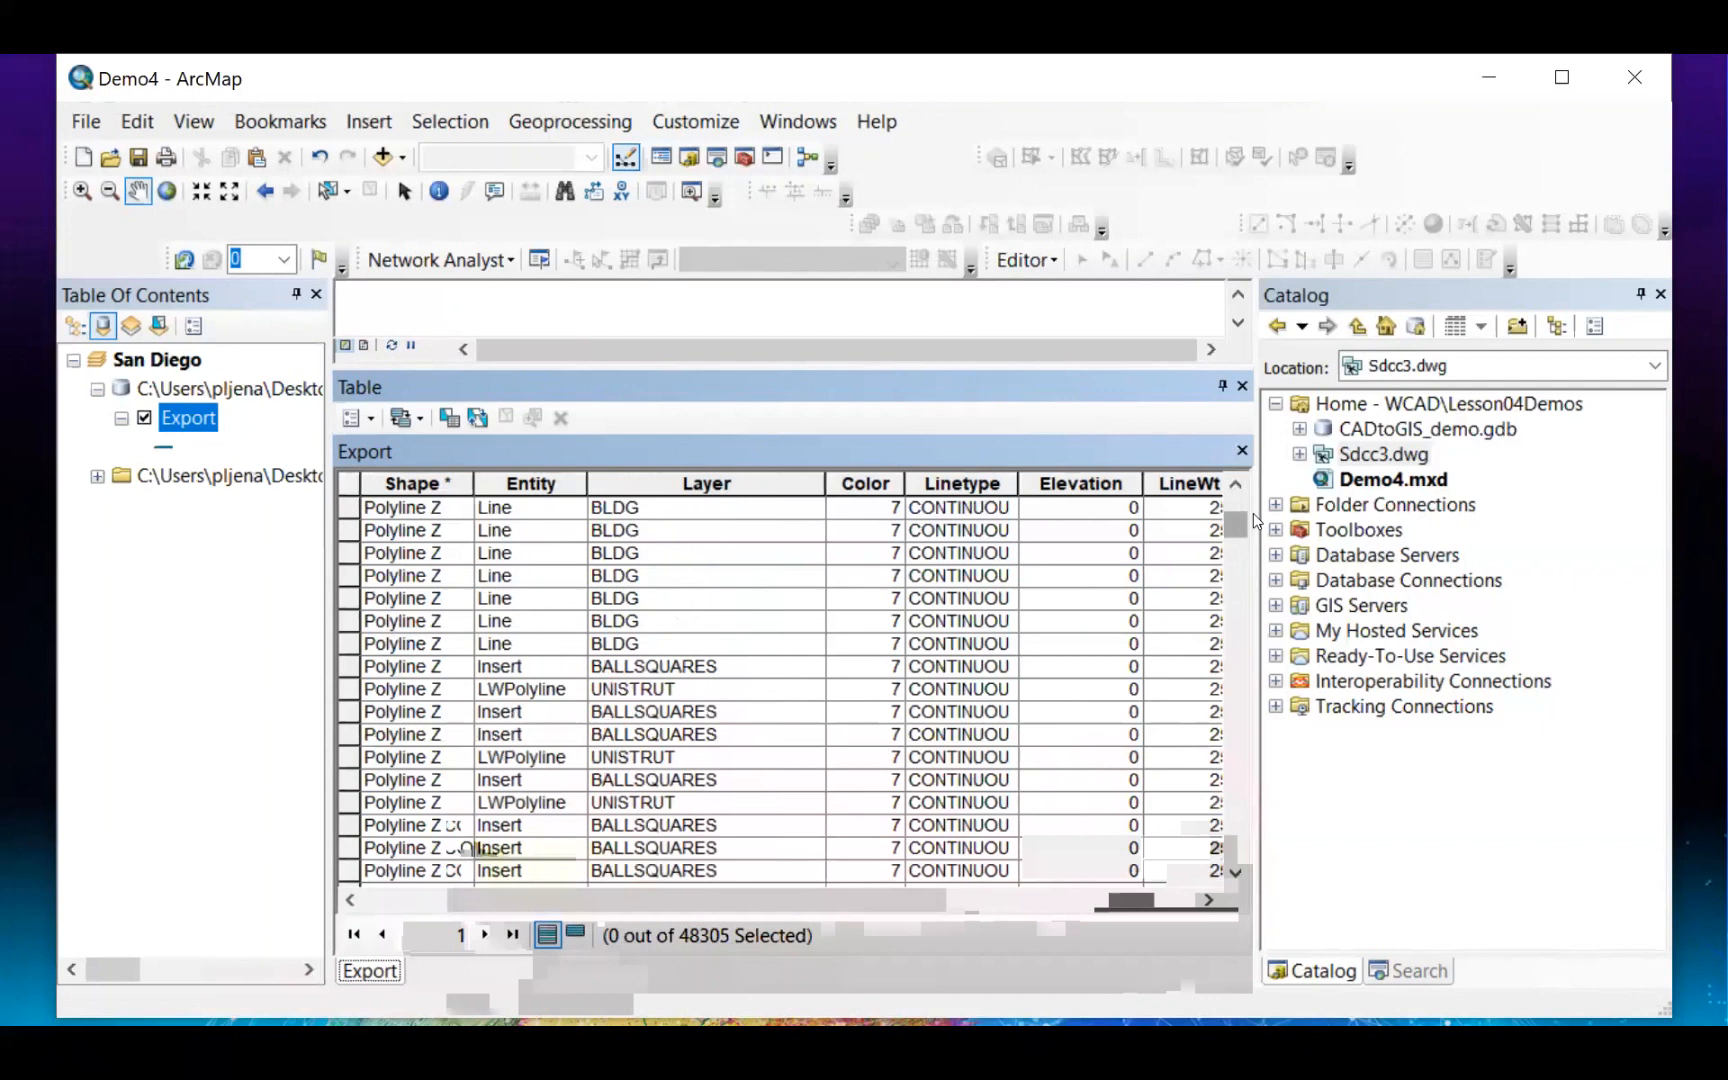
{"action": "mouse_move", "coordinate": [1231, 525]}
{"action": "left_mouse_down"}
{"action": "mouse_move", "coordinate": [1240, 590]}
{"action": "mouse_move", "coordinate": [1258, 507]}
{"action": "left_mouse_up"}
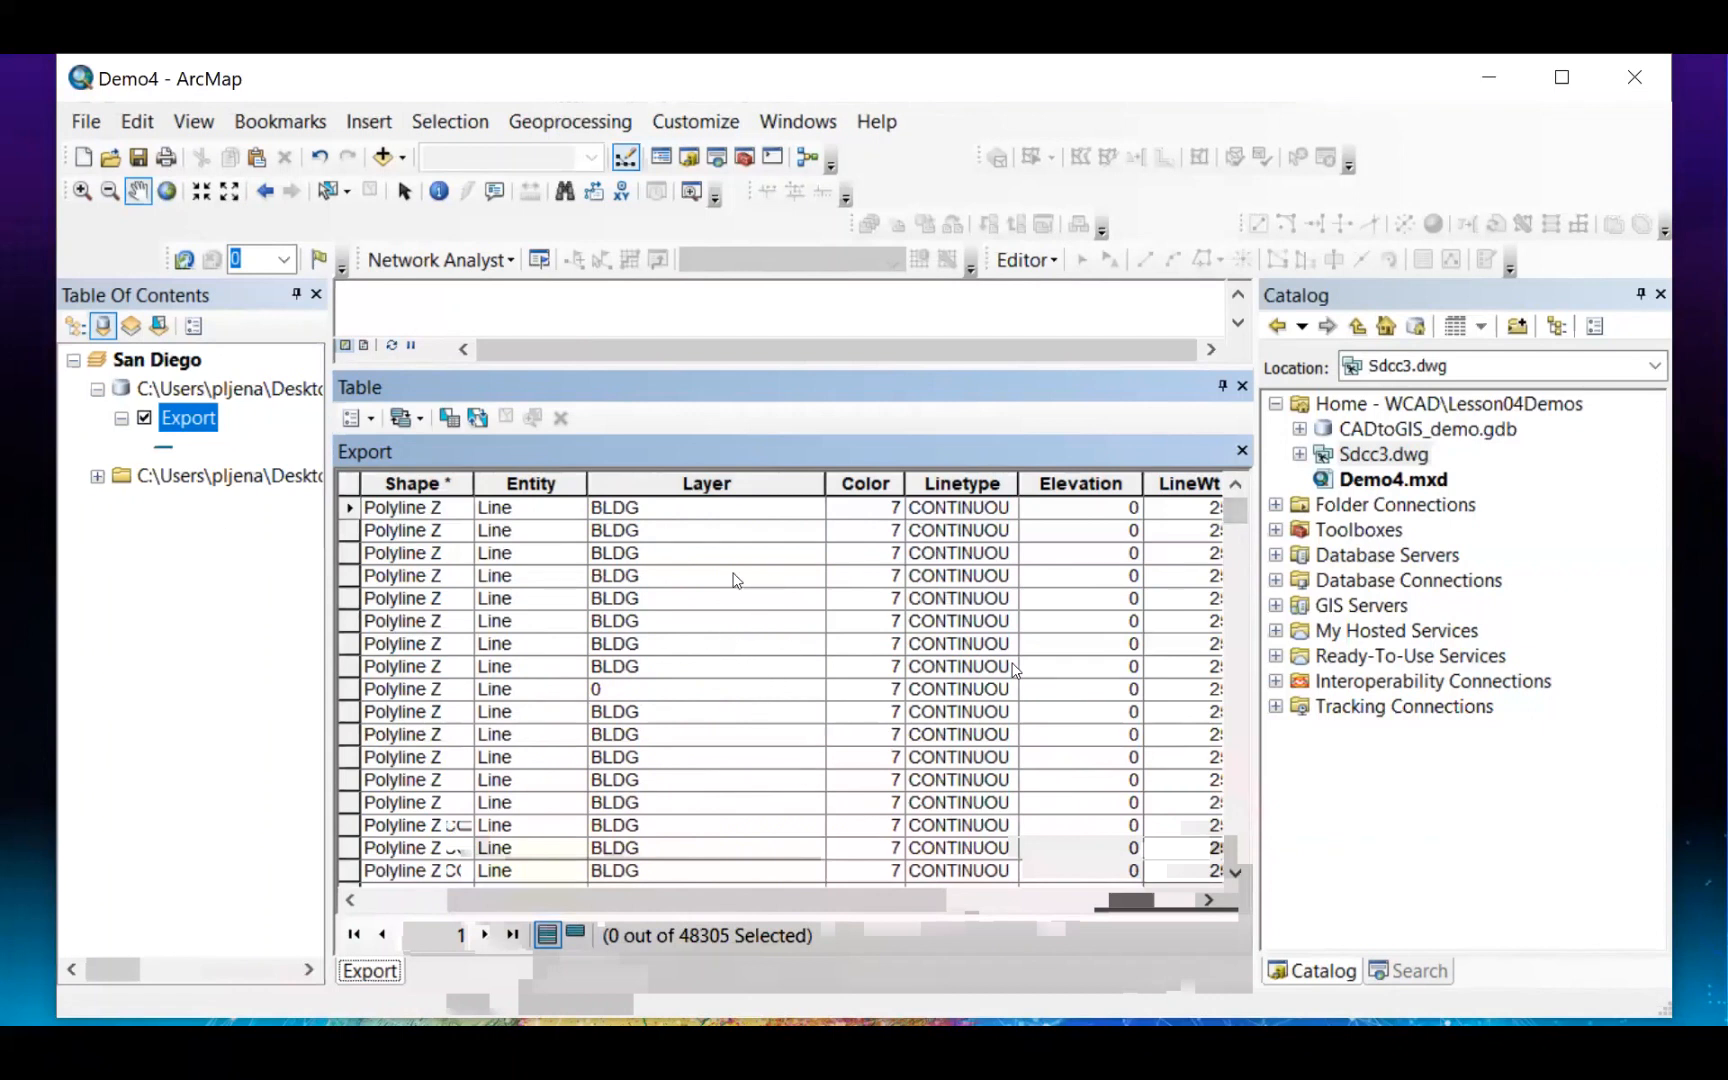
{"action": "mouse_move", "coordinate": [1092, 366]}
{"action": "left_mouse_down"}
{"action": "mouse_move", "coordinate": [1092, 571]}
{"action": "mouse_move", "coordinate": [1058, 670]}
{"action": "left_mouse_up"}
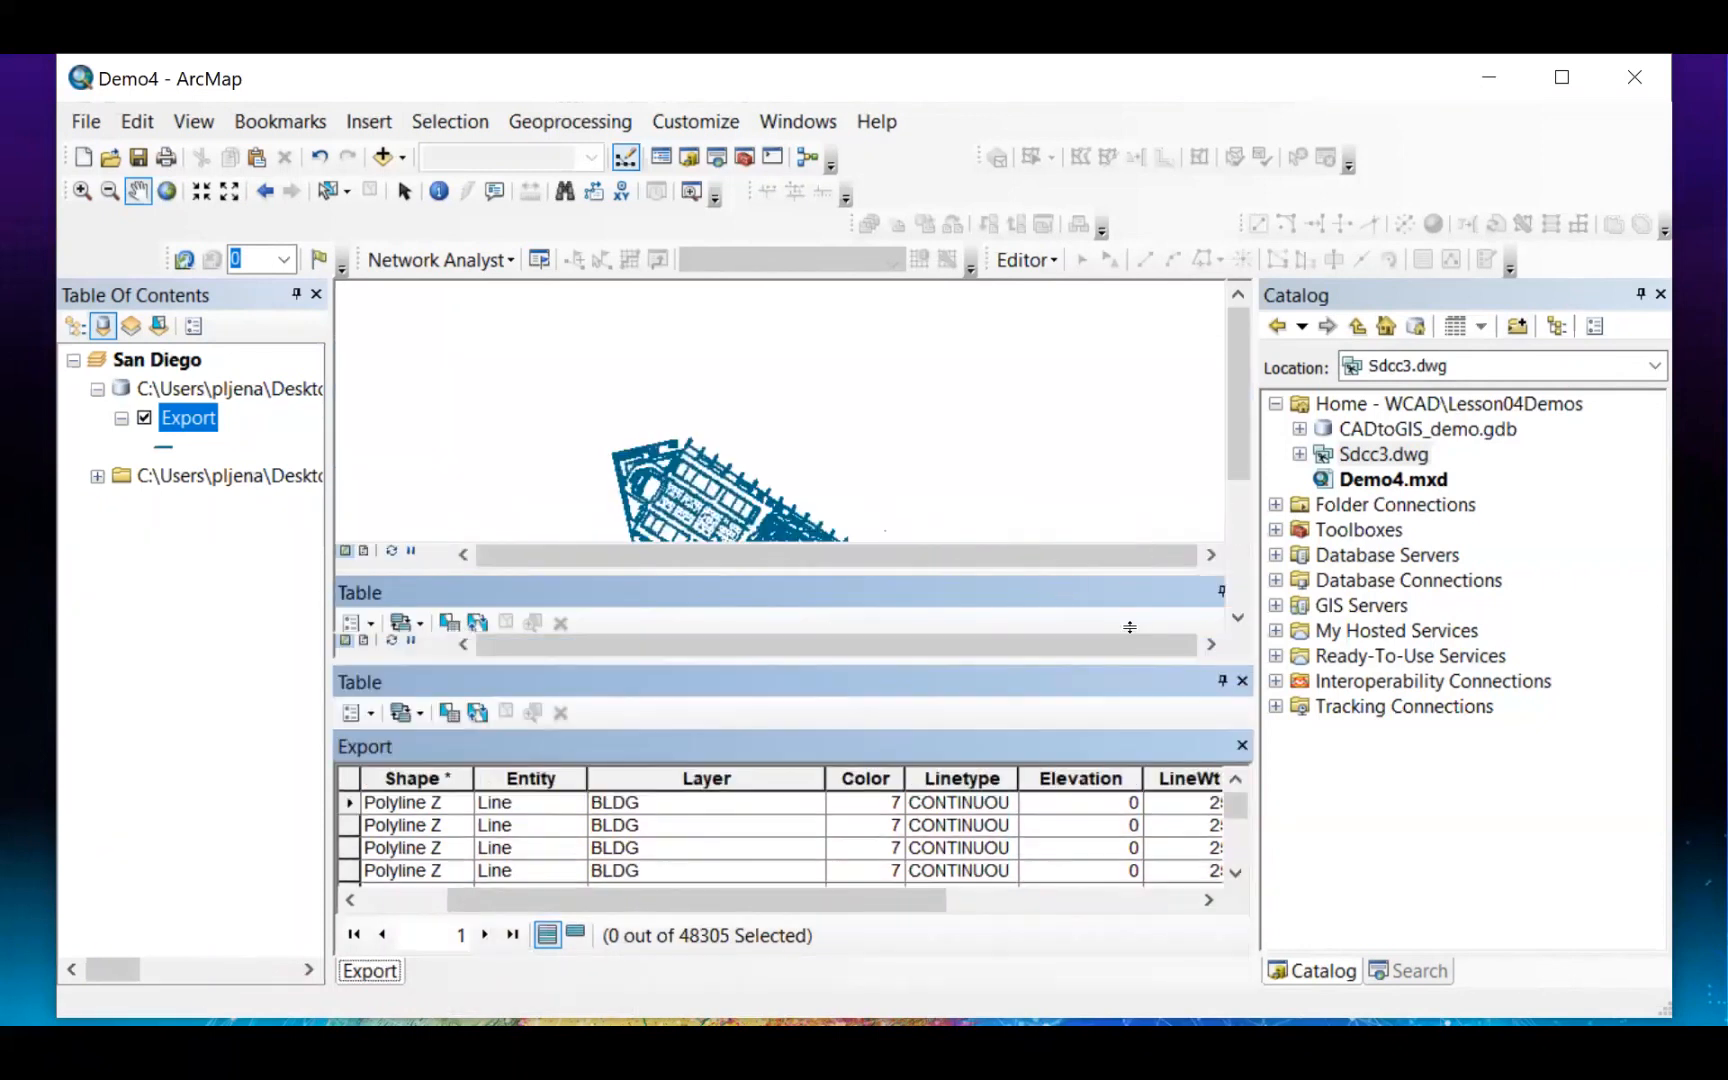
Step: Open the query builder for the Export layer's definition query
{"action": "right_click", "coordinate": [207, 423]}
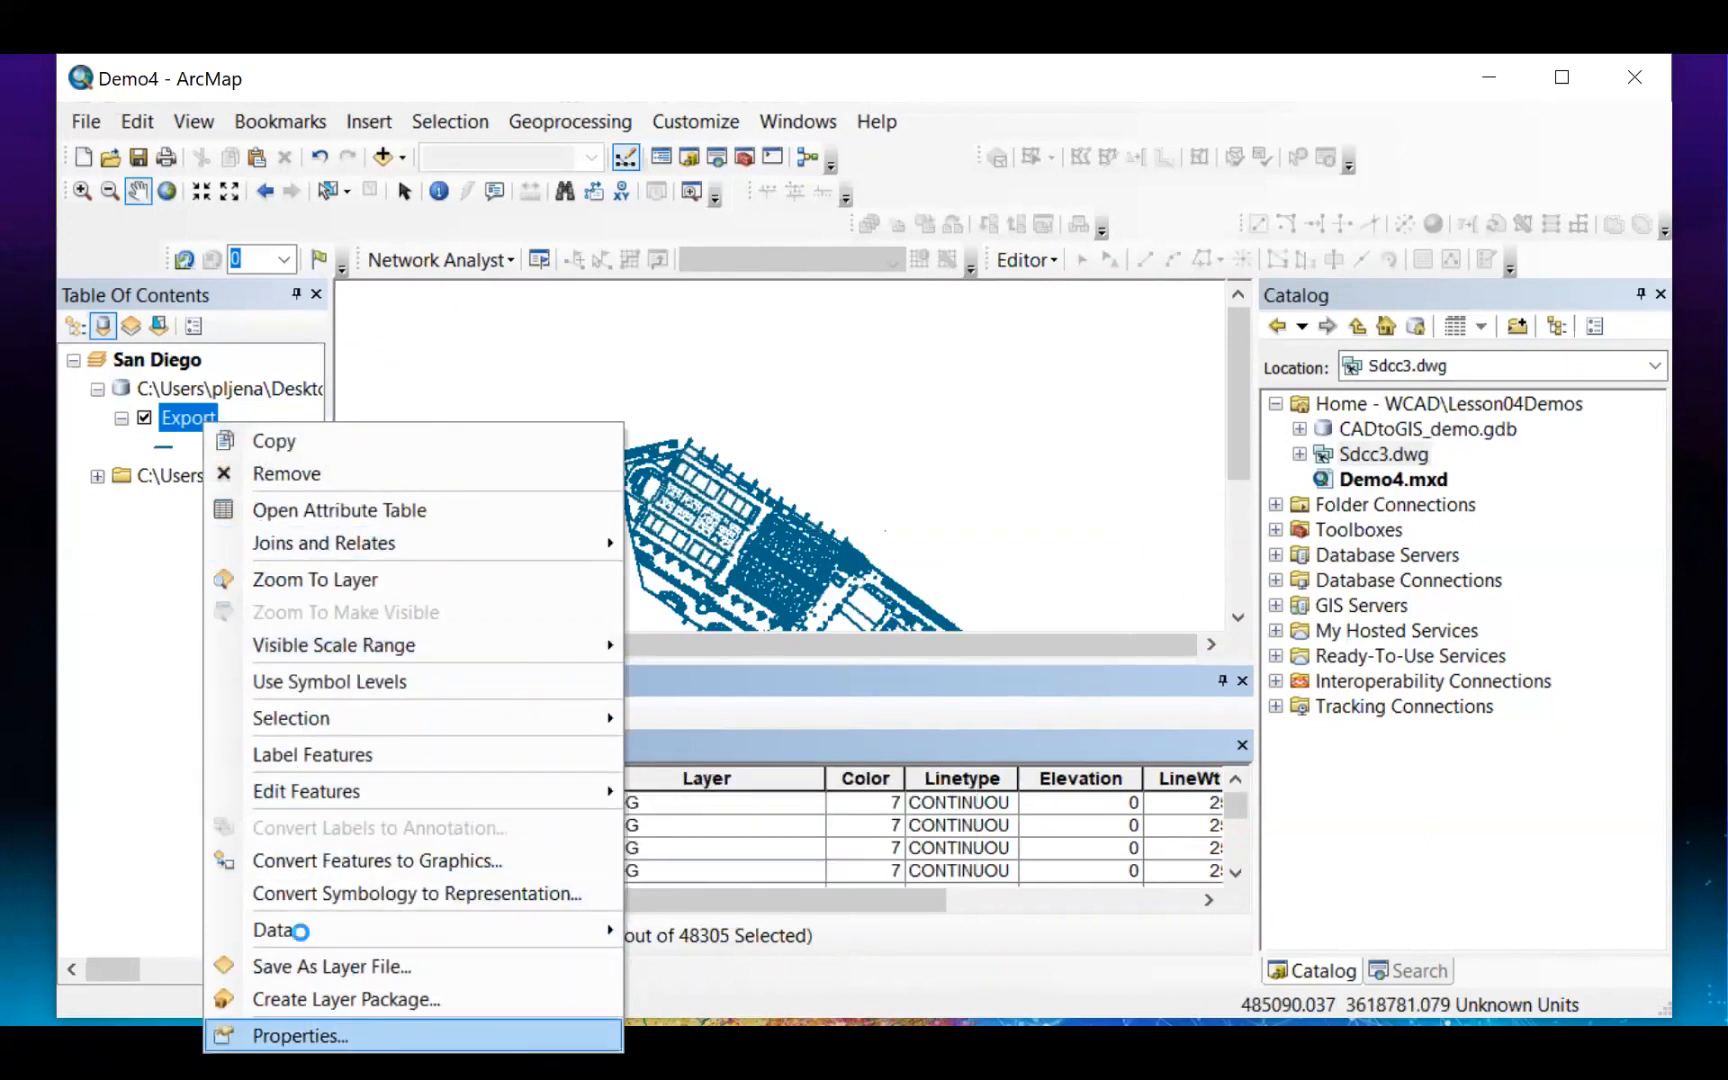
{"action": "left_click", "coordinate": [300, 1035]}
{"action": "left_click", "coordinate": [836, 236]}
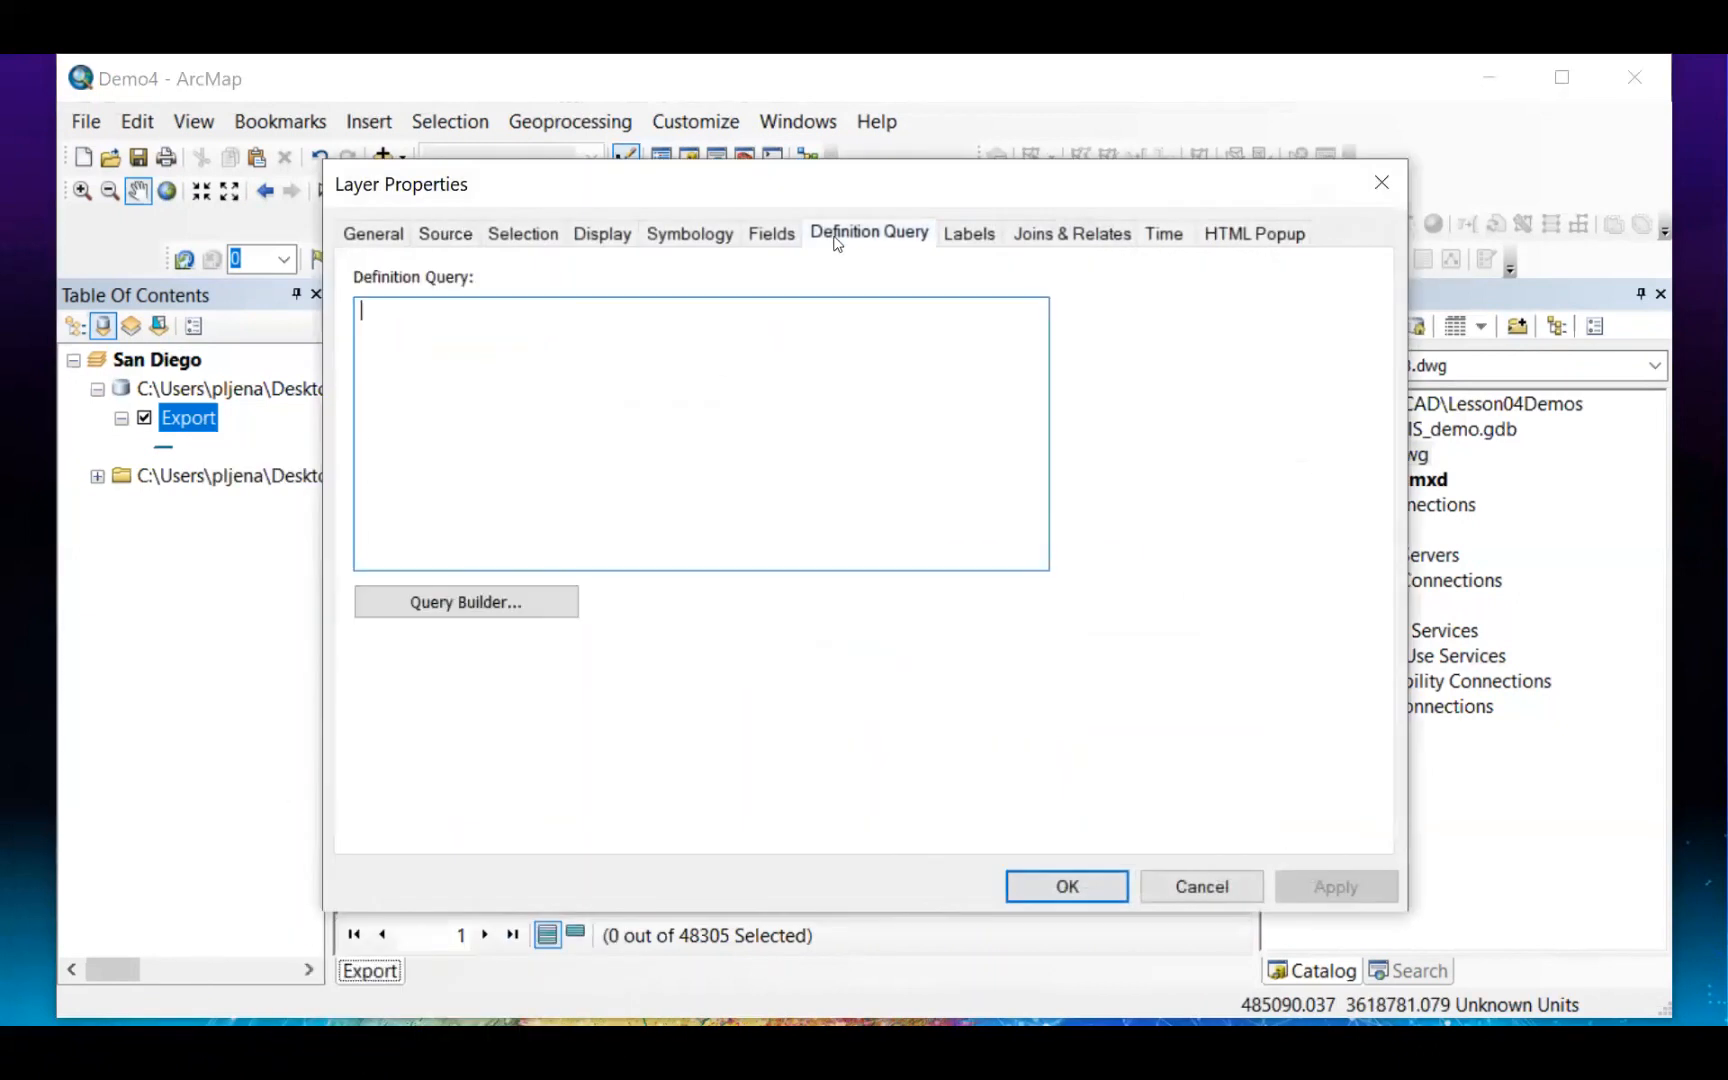
{"action": "left_click", "coordinate": [441, 604]}
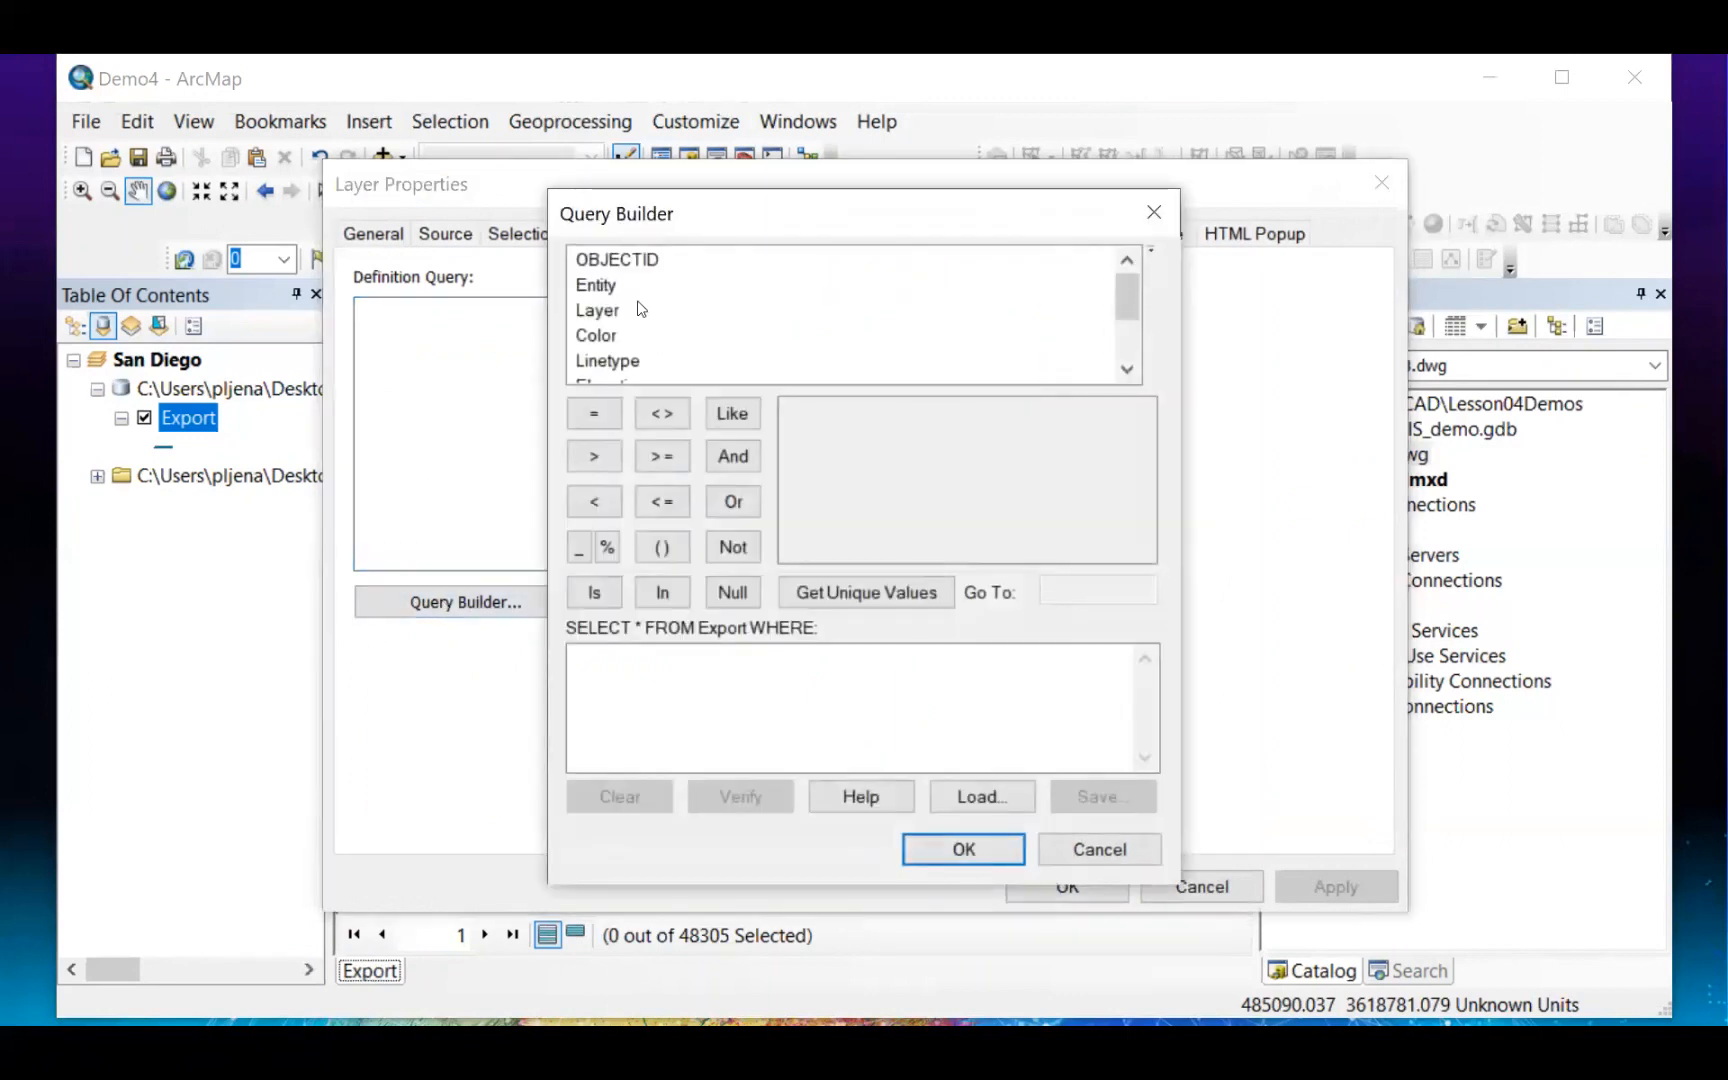
{"action": "double_click", "coordinate": [640, 309]}
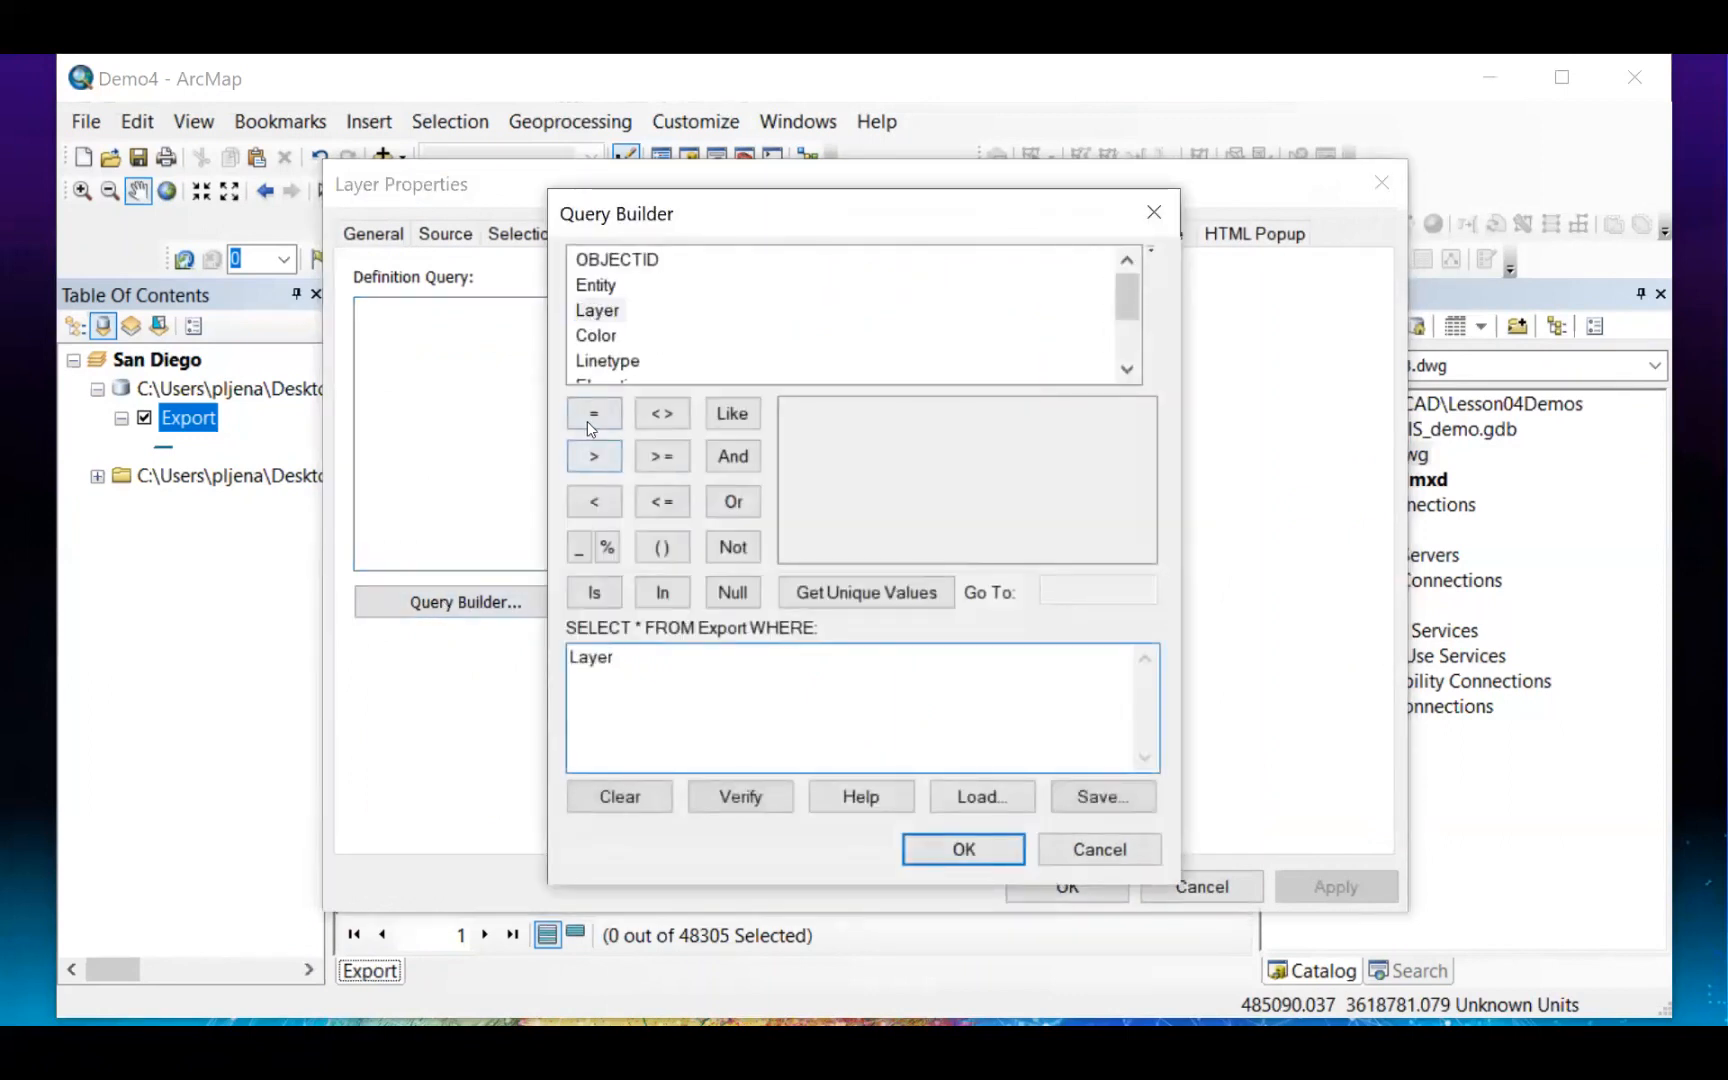
{"action": "left_click", "coordinate": [592, 415]}
{"action": "left_click", "coordinate": [848, 582]}
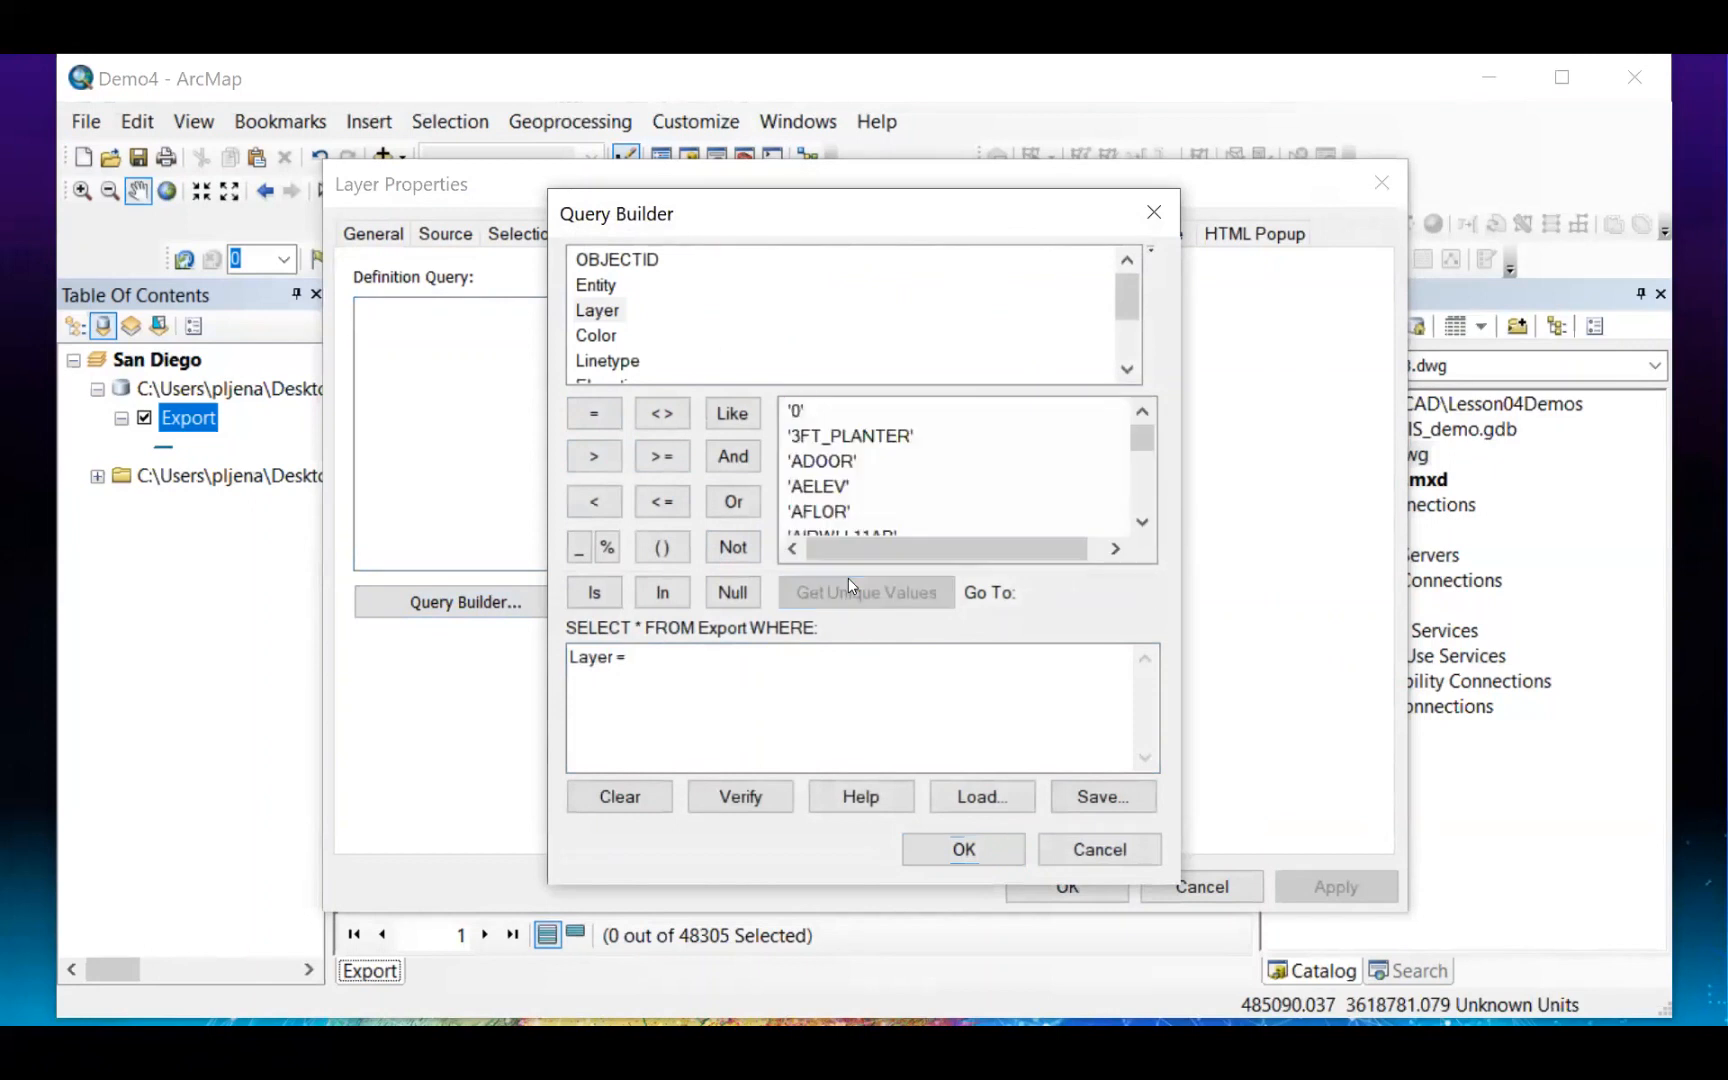
{"action": "scroll", "coordinate": [868, 490], "scroll_direction": "down", "scroll_amount": 20}
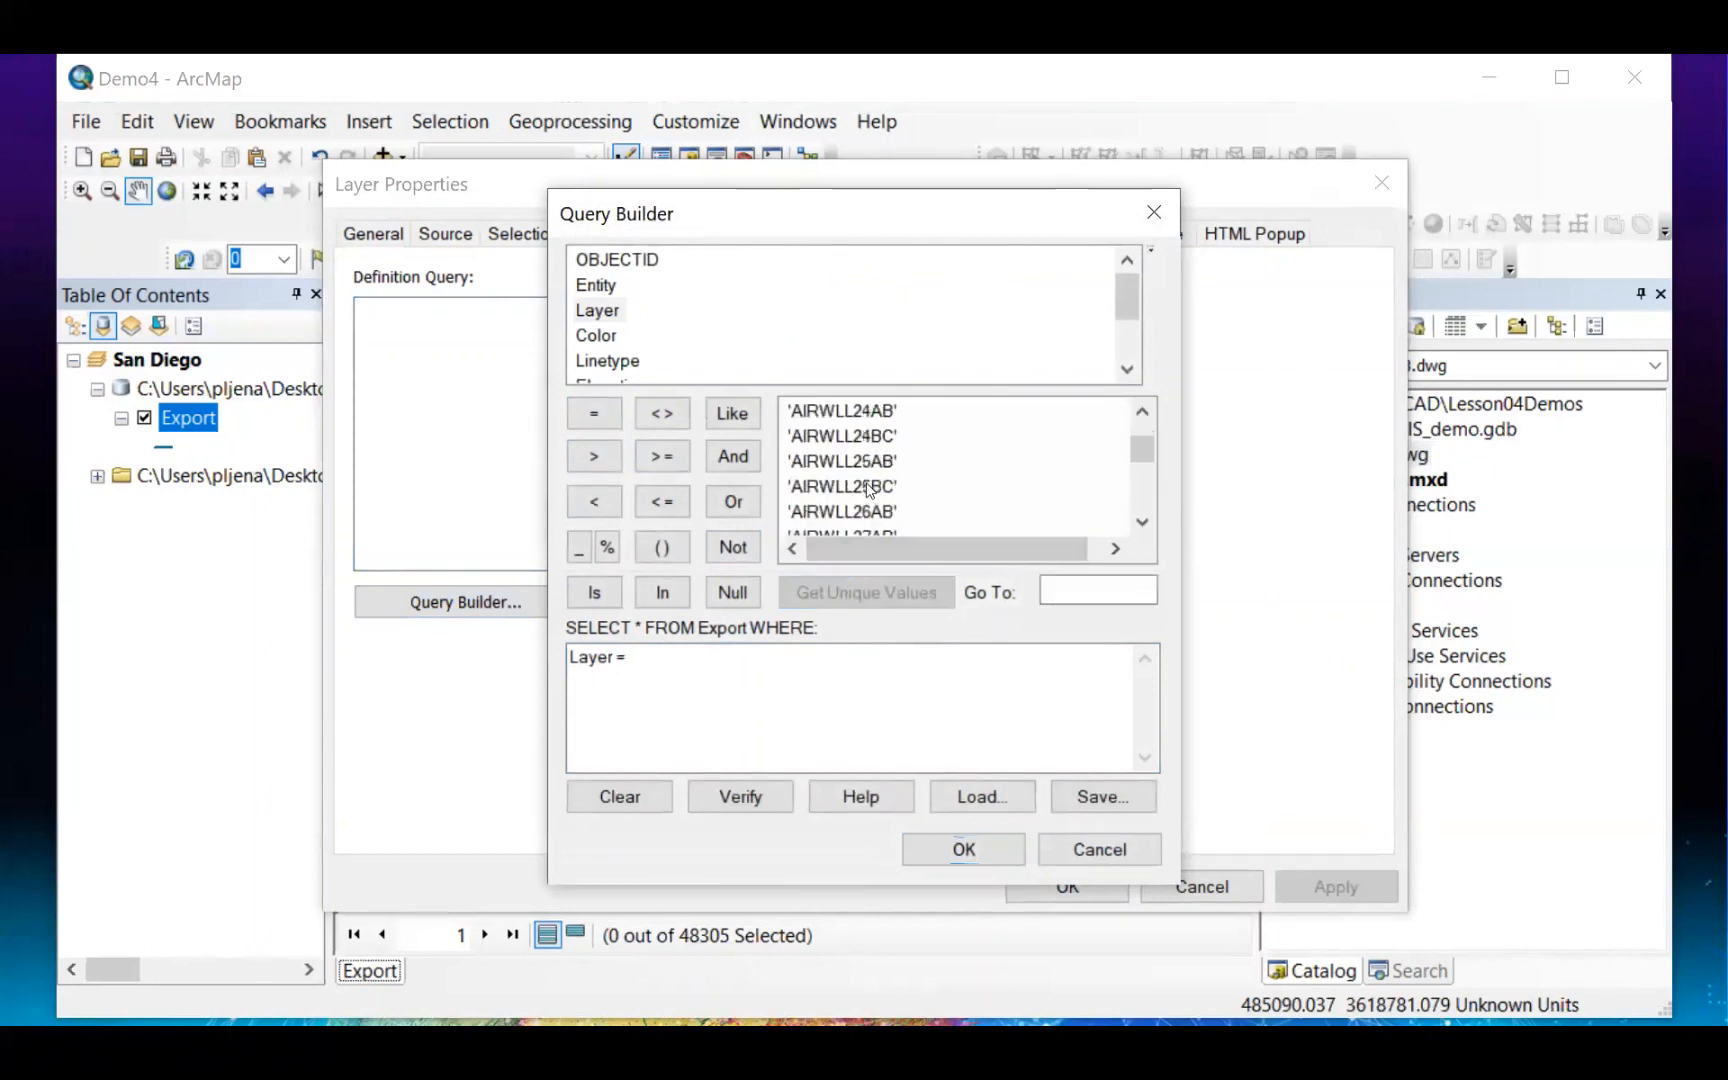
{"action": "scroll", "coordinate": [868, 490], "scroll_direction": "down", "scroll_amount": 10}
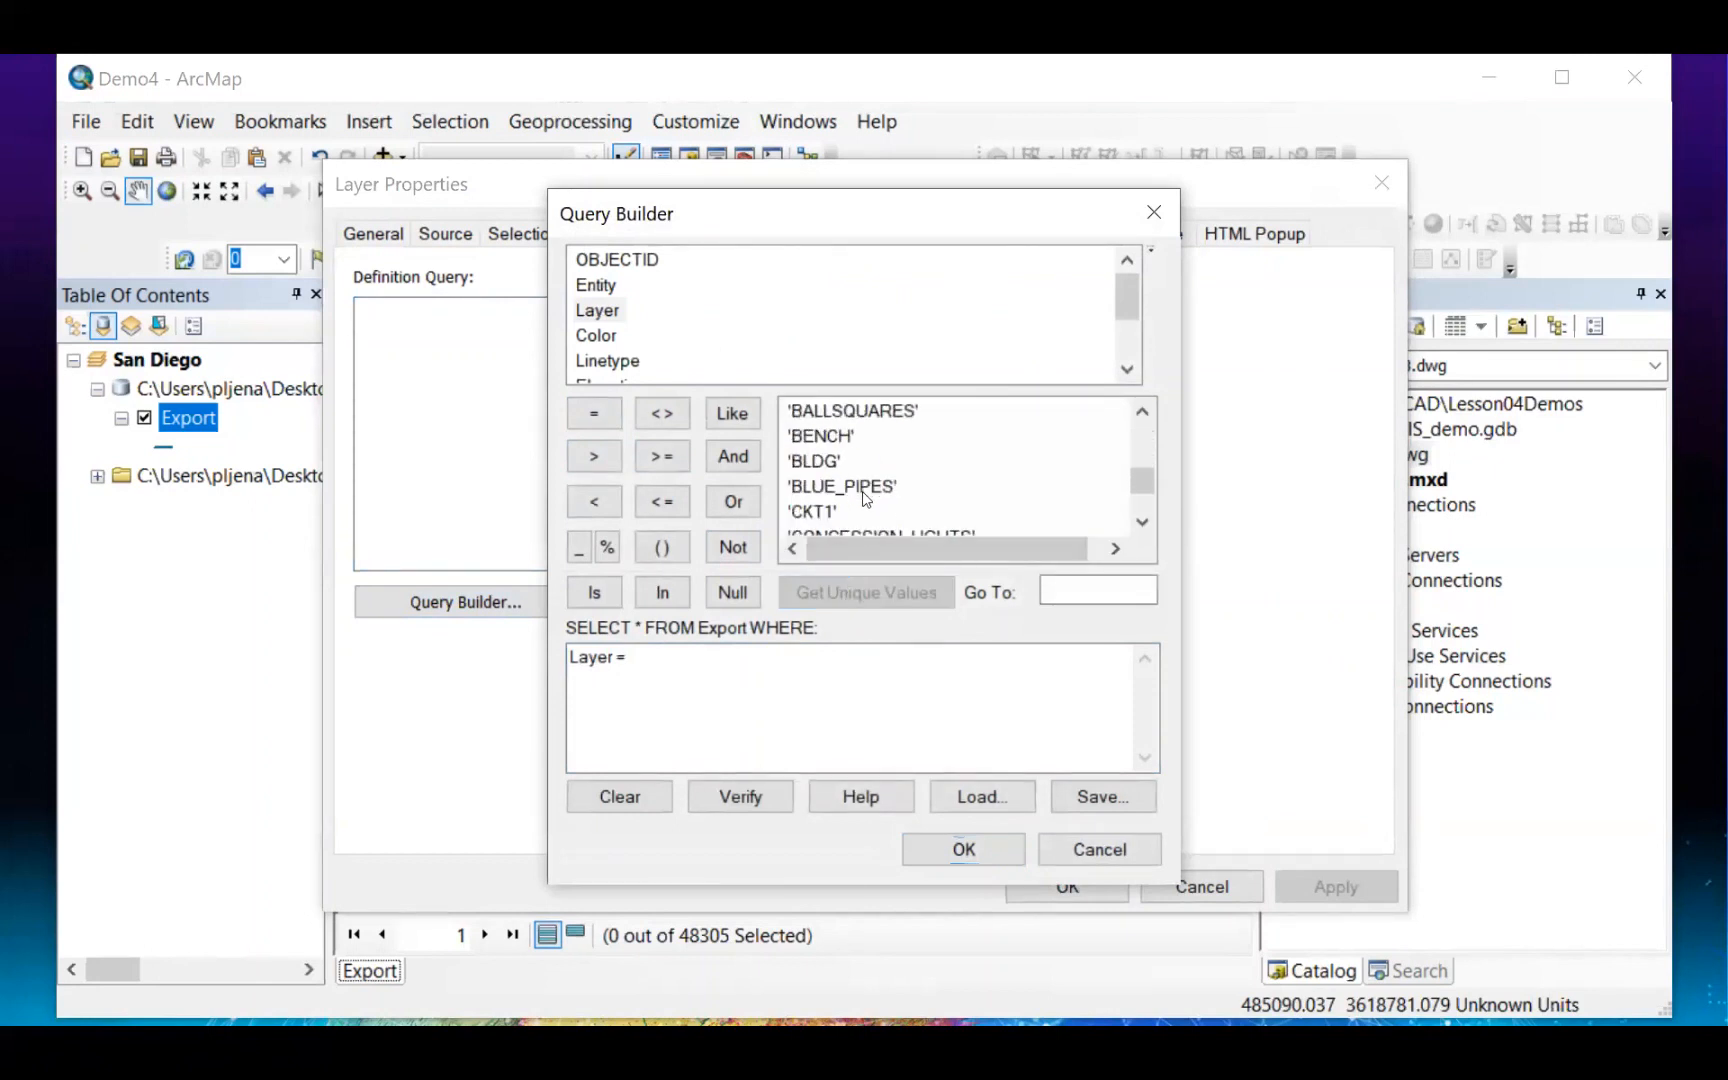
{"action": "double_click", "coordinate": [862, 487]}
{"action": "left_click", "coordinate": [964, 849]}
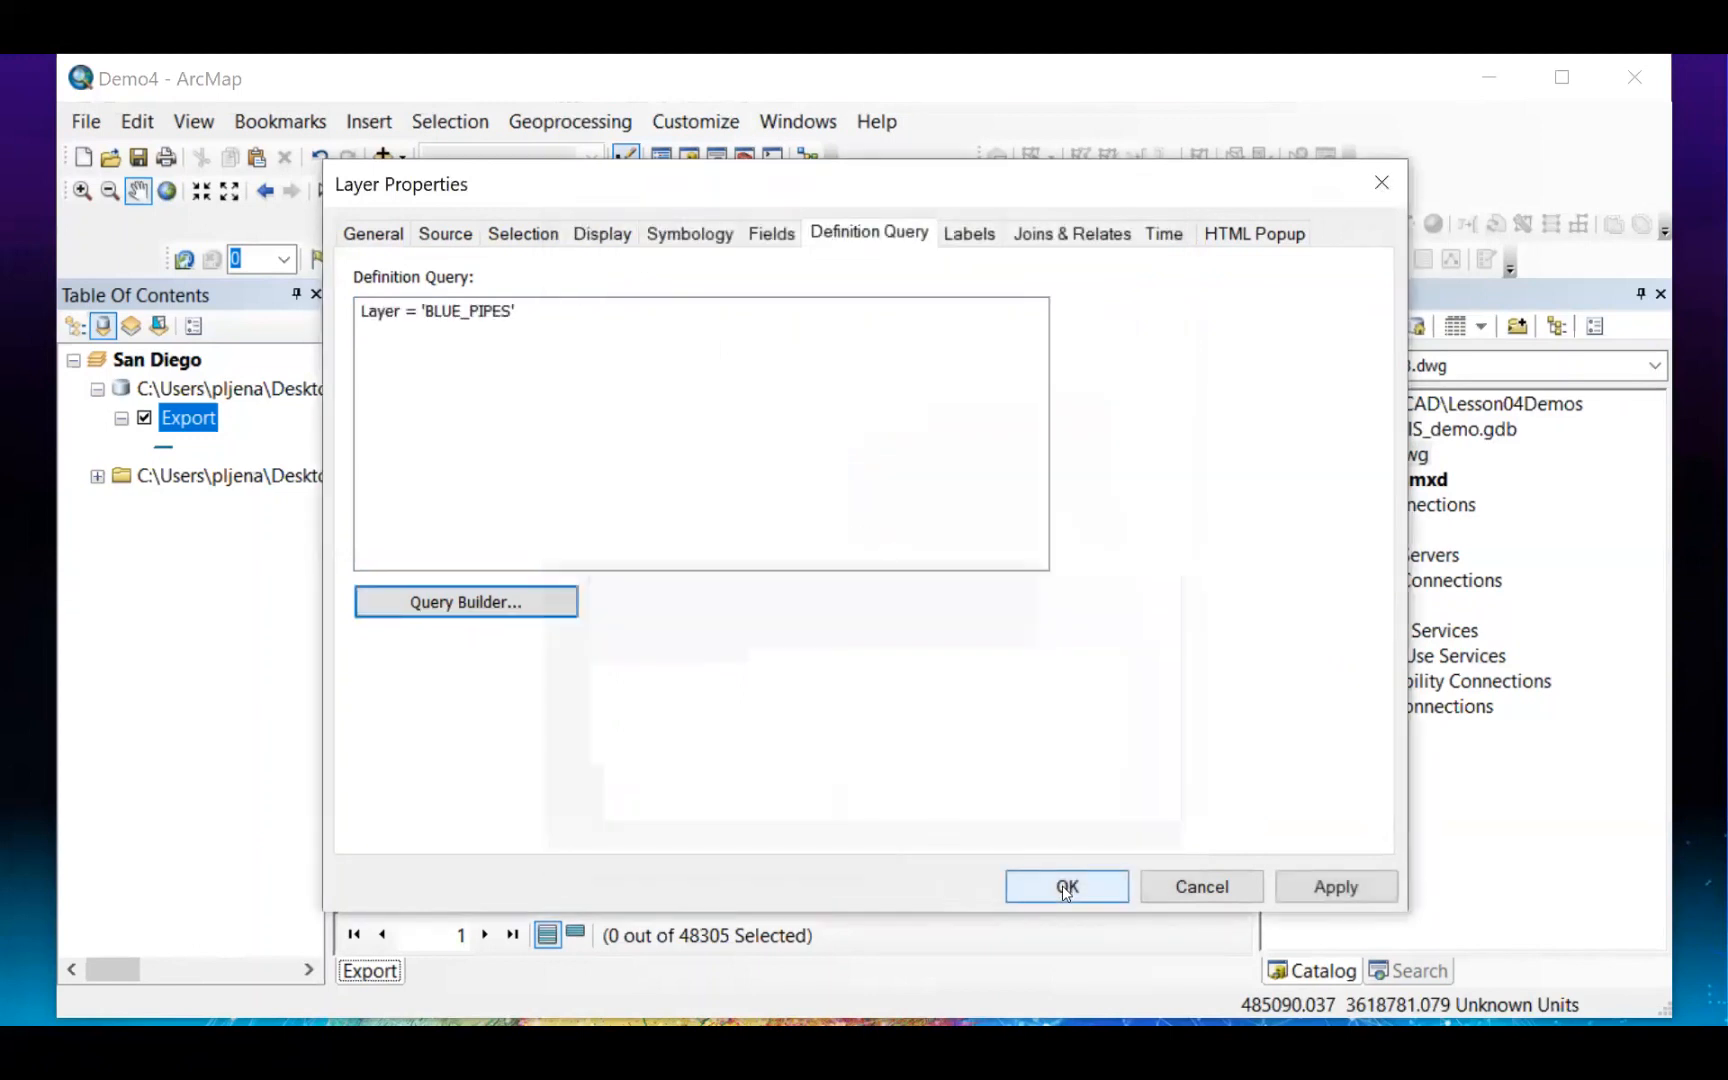
{"action": "left_click", "coordinate": [460, 598]}
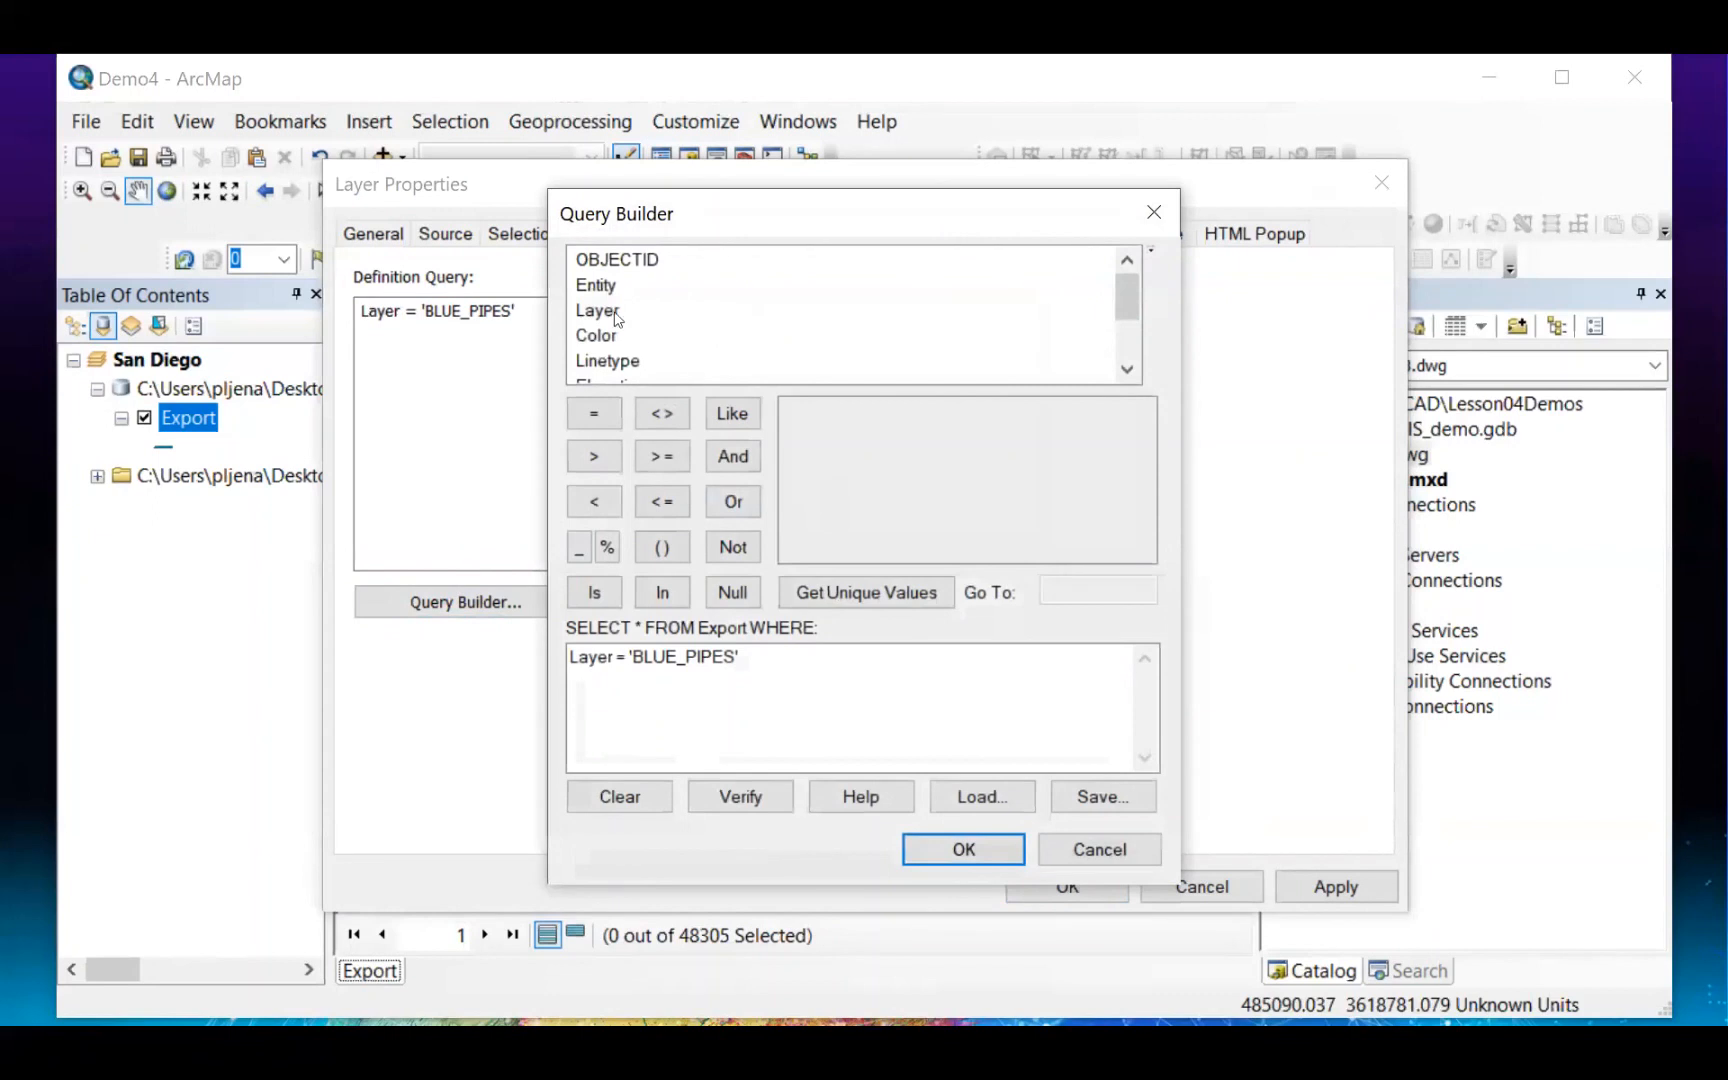
{"action": "left_click", "coordinate": [748, 663]}
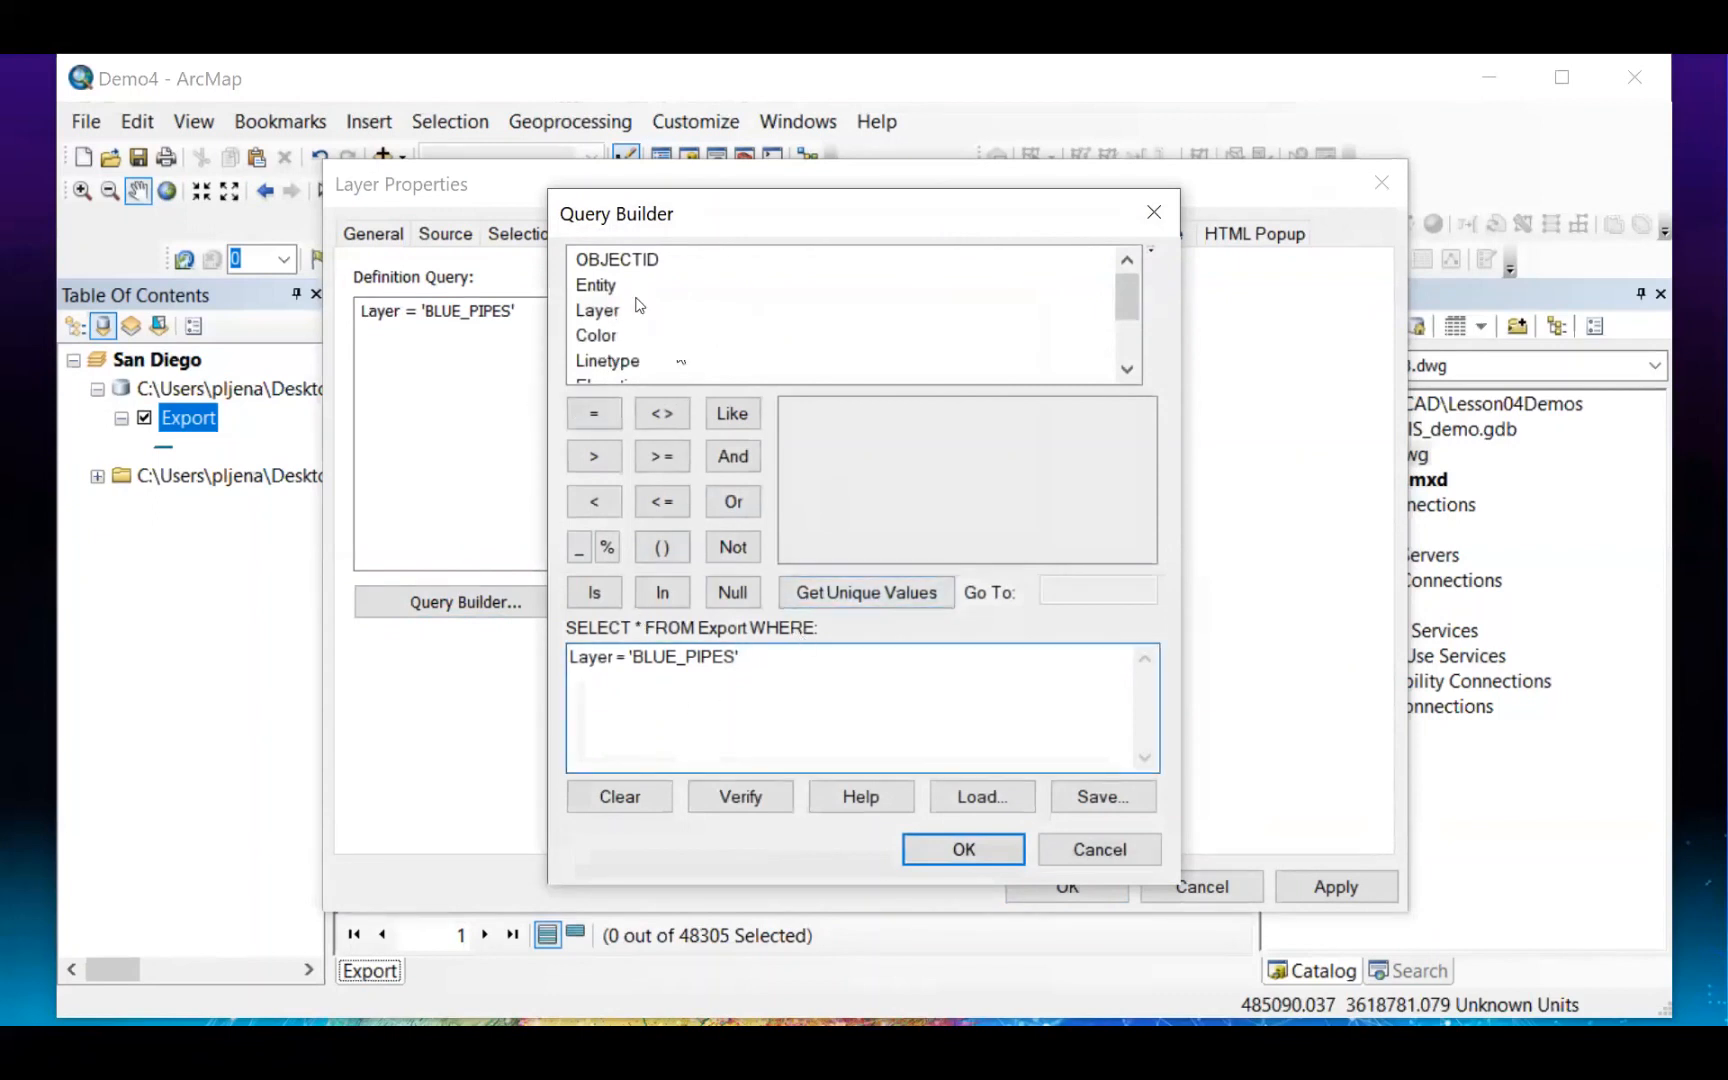
{"action": "left_click_drag", "start_coordinate": [763, 686], "coordinate": [501, 663]}
{"action": "key", "text": "Delete"}
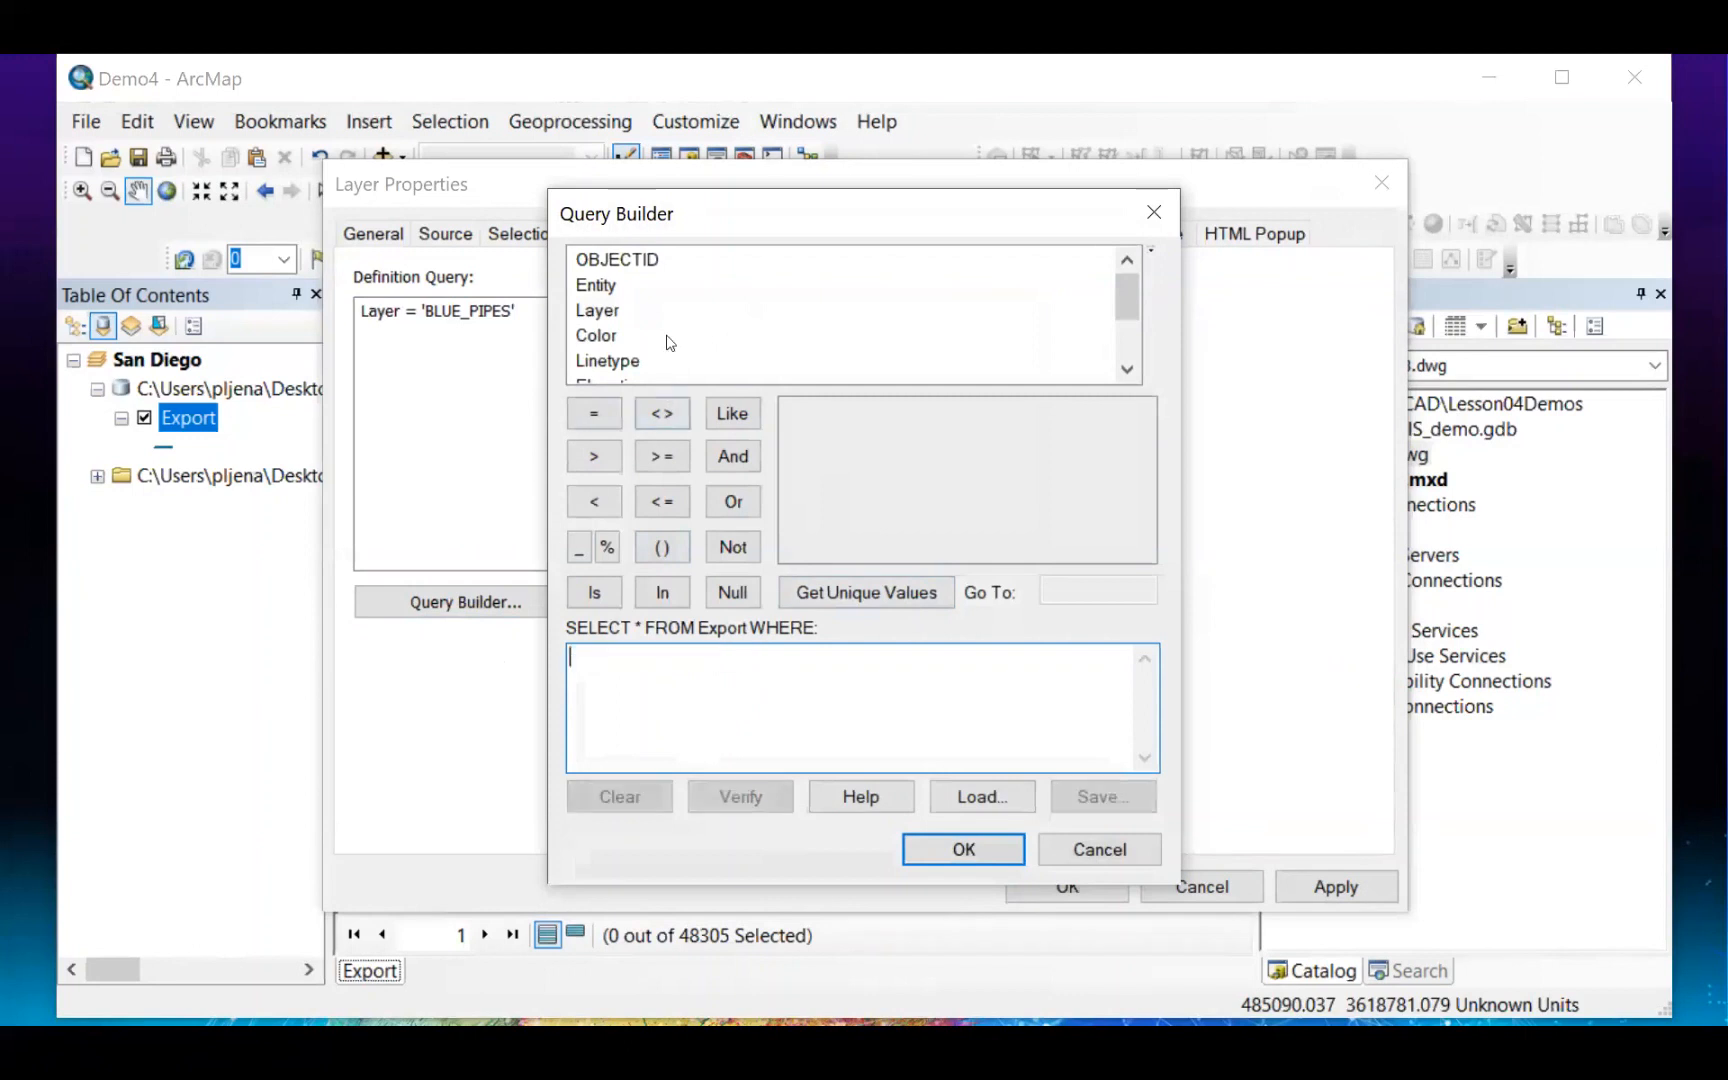
Step: Set the Export layer's definition query to Layer = 'BLDG' and apply it to the map
{"action": "double_click", "coordinate": [593, 312]}
{"action": "left_click", "coordinate": [594, 413]}
{"action": "left_click", "coordinate": [840, 592]}
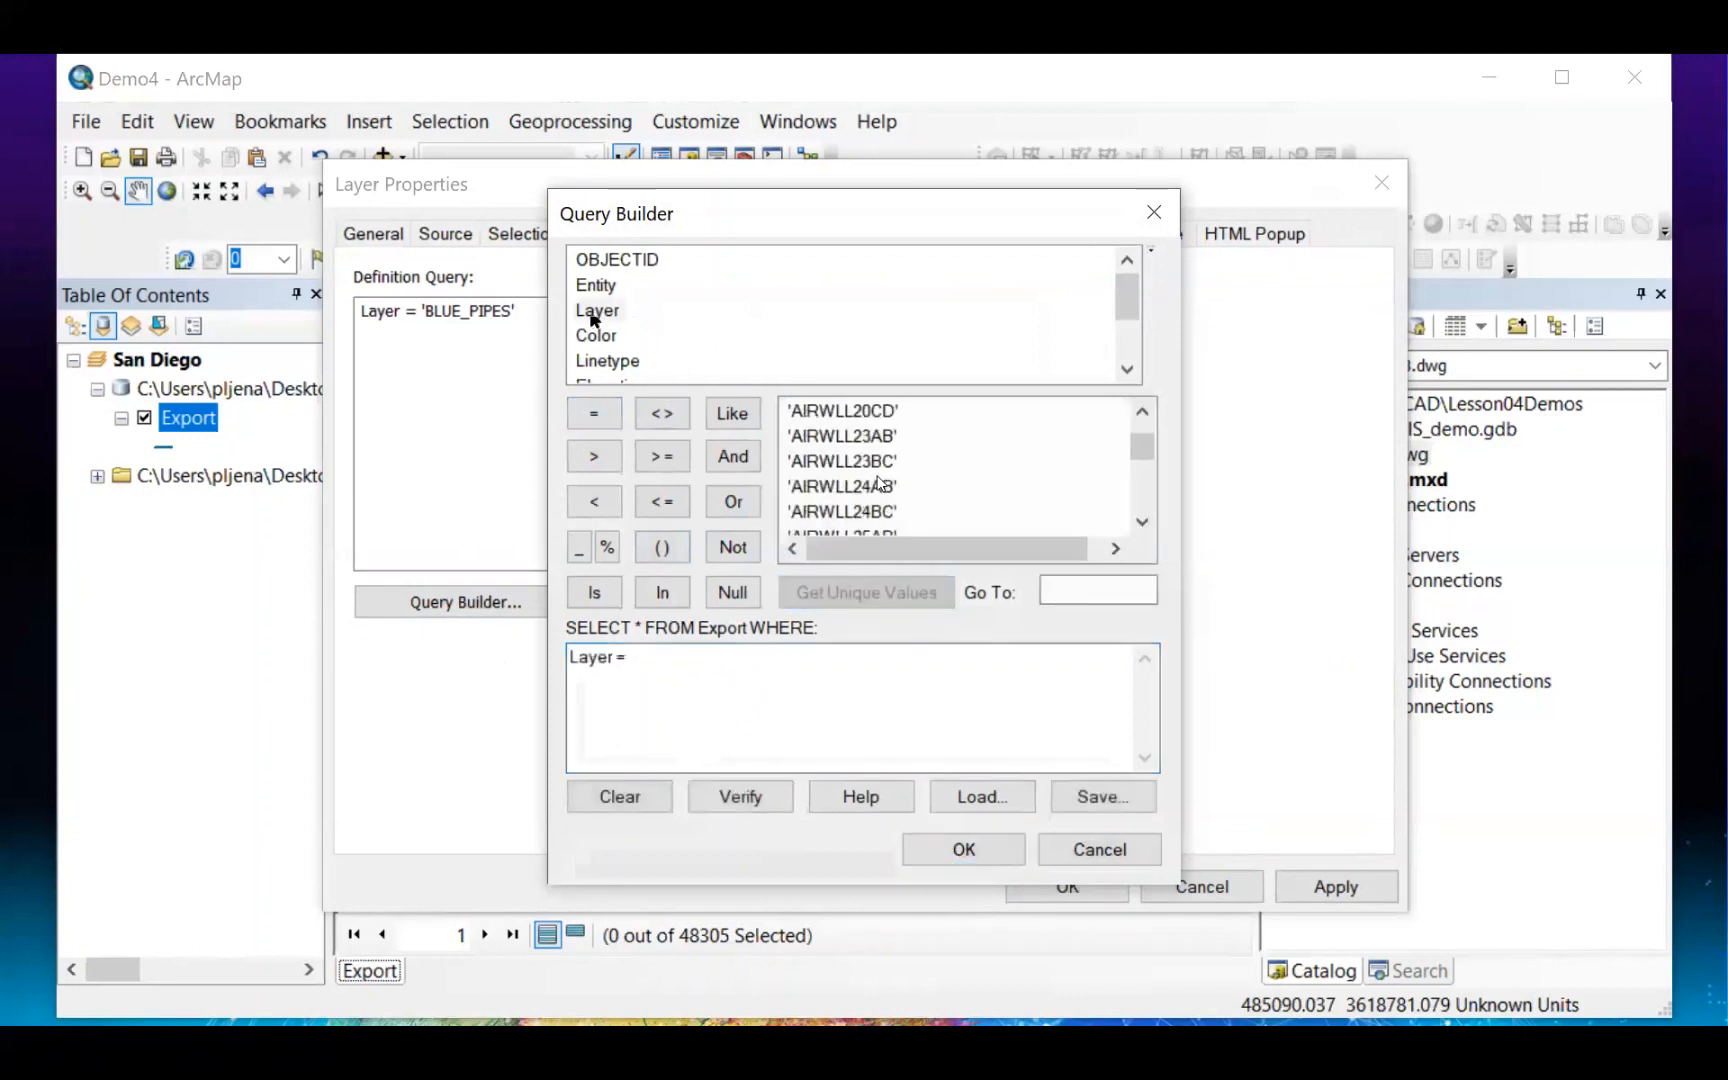
{"action": "scroll", "coordinate": [879, 487], "scroll_direction": "down", "scroll_amount": 3}
{"action": "scroll", "coordinate": [828, 468], "scroll_direction": "down", "scroll_amount": 5}
{"action": "scroll", "coordinate": [828, 468], "scroll_direction": "up", "scroll_amount": 1}
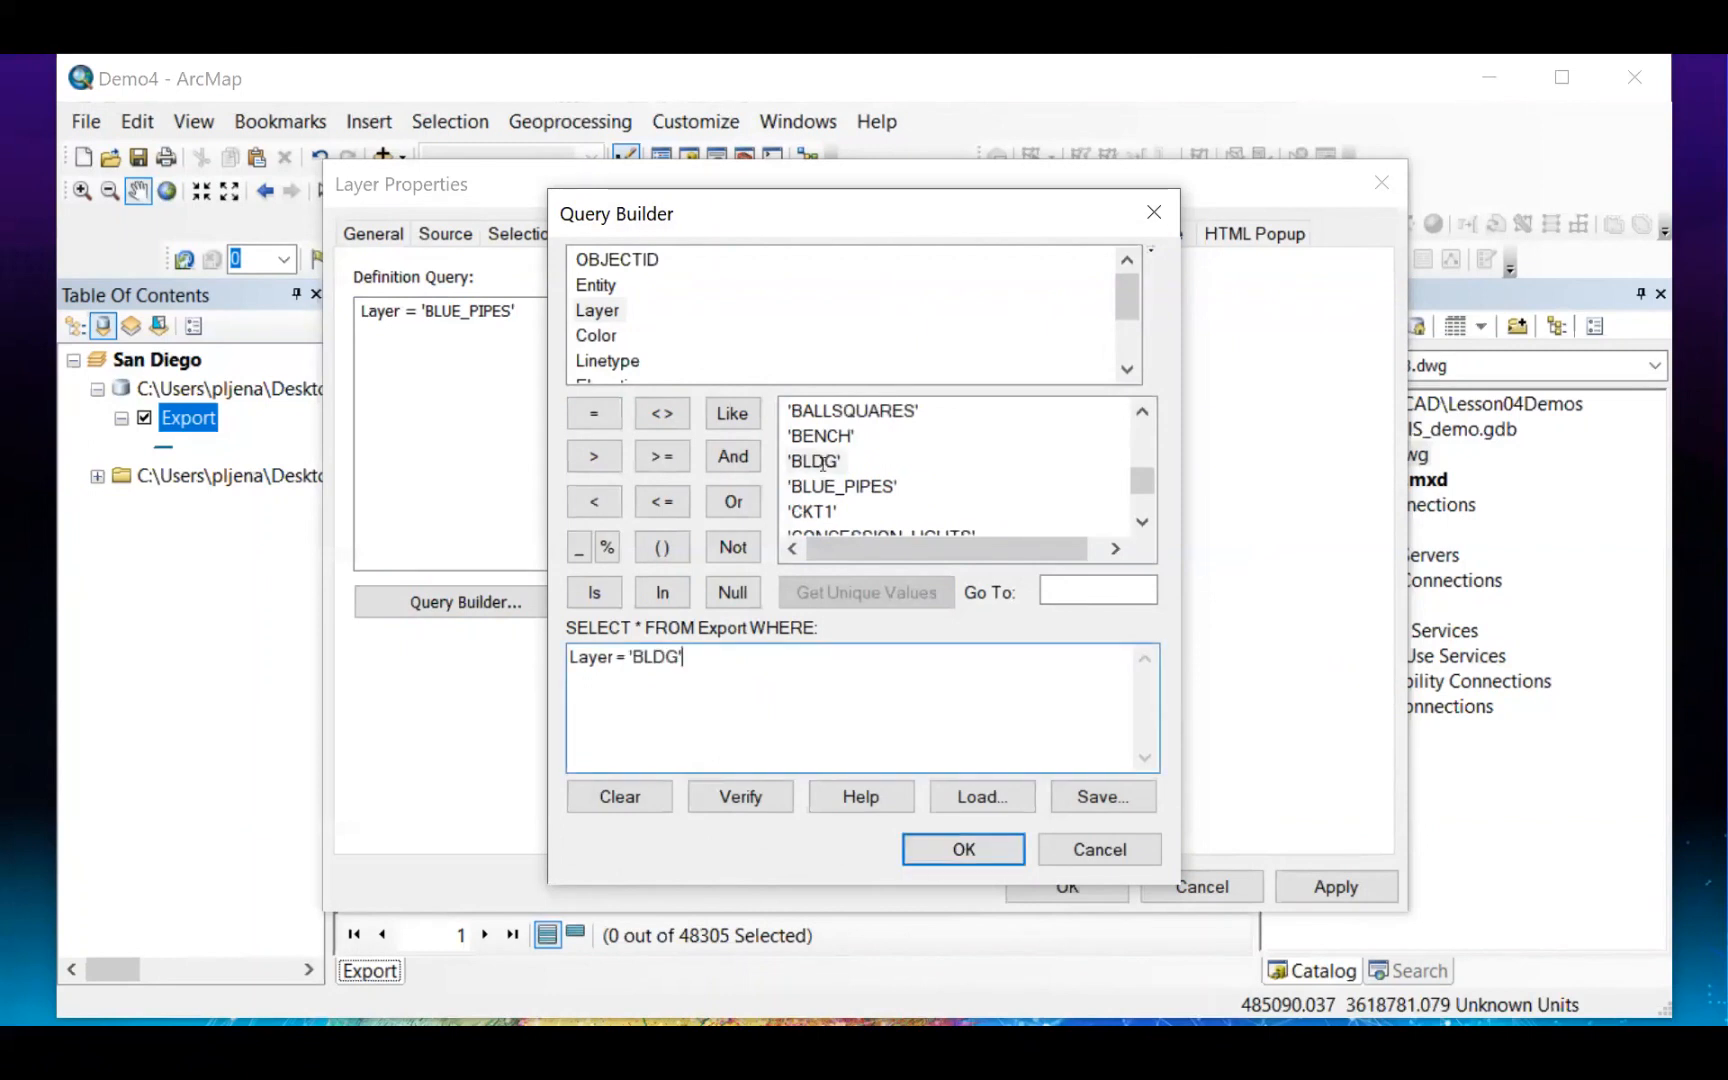
{"action": "left_click", "coordinate": [984, 840]}
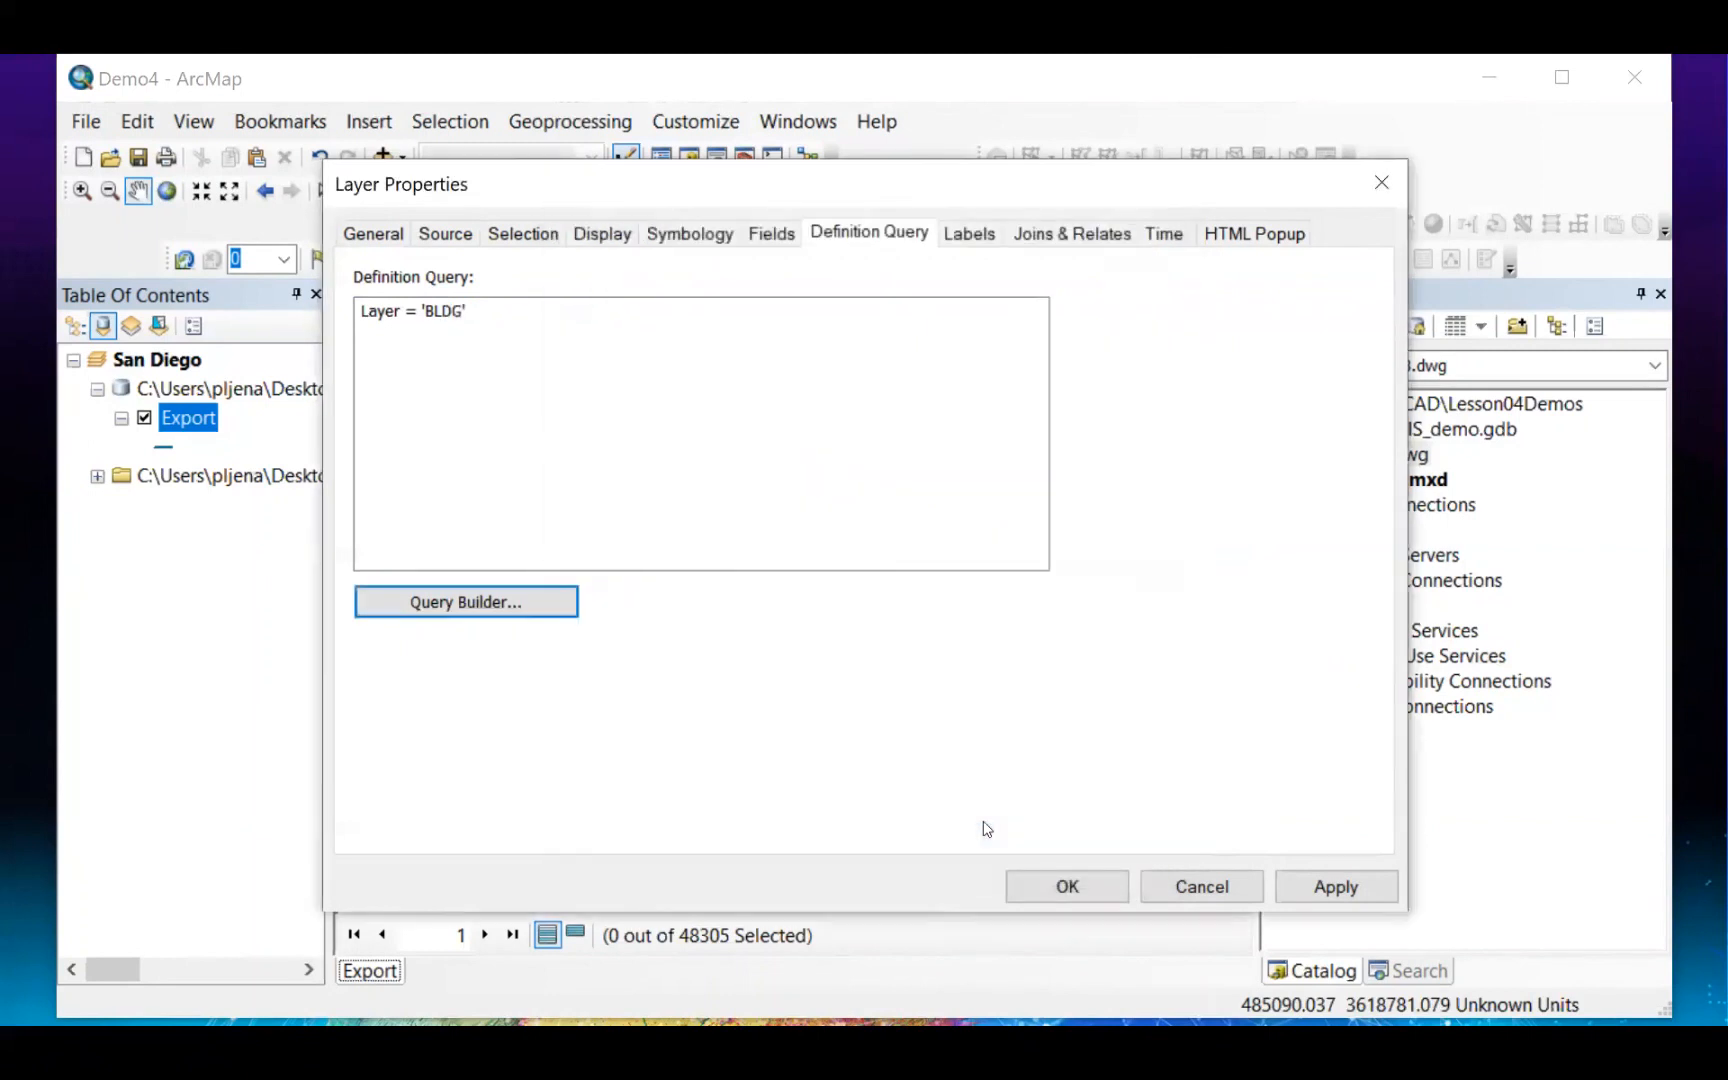
{"action": "left_click", "coordinate": [1064, 887]}
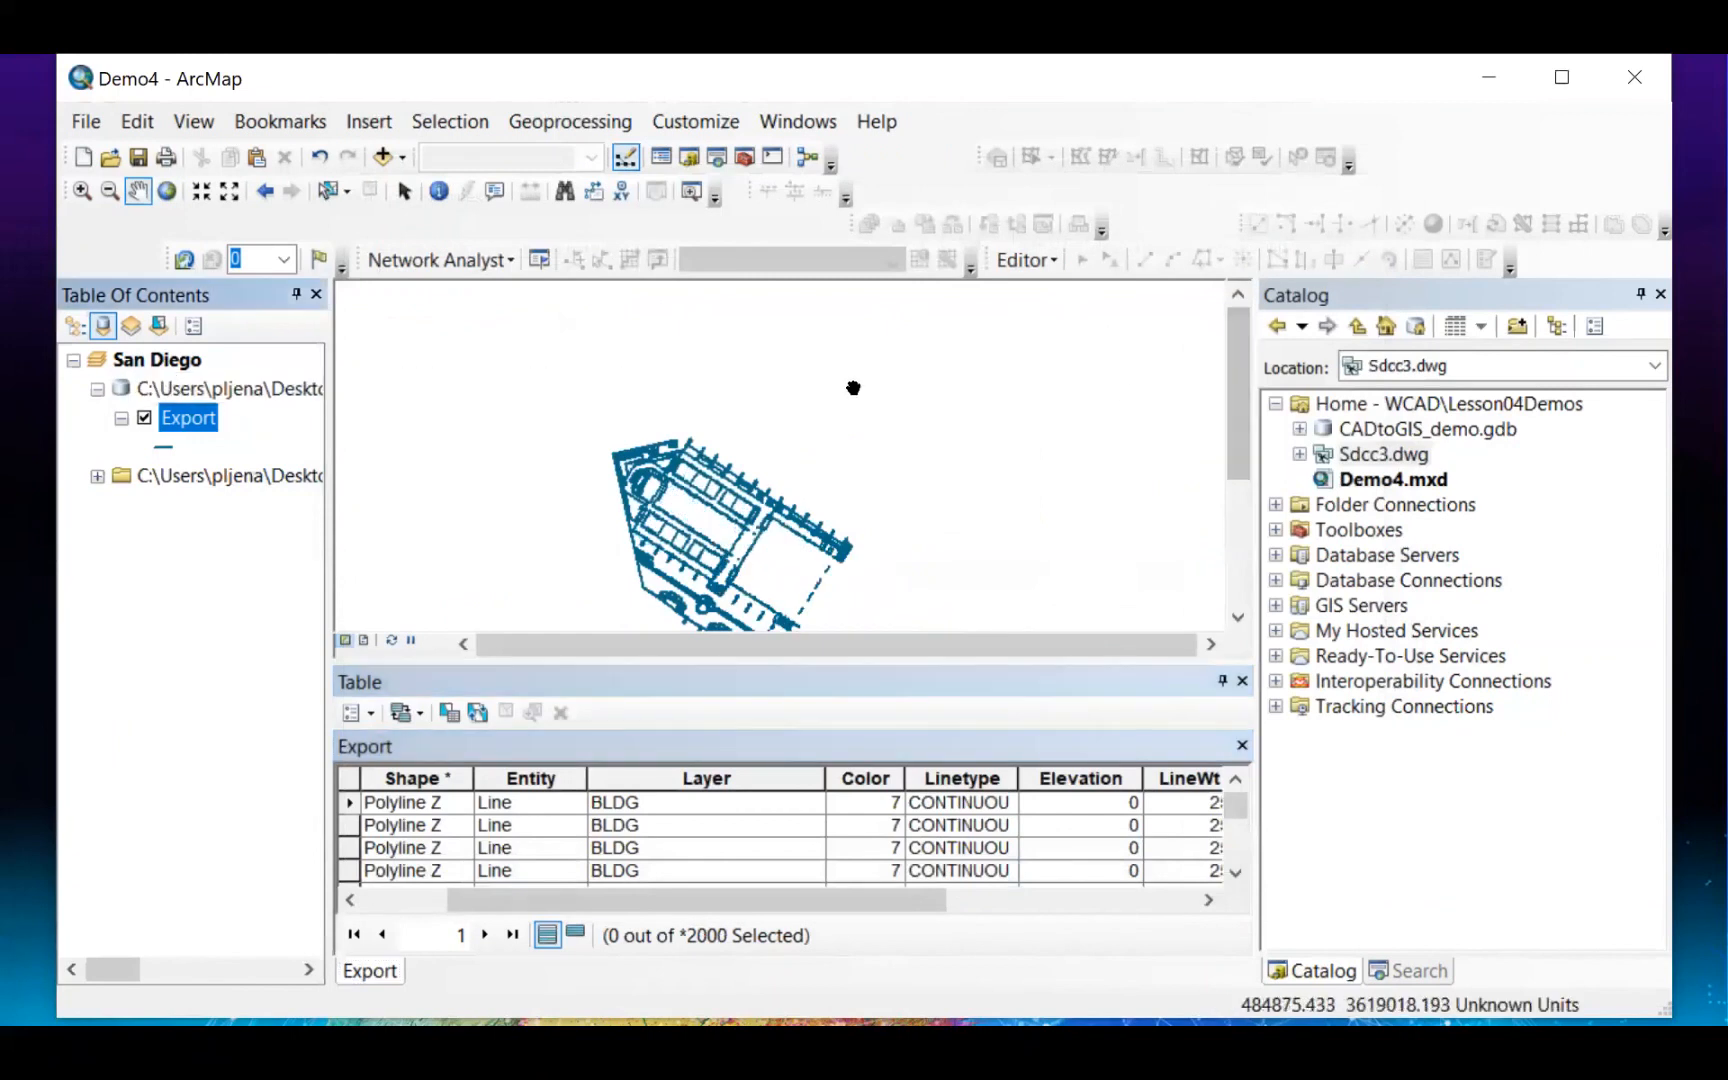
{"action": "scroll", "coordinate": [869, 341], "scroll_direction": "down", "scroll_amount": 2}
{"action": "scroll", "coordinate": [869, 341], "scroll_direction": "up", "scroll_amount": 4}
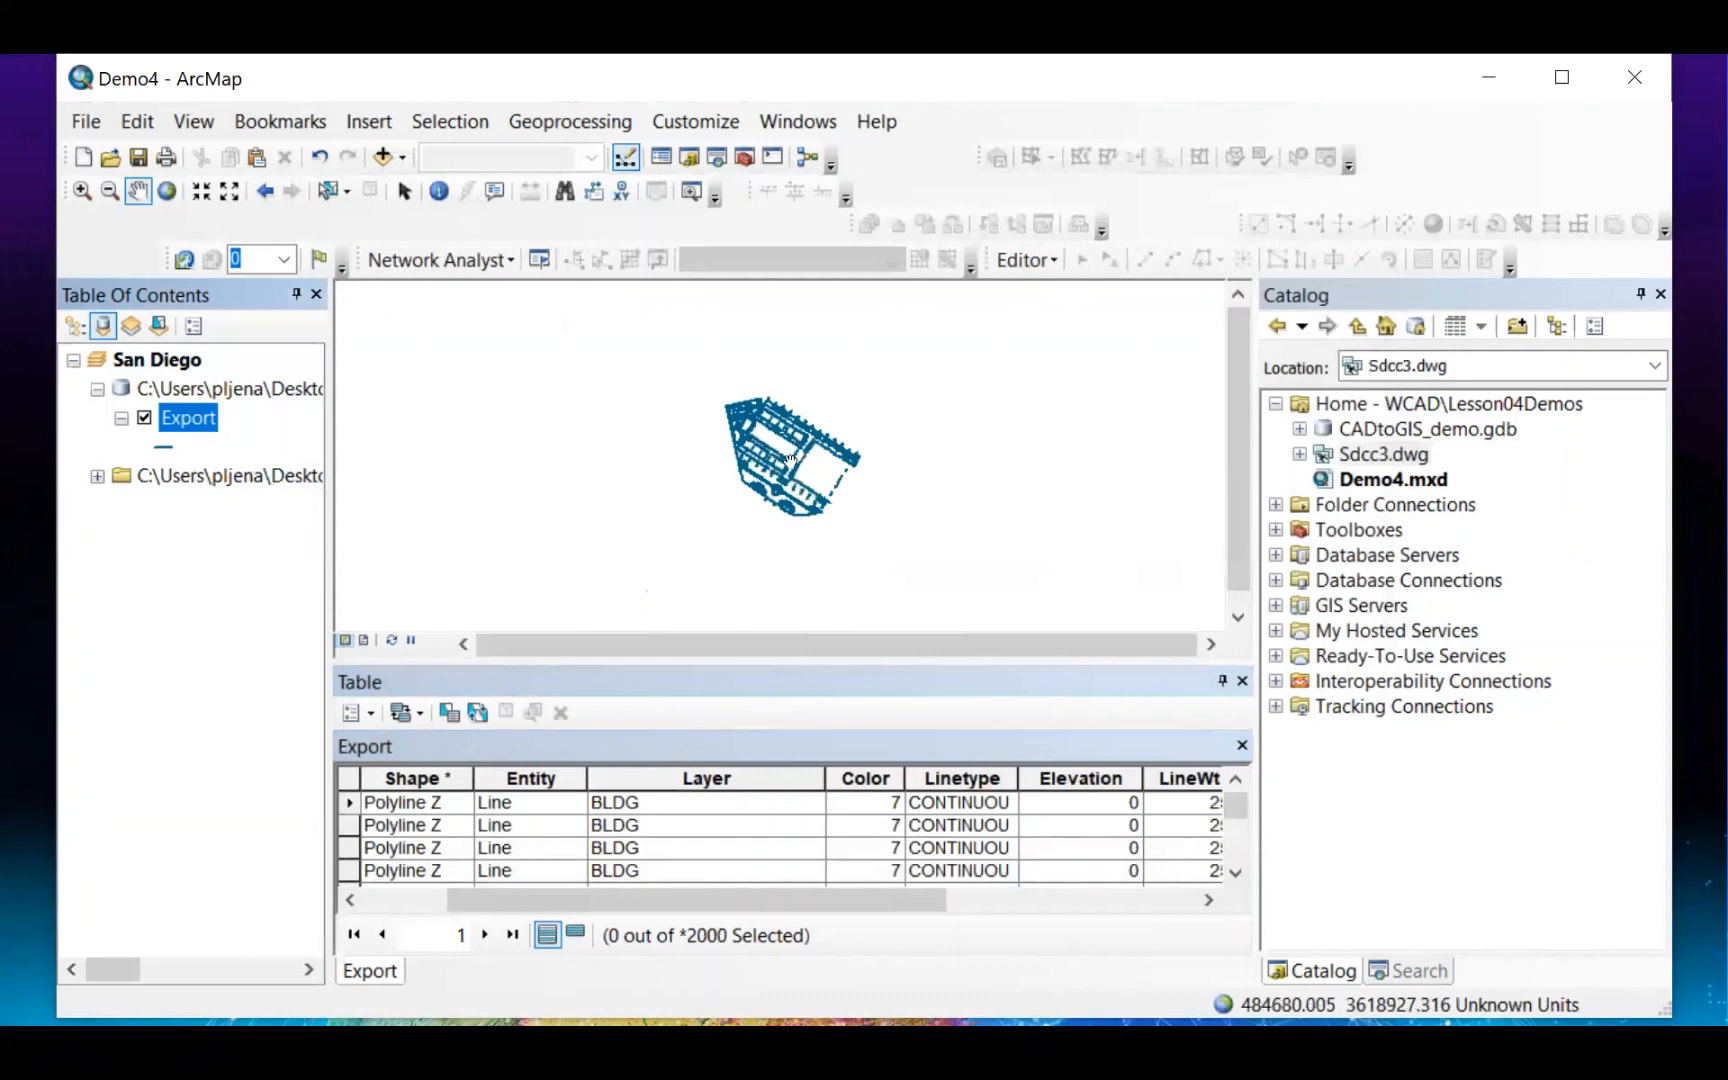
Step: Export all features of the filtered Export layer to CADtoGIS_demo.gdb as a feature class named BLDG and add it to the map
{"action": "right_click", "coordinate": [197, 427]}
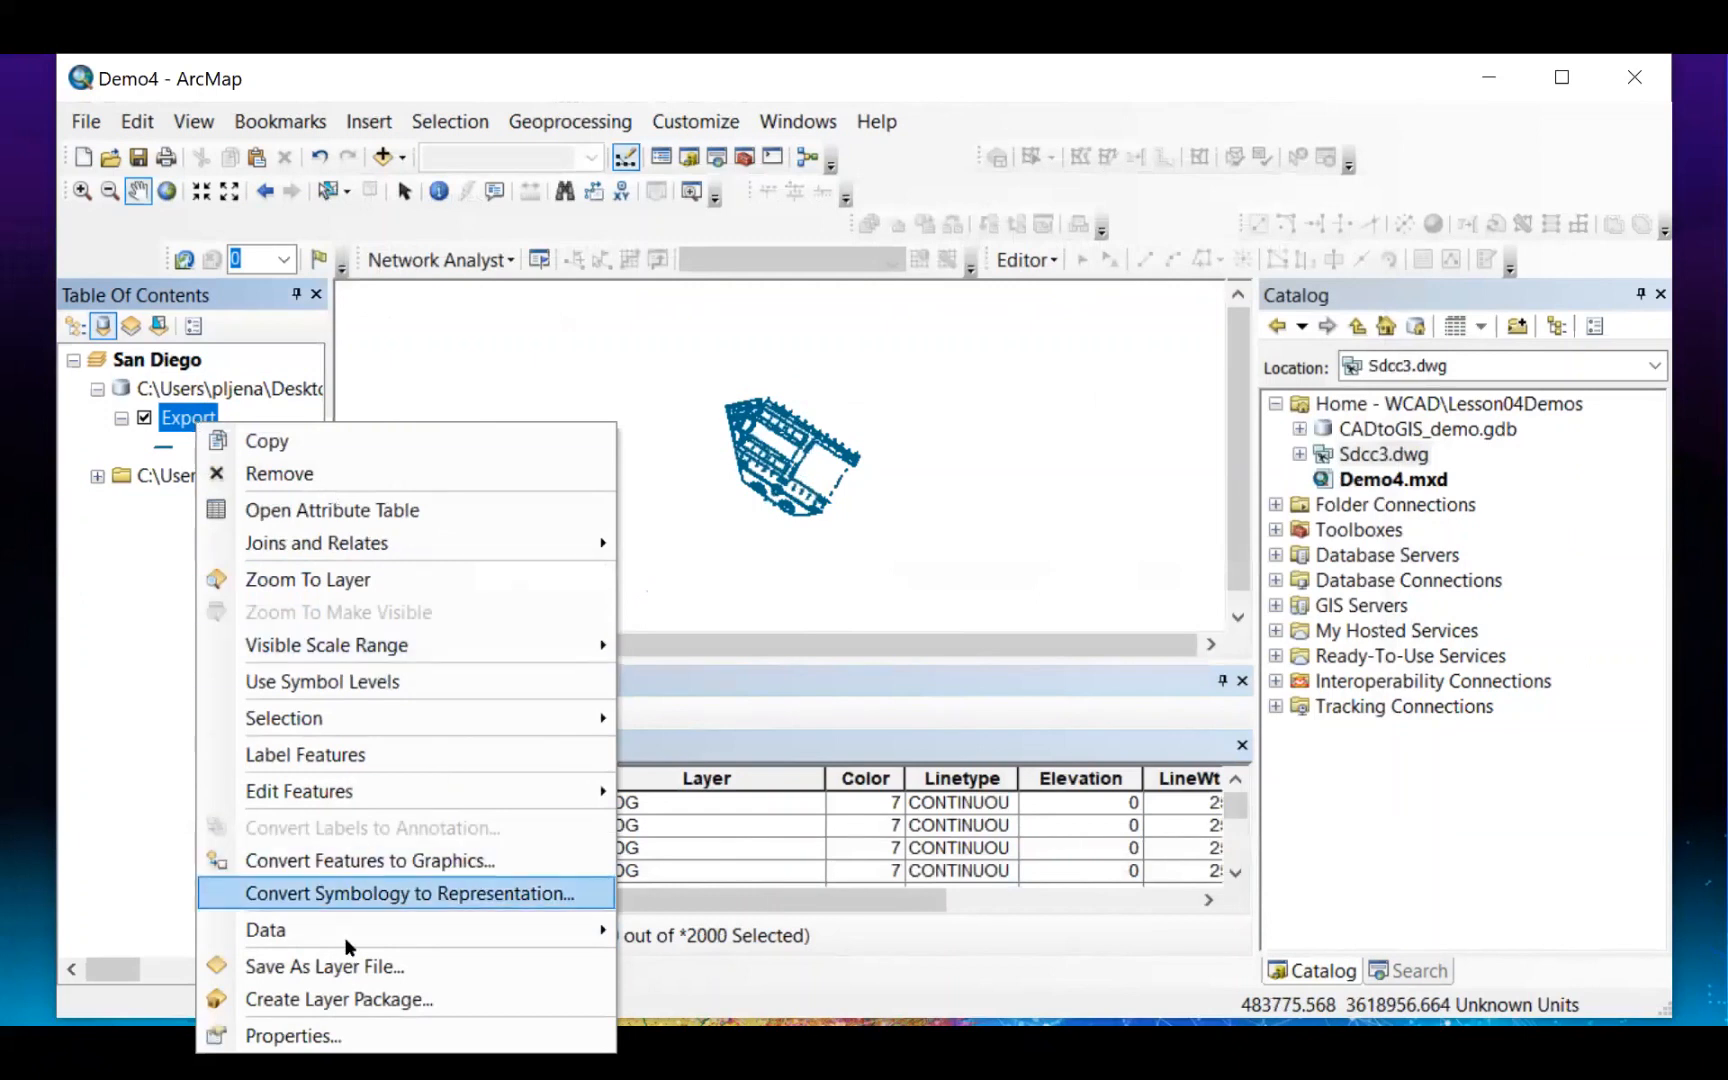
{"action": "mouse_move", "coordinate": [386, 934]}
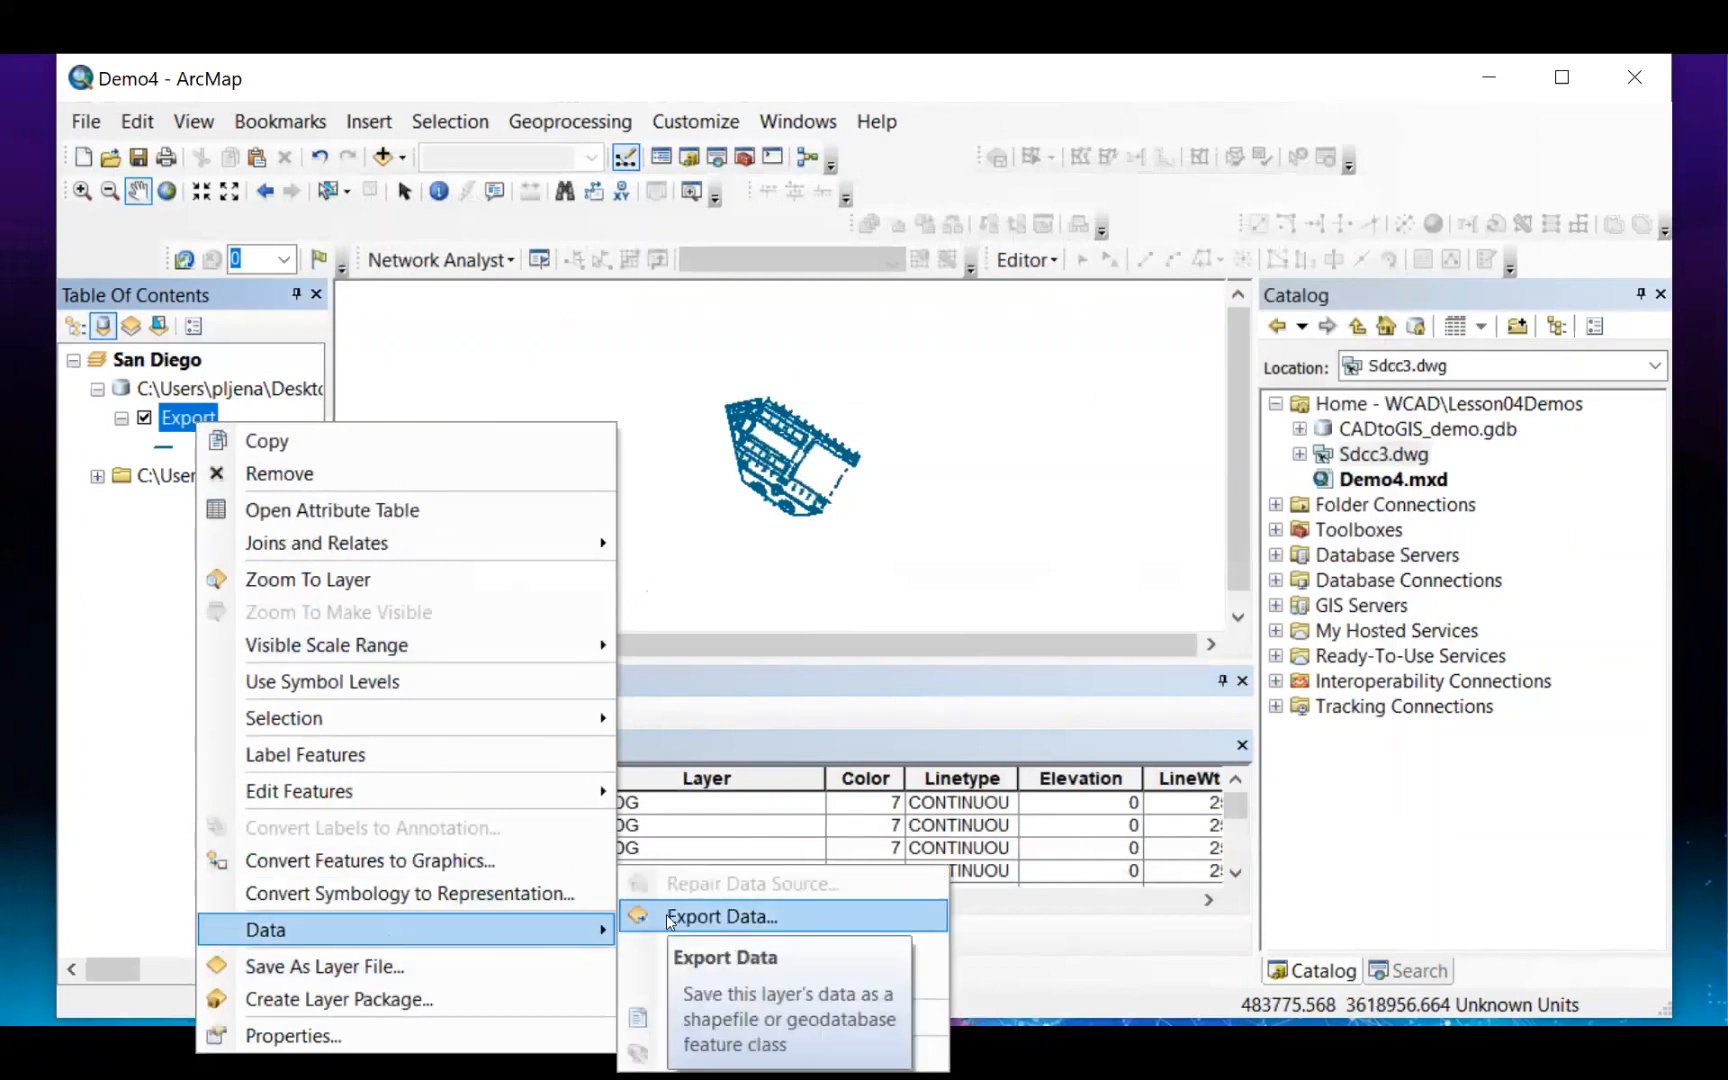
{"action": "left_click", "coordinate": [666, 914]}
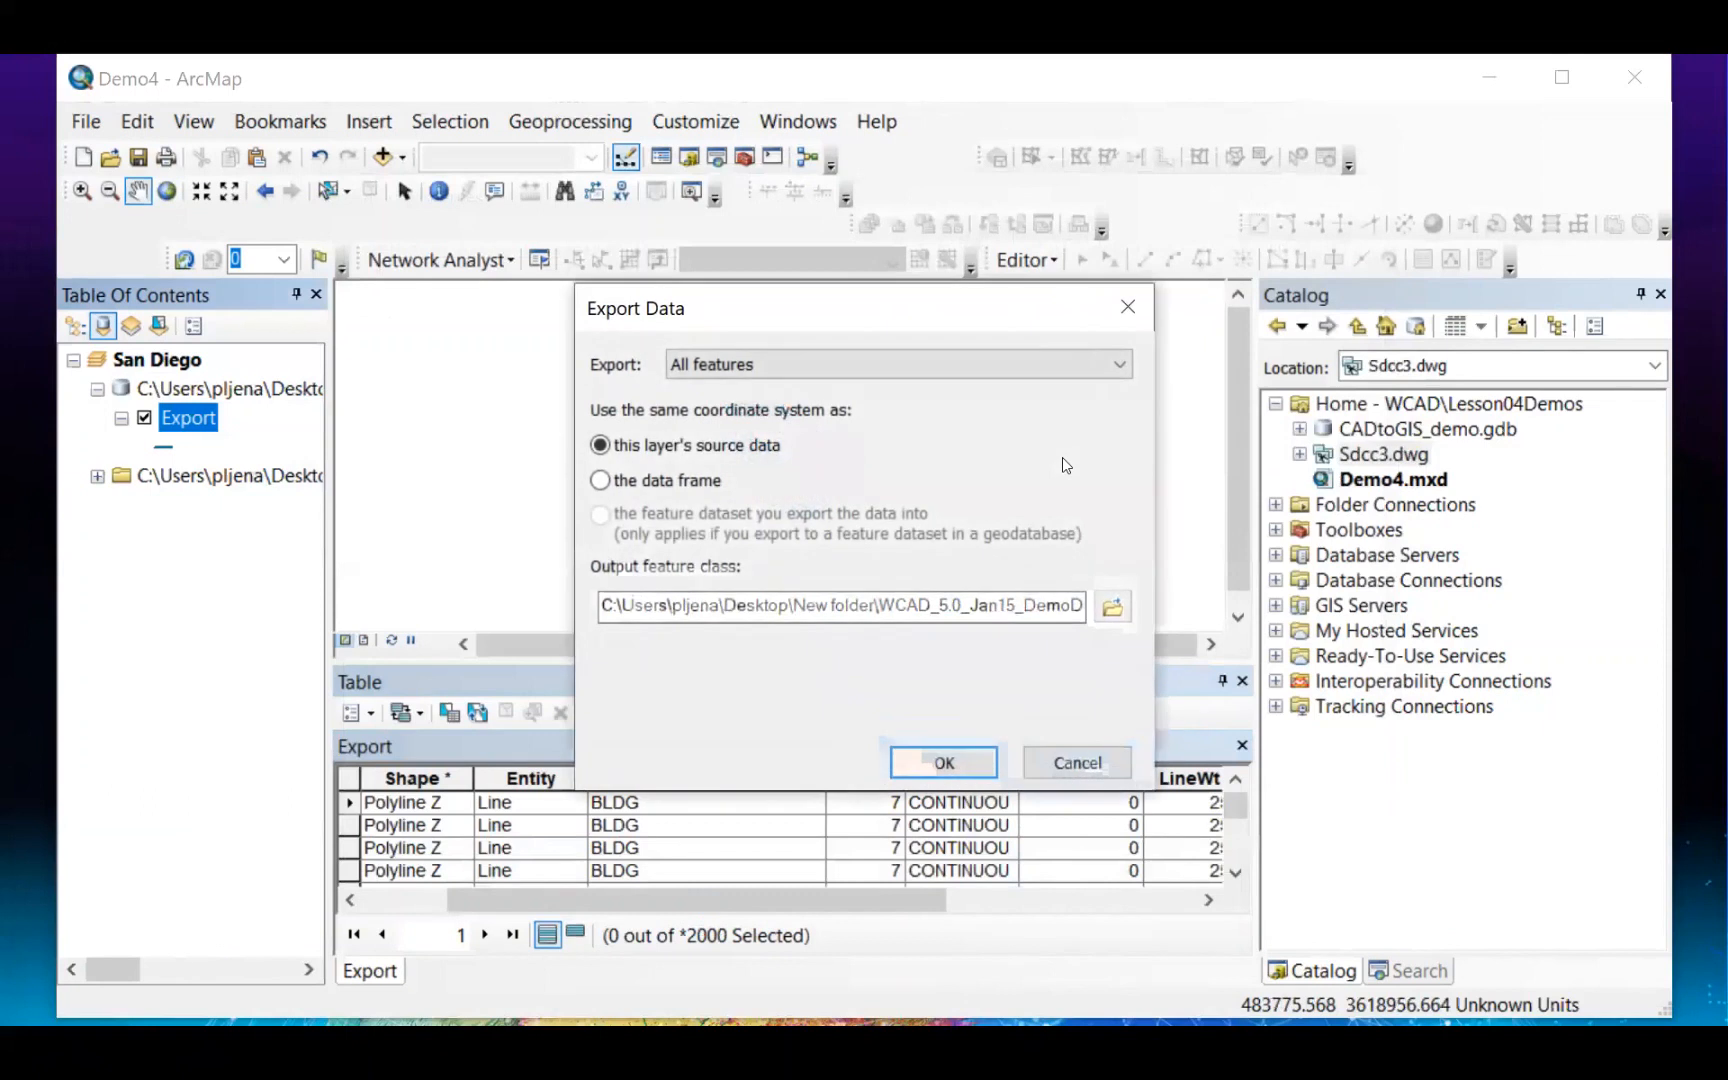
{"action": "left_click", "coordinate": [1112, 606]}
{"action": "double_click", "coordinate": [688, 706]}
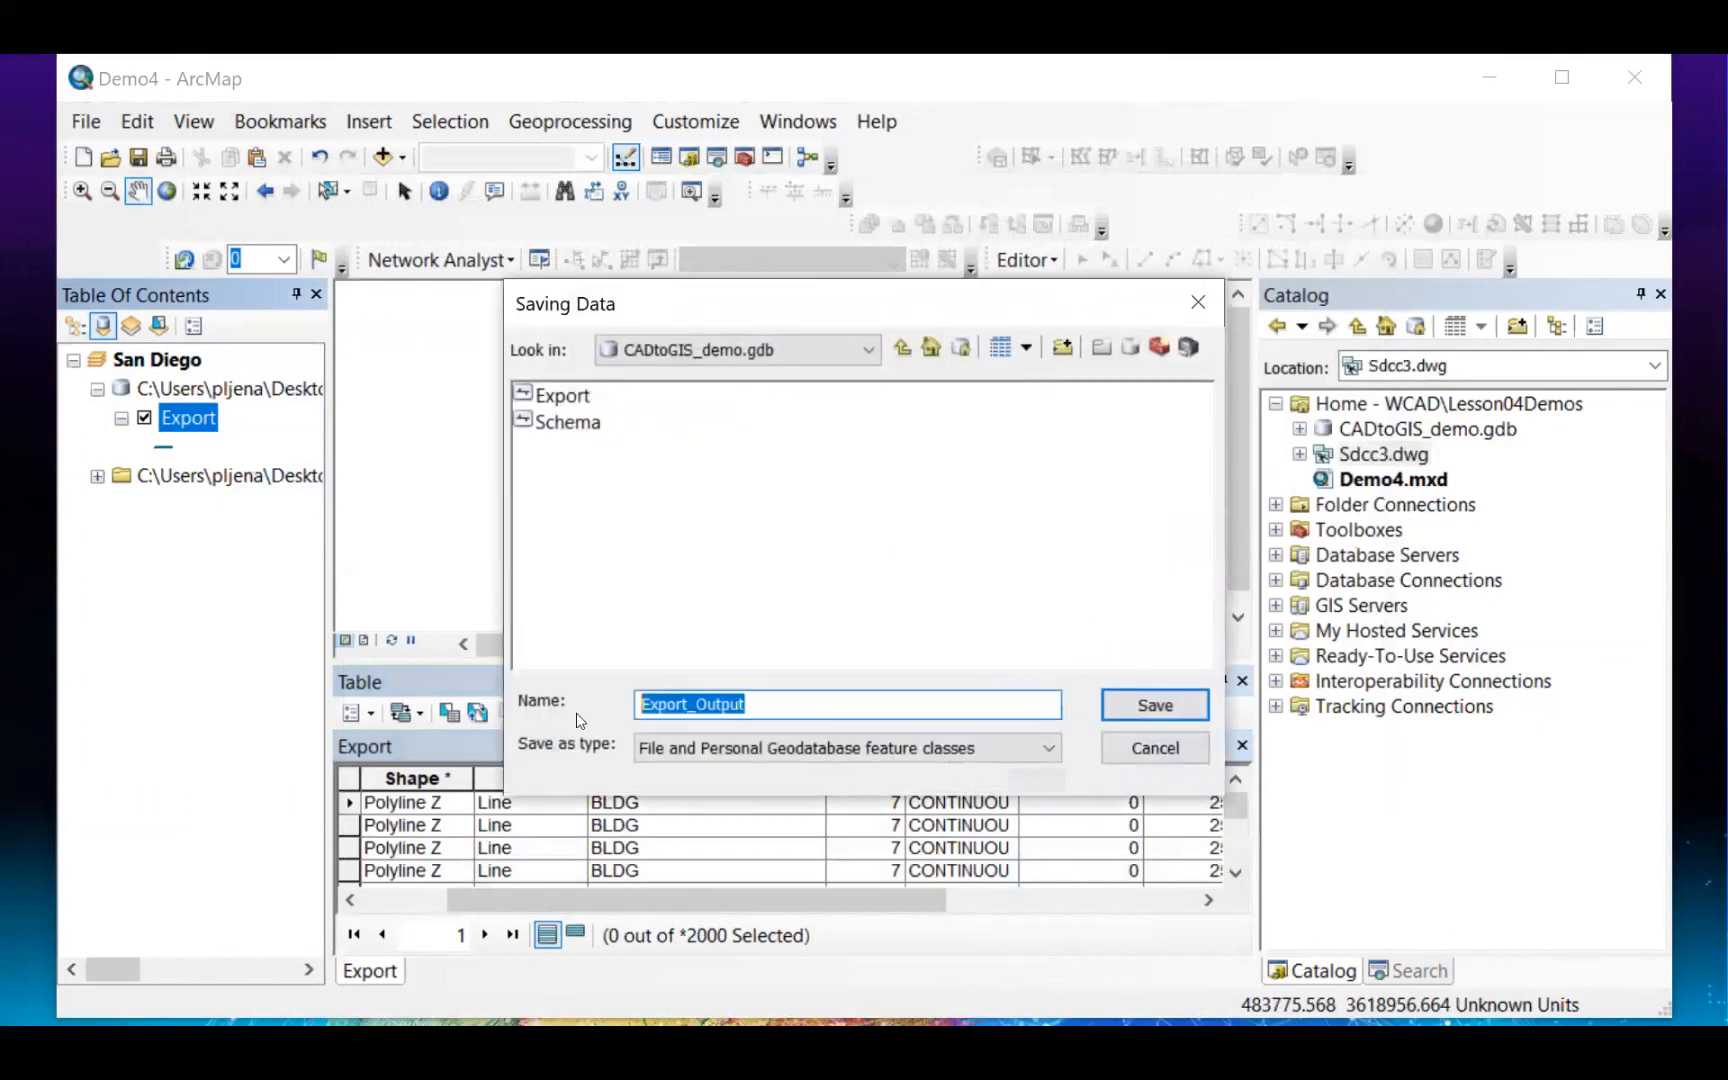
{"action": "type", "text": "BLD"}
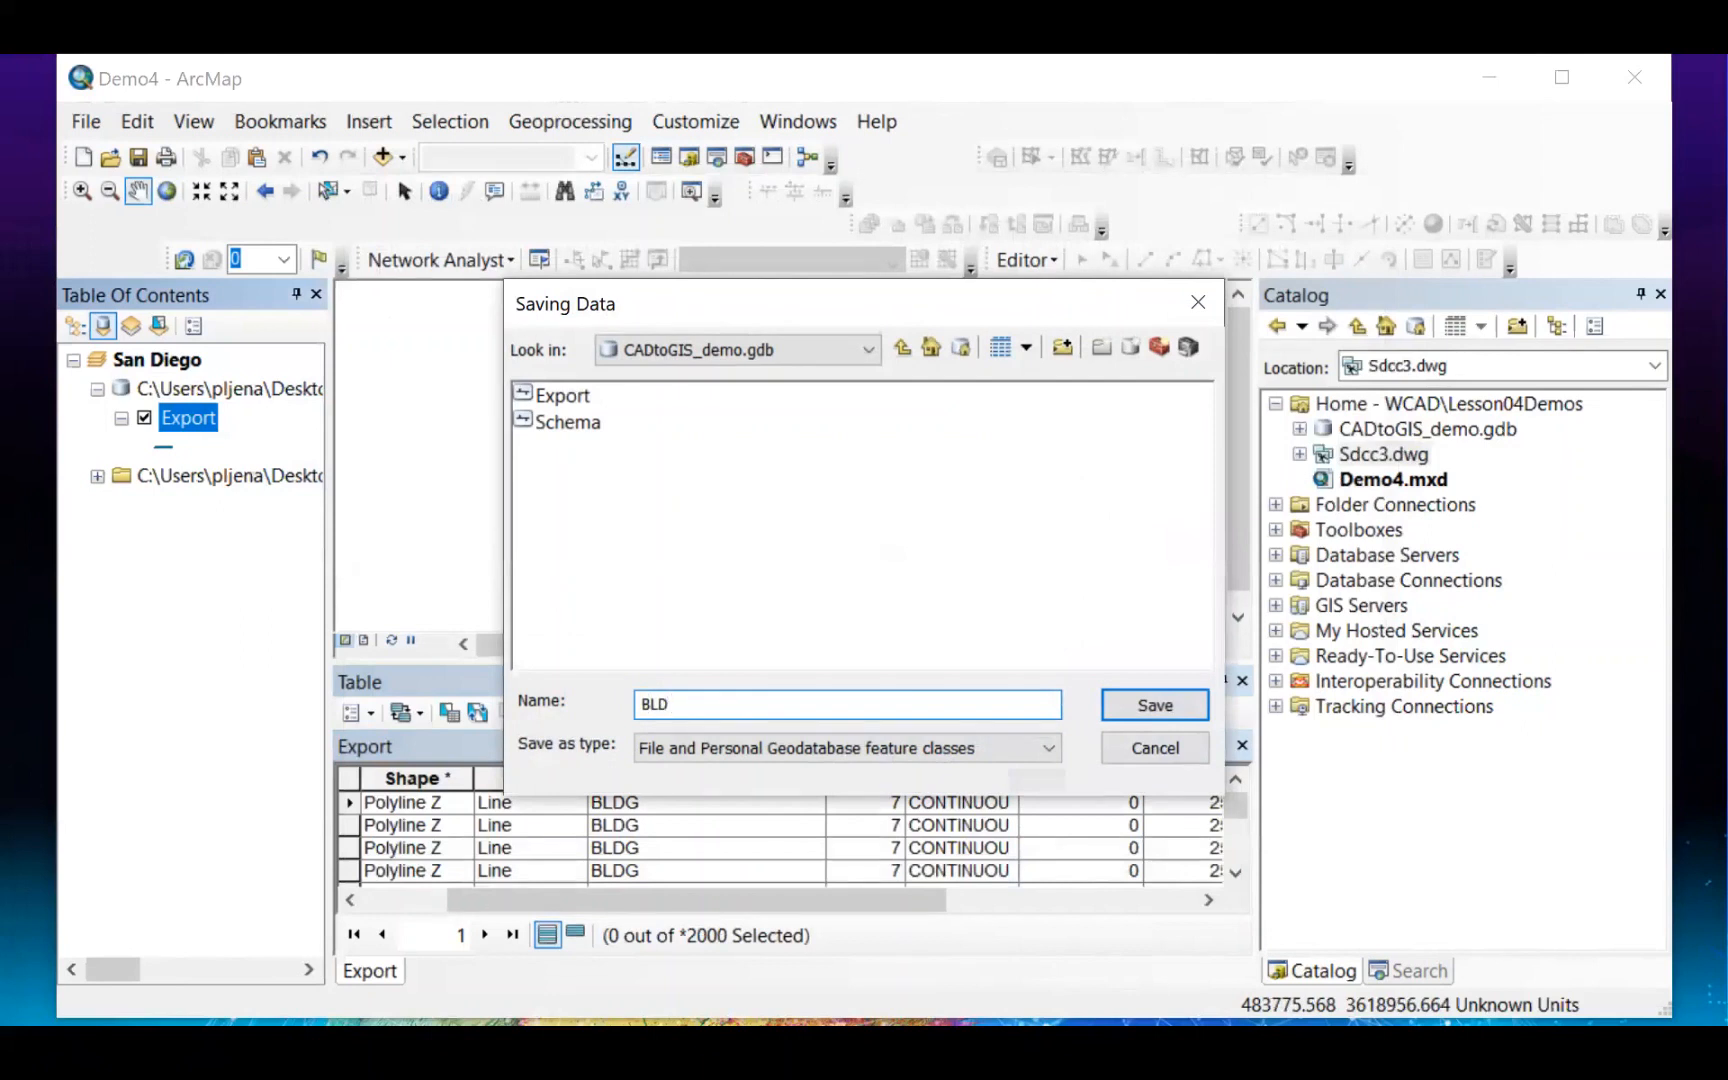
{"action": "type", "text": "G"}
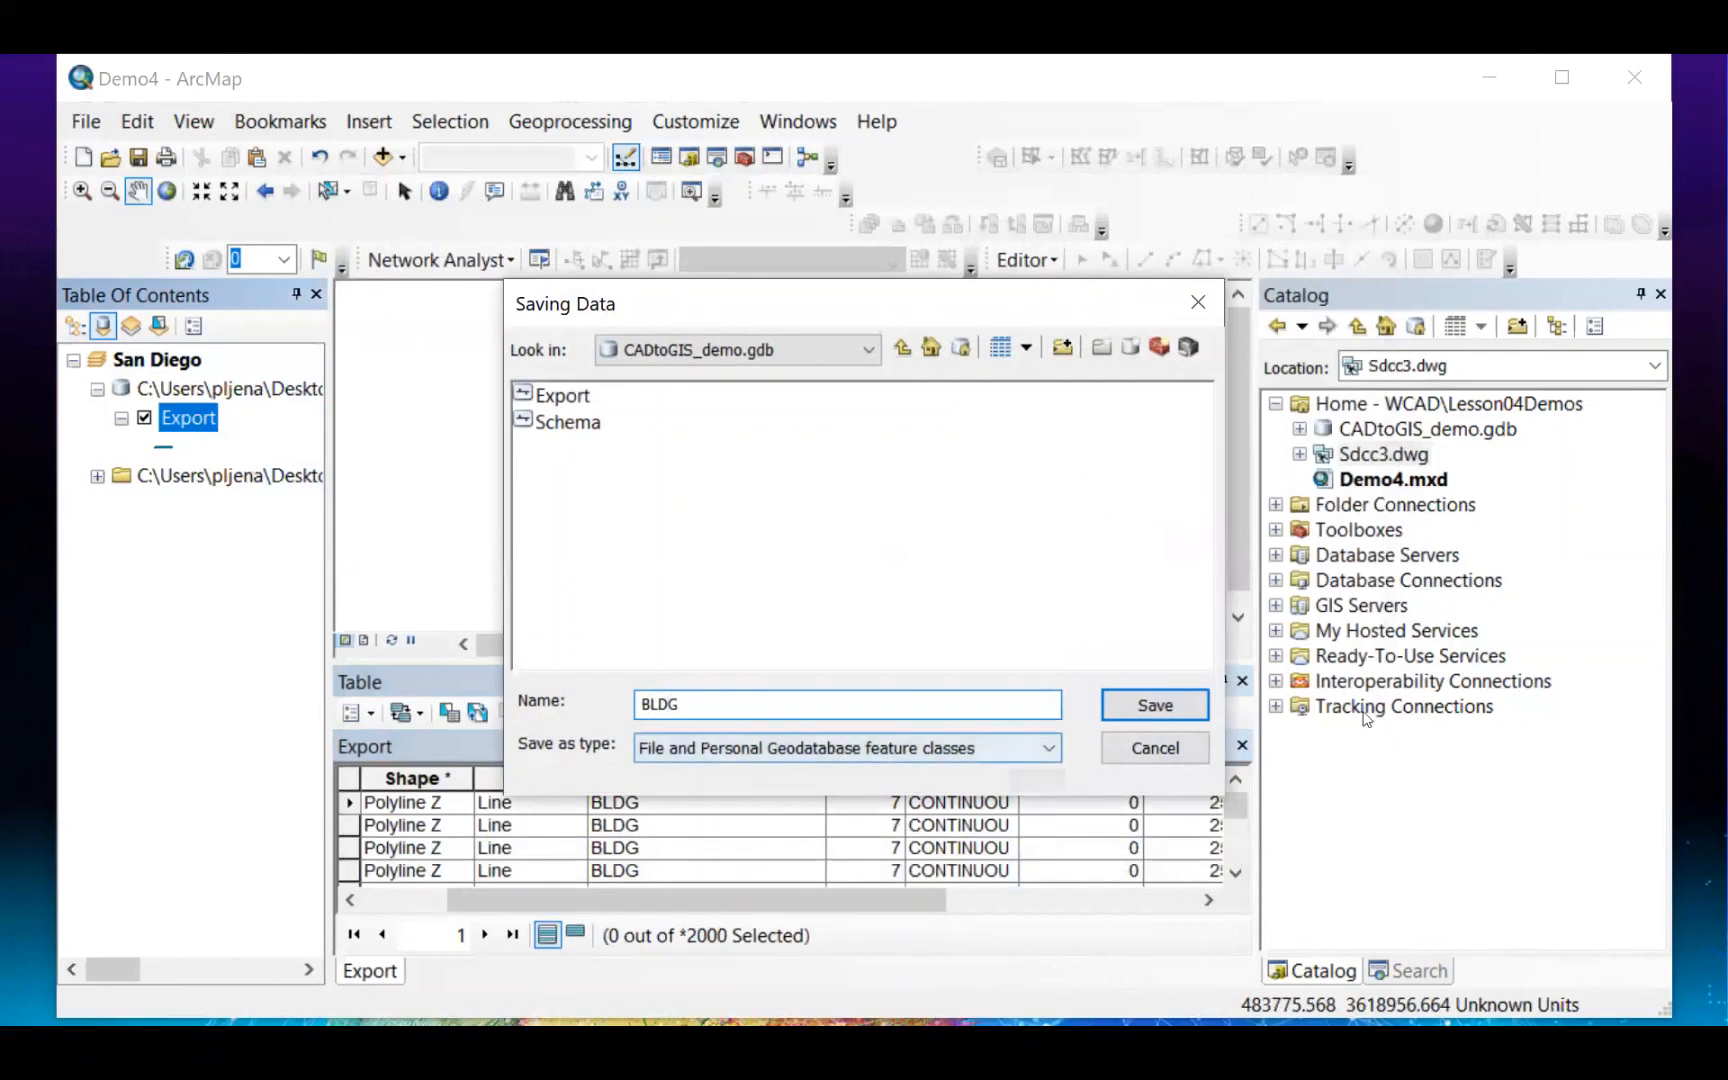
{"action": "left_click", "coordinate": [1155, 705]}
{"action": "left_click", "coordinate": [925, 766]}
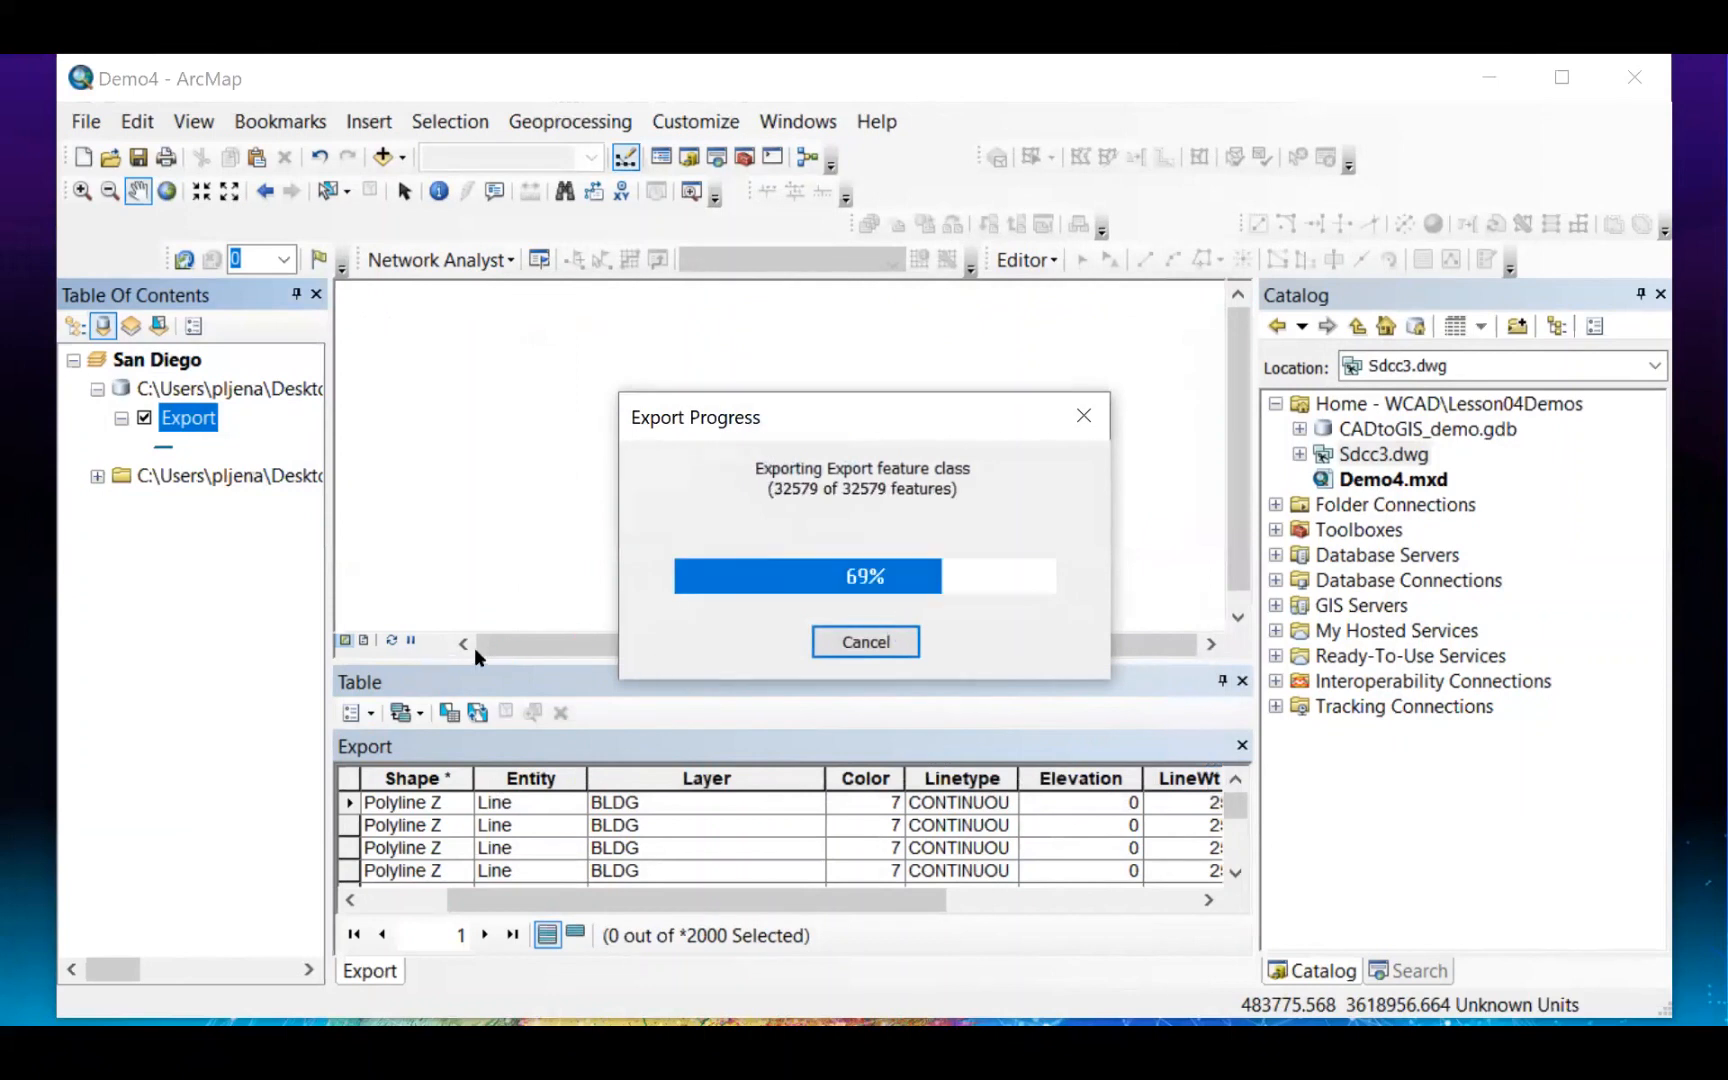
{"action": "left_click", "coordinate": [990, 675]}
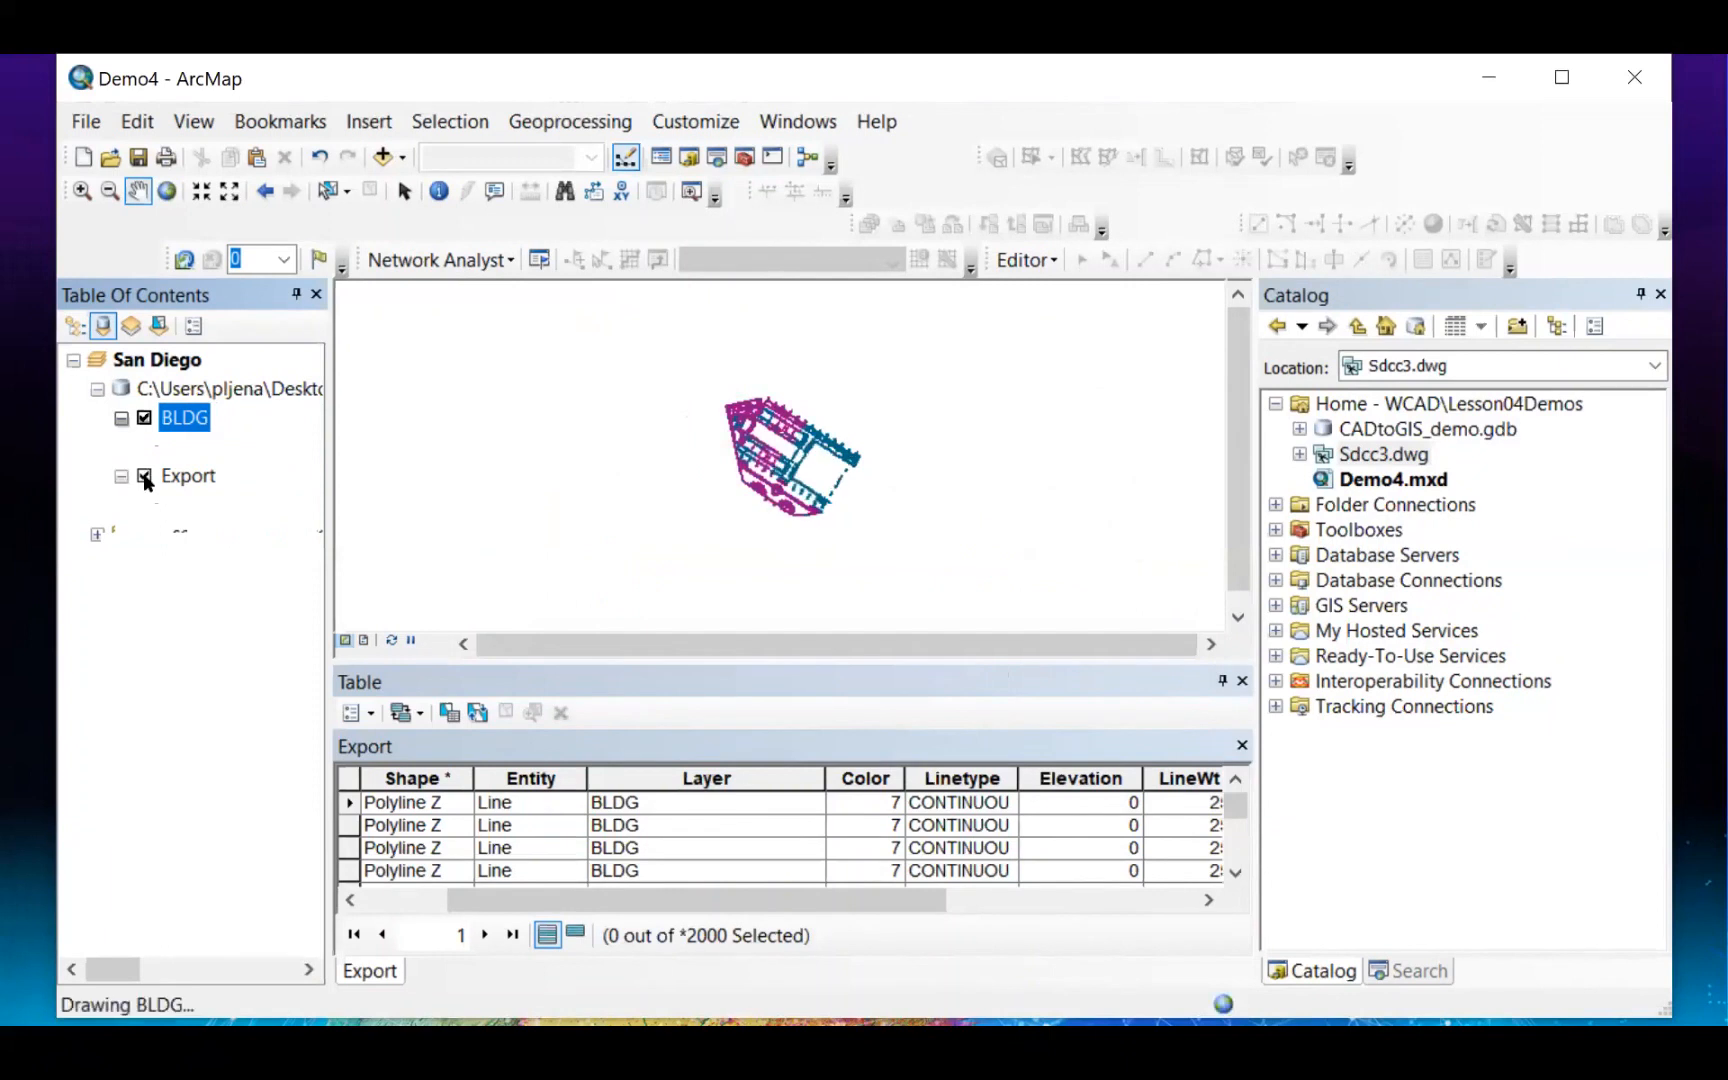
Step: Hide the Export layer and open the BLDG layer's attribute table
{"action": "left_click", "coordinate": [145, 476]}
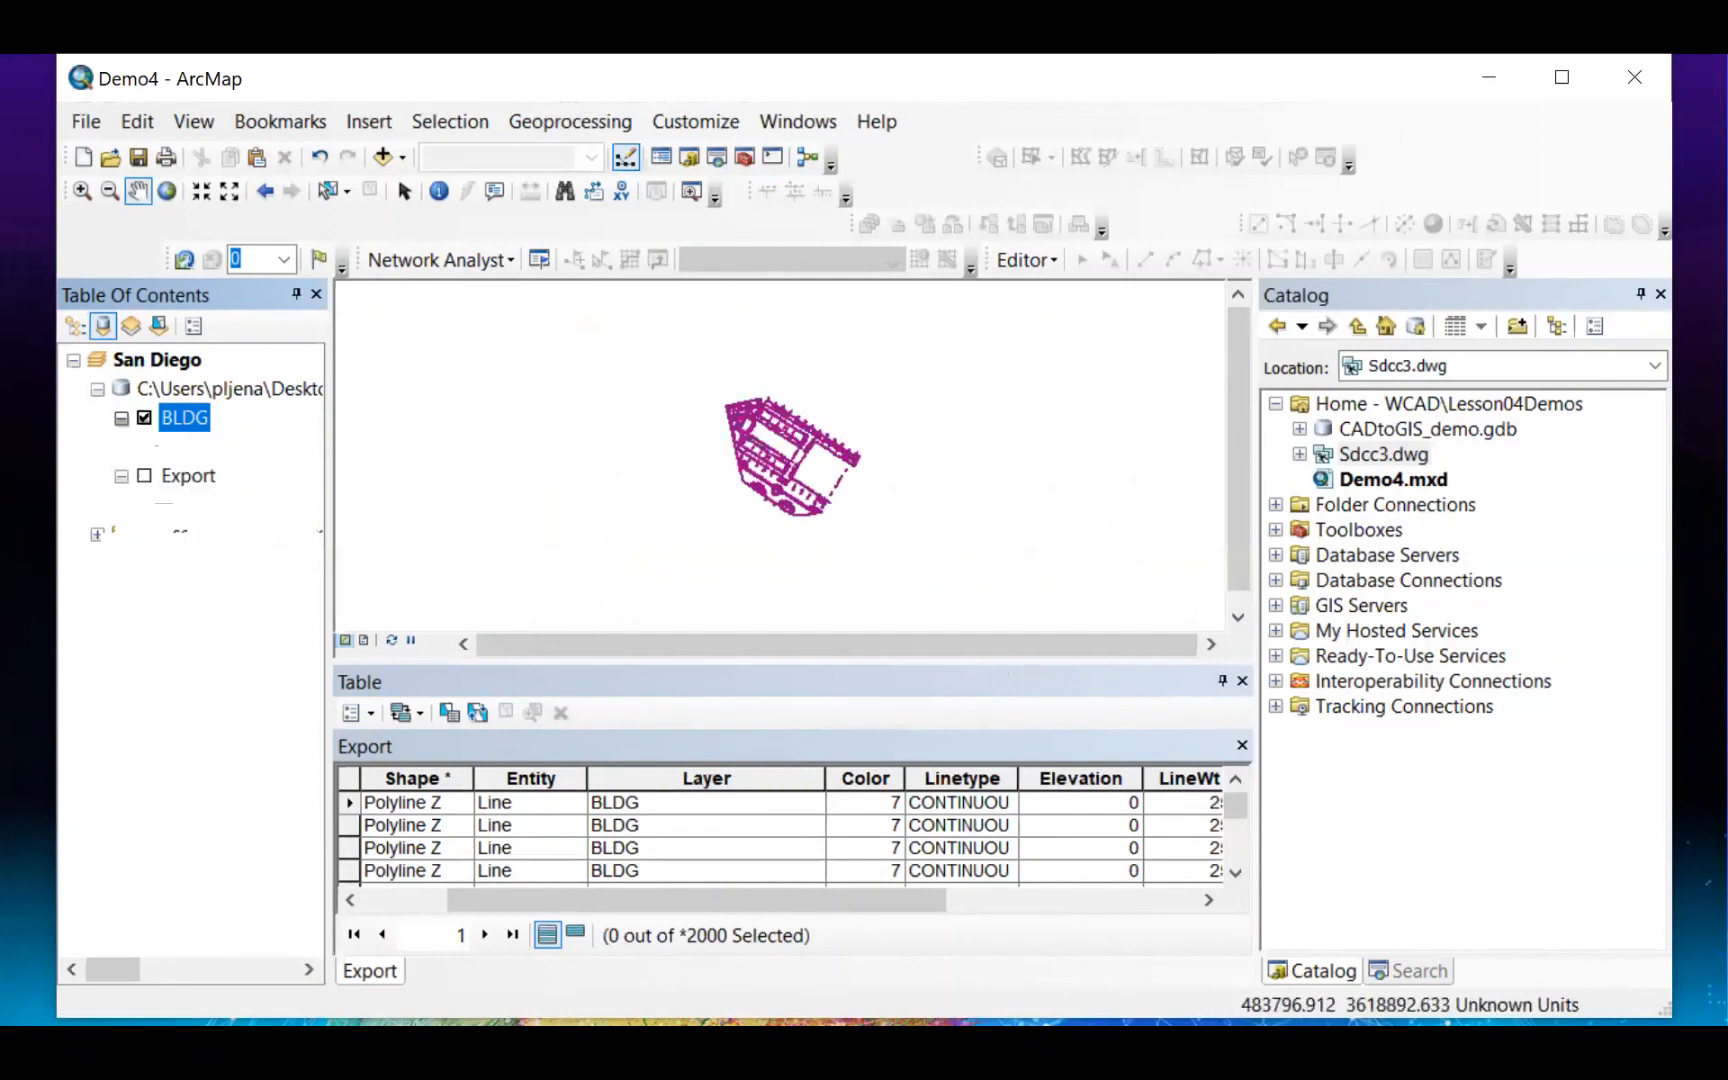
{"action": "right_click", "coordinate": [187, 421]}
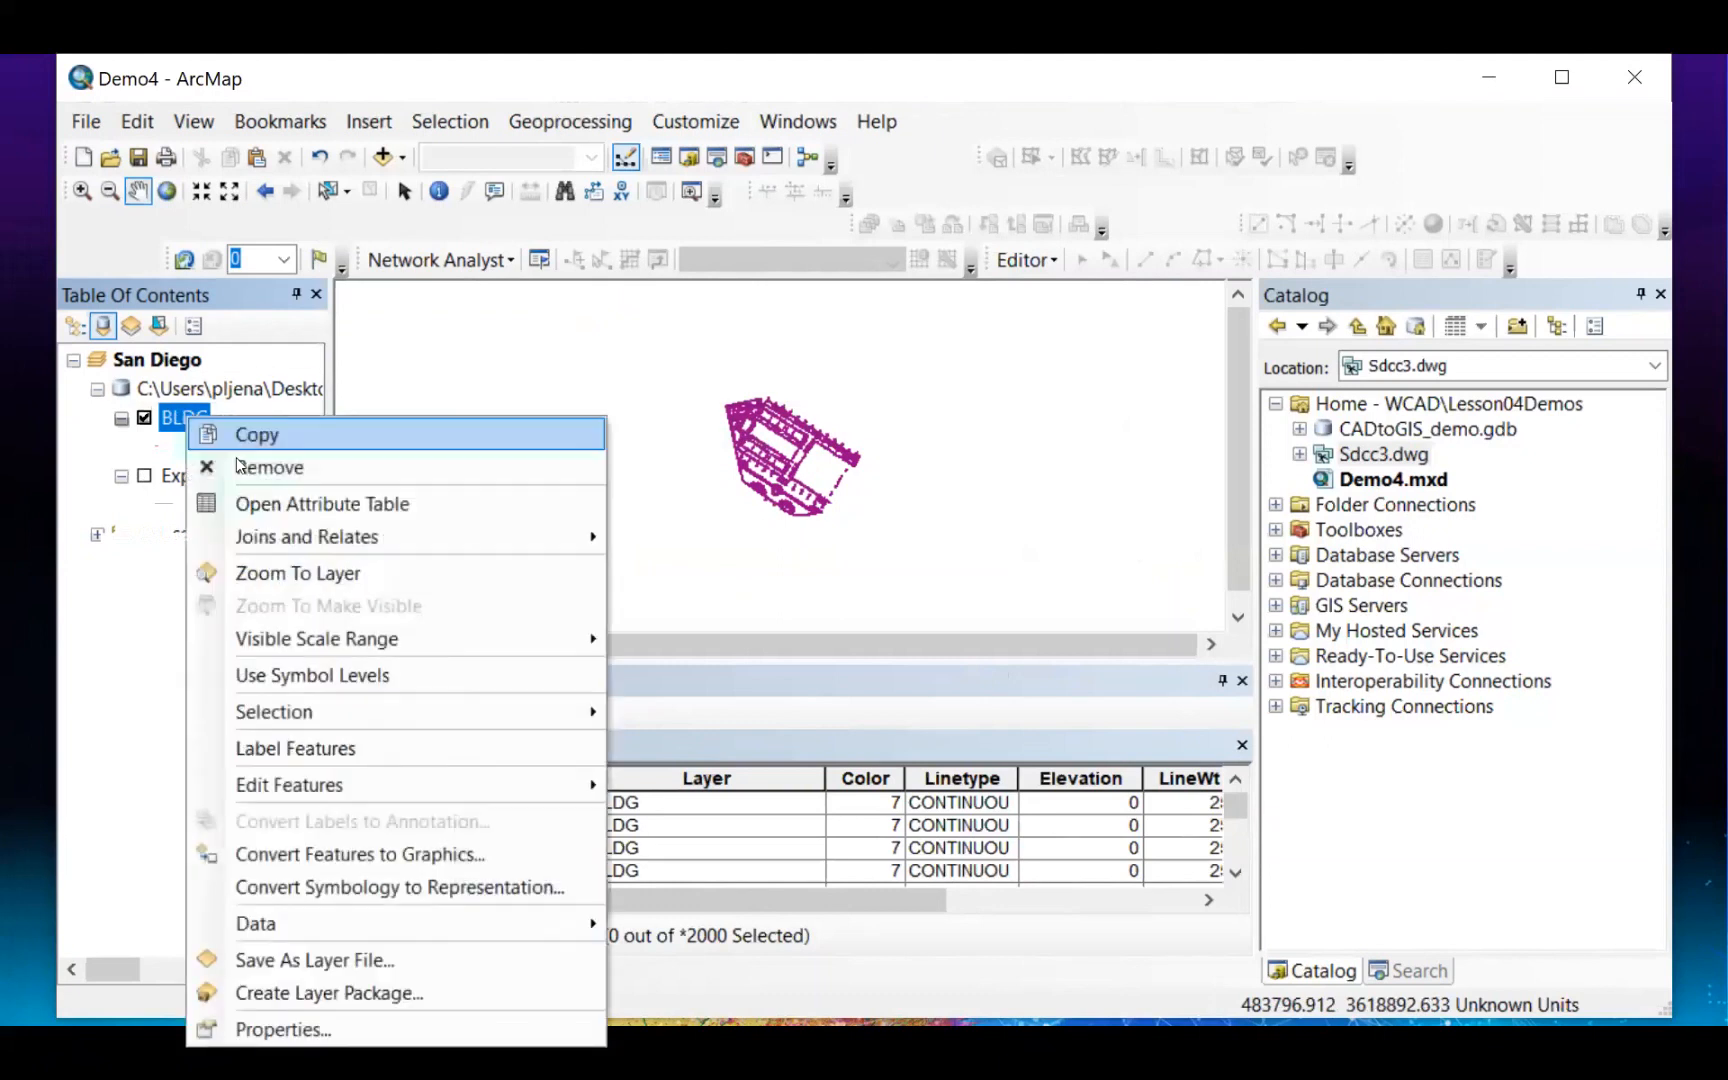
{"action": "left_click", "coordinate": [250, 503]}
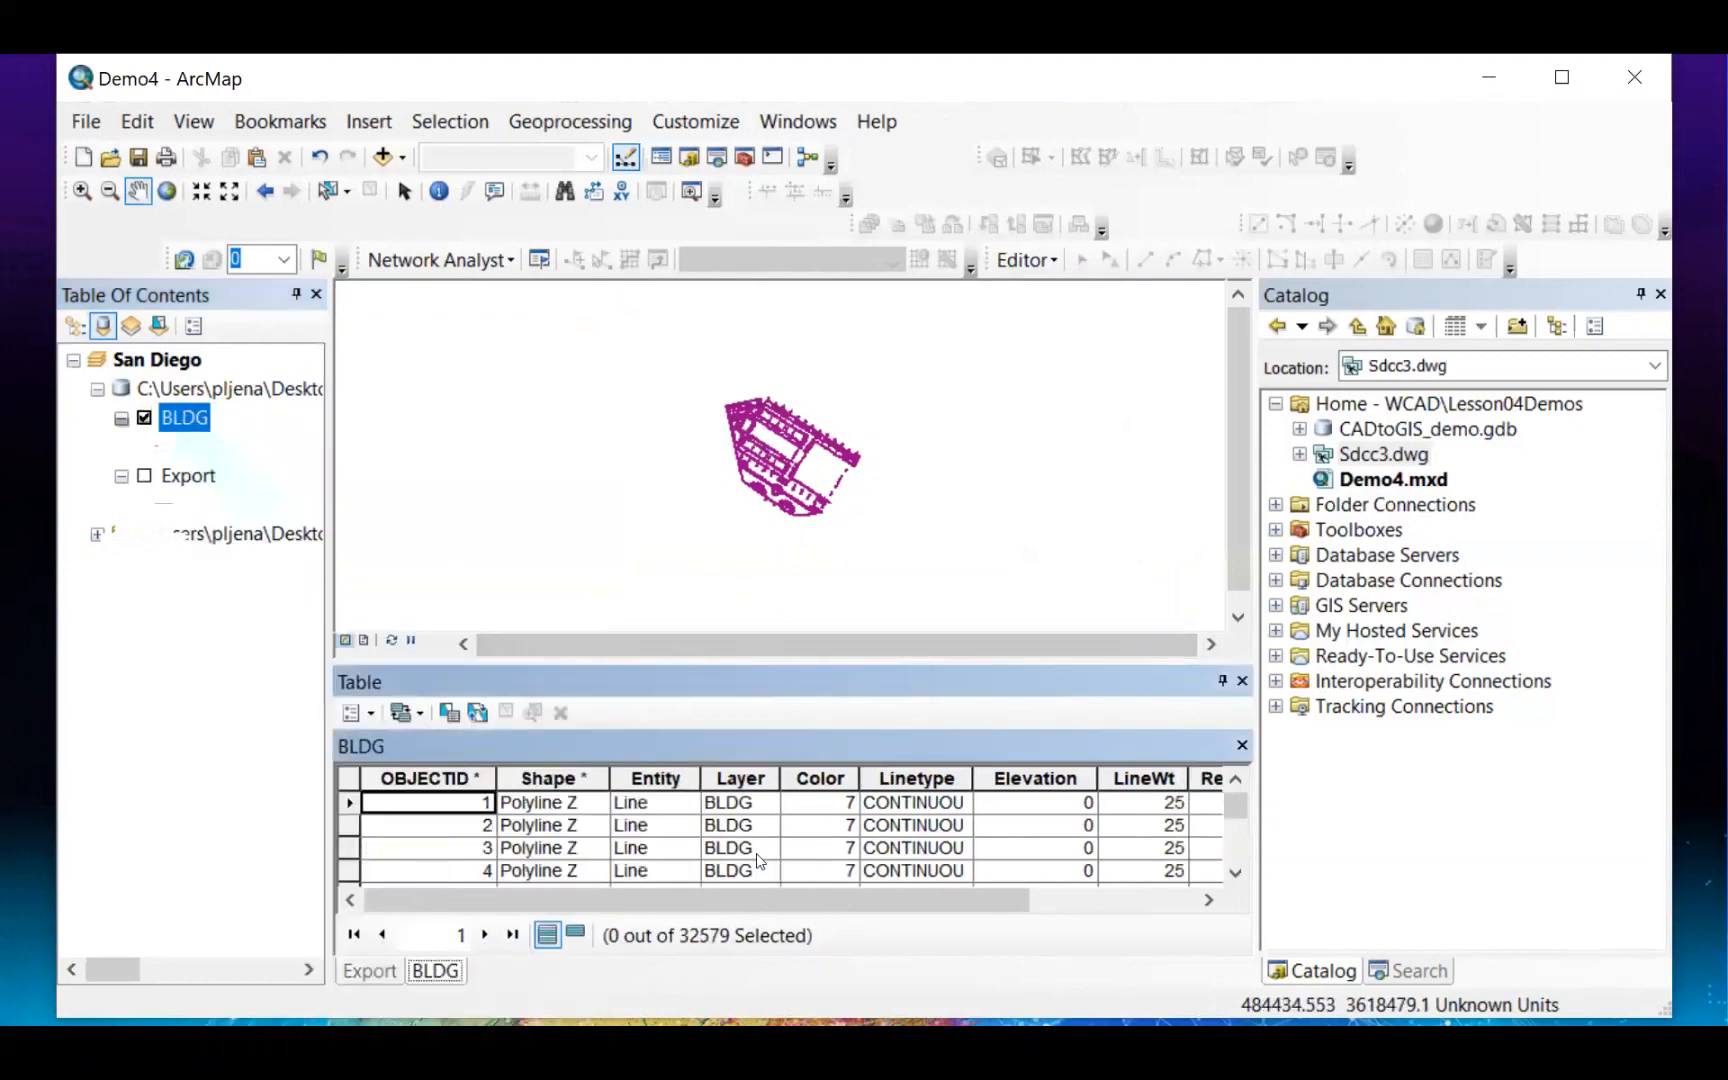
Step: Review the Layer values down the BLDG table's records, and leave the table slightly taller below the map
{"action": "scroll", "coordinate": [695, 812], "scroll_direction": "down", "scroll_amount": 6}
{"action": "scroll", "coordinate": [699, 815], "scroll_direction": "down", "scroll_amount": 20}
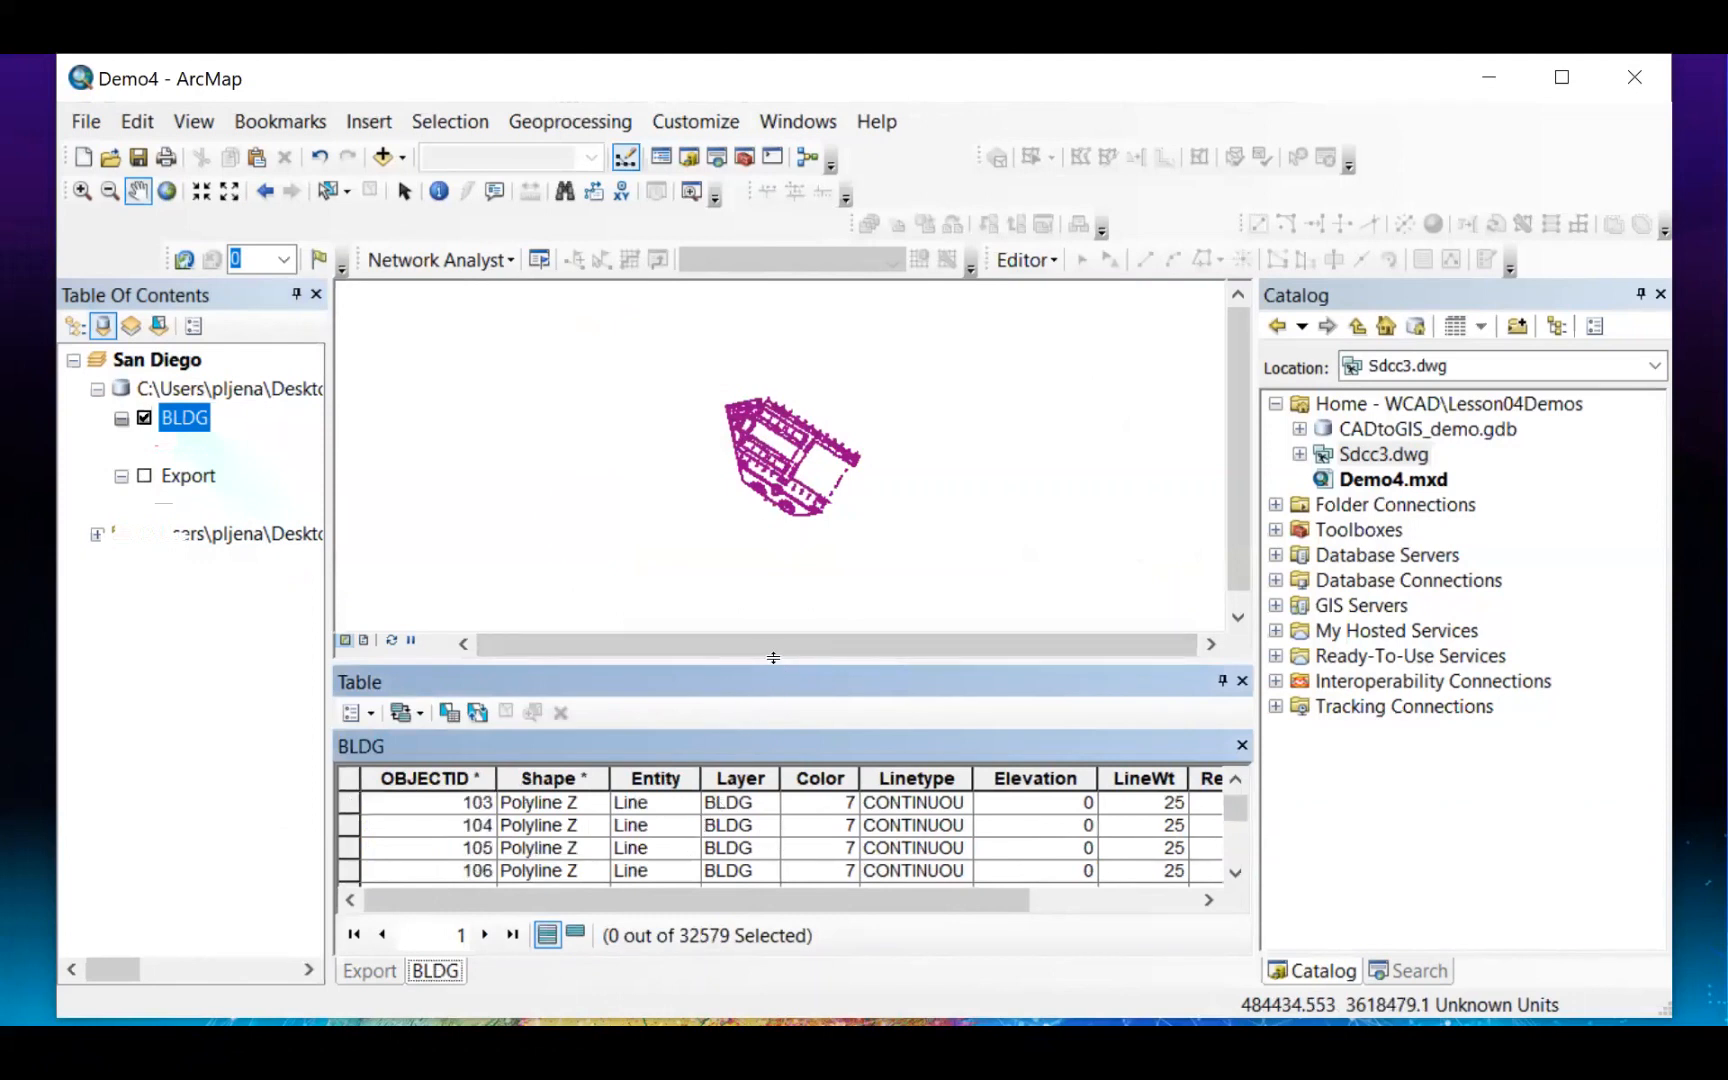
{"action": "left_click_drag", "start_coordinate": [767, 664], "coordinate": [776, 470]}
{"action": "scroll", "coordinate": [645, 737], "scroll_direction": "down", "scroll_amount": 12}
{"action": "mouse_move", "coordinate": [1235, 640]}
{"action": "left_mouse_down"}
{"action": "mouse_move", "coordinate": [1240, 868]}
{"action": "mouse_move", "coordinate": [1235, 593]}
{"action": "mouse_move", "coordinate": [1237, 849]}
{"action": "mouse_move", "coordinate": [1235, 612]}
{"action": "left_mouse_up"}
{"action": "left_click_drag", "start_coordinate": [746, 522], "coordinate": [746, 677]}
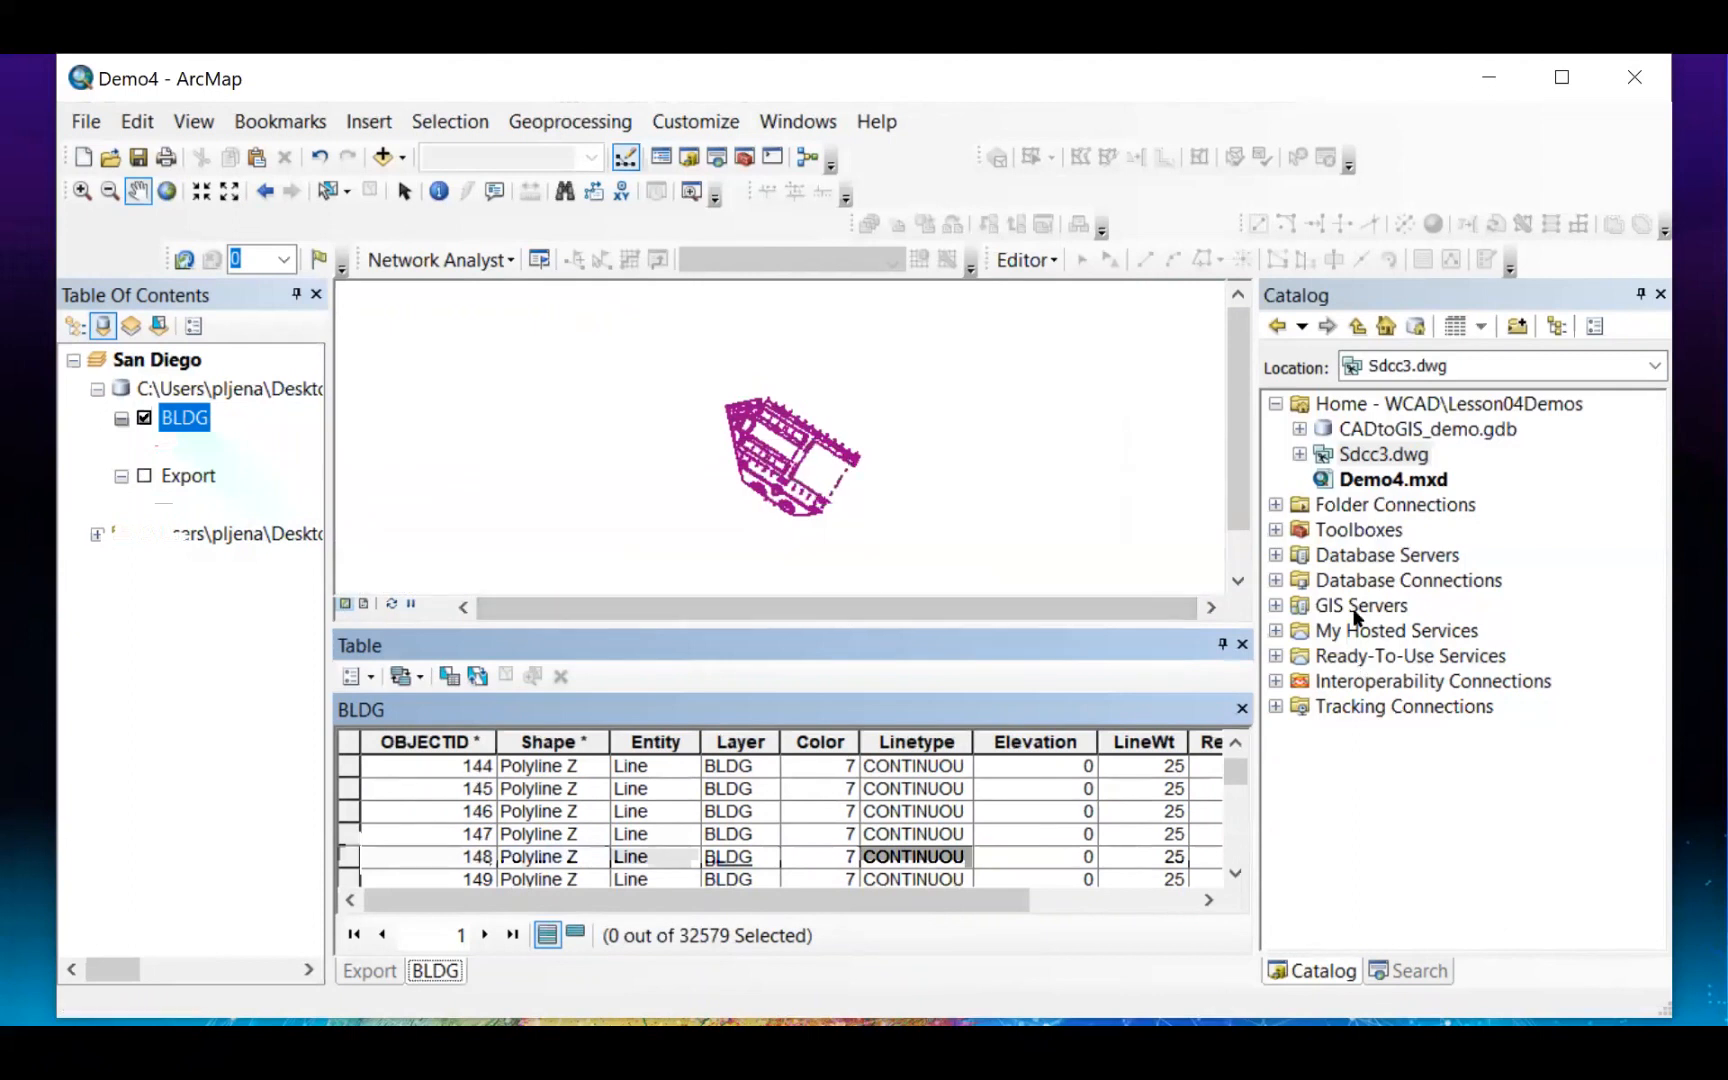
Step: Add the Schema feature class from CADtoGIS_demo.gdb to the map and open its attribute table
{"action": "left_click", "coordinate": [1299, 428]}
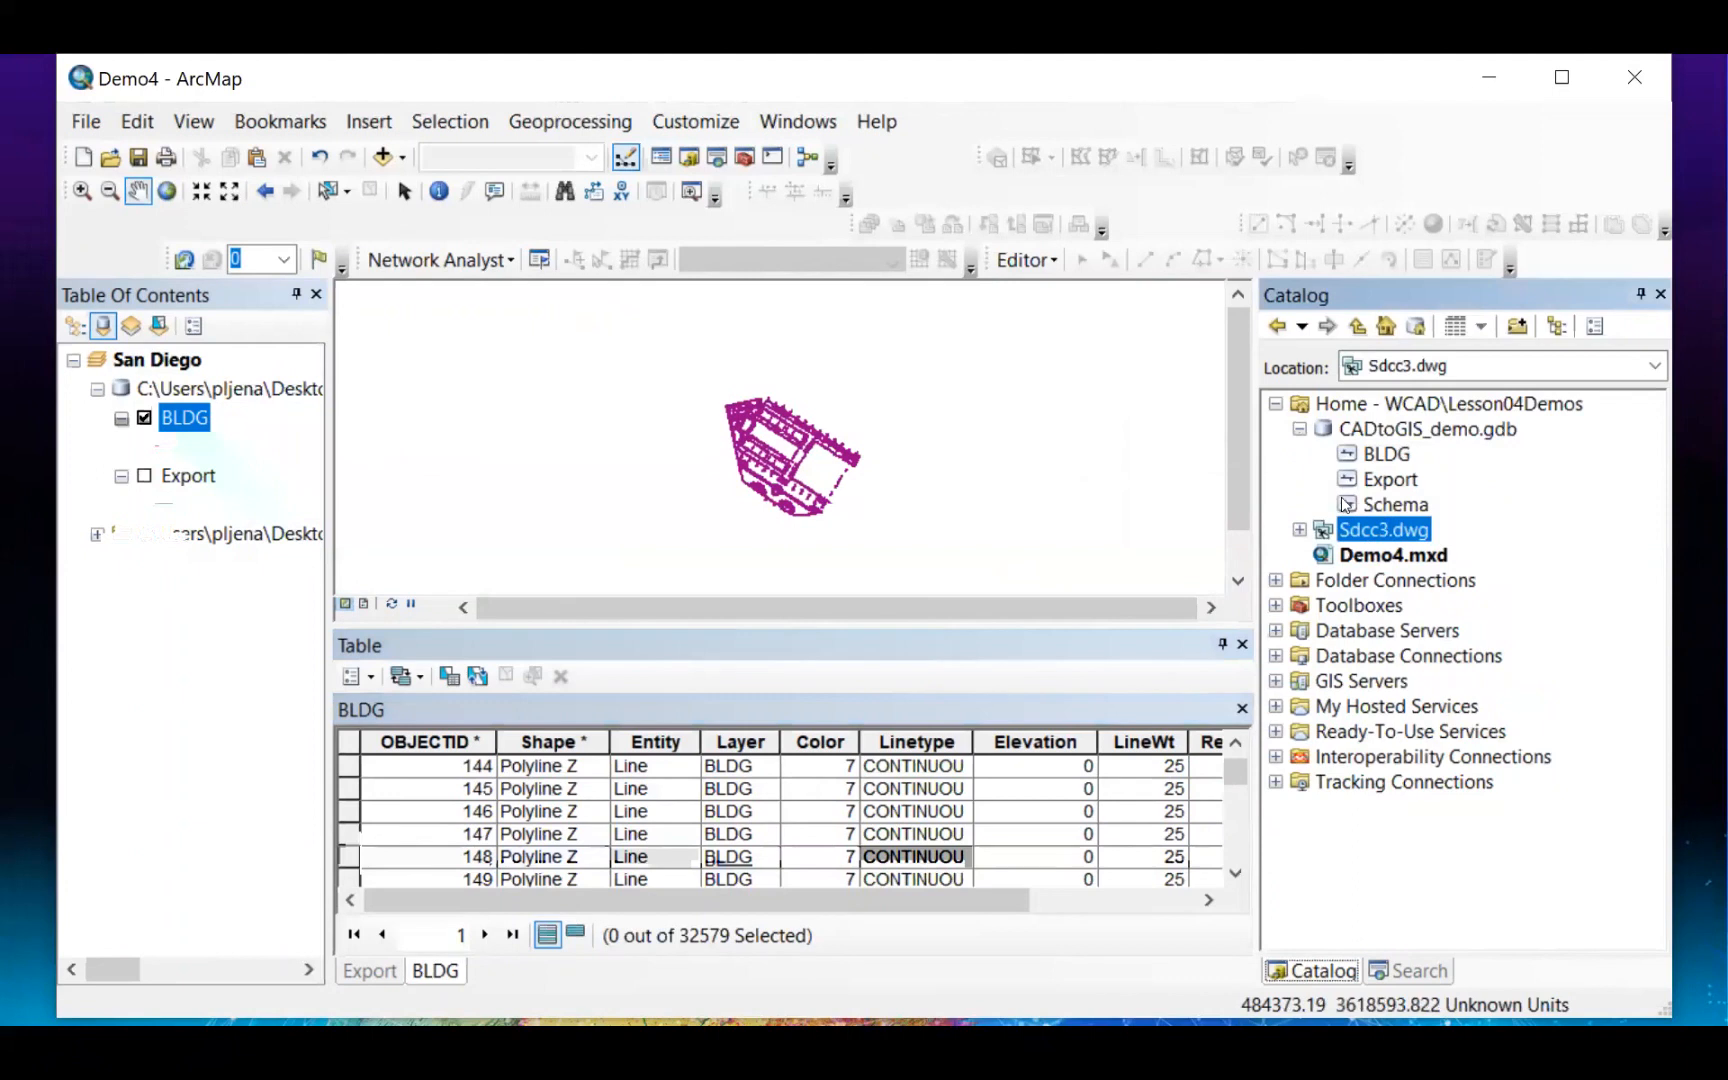
{"action": "left_click", "coordinate": [1390, 505]}
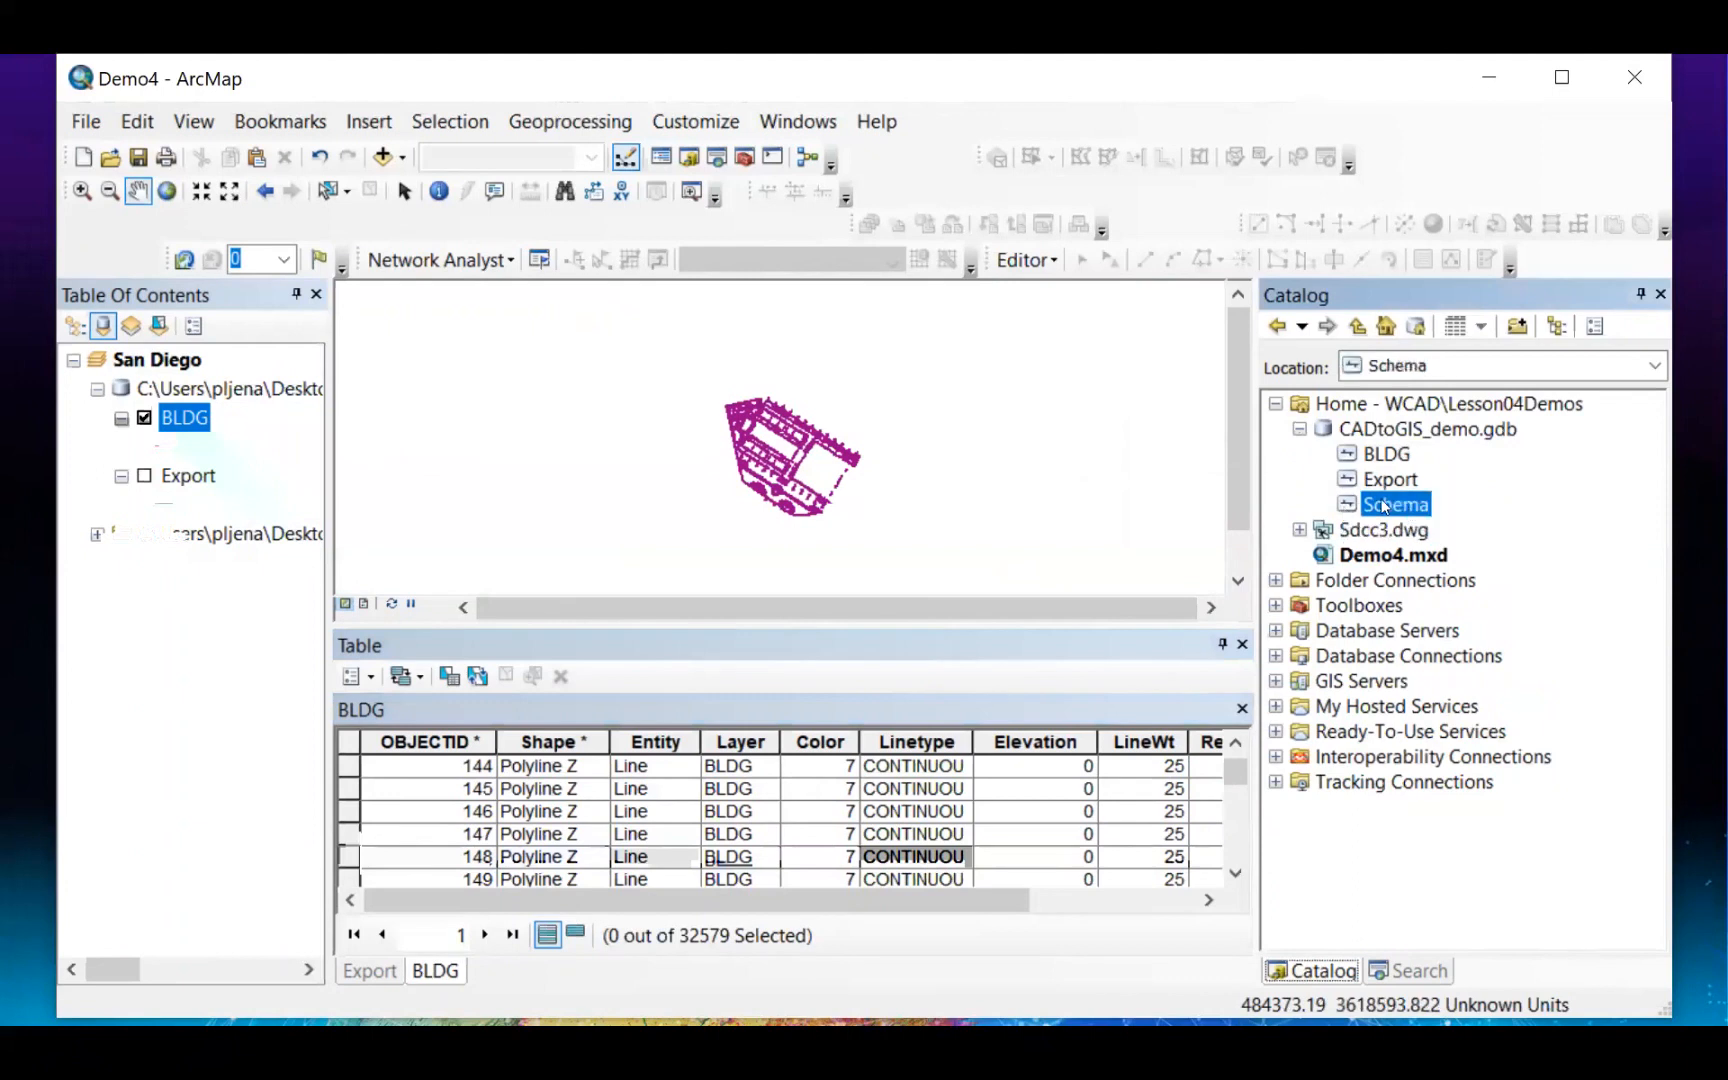
{"action": "left_click_drag", "start_coordinate": [1397, 508], "coordinate": [170, 415]}
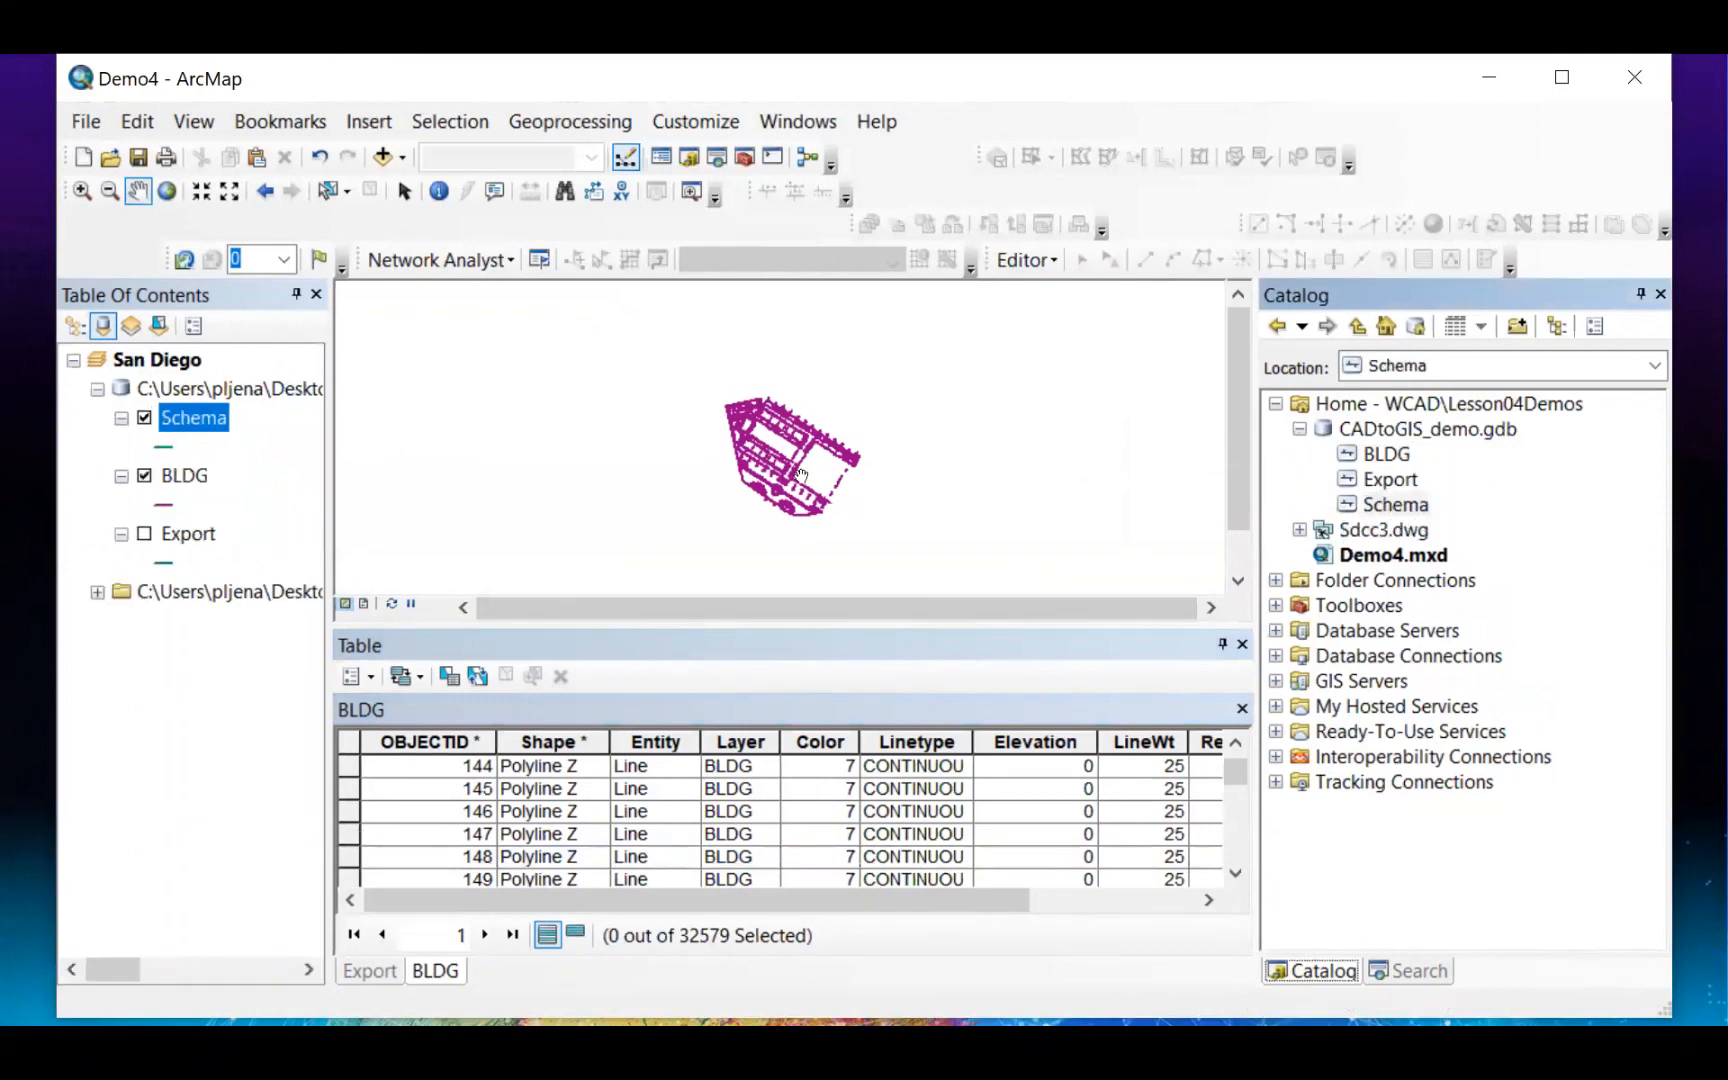
{"action": "right_click", "coordinate": [197, 430]}
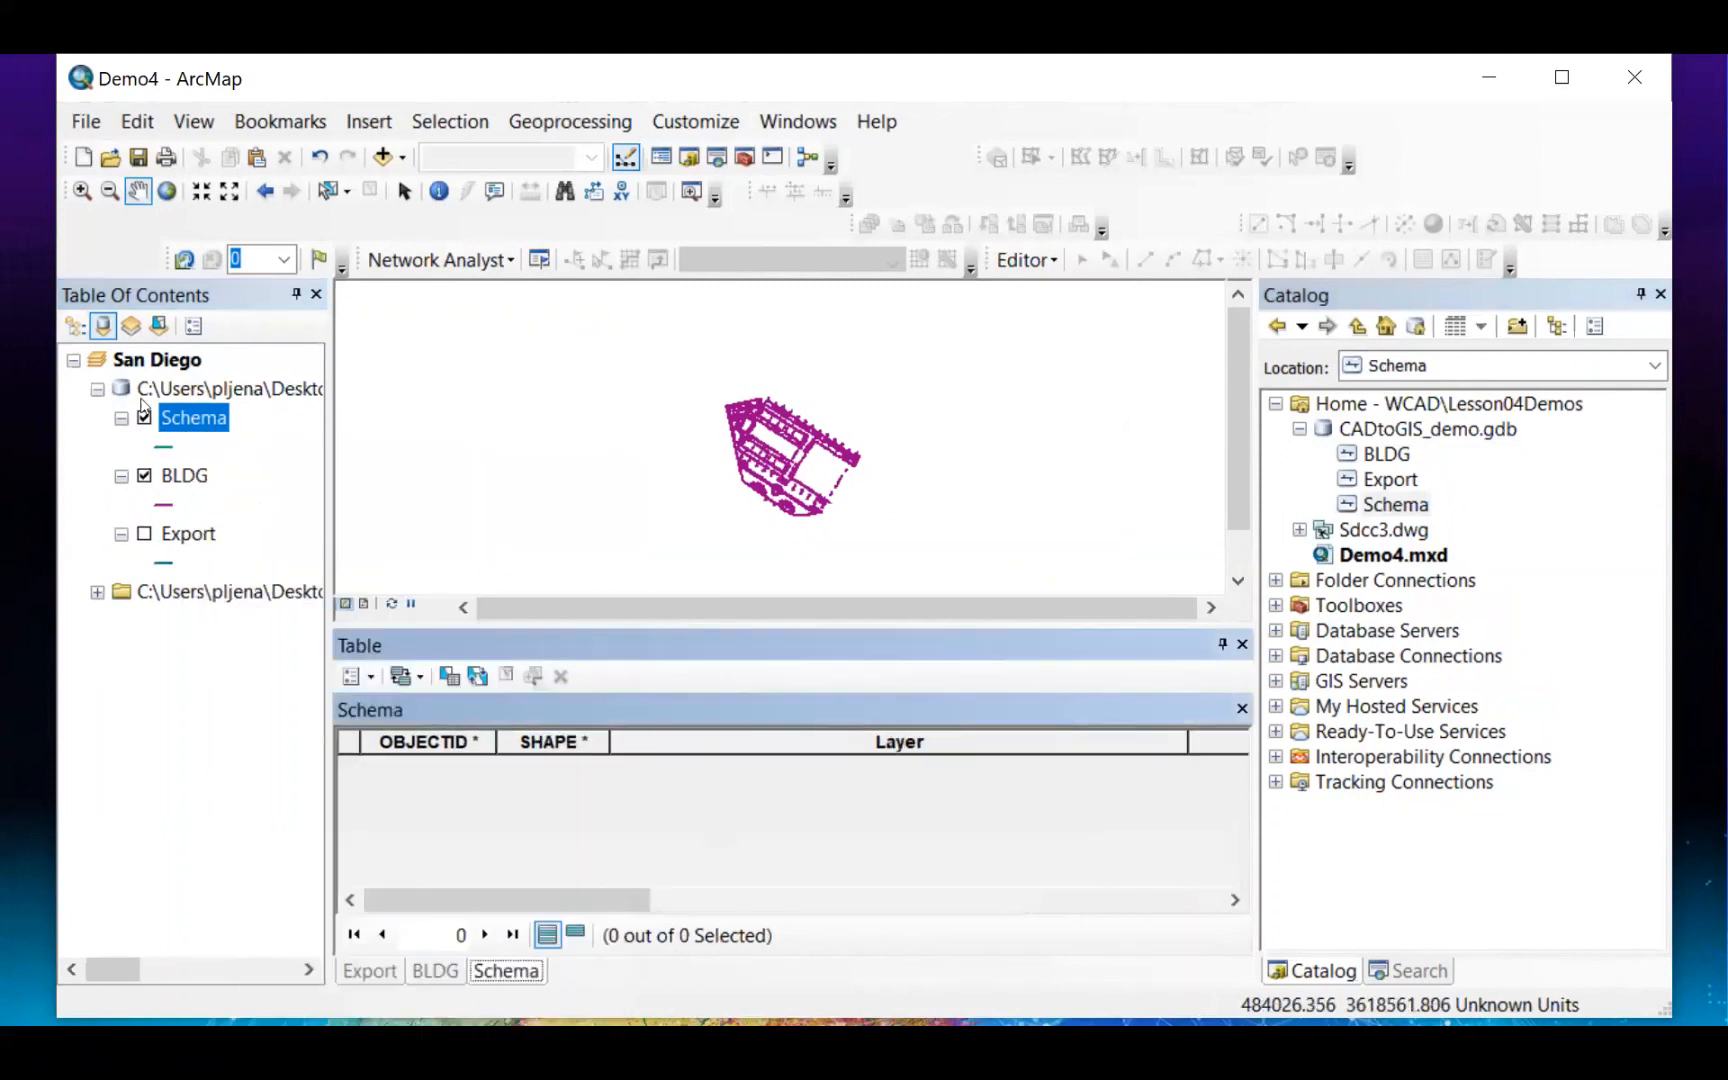
Step: Return to the BLDG attribute table and examine its fields and records for comparison with the Schema table
{"action": "left_click", "coordinate": [435, 971]}
{"action": "left_click_drag", "start_coordinate": [479, 890], "coordinate": [622, 886]}
{"action": "left_click_drag", "start_coordinate": [772, 898], "coordinate": [581, 913]}
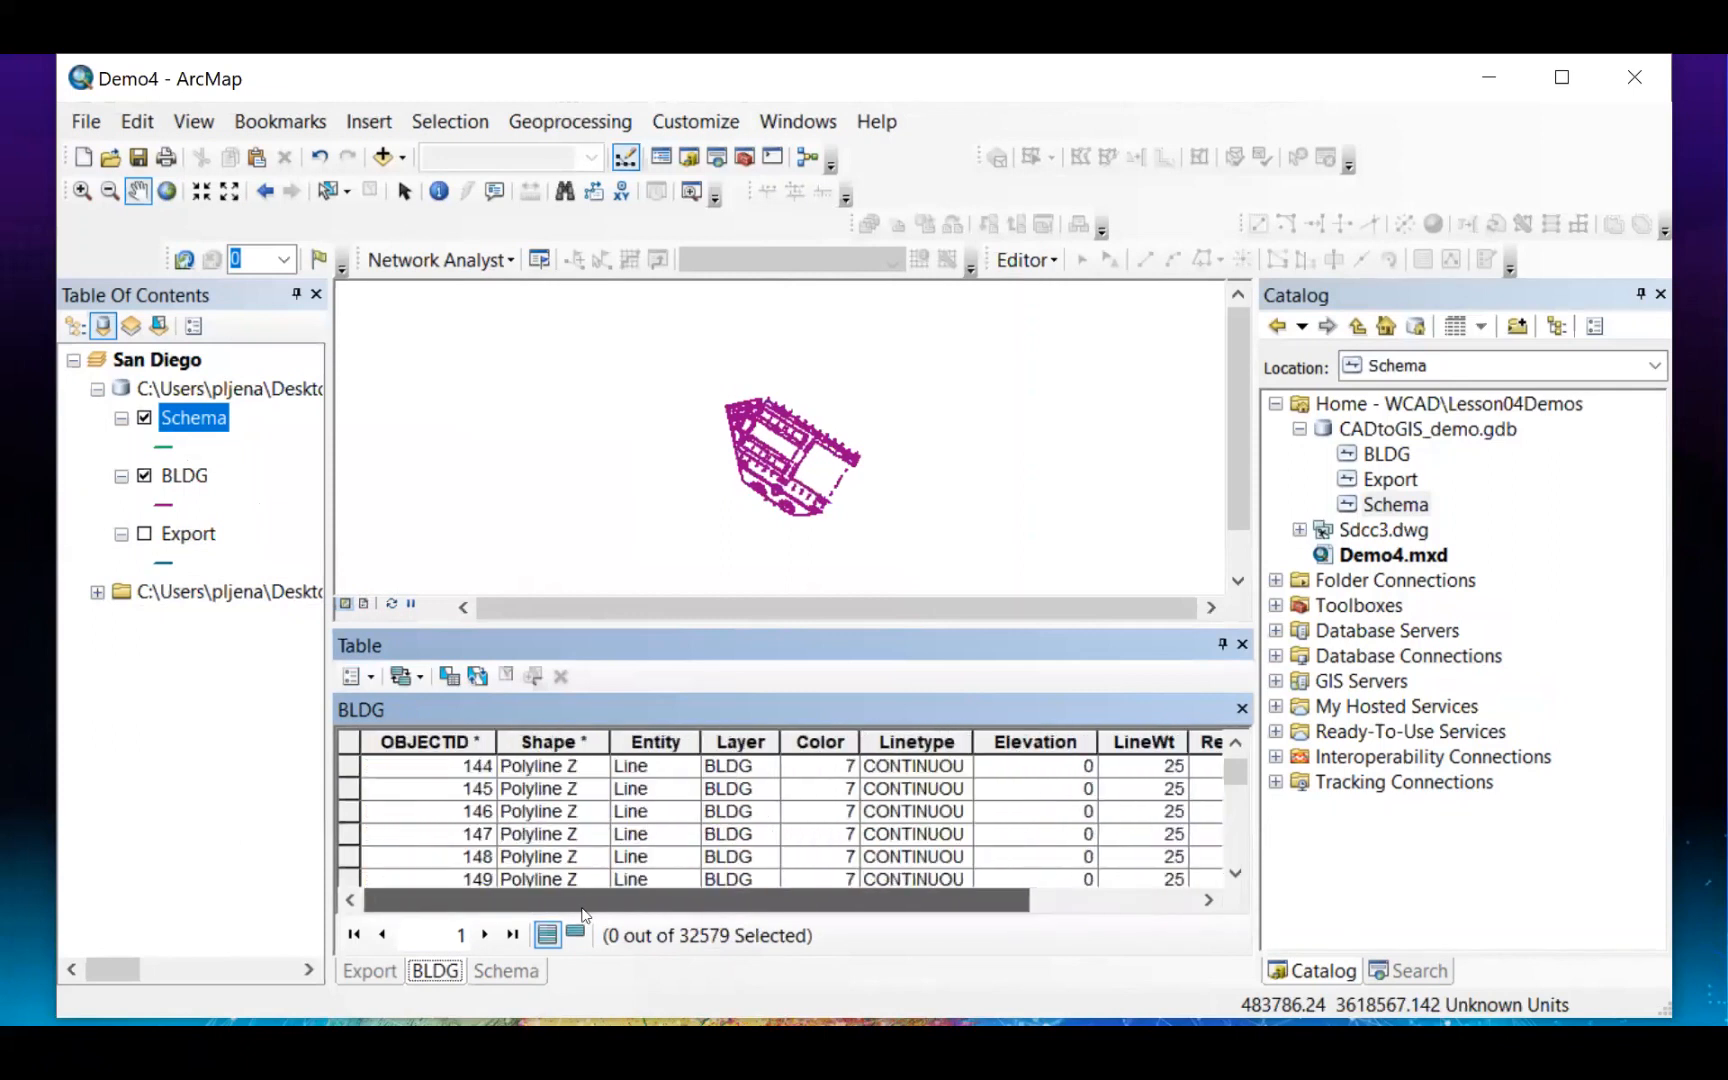
{"action": "scroll", "coordinate": [625, 765], "scroll_direction": "down", "scroll_amount": 2}
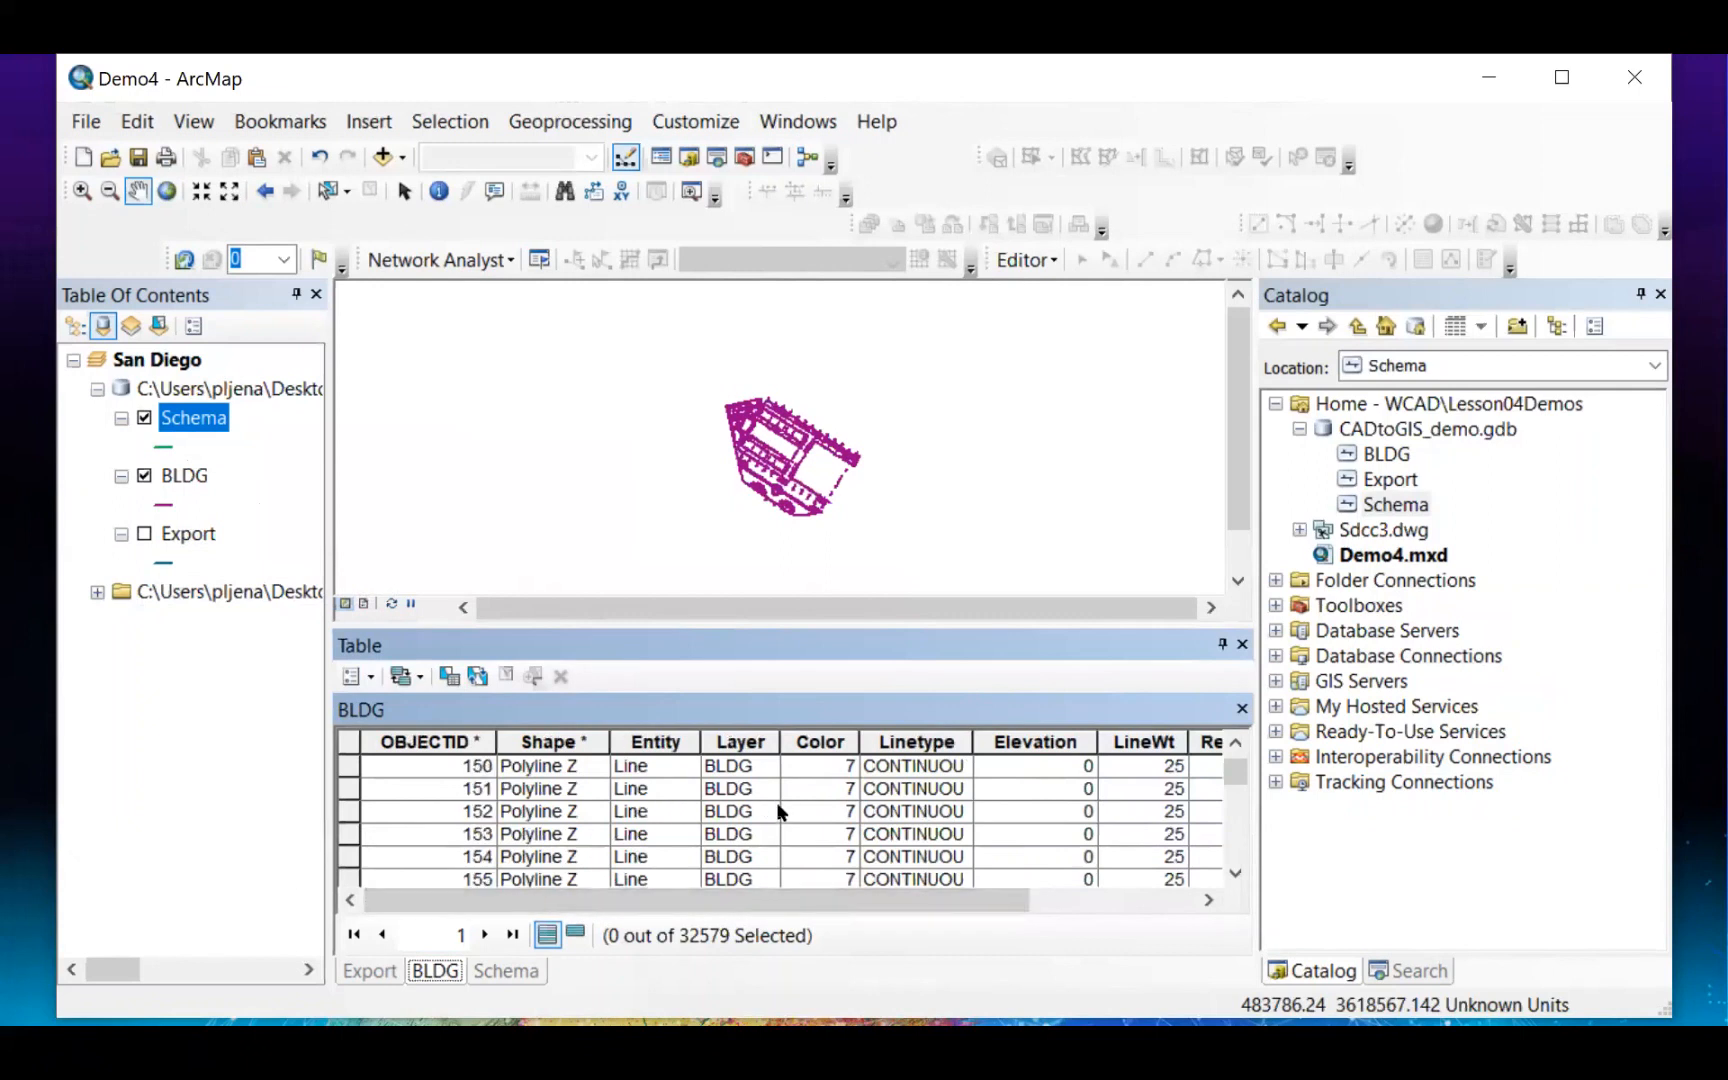
Step: Bring up the Schema attribute table, search the tools for "append" and open the Append (Data Management) tool
{"action": "left_click", "coordinate": [515, 969]}
{"action": "left_click_drag", "start_coordinate": [573, 903], "coordinate": [385, 930]}
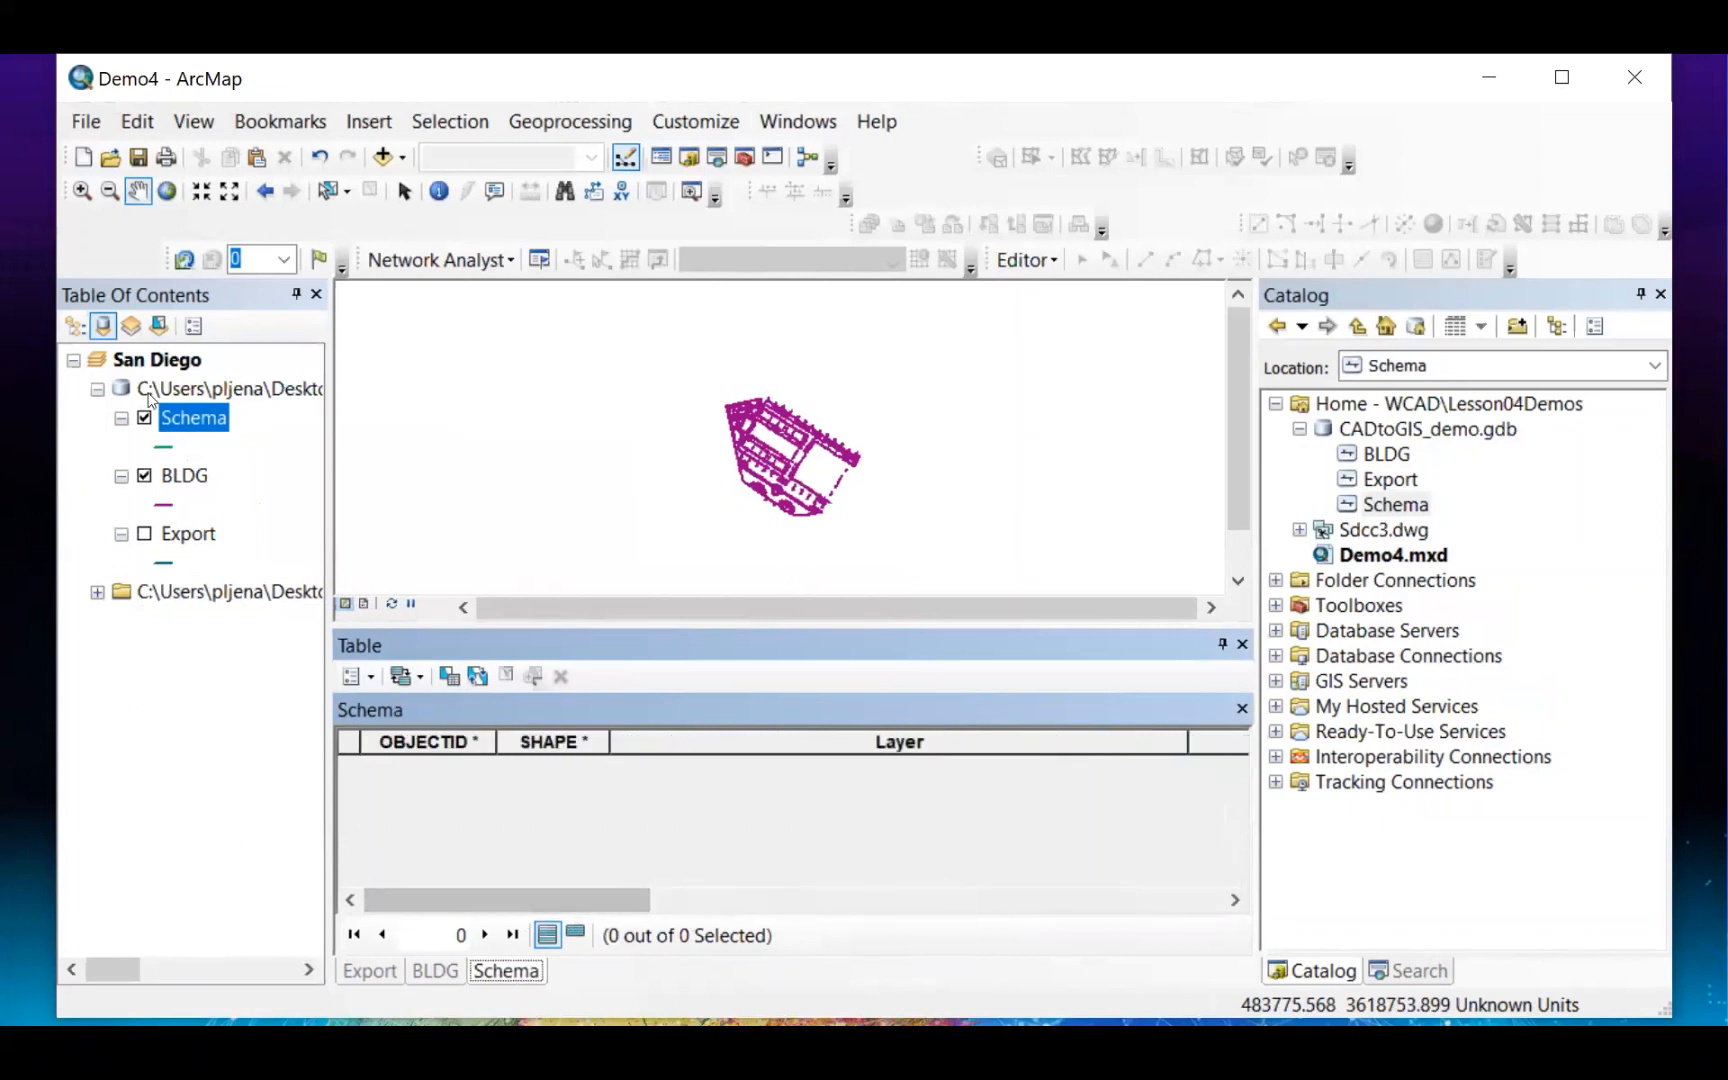
{"action": "left_click", "coordinate": [1417, 975]}
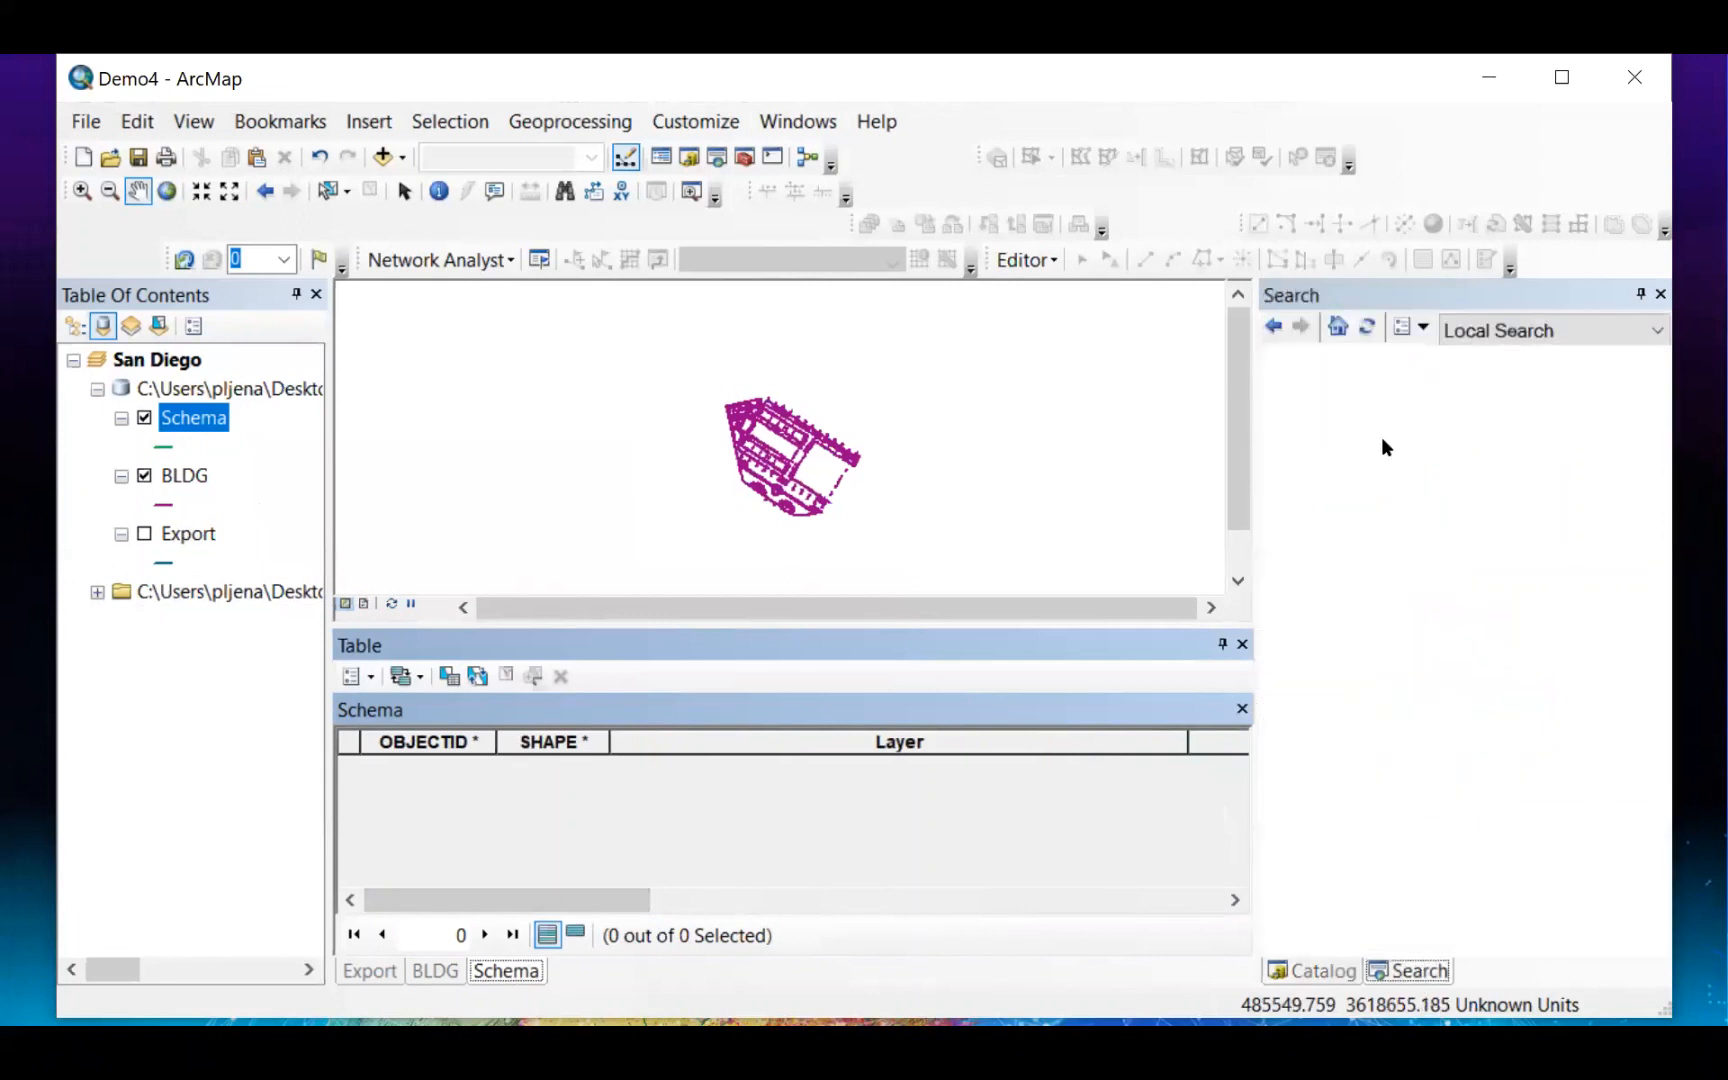
{"action": "type", "text": "append"}
{"action": "key", "text": "Return"}
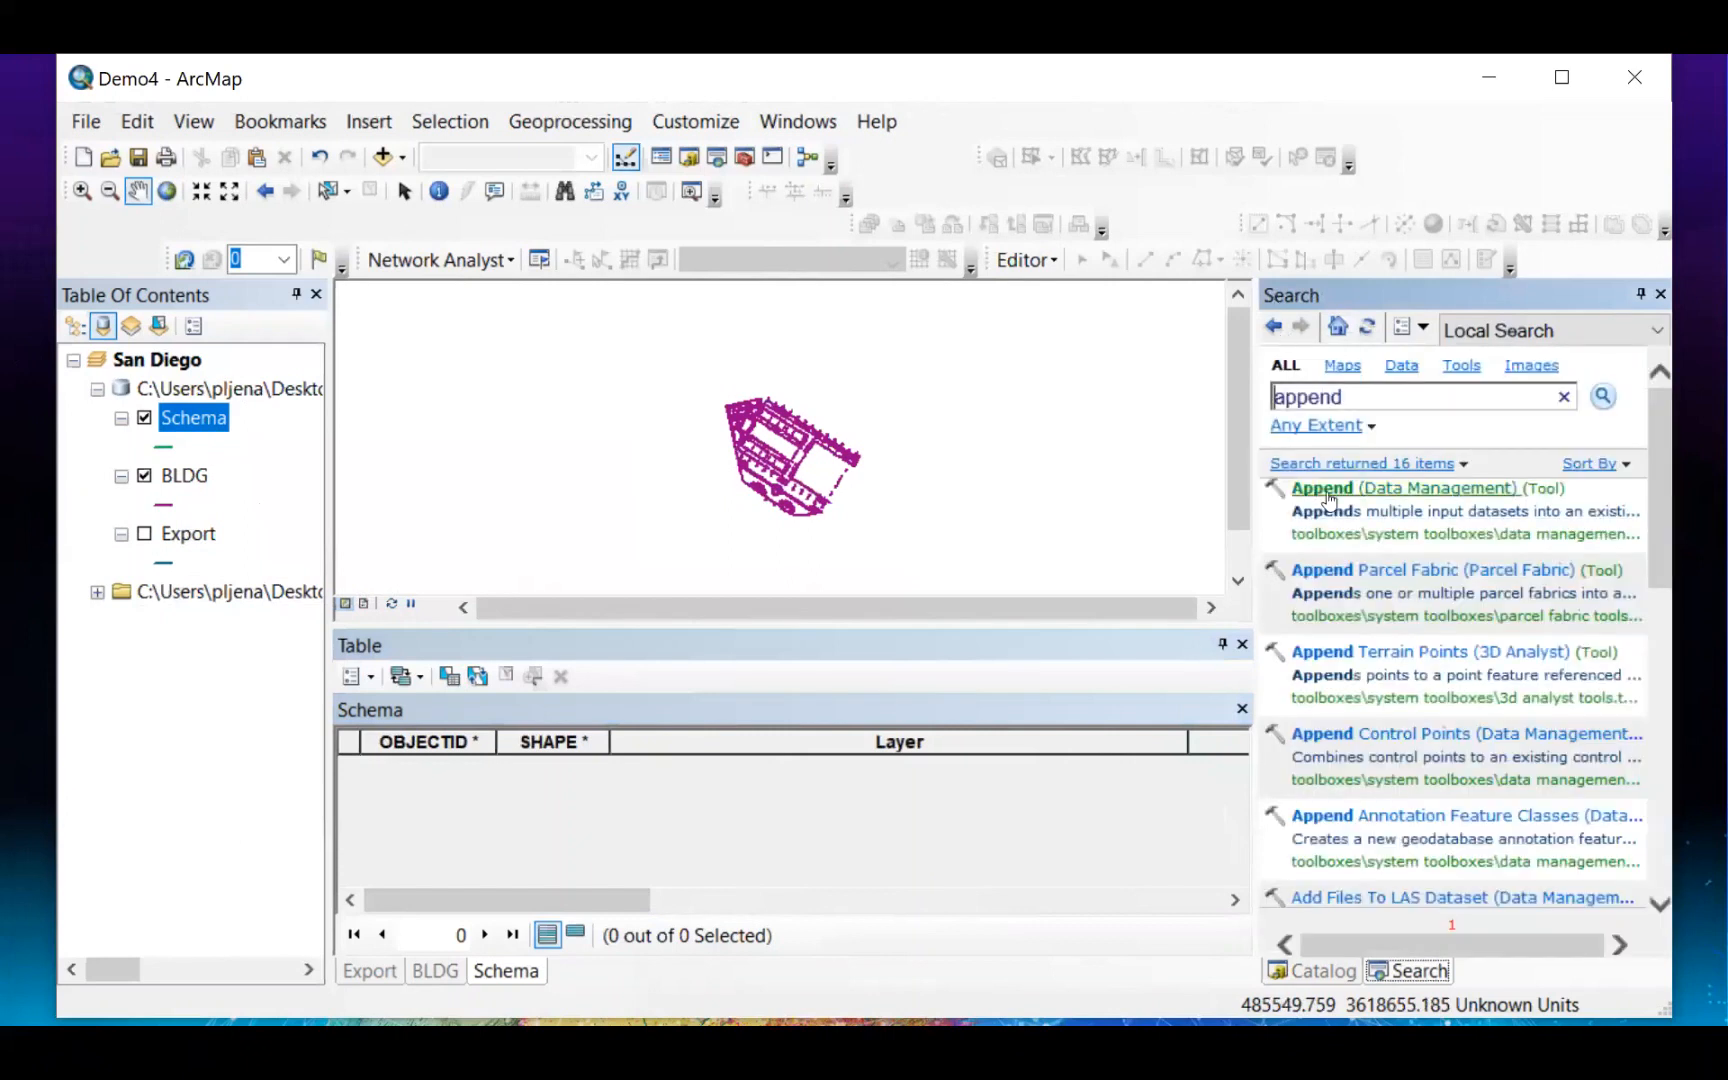
{"action": "left_click", "coordinate": [1326, 490]}
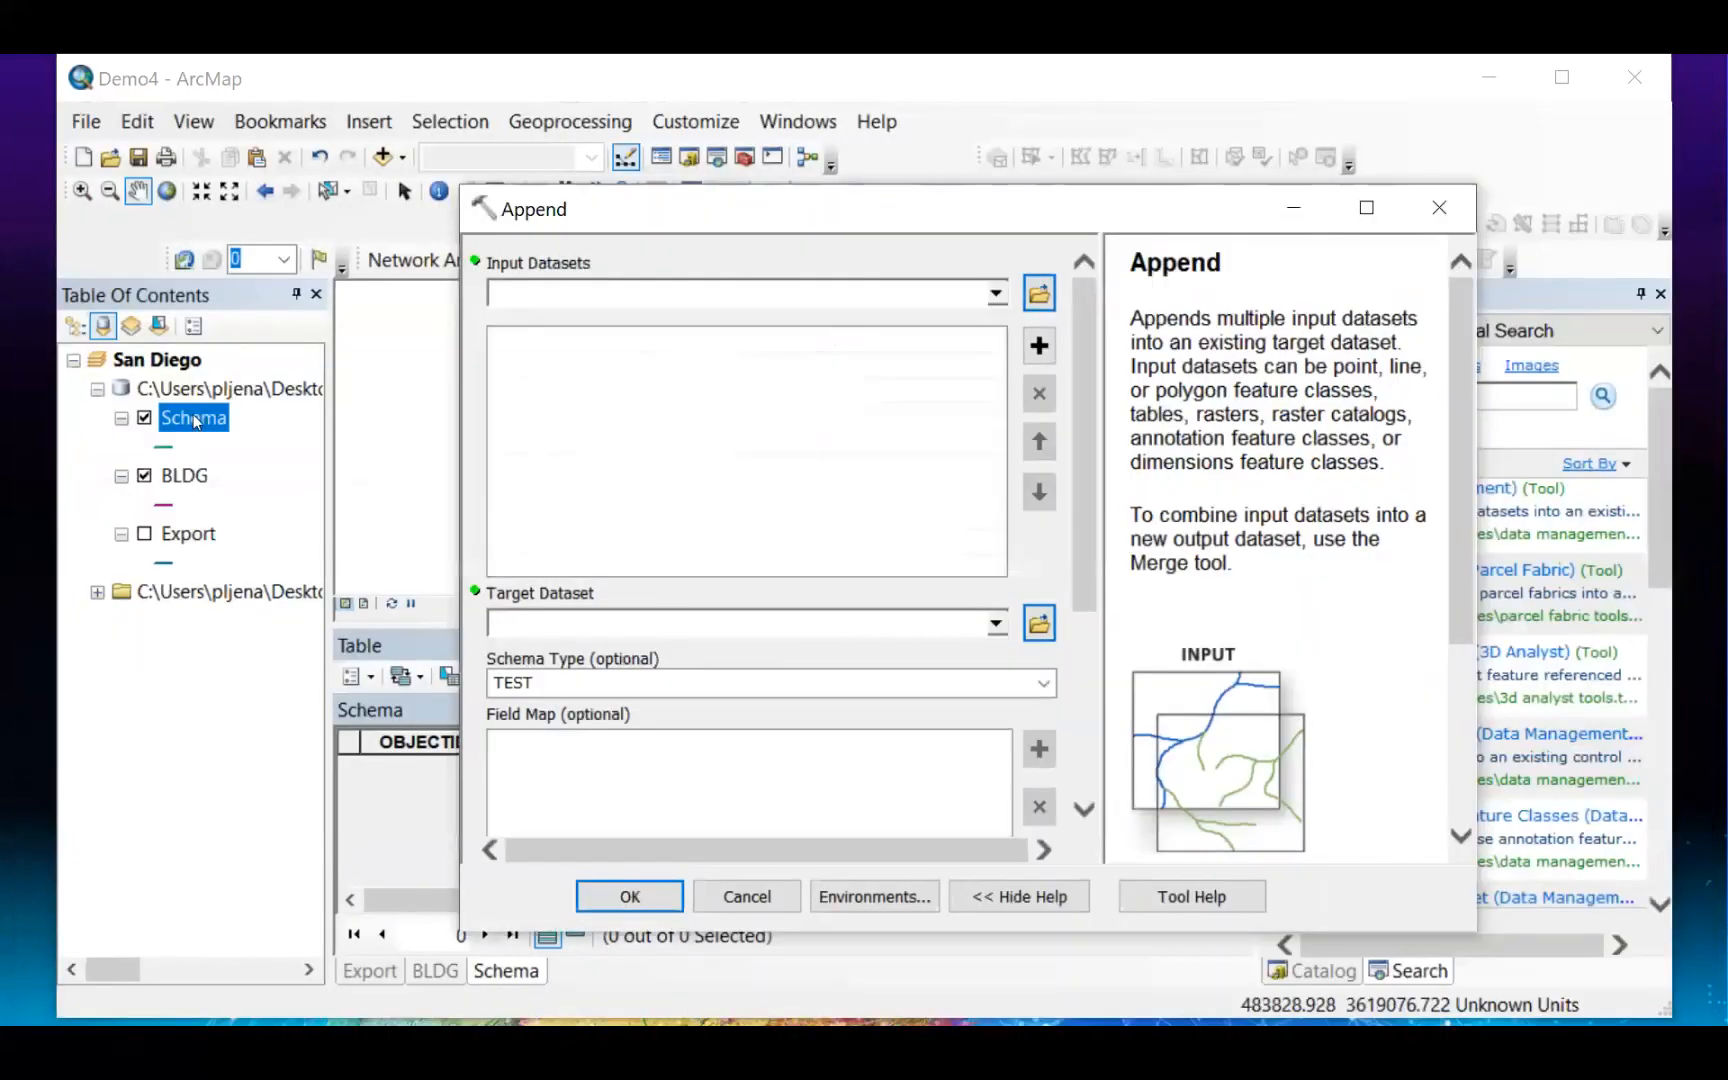
Step: Append the BLDG layer to the Schema target dataset with the schema type set to NO_TEST
{"action": "left_click_drag", "start_coordinate": [189, 478], "coordinate": [607, 292]}
{"action": "left_click_drag", "start_coordinate": [205, 427], "coordinate": [700, 624]}
{"action": "left_click", "coordinate": [1007, 697]}
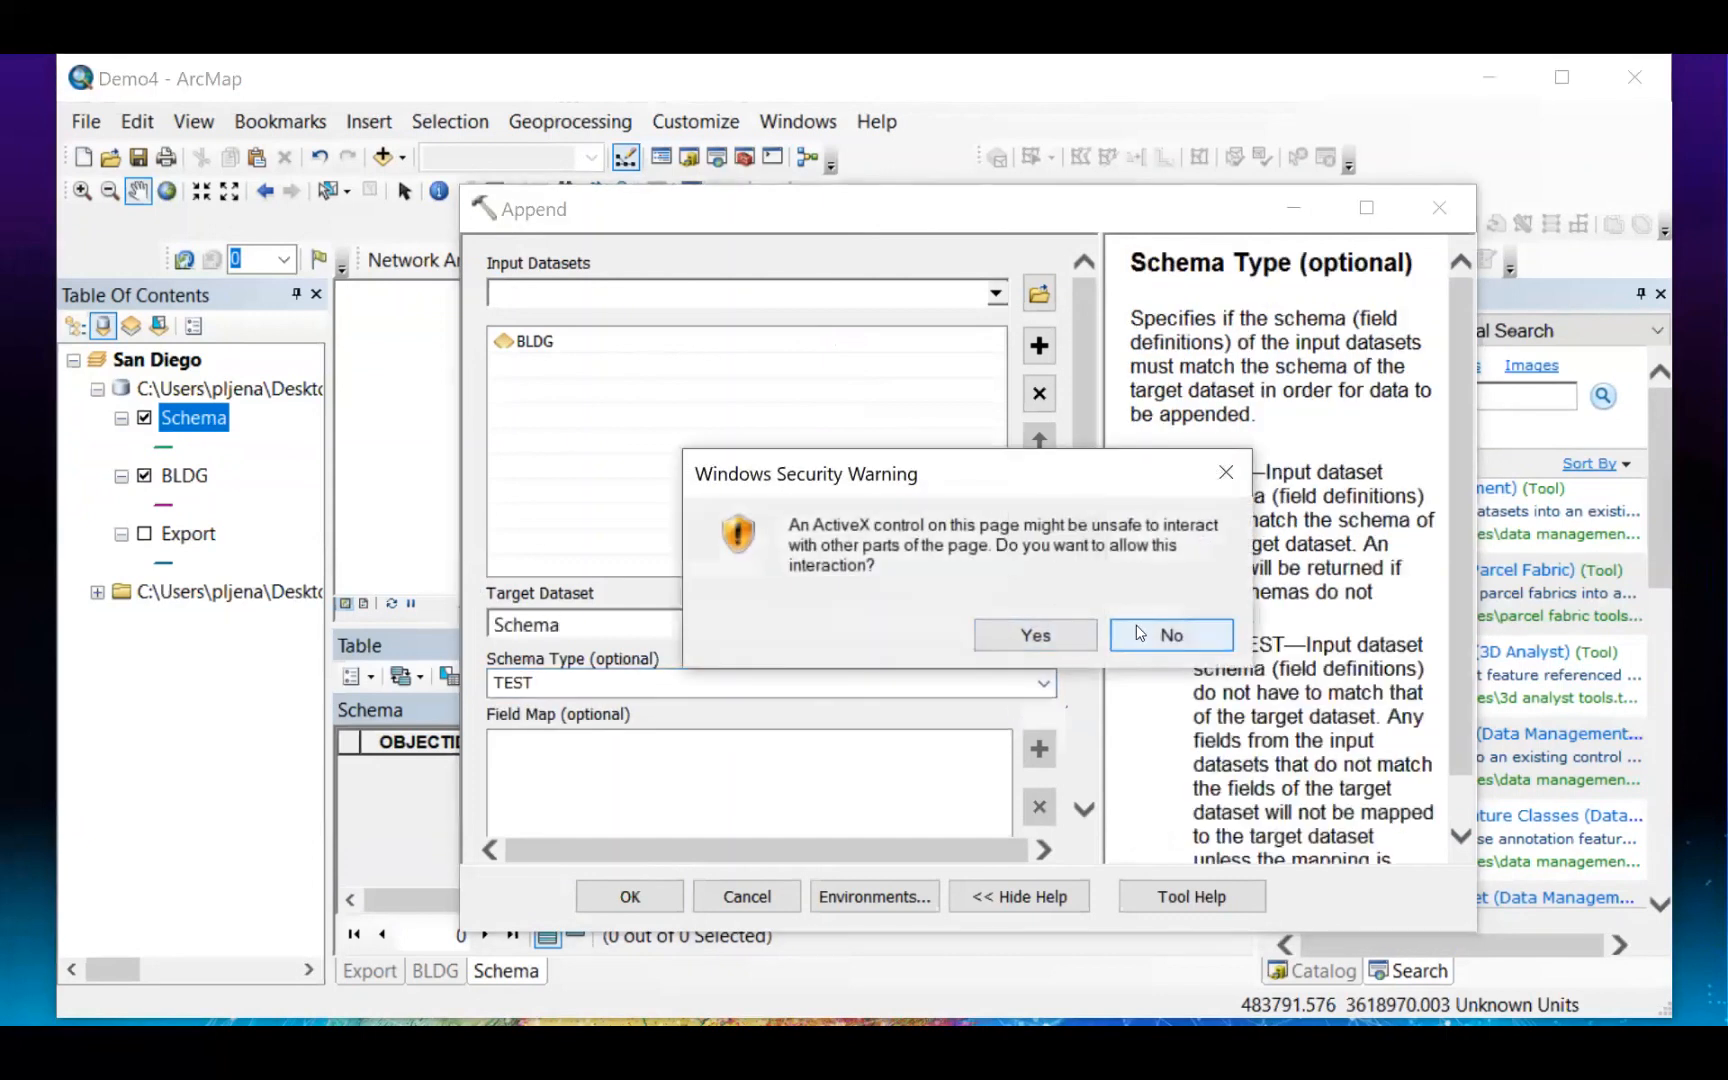
{"action": "left_click", "coordinate": [1139, 632]}
{"action": "left_click", "coordinate": [1043, 683]}
{"action": "left_click", "coordinate": [1020, 729]}
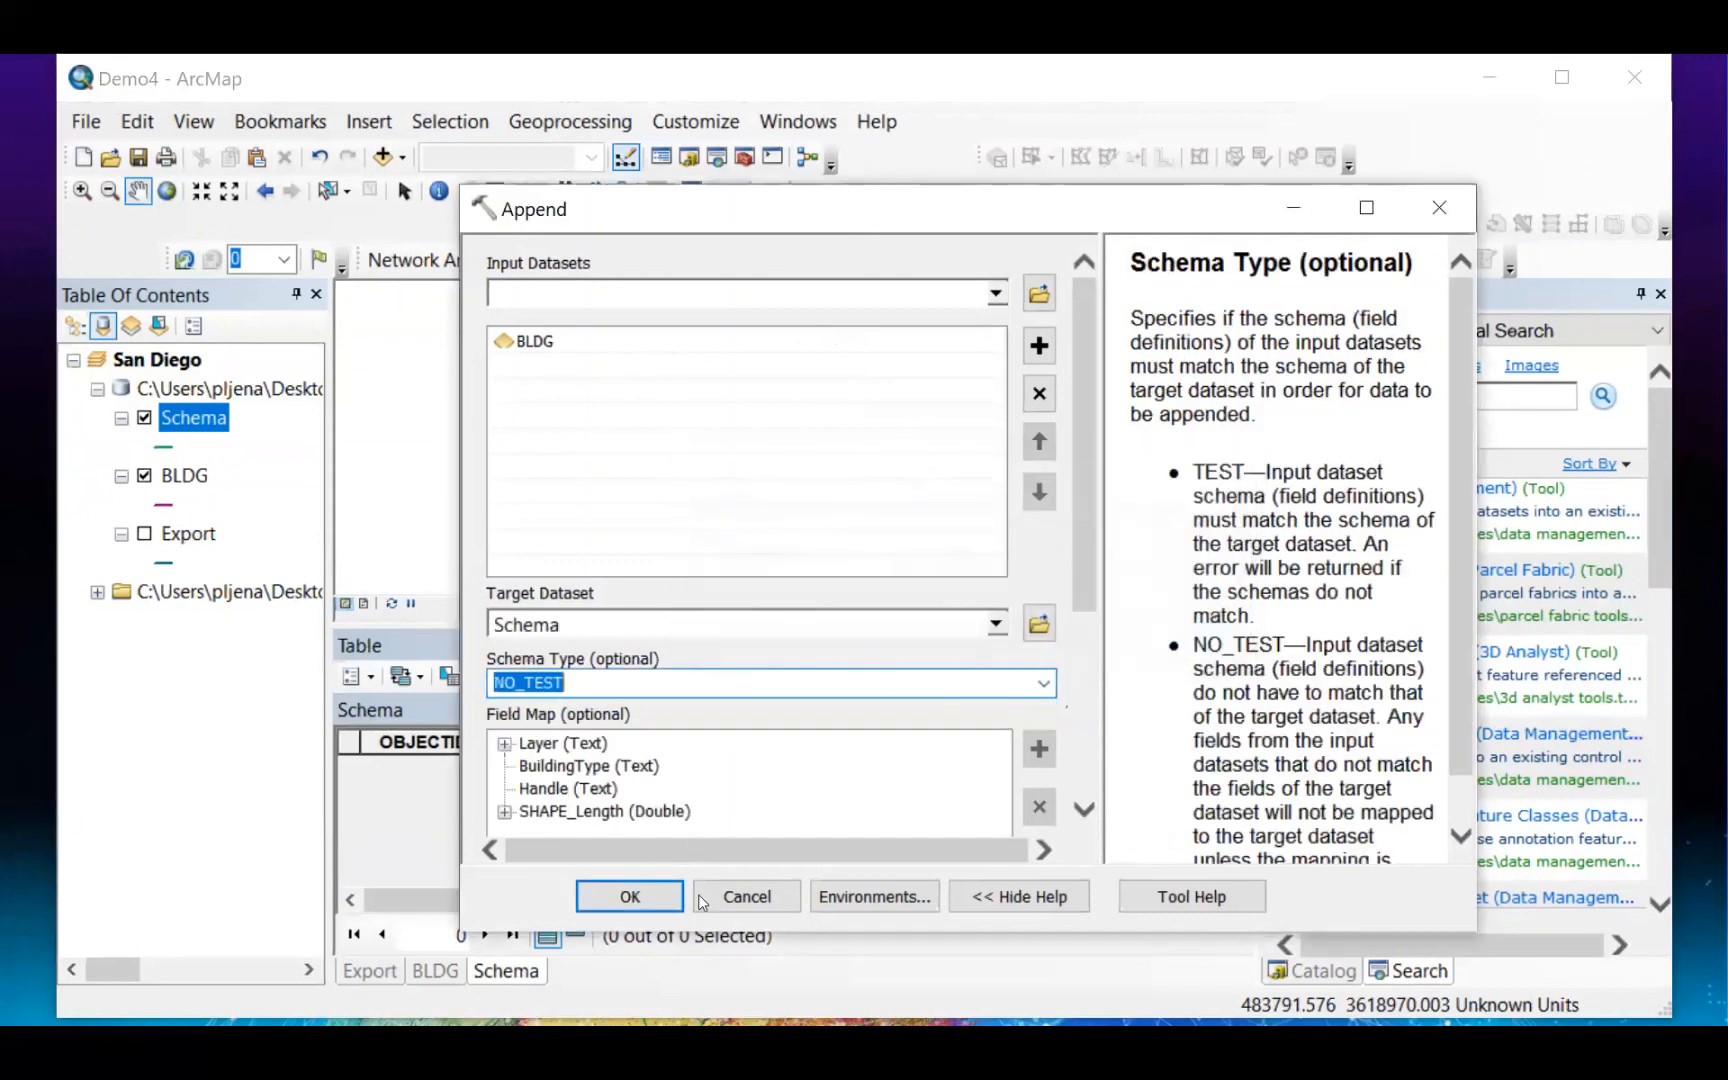
{"action": "left_click", "coordinate": [652, 896]}
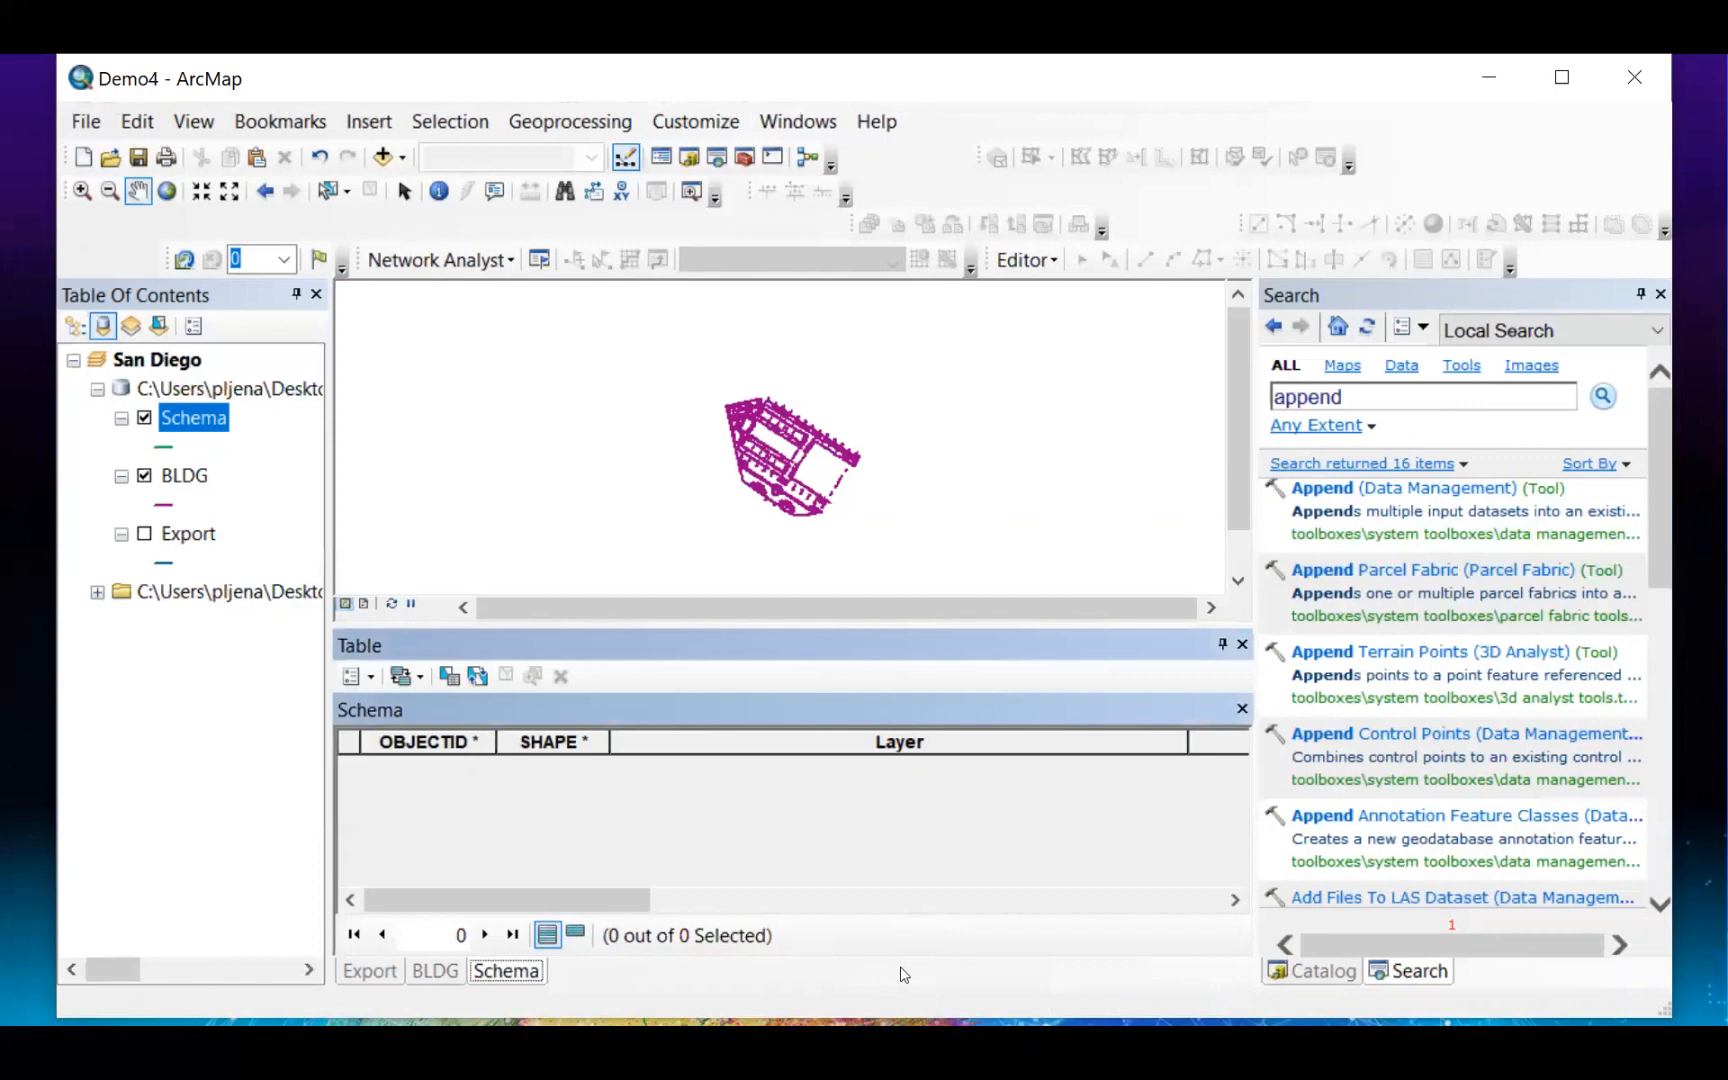
Step: Close the outdated Schema attribute table and reopen it from the Schema layer to load the appended records
{"action": "right_click", "coordinate": [515, 973]}
{"action": "left_click", "coordinate": [475, 839]}
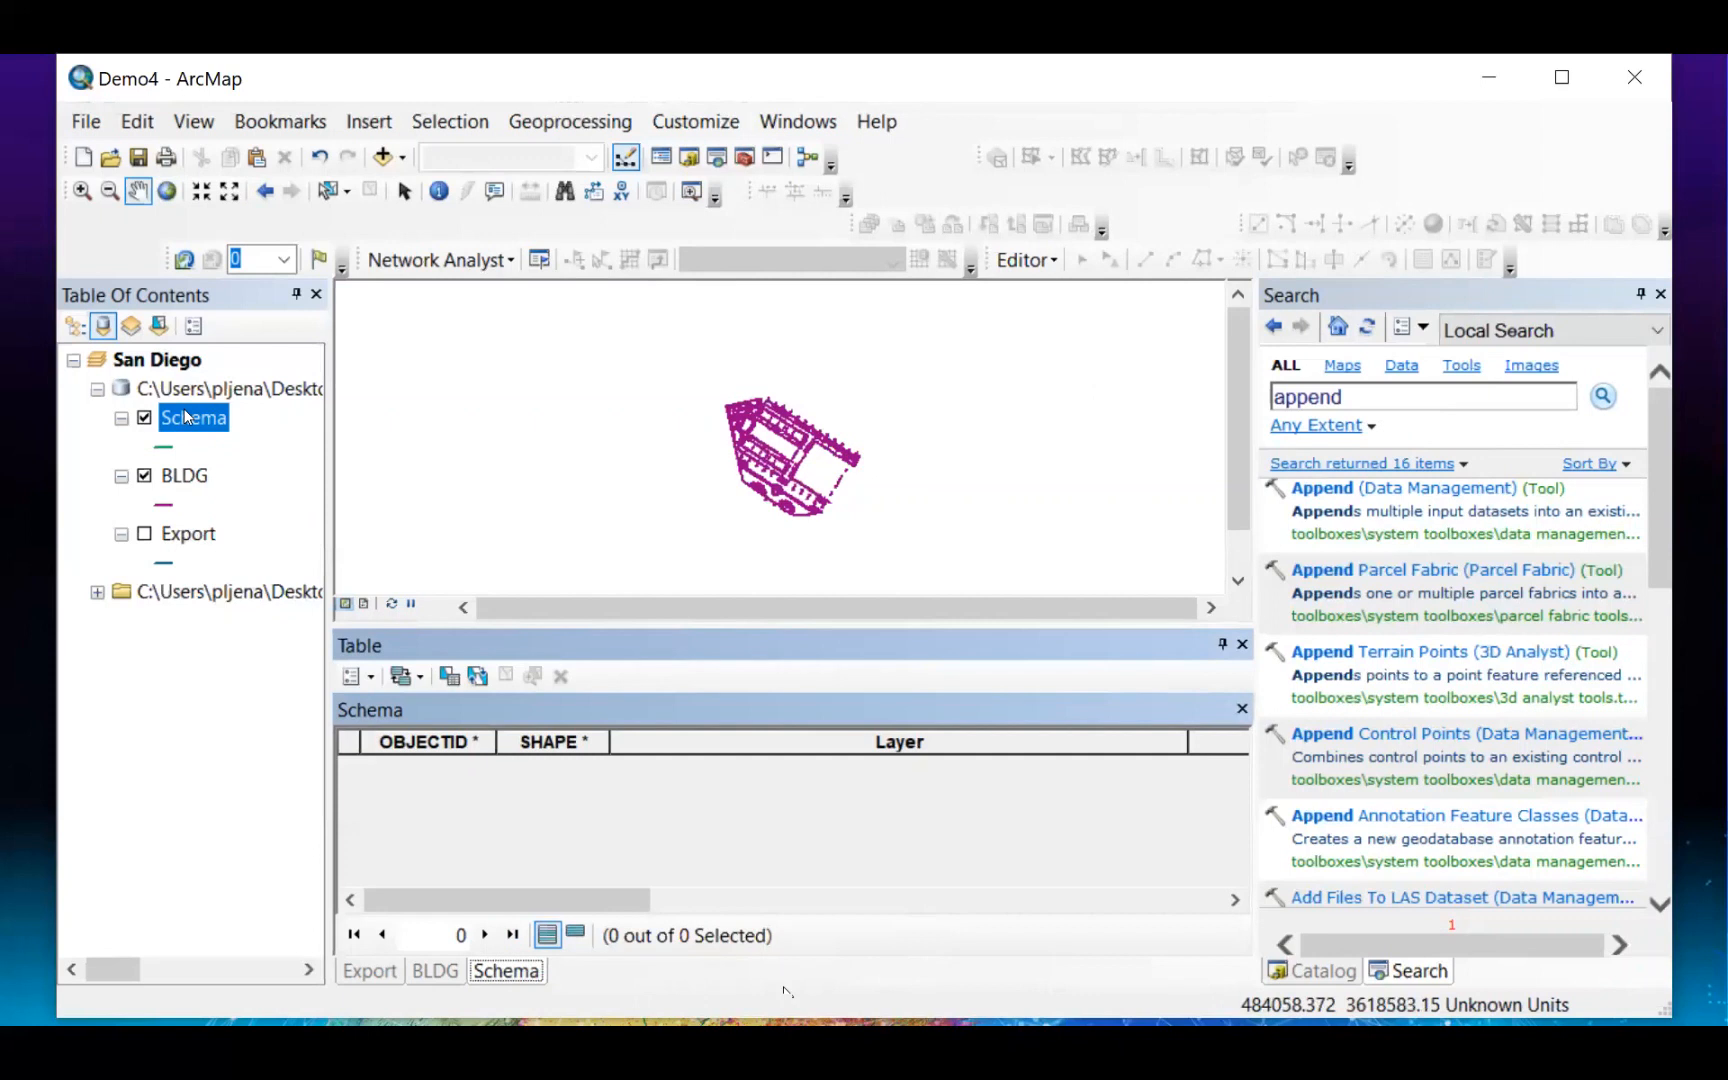
{"action": "right_click", "coordinate": [185, 416]}
{"action": "key", "text": "Escape"}
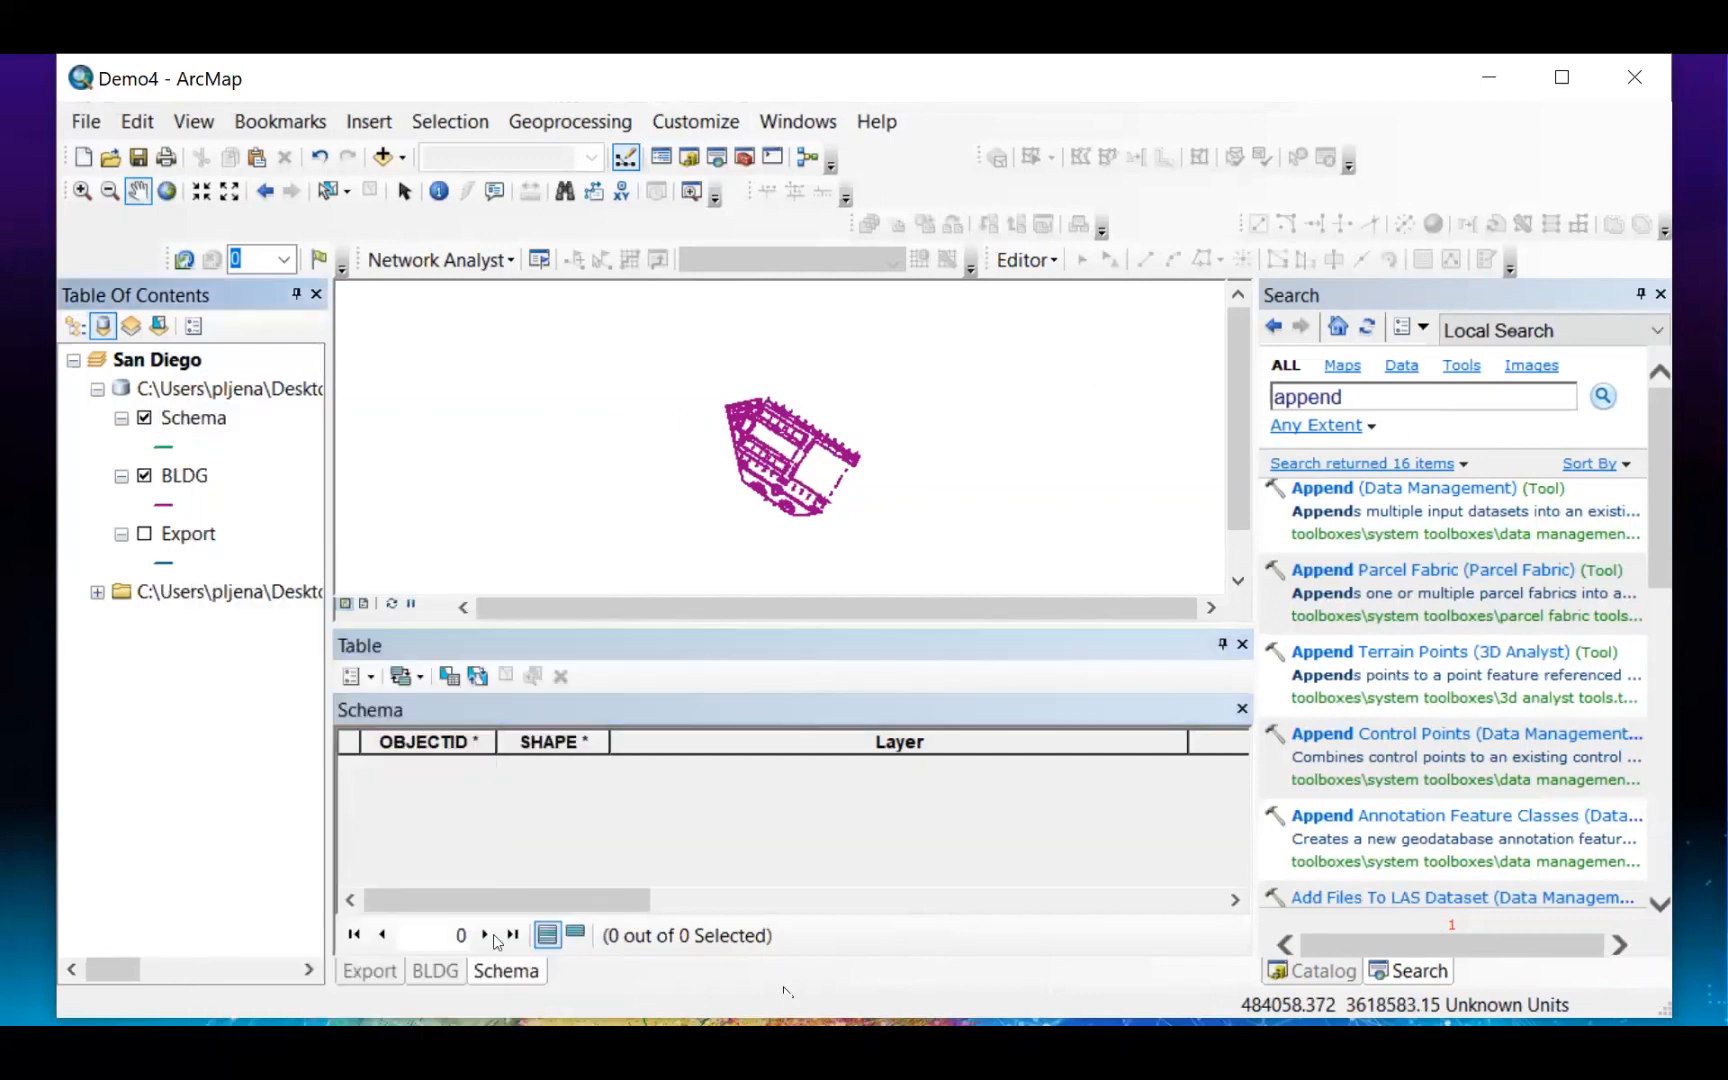
{"action": "right_click", "coordinate": [538, 975]}
{"action": "left_click", "coordinate": [551, 972]}
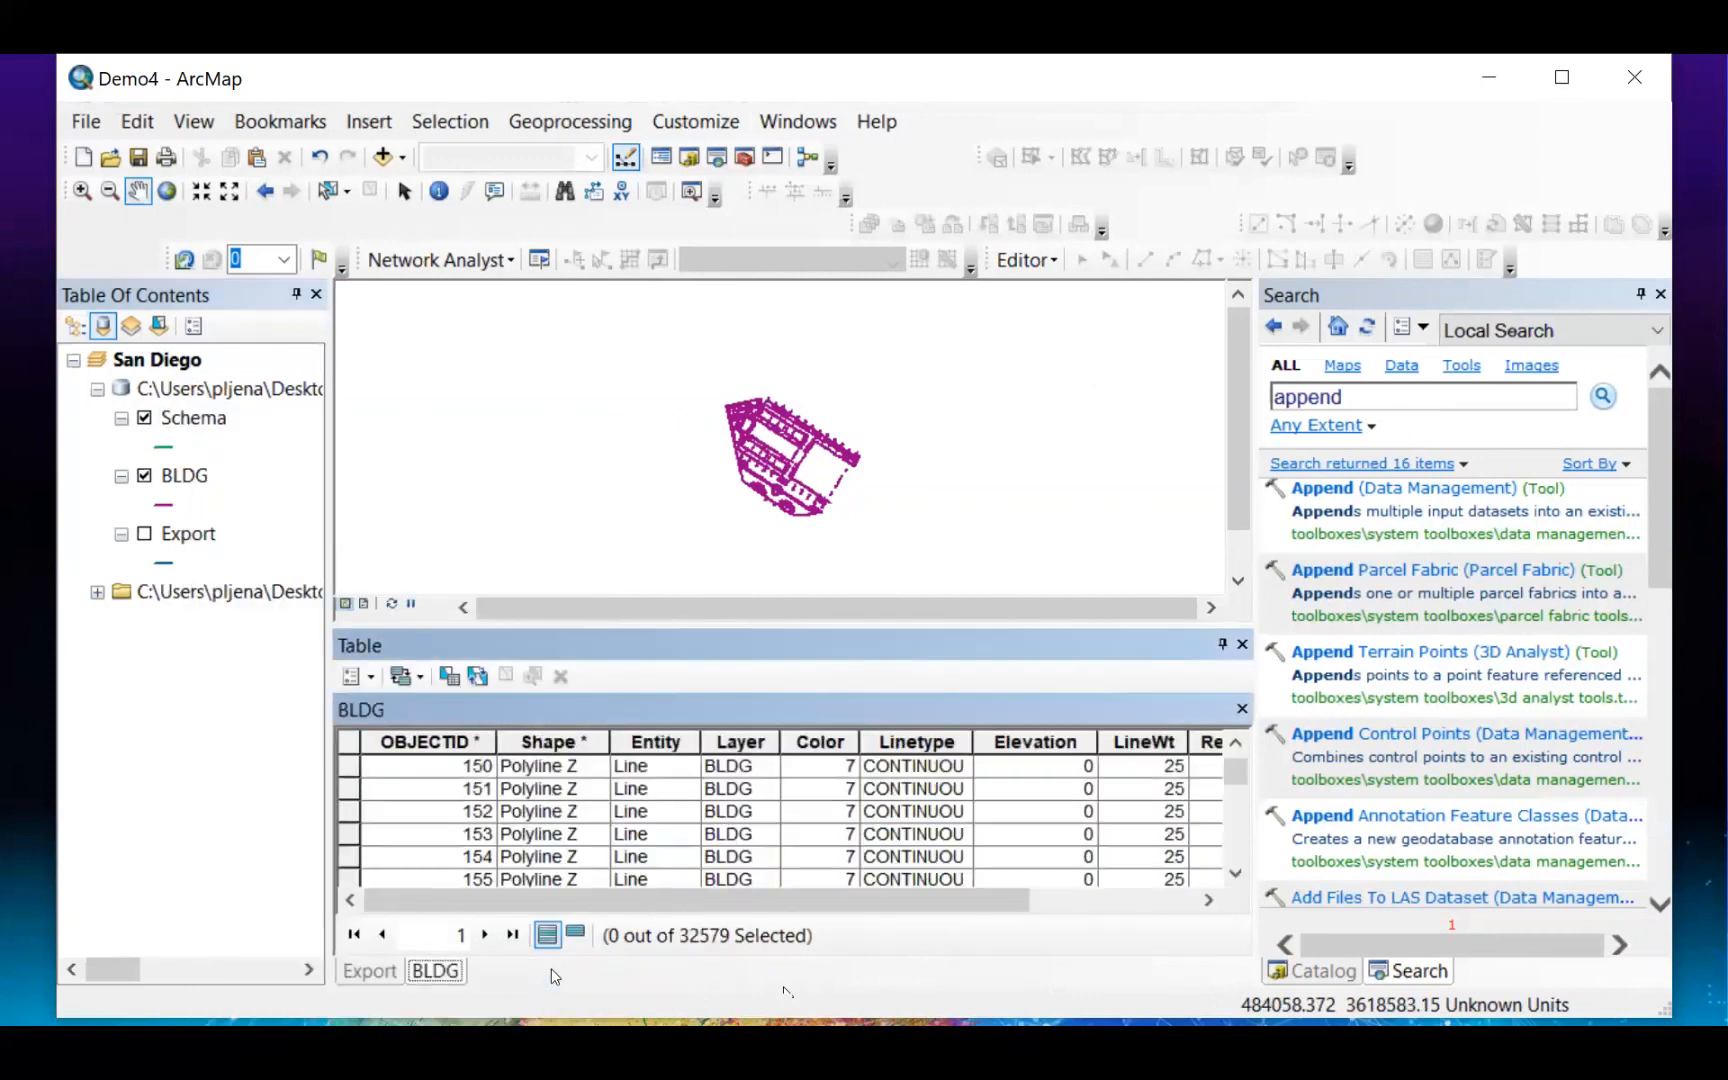
{"action": "right_click", "coordinate": [190, 418]}
{"action": "left_click", "coordinate": [262, 500]}
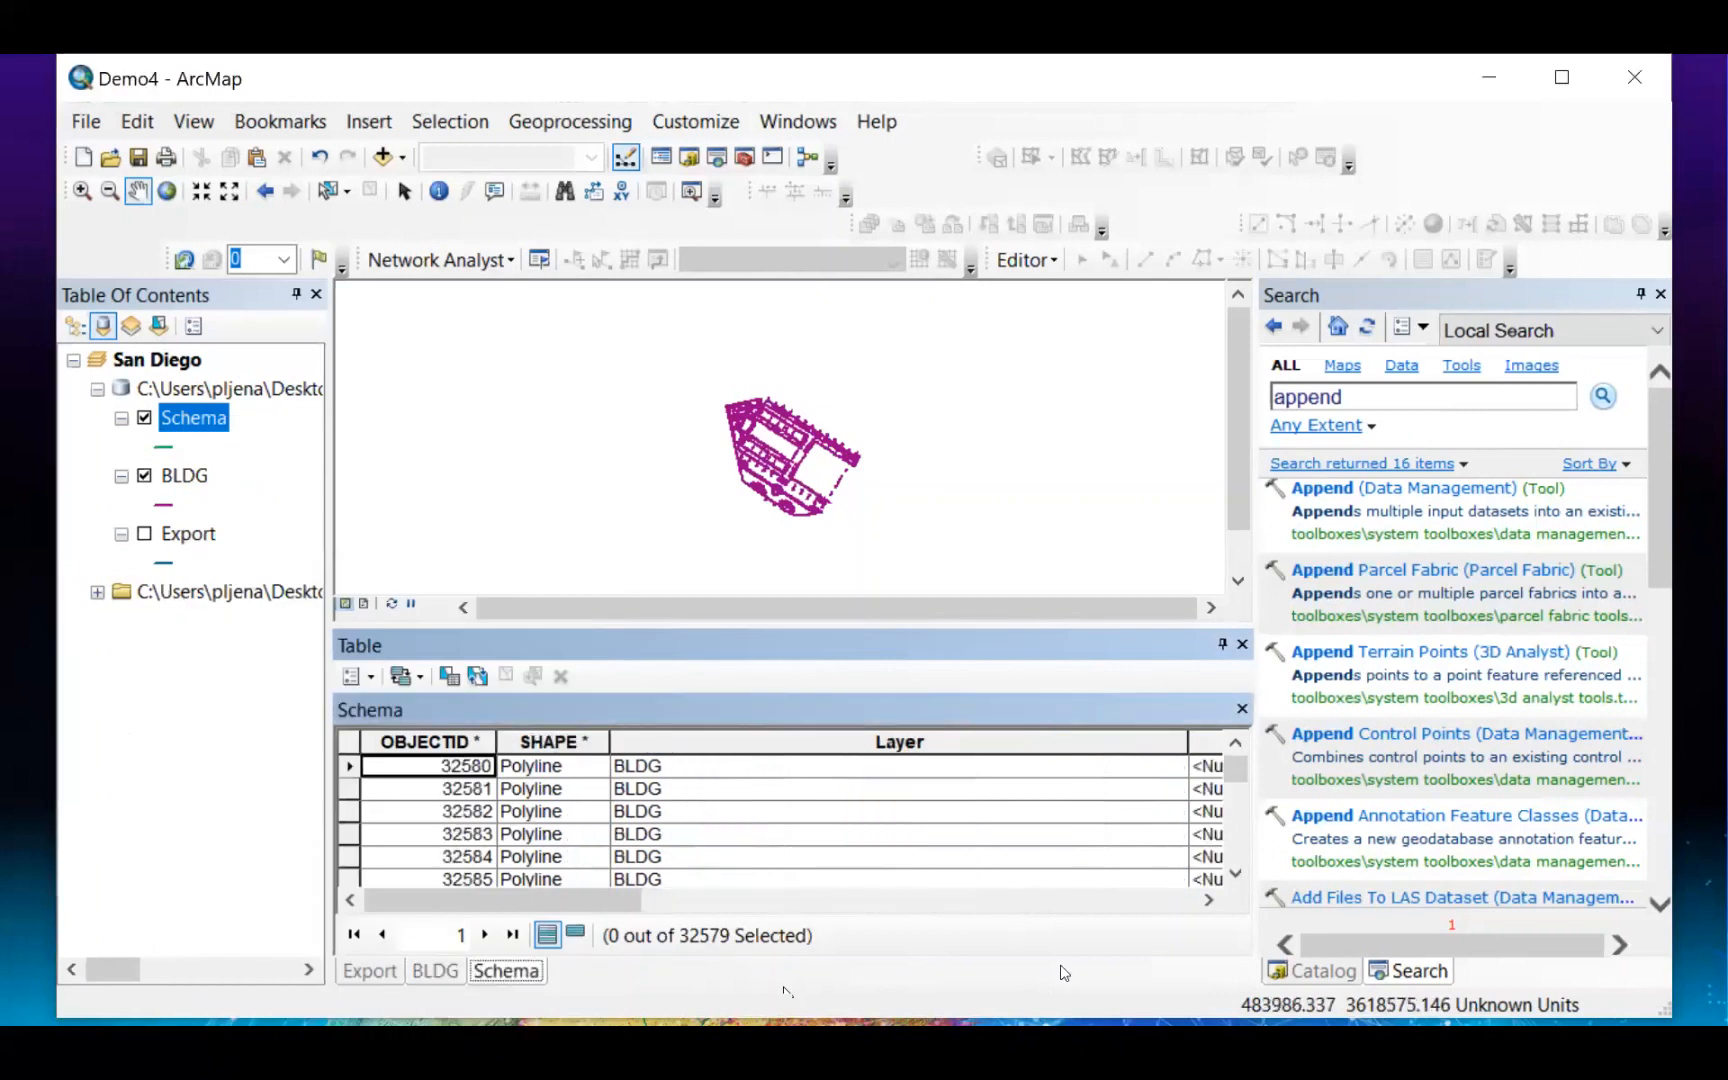
Step: Examine the BuildingType, Handle and SHAPE_Length values of the appended records in the Schema table
{"action": "left_click_drag", "start_coordinate": [605, 897], "coordinate": [990, 902]}
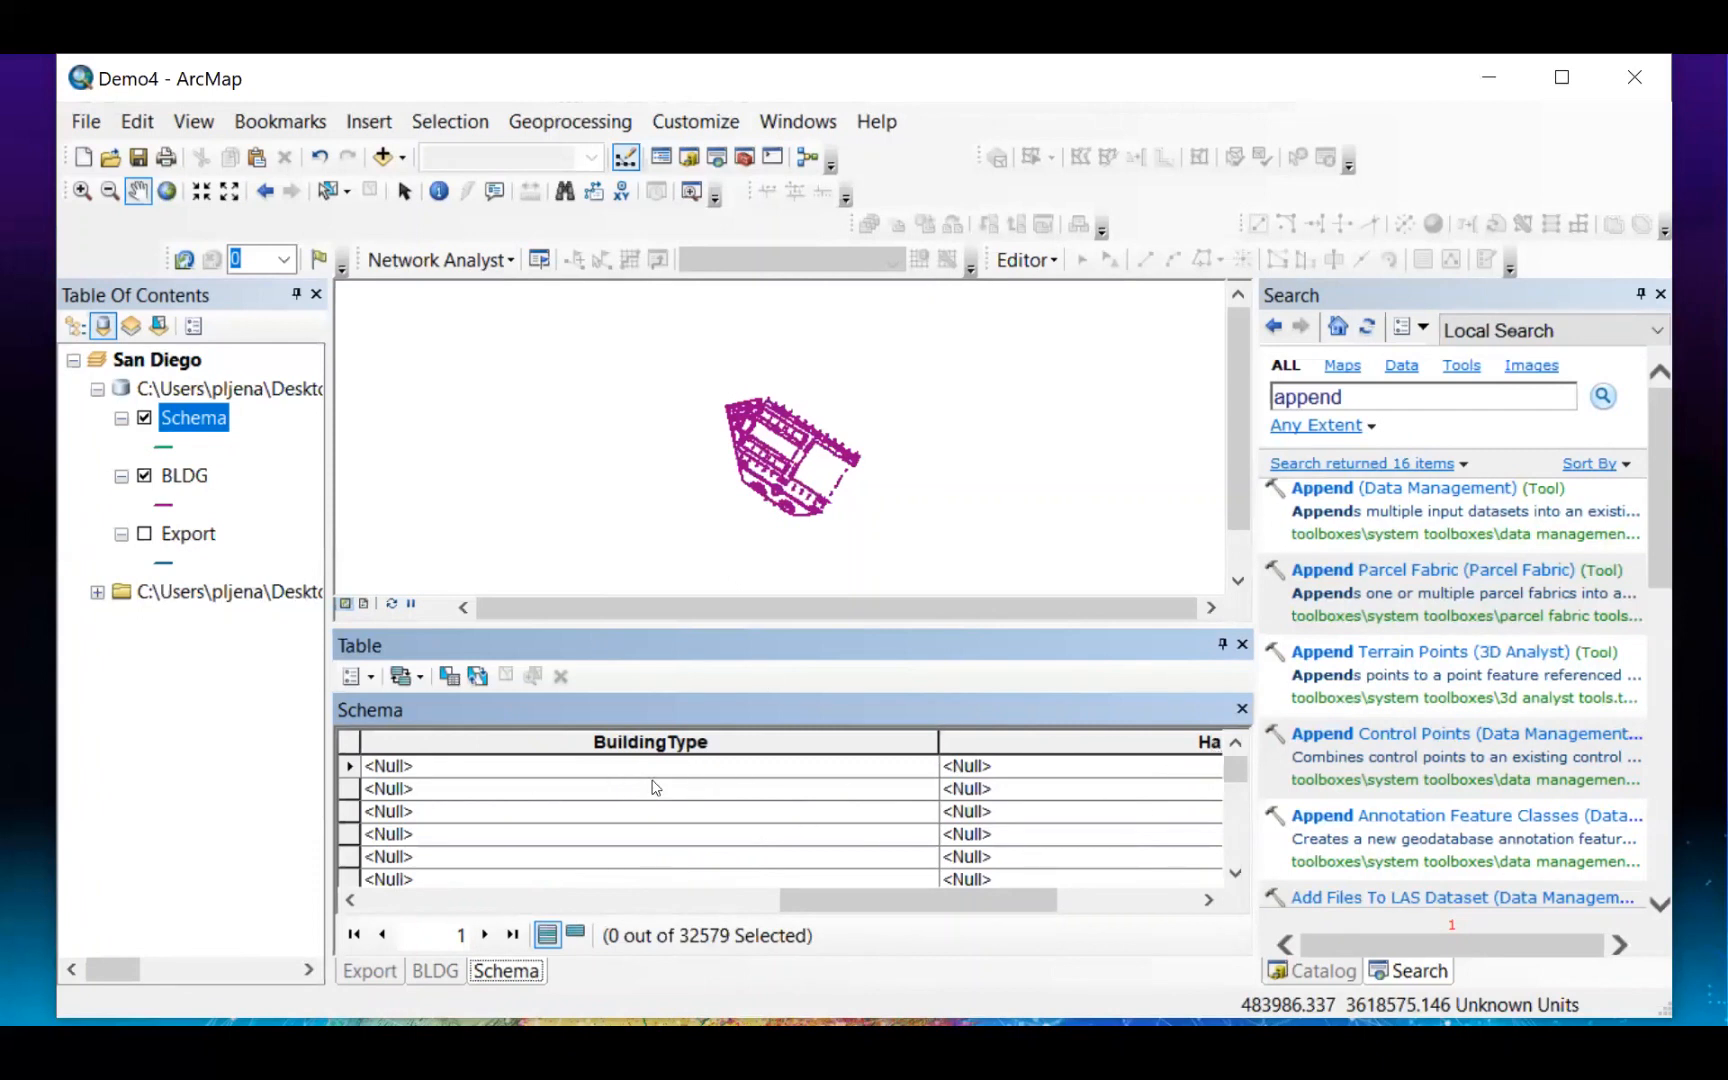
{"action": "left_click", "coordinate": [633, 776]}
{"action": "left_click", "coordinate": [635, 797]}
{"action": "left_click", "coordinate": [636, 814]}
{"action": "left_click", "coordinate": [638, 787]}
{"action": "left_click_drag", "start_coordinate": [855, 901], "coordinate": [967, 877]}
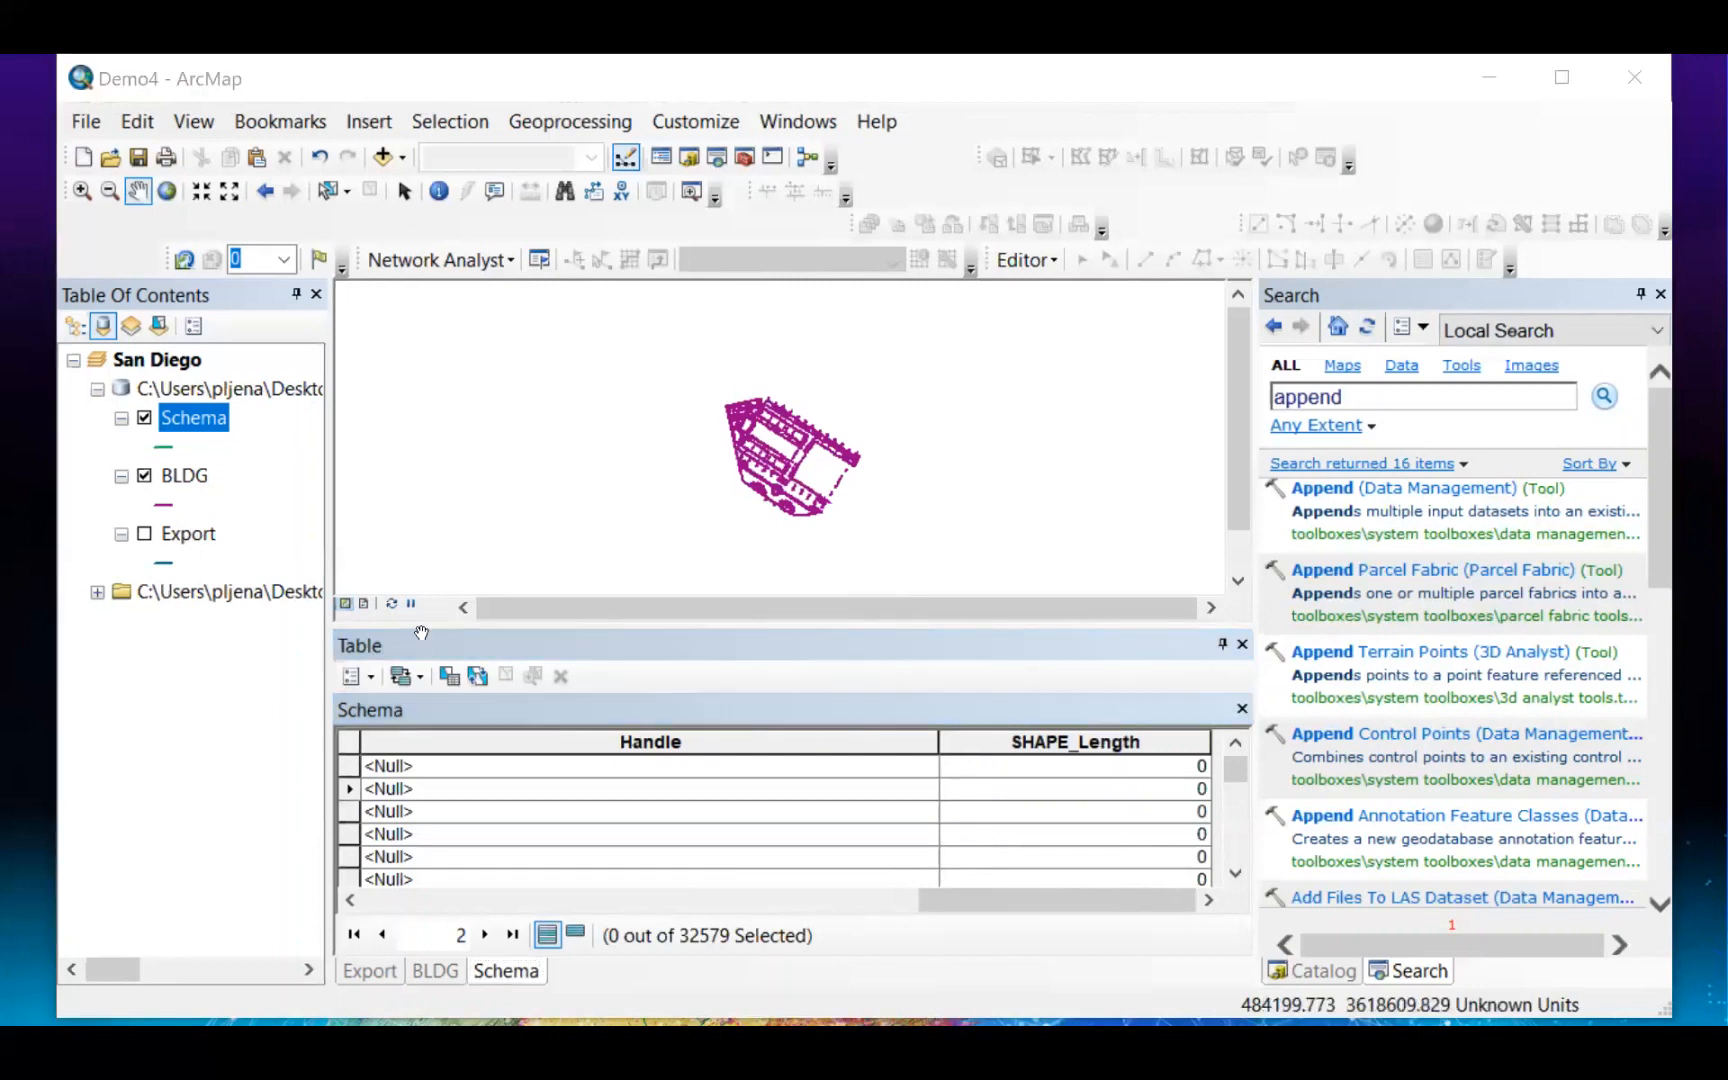
{"action": "left_click", "coordinate": [1490, 80]}
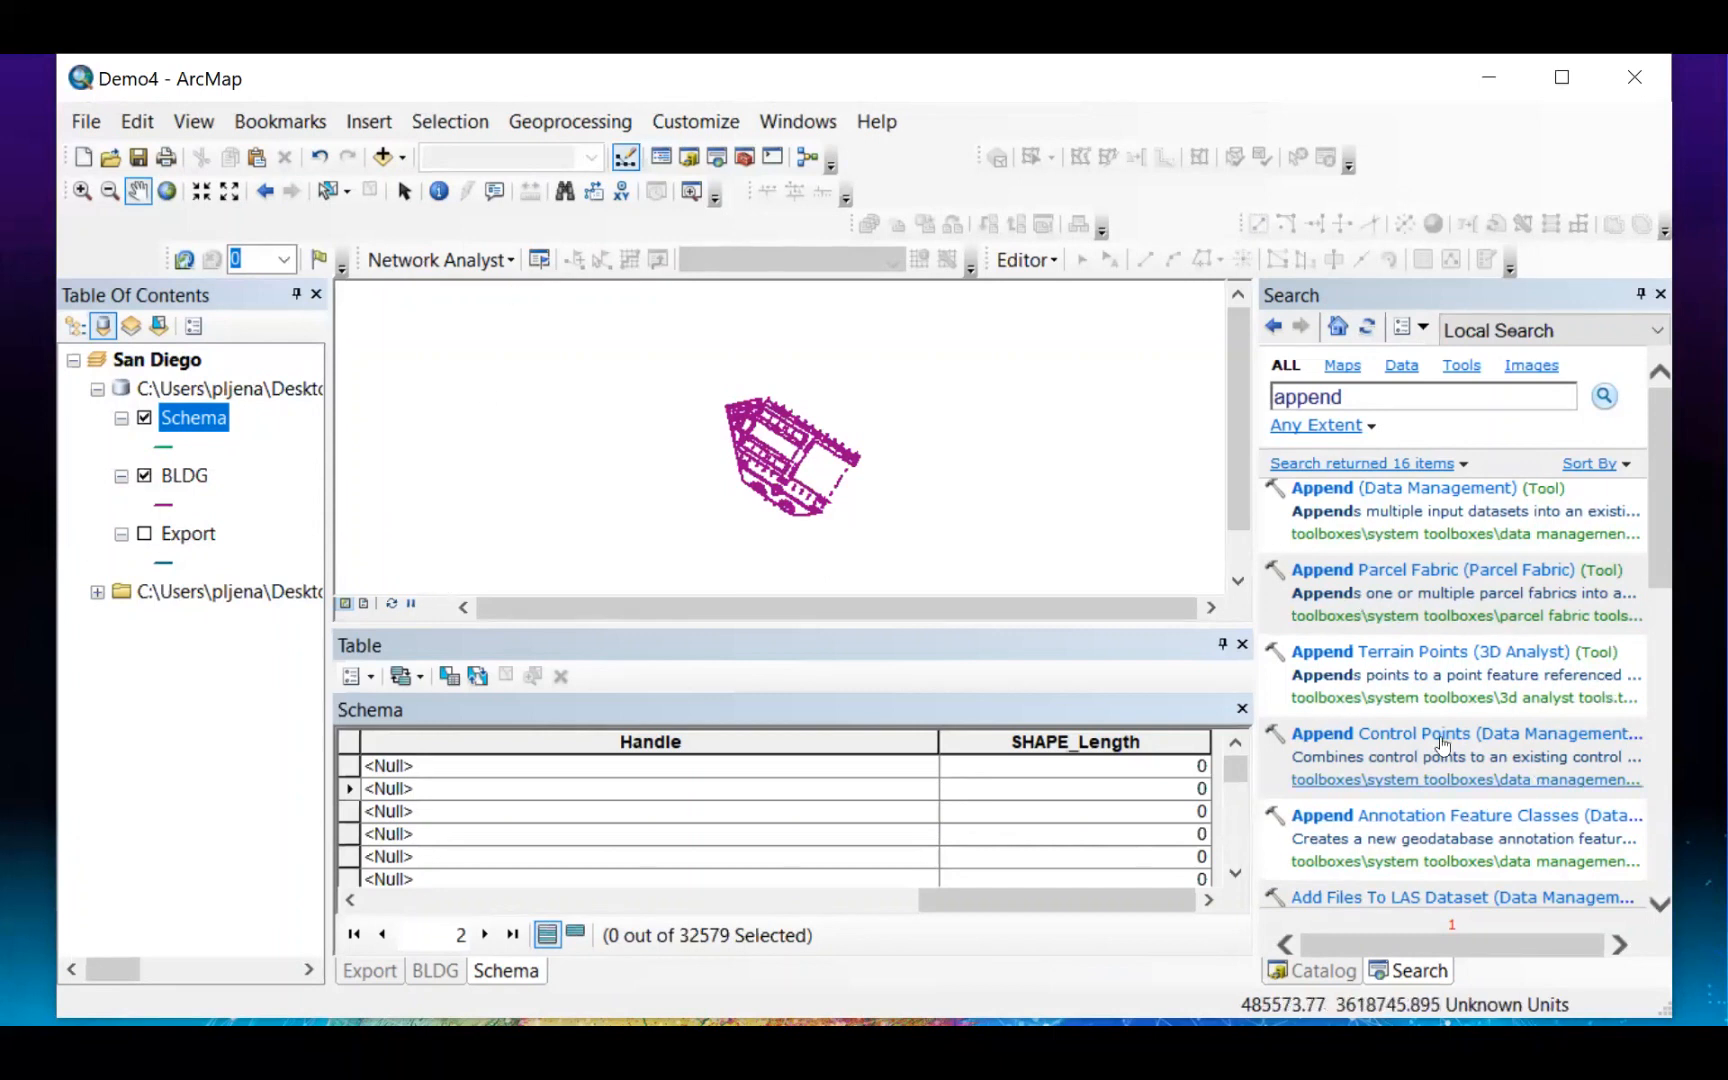
{"action": "left_click", "coordinate": [1321, 978]}
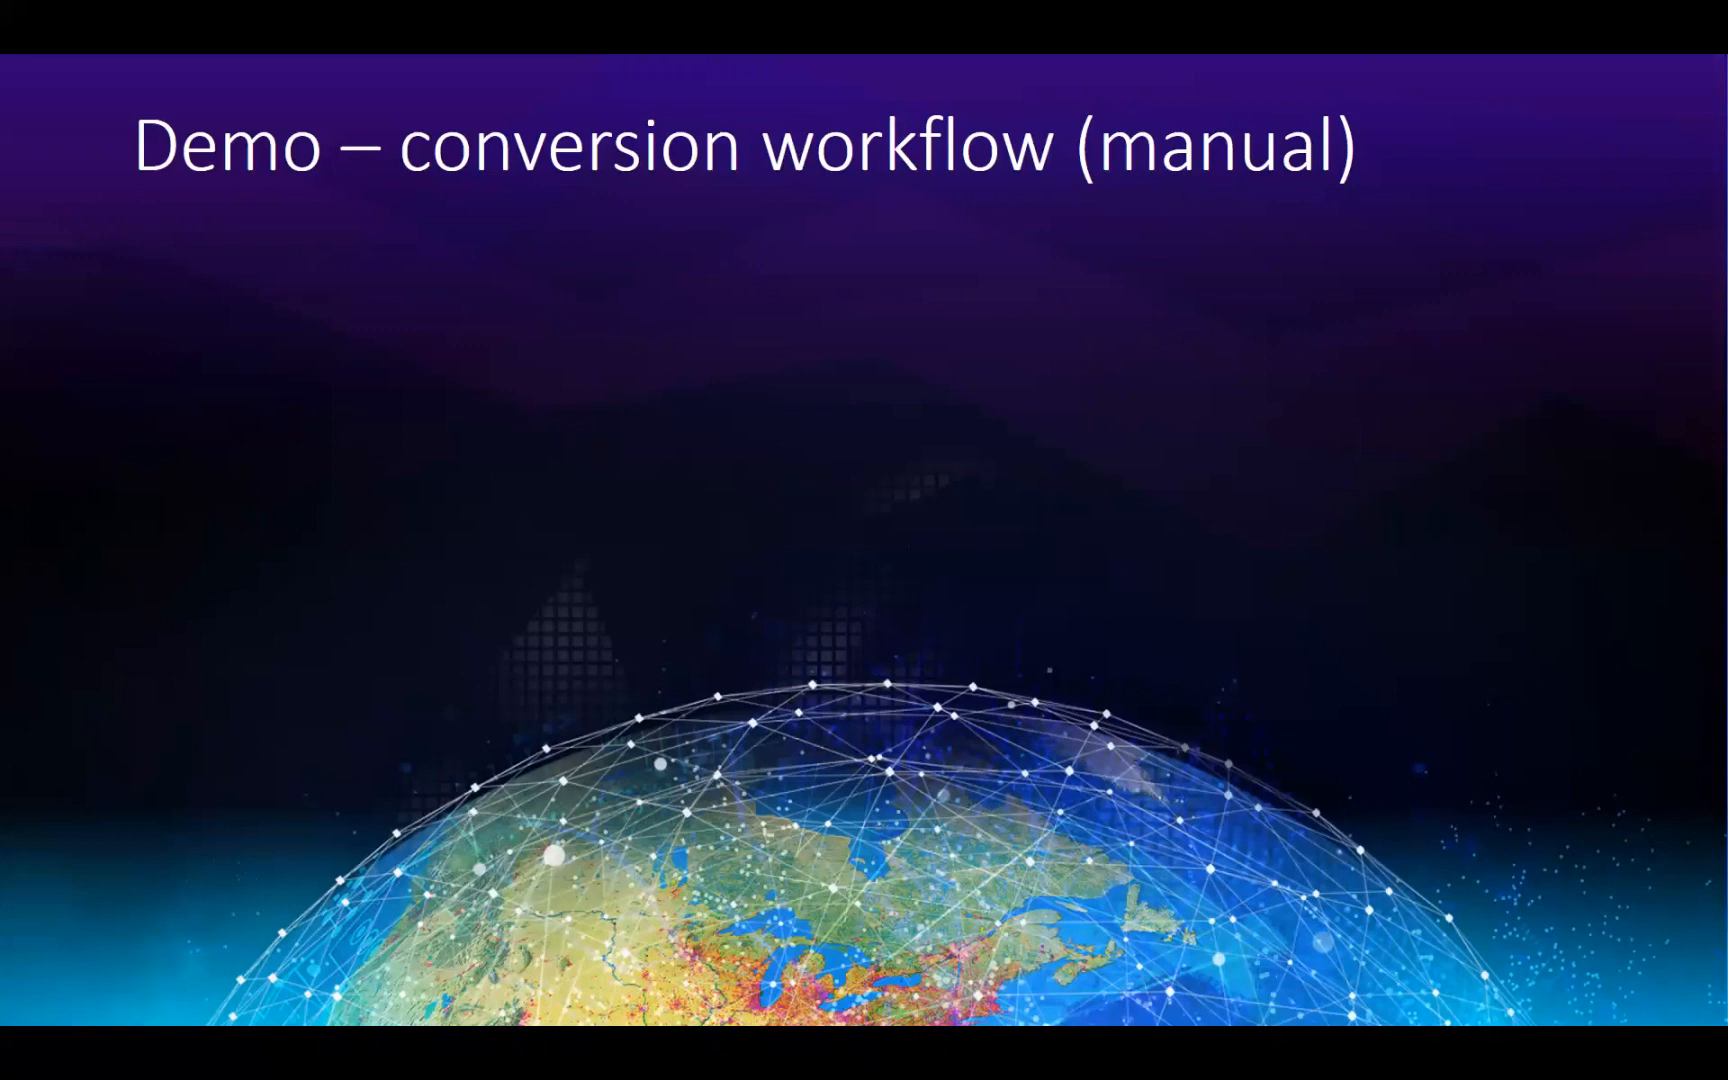
{"action": "key", "text": "Right"}
{"action": "key", "text": "Left"}
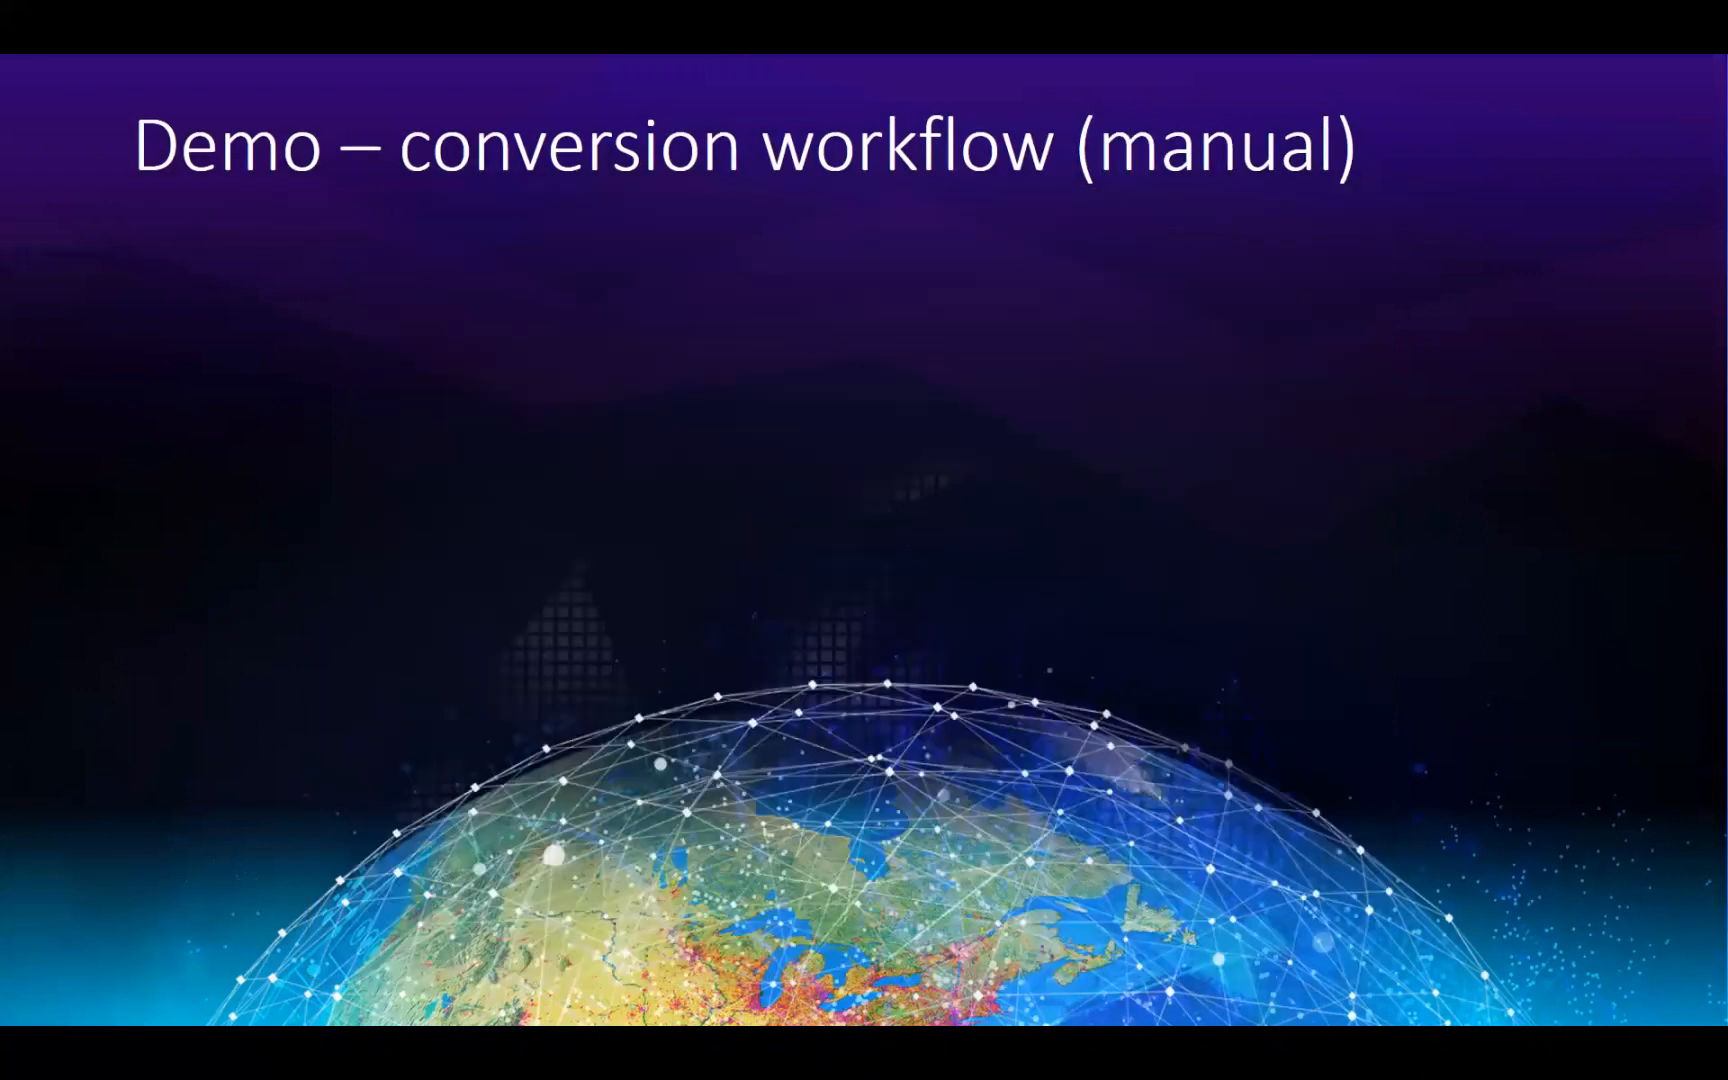
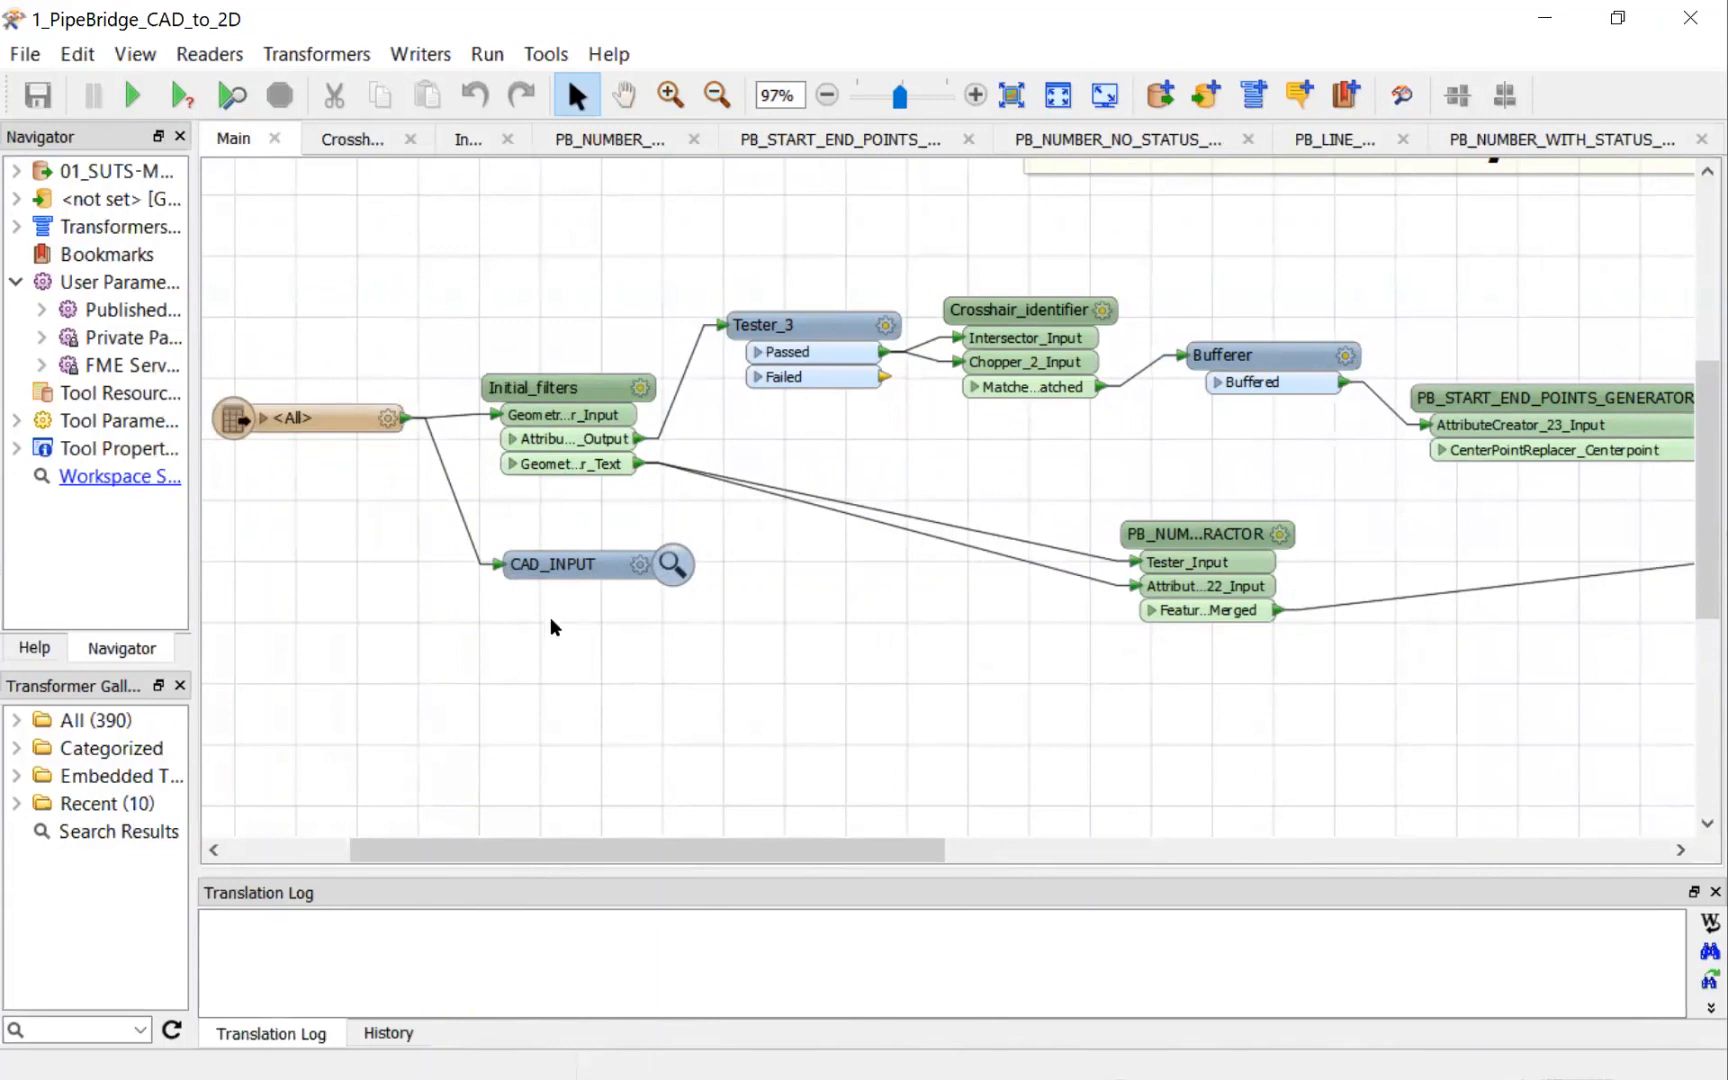
Step: Examine the CAD to Feature Layer converter workspace in FME Workbench, from the source reader through the PB transformers to the outputs
{"action": "left_click_drag", "start_coordinate": [520, 850], "coordinate": [582, 848]}
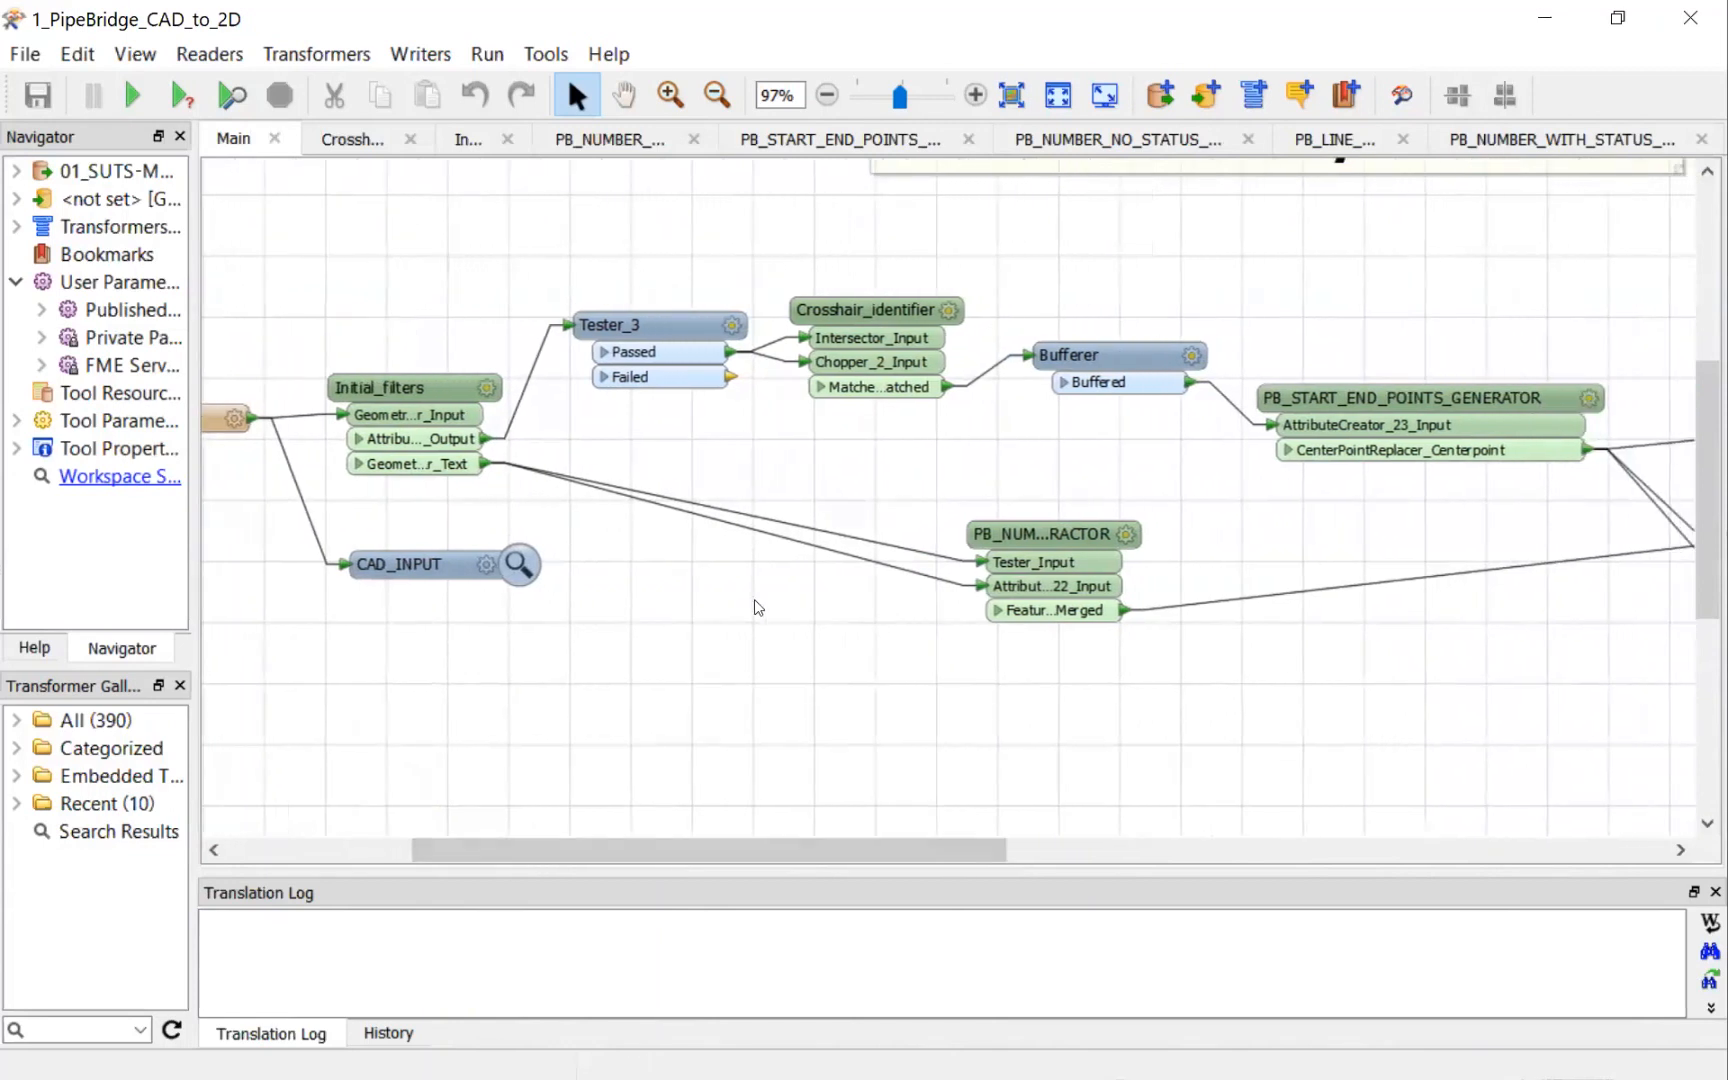
{"action": "left_click_drag", "start_coordinate": [810, 850], "coordinate": [1251, 838]}
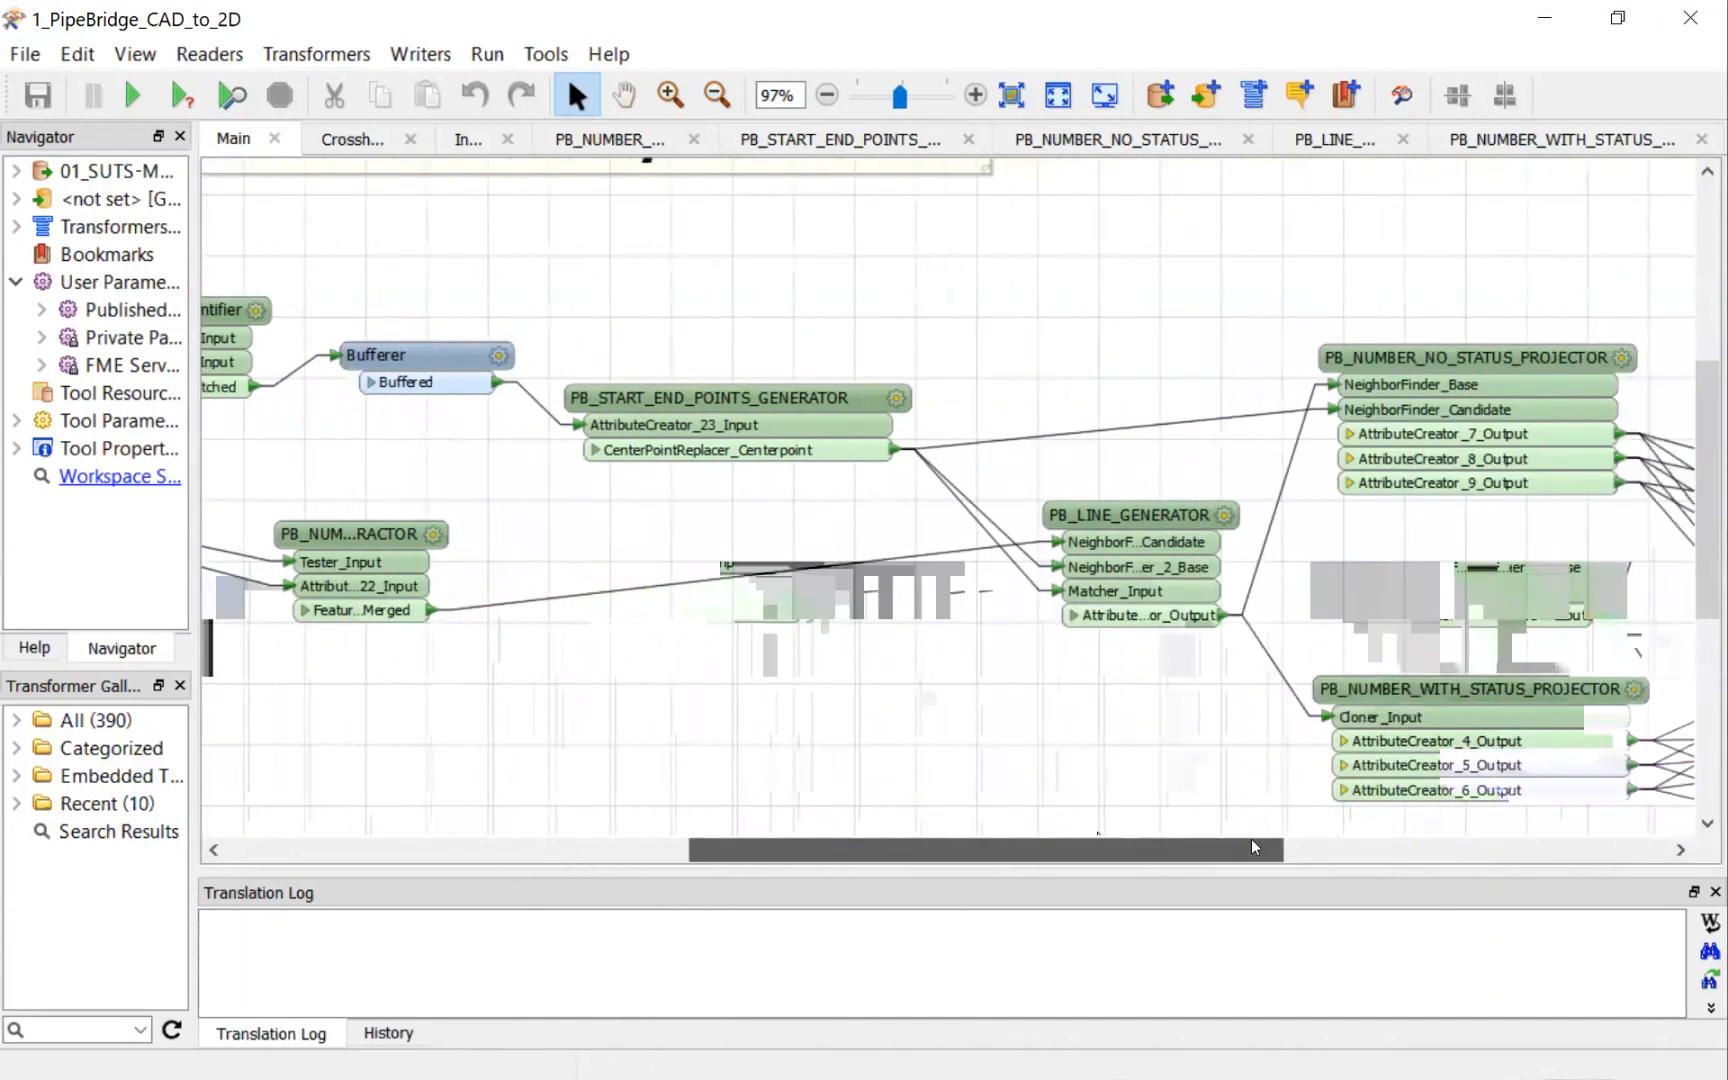
{"action": "scroll", "coordinate": [705, 336], "scroll_direction": "down", "scroll_amount": 1}
{"action": "scroll", "coordinate": [898, 674], "scroll_direction": "down", "scroll_amount": 1}
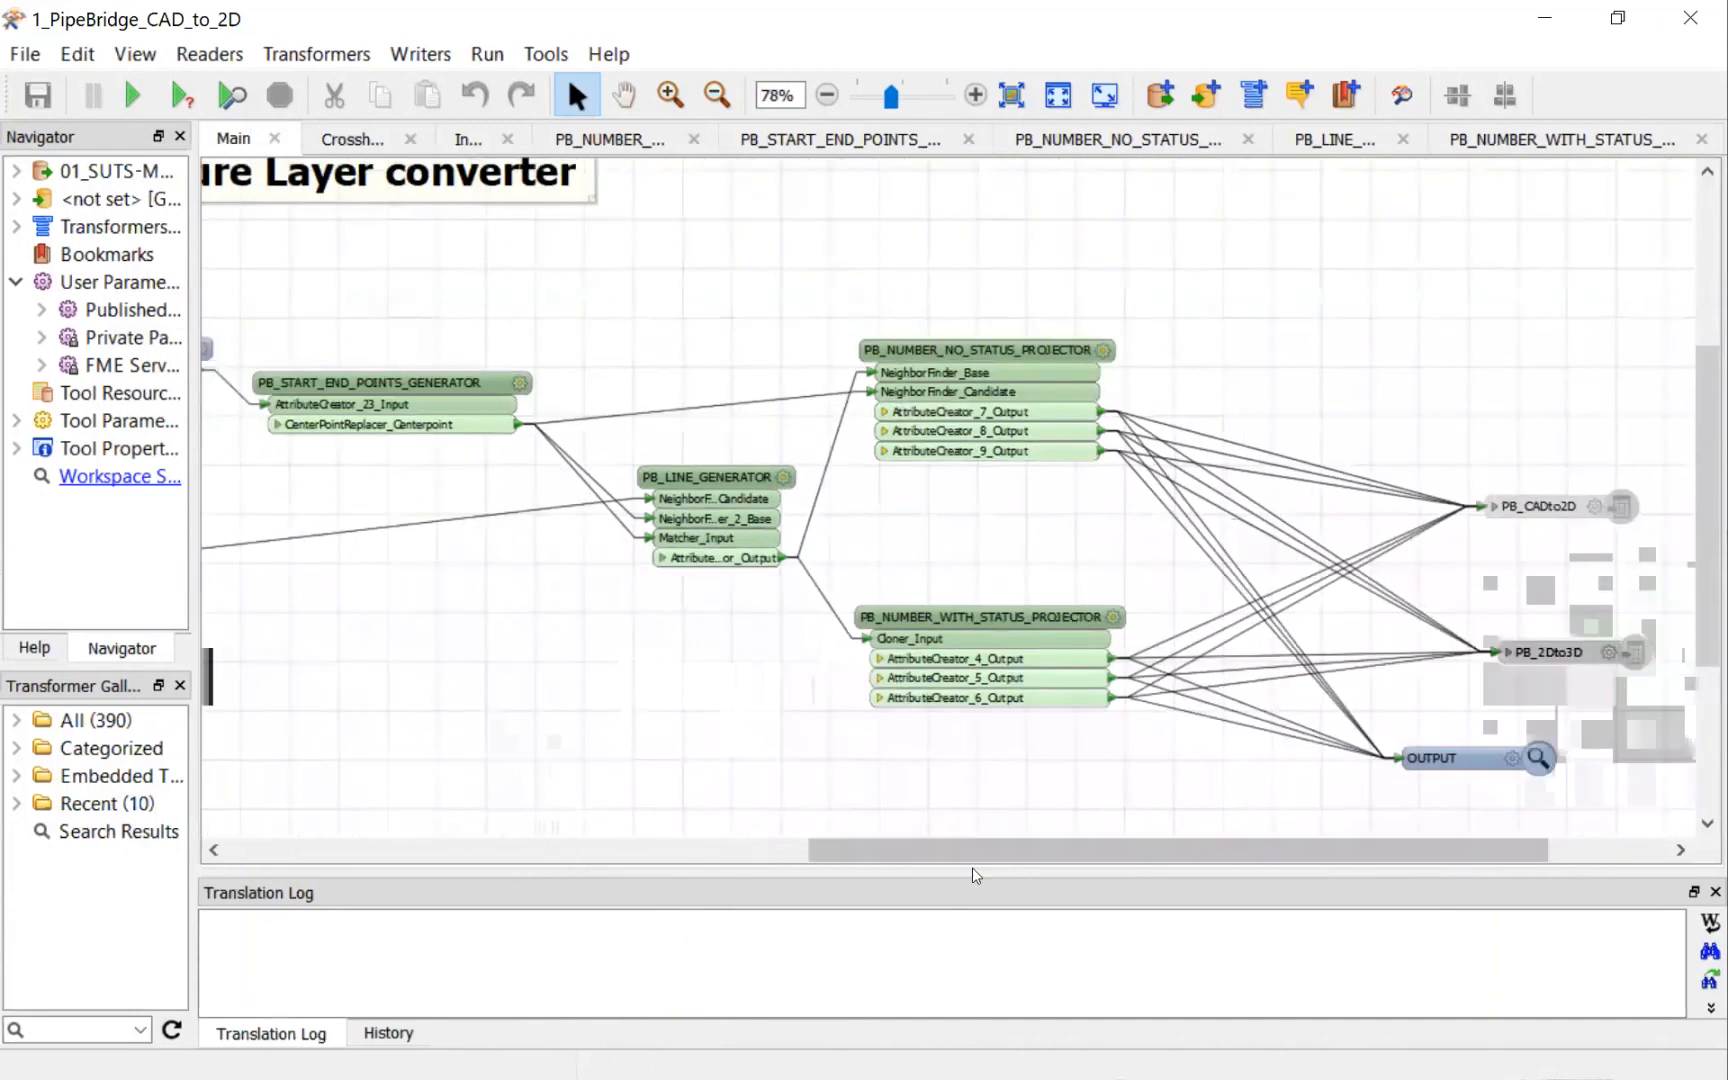
{"action": "left_click_drag", "start_coordinate": [1071, 844], "coordinate": [1218, 862]}
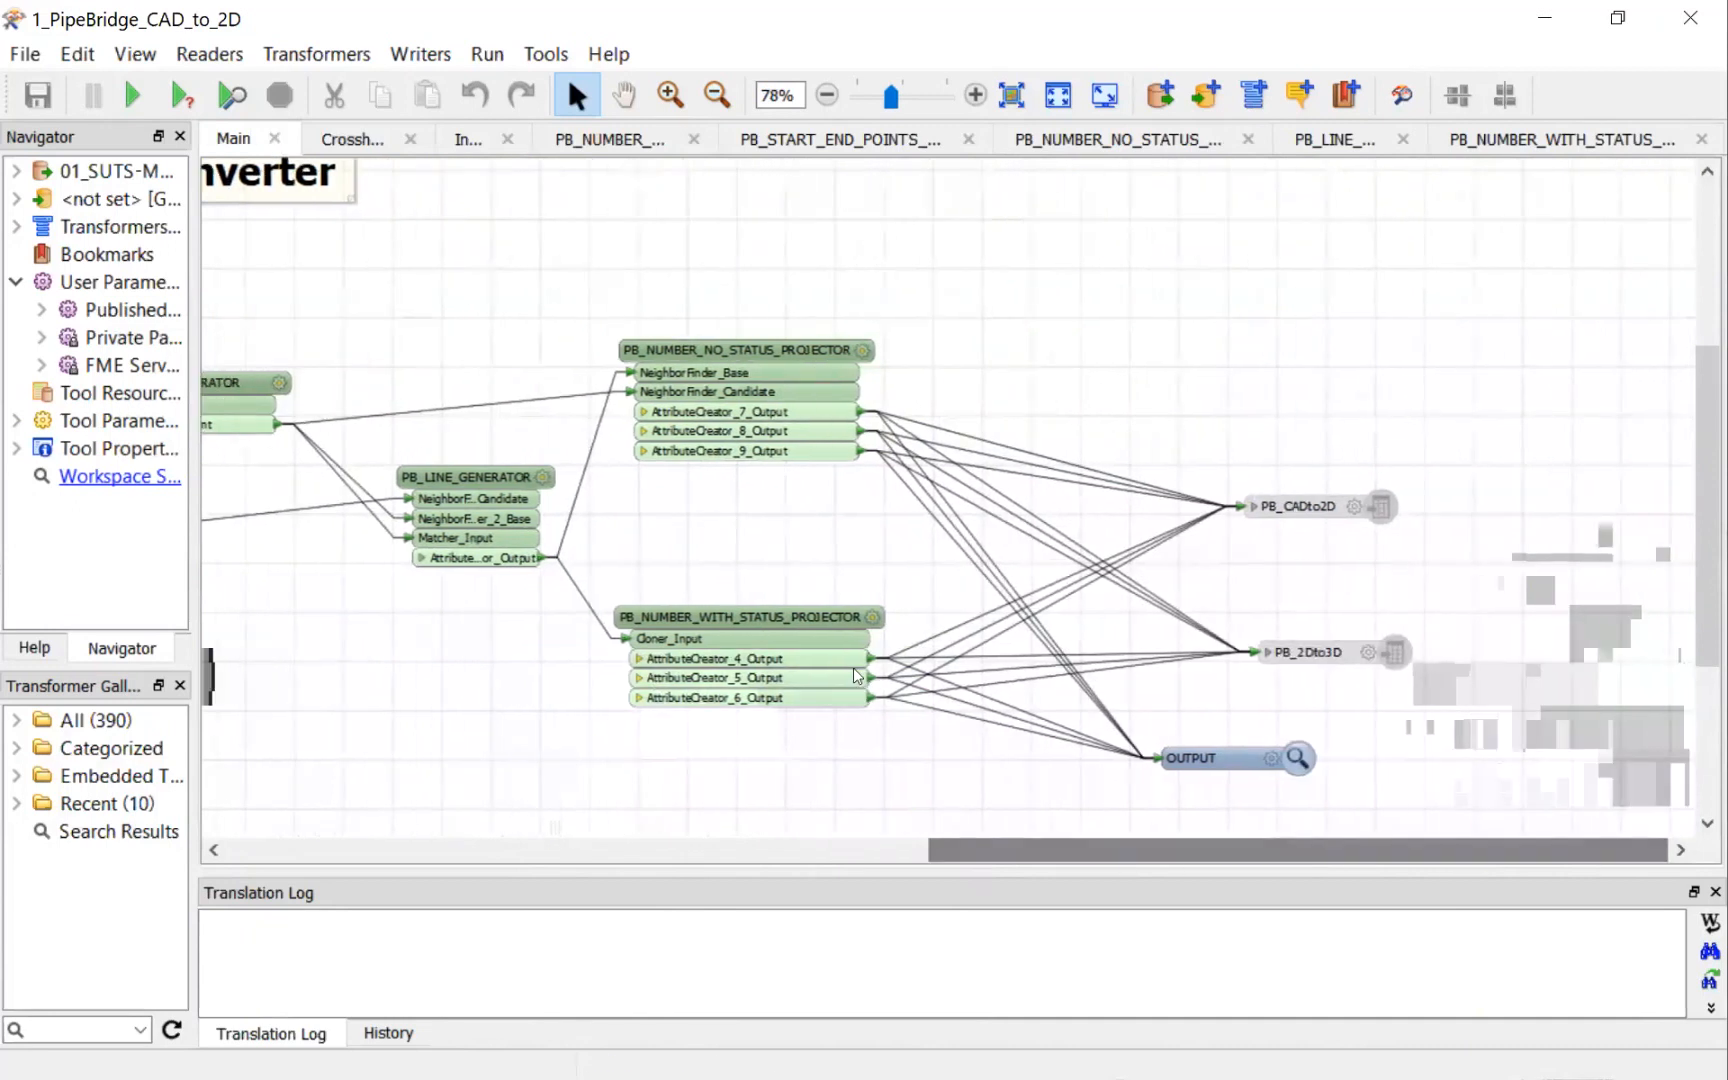
{"action": "scroll", "coordinate": [853, 670], "scroll_direction": "down", "scroll_amount": 1}
{"action": "scroll", "coordinate": [853, 680], "scroll_direction": "up", "scroll_amount": 1}
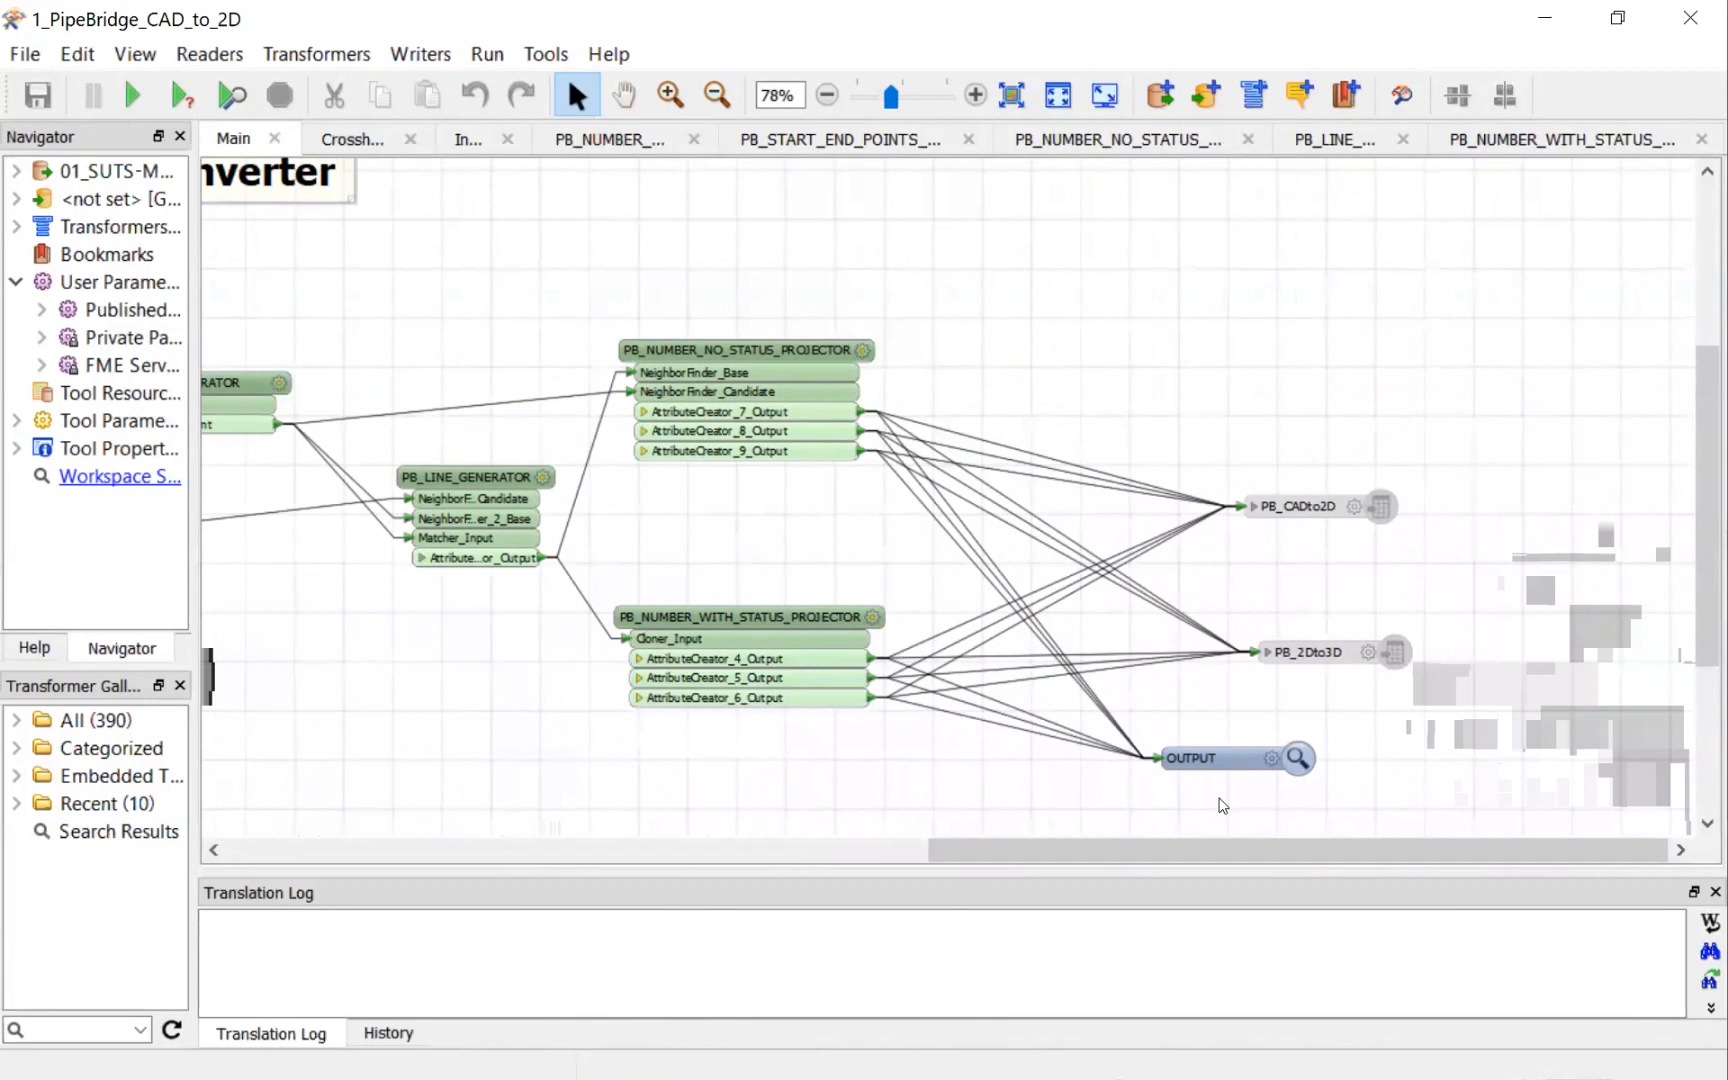
{"action": "scroll", "coordinate": [1274, 383], "scroll_direction": "down", "scroll_amount": 4}
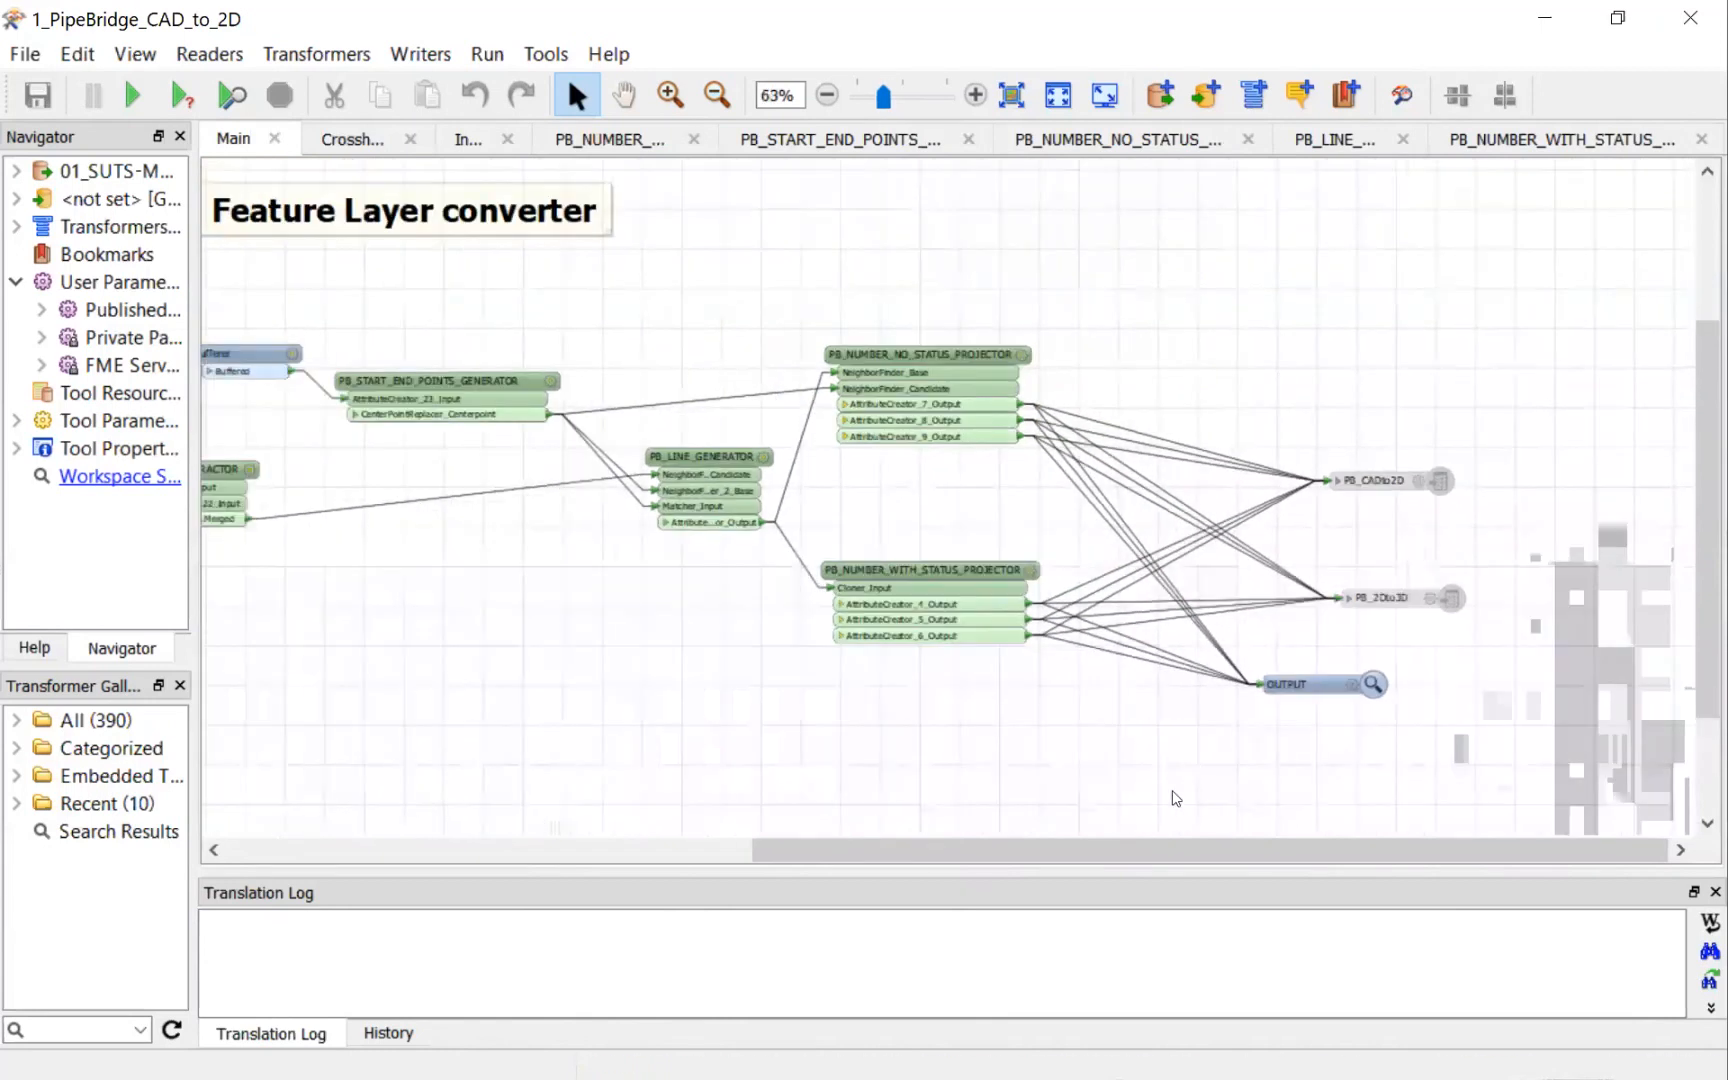
{"action": "left_click_drag", "start_coordinate": [882, 842], "coordinate": [941, 840]}
{"action": "scroll", "coordinate": [950, 715], "scroll_direction": "down", "scroll_amount": 2}
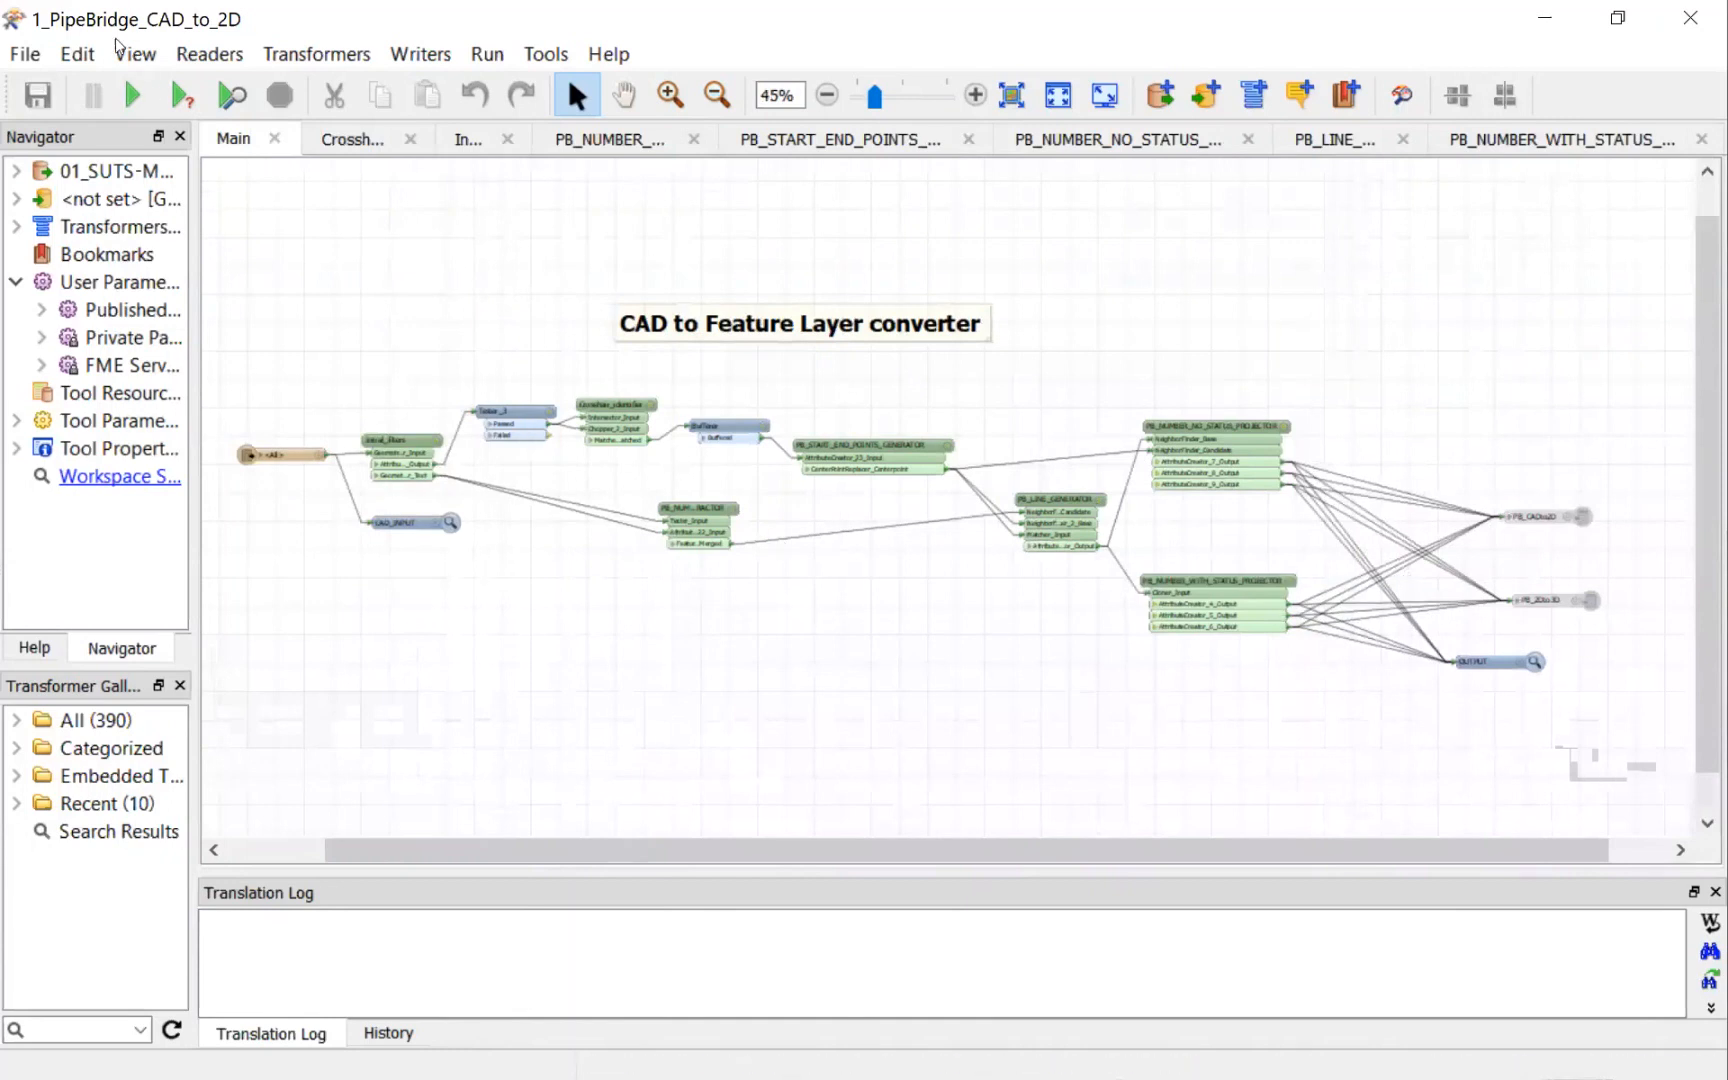
Step: Run the 1_PipeBridge_CAD_to_2D workspace, enlarge the Translation Log and highlight the session duration in seconds
{"action": "left_click", "coordinate": [132, 95]}
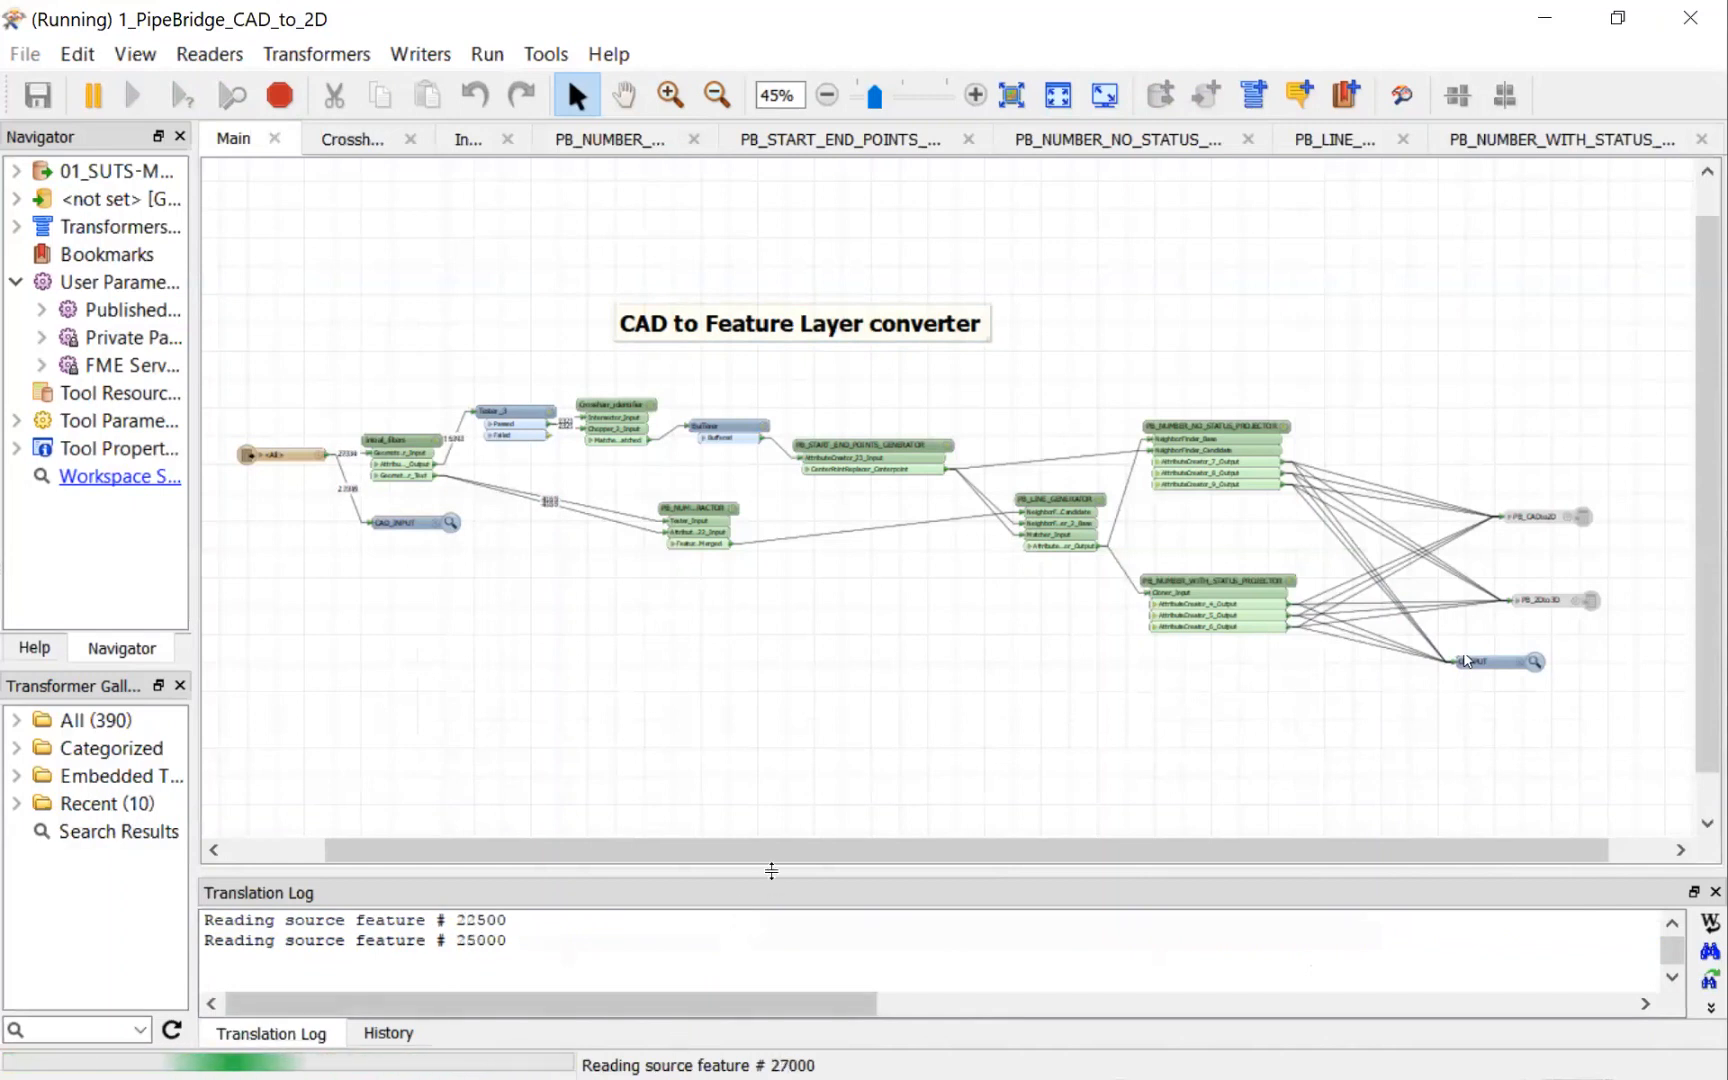
{"action": "left_click_drag", "start_coordinate": [773, 872], "coordinate": [773, 669]}
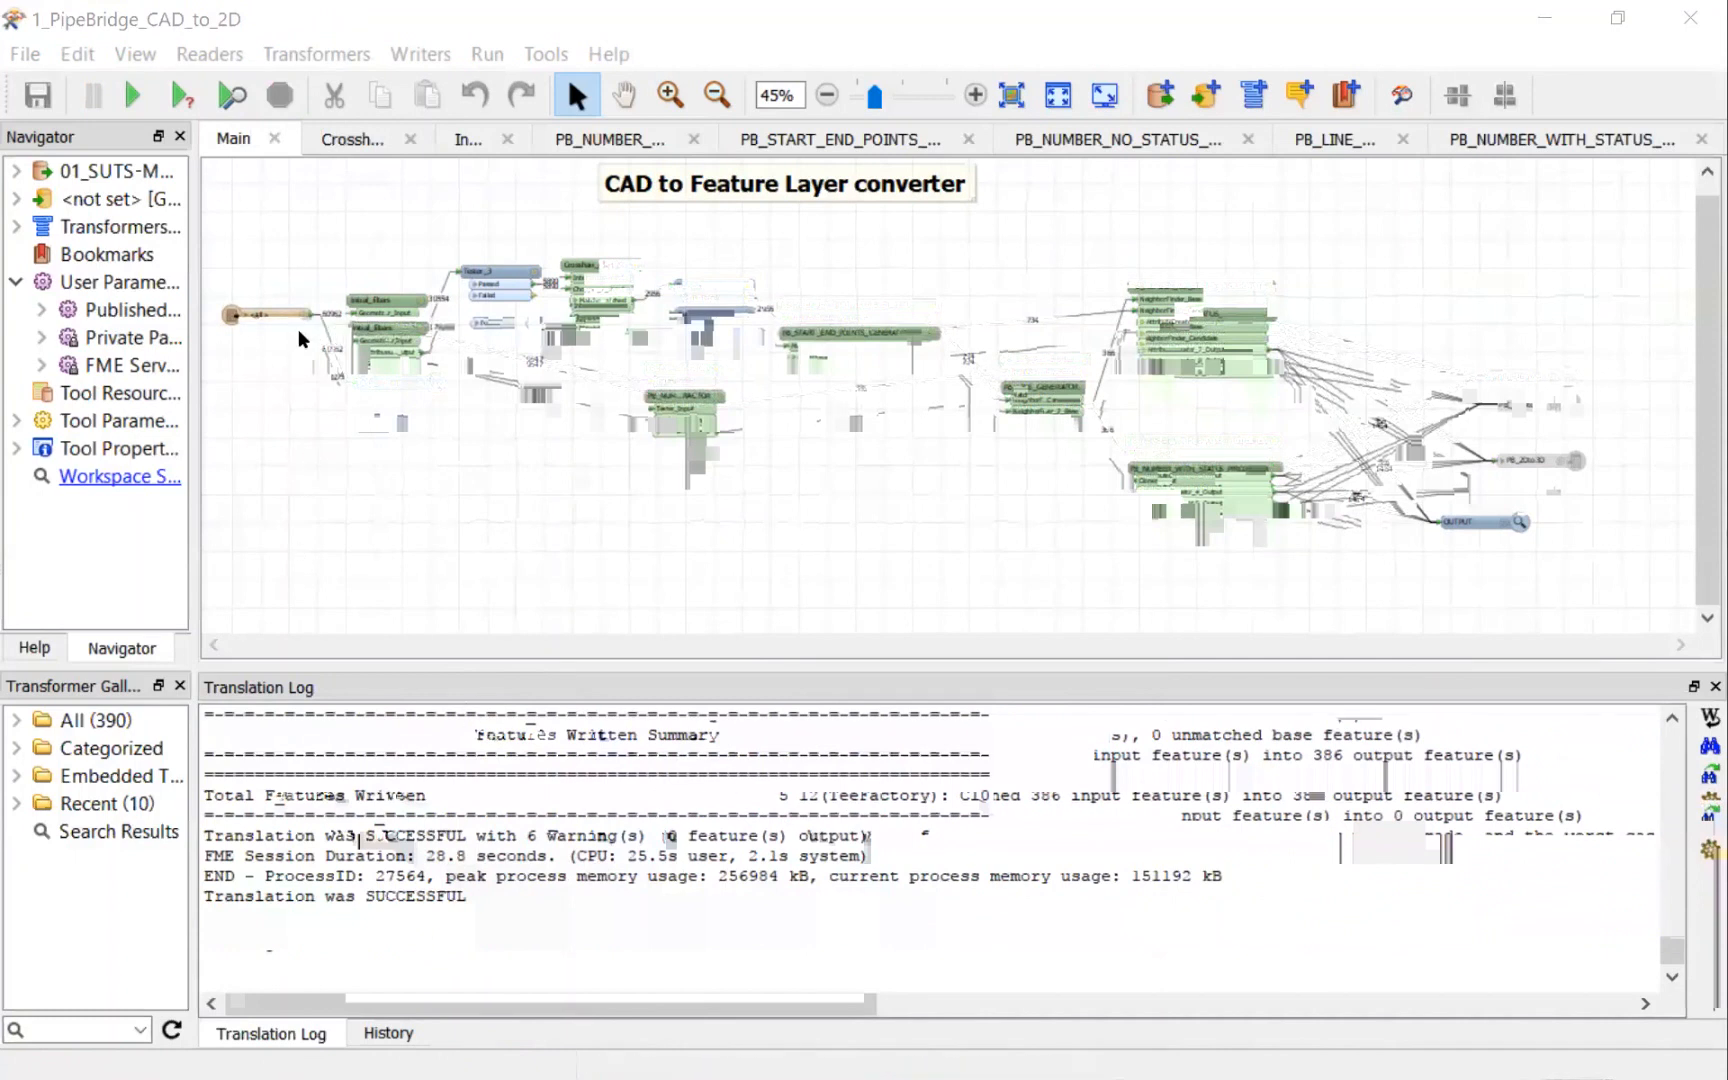
{"action": "double_click", "coordinate": [441, 846]}
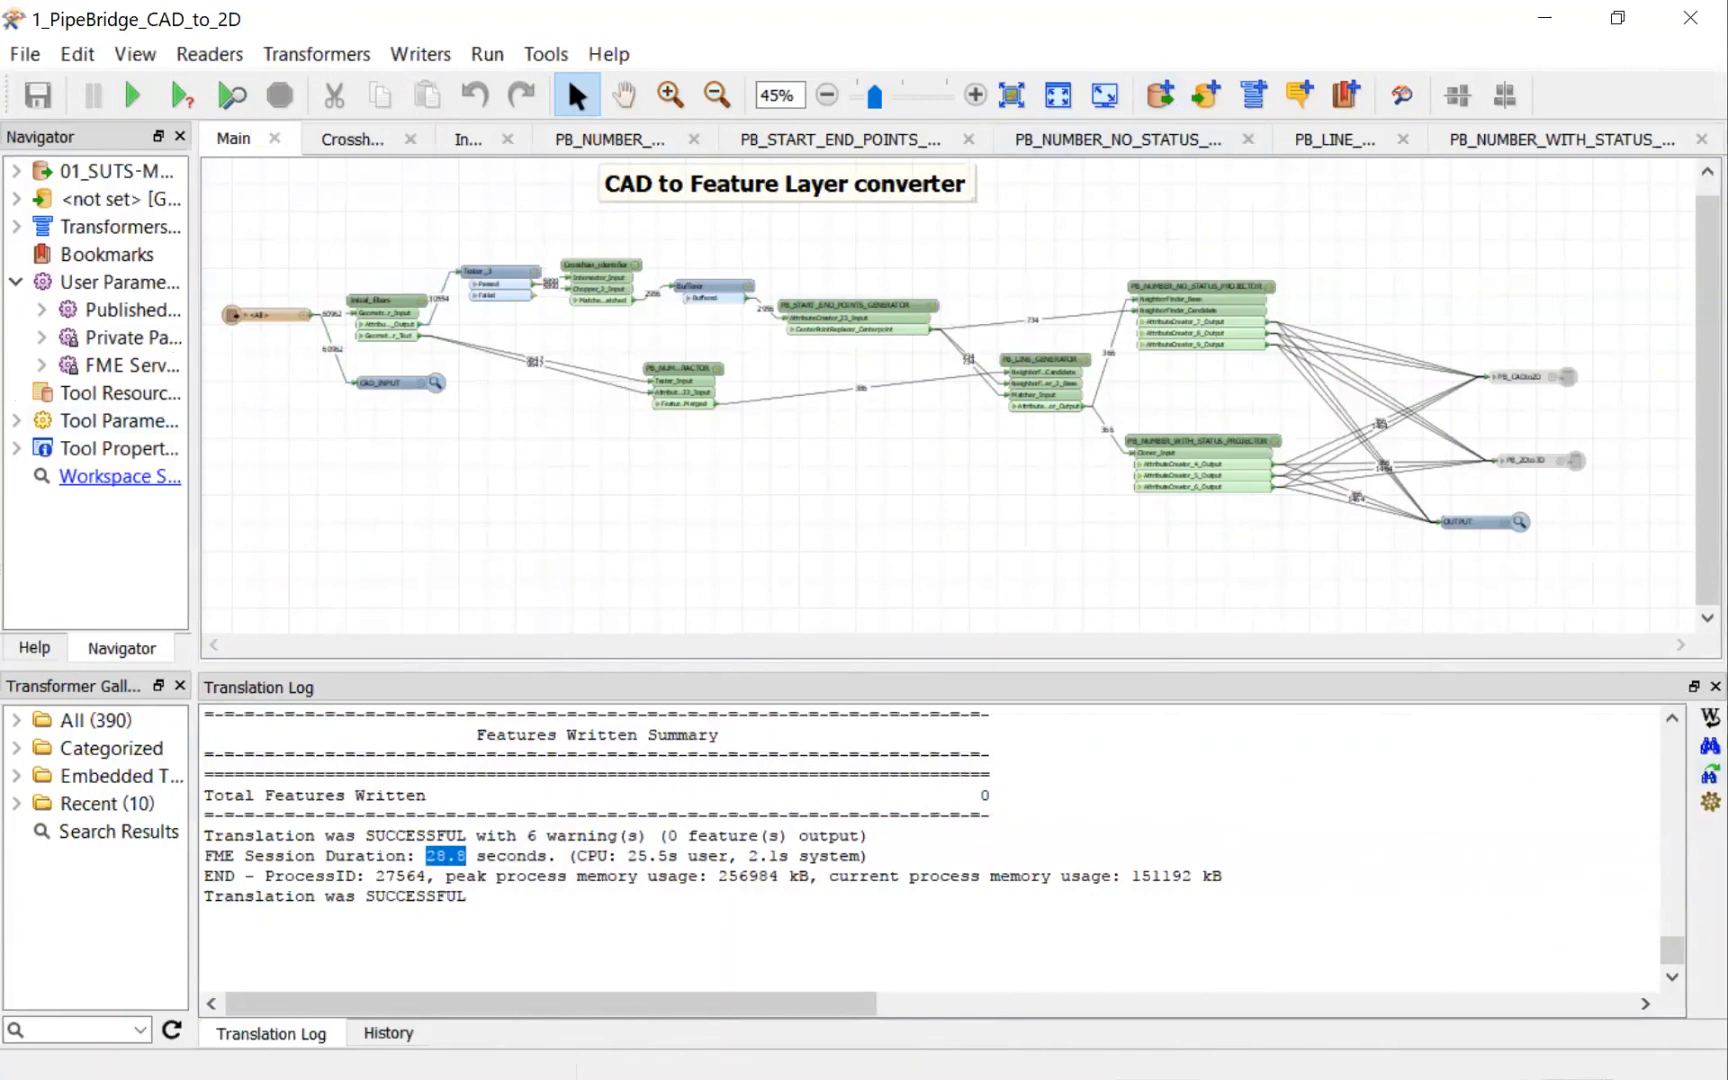
Step: Switch to FME Data Inspector, maximize its window and widen the graphics view by narrowing the panes beside it
{"action": "key", "text": "alt+Tab"}
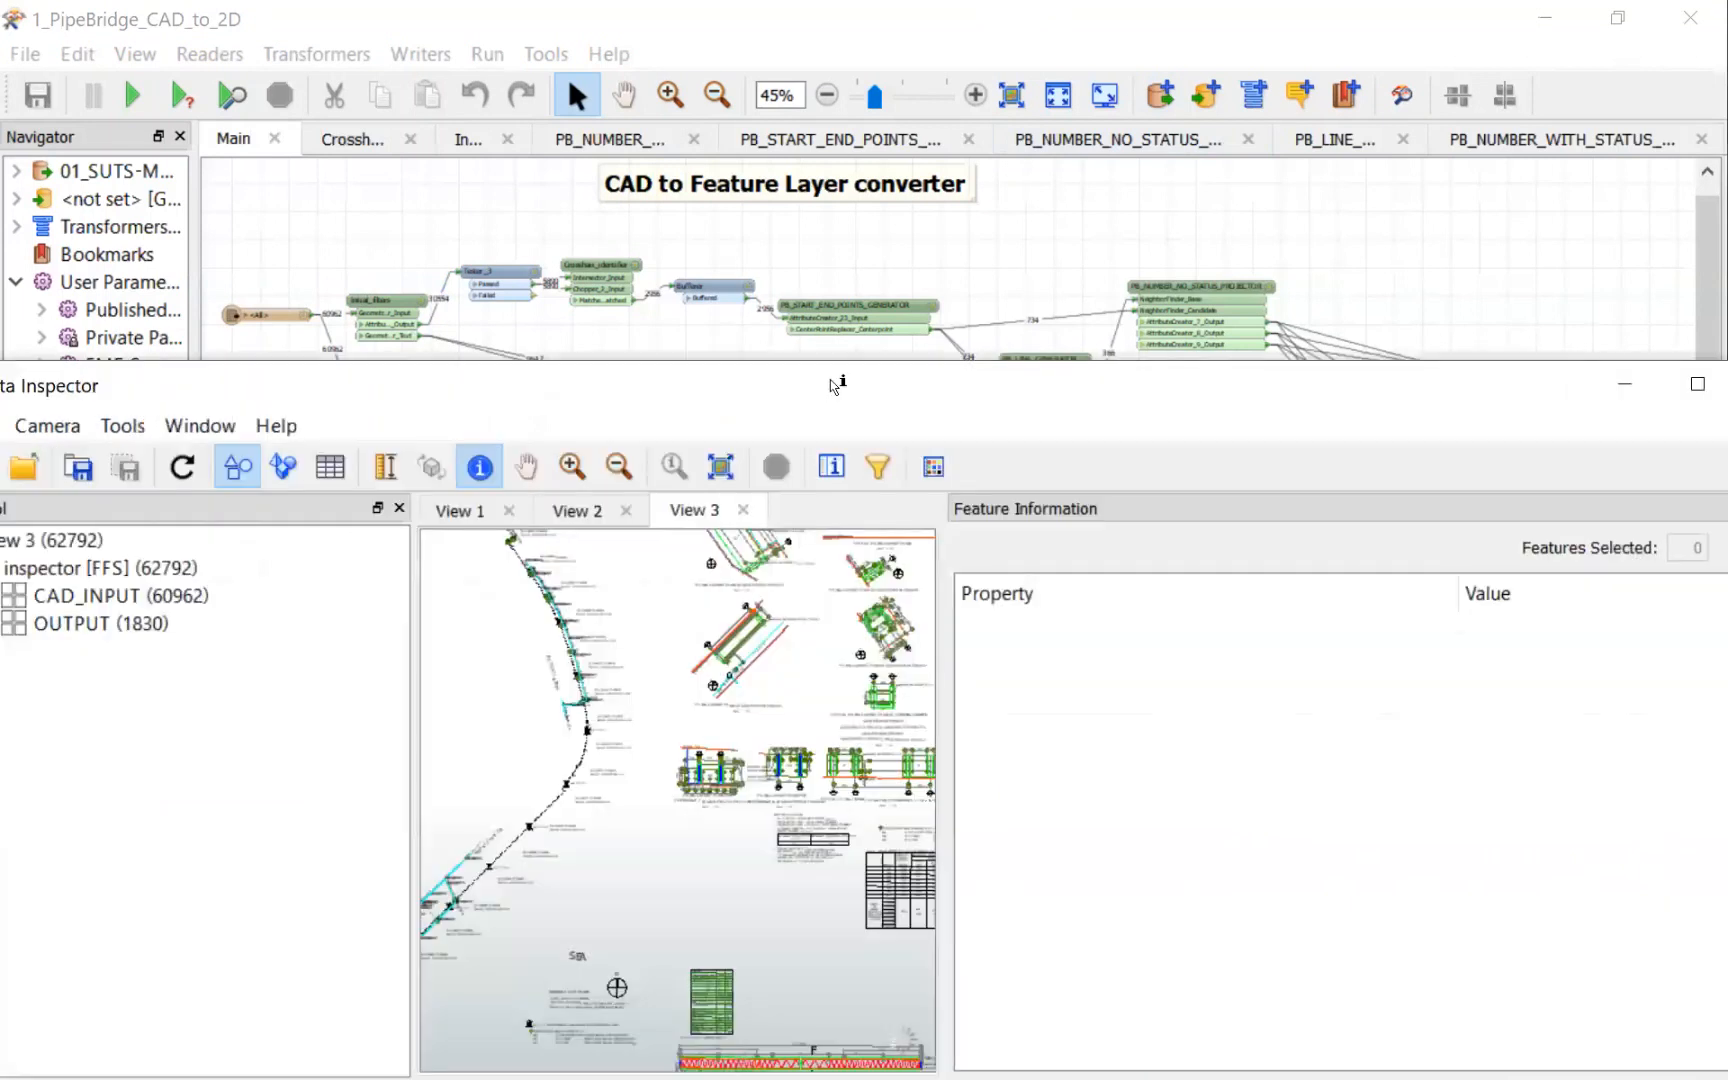
{"action": "double_click", "coordinate": [836, 386]}
{"action": "left_click_drag", "start_coordinate": [523, 513], "coordinate": [358, 513]}
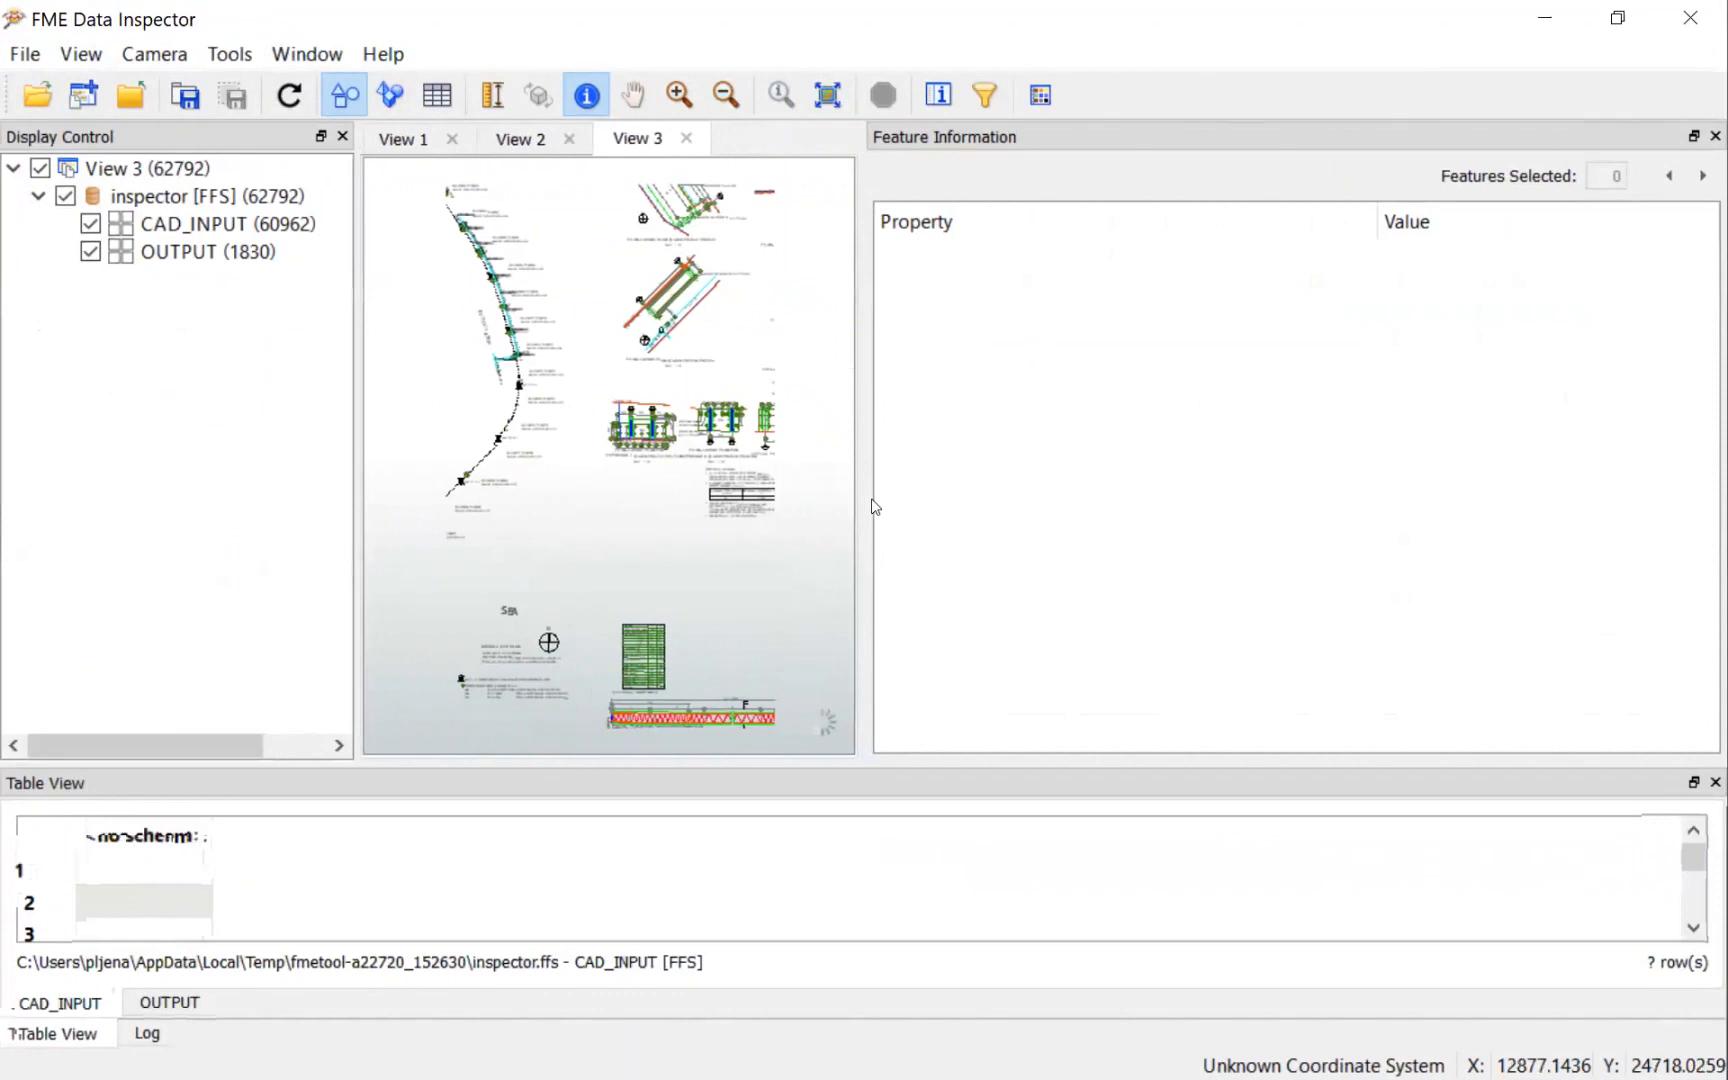
{"action": "left_click_drag", "start_coordinate": [869, 501], "coordinate": [1593, 544]}
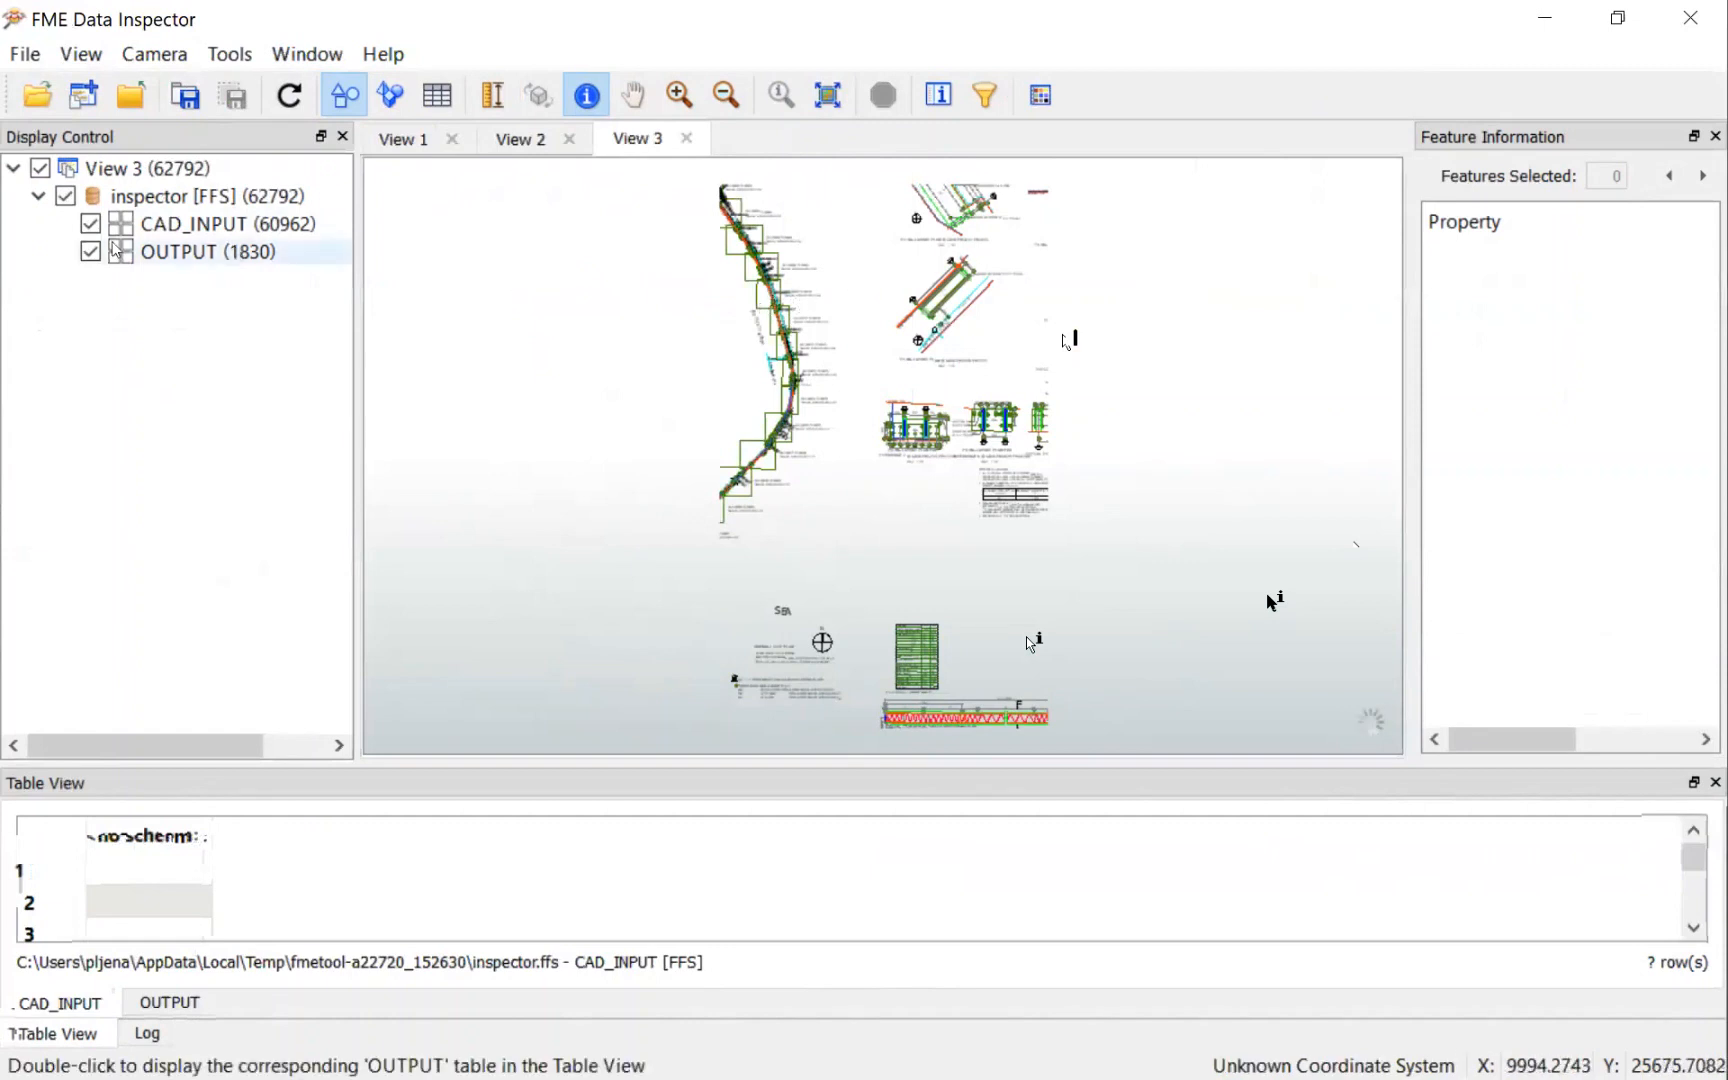
Step: Inspect the pipe bridge drawing of CAD_INPUT close up around the SB1 support near labels 530 and 531
{"action": "mouse_move", "coordinate": [92, 230]}
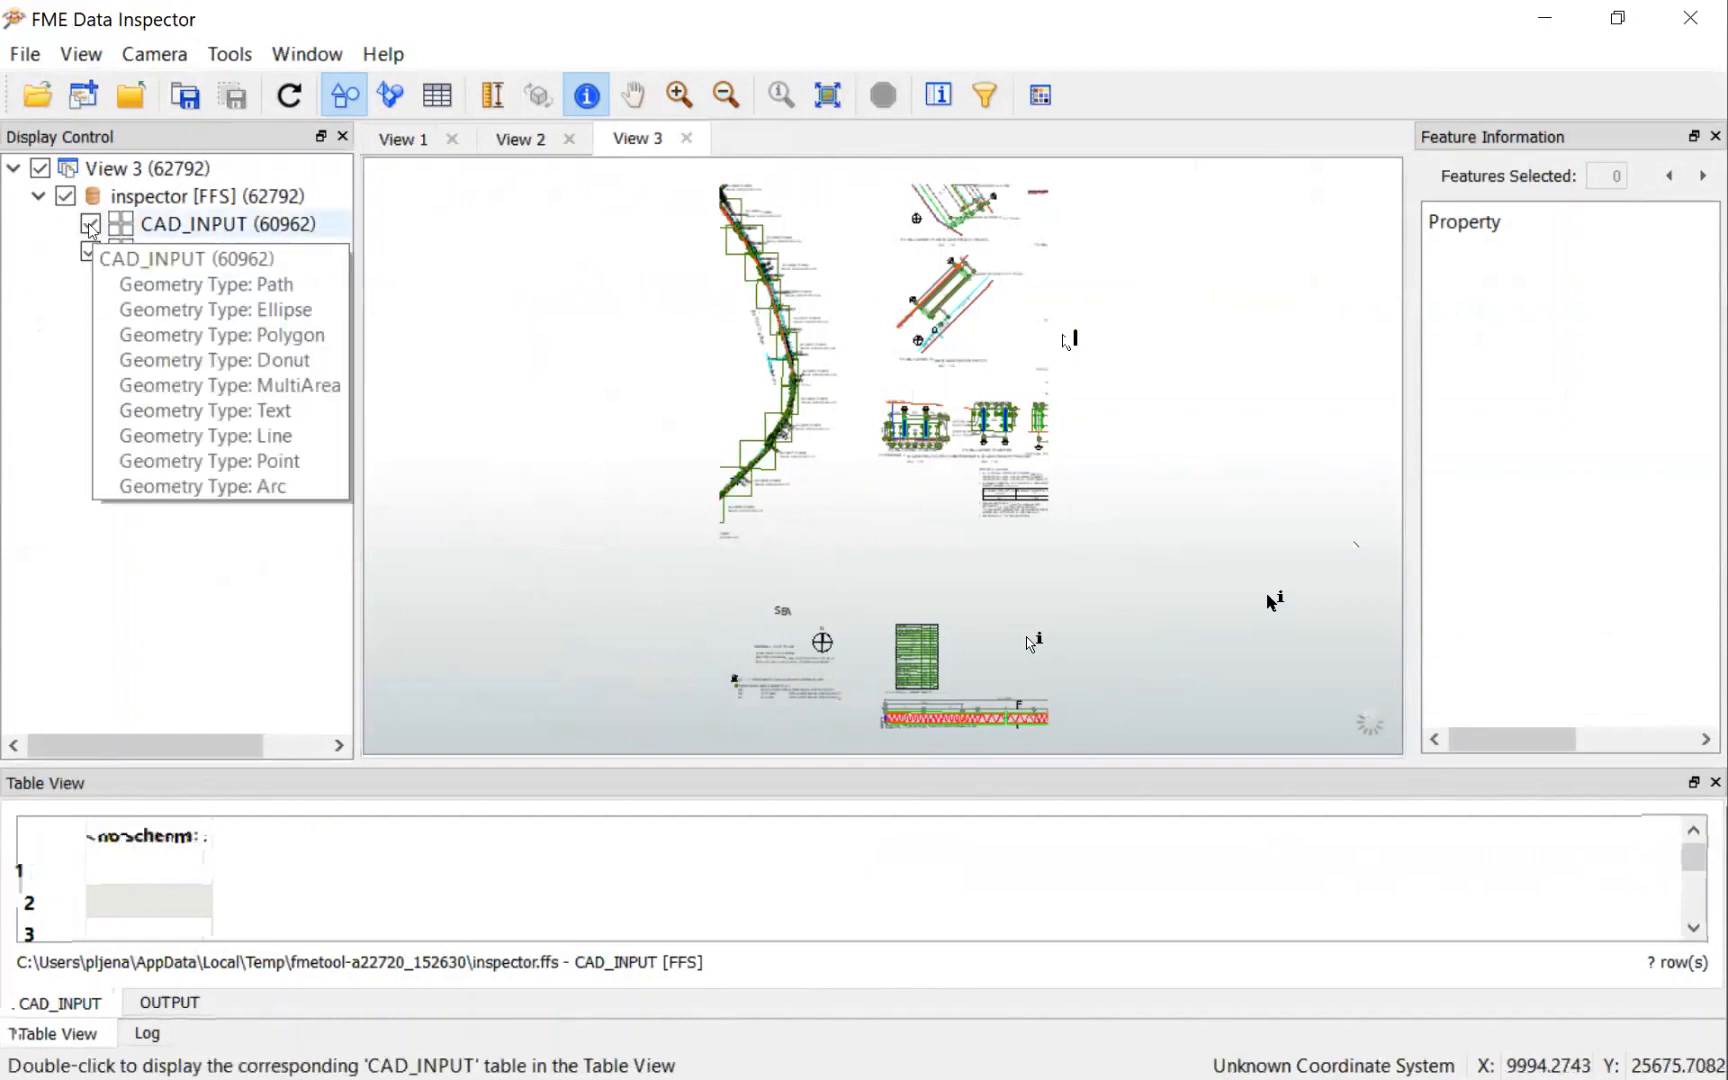
{"action": "scroll", "coordinate": [758, 408], "scroll_direction": "up", "scroll_amount": 4}
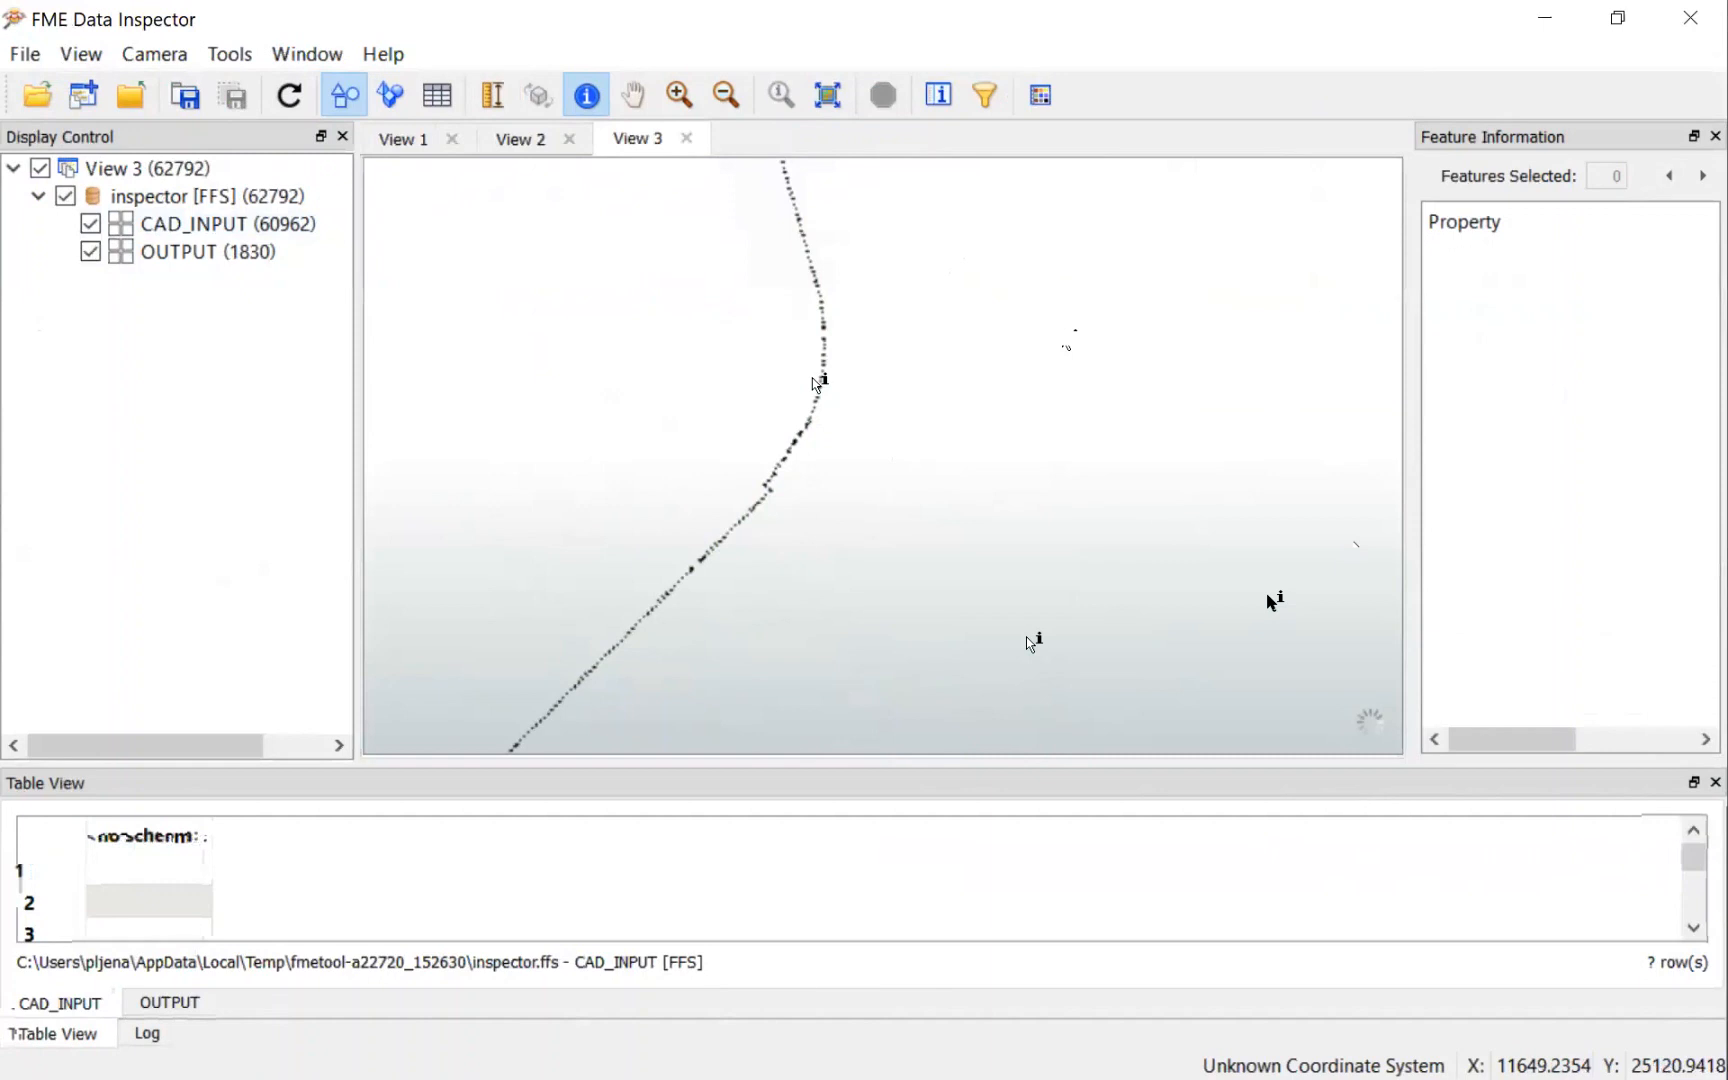
{"action": "scroll", "coordinate": [798, 460], "scroll_direction": "up", "scroll_amount": 5}
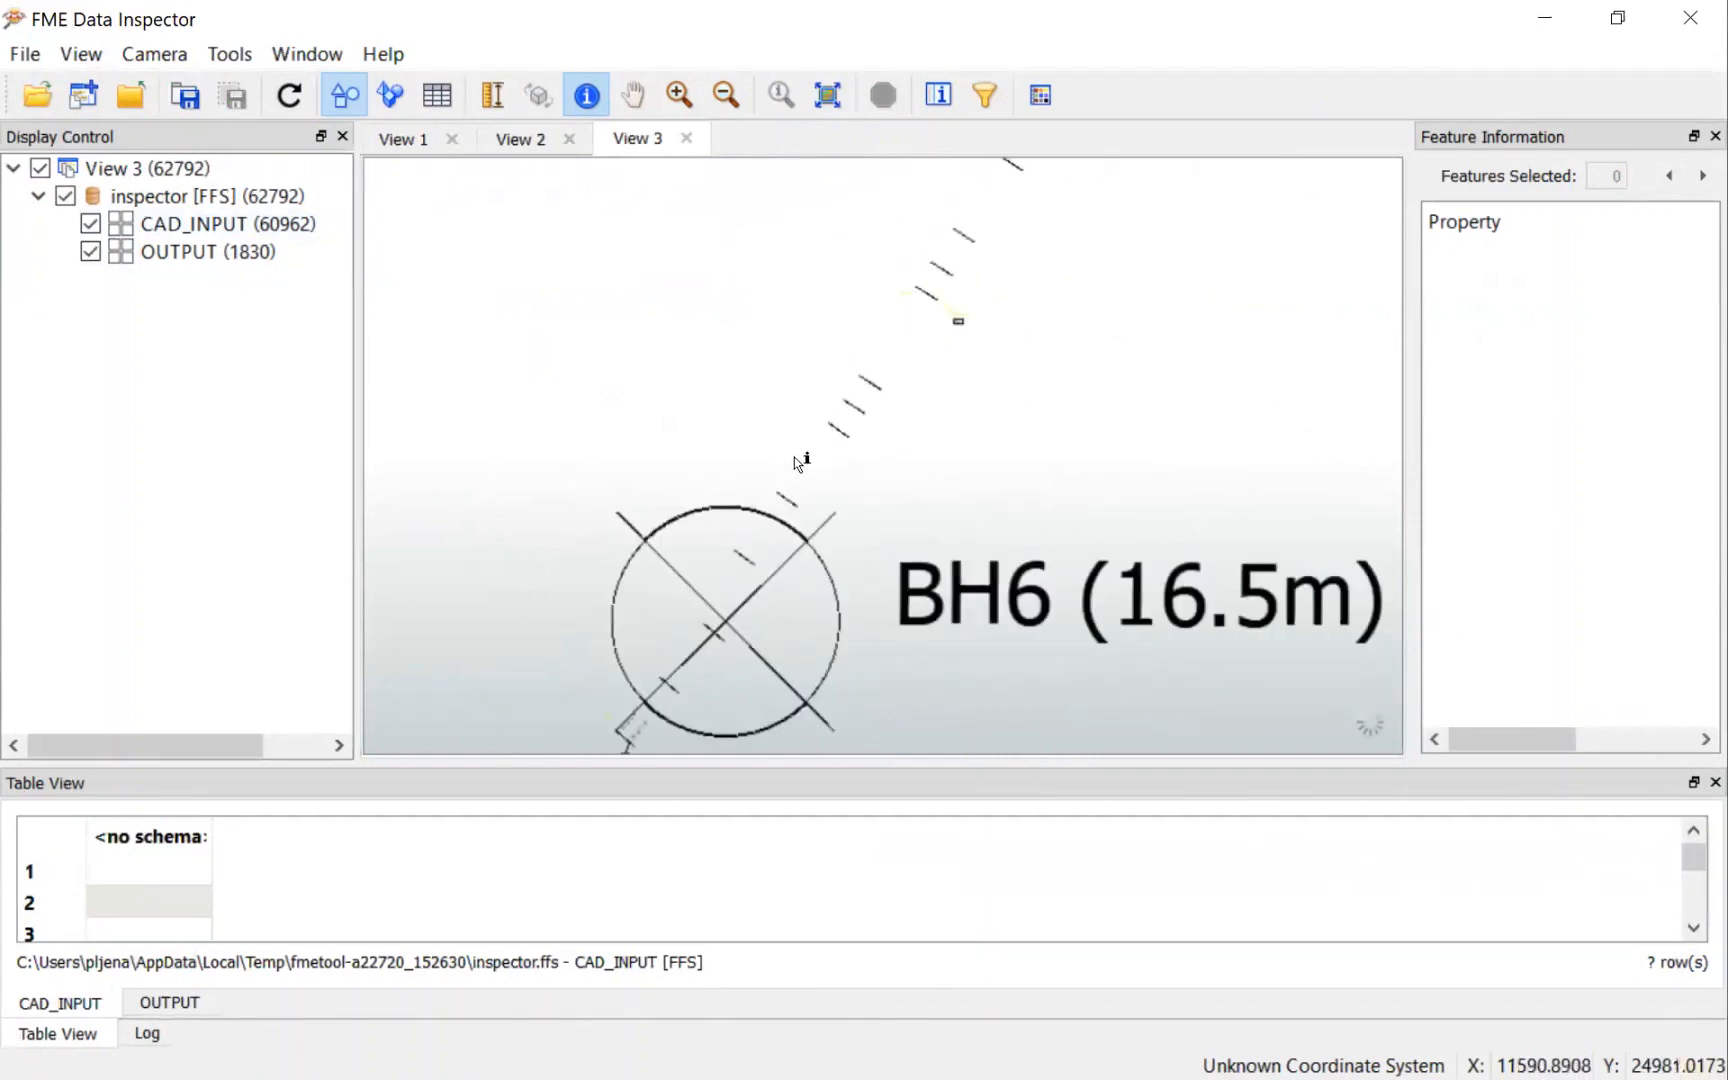
{"action": "scroll", "coordinate": [798, 460], "scroll_direction": "up", "scroll_amount": 5}
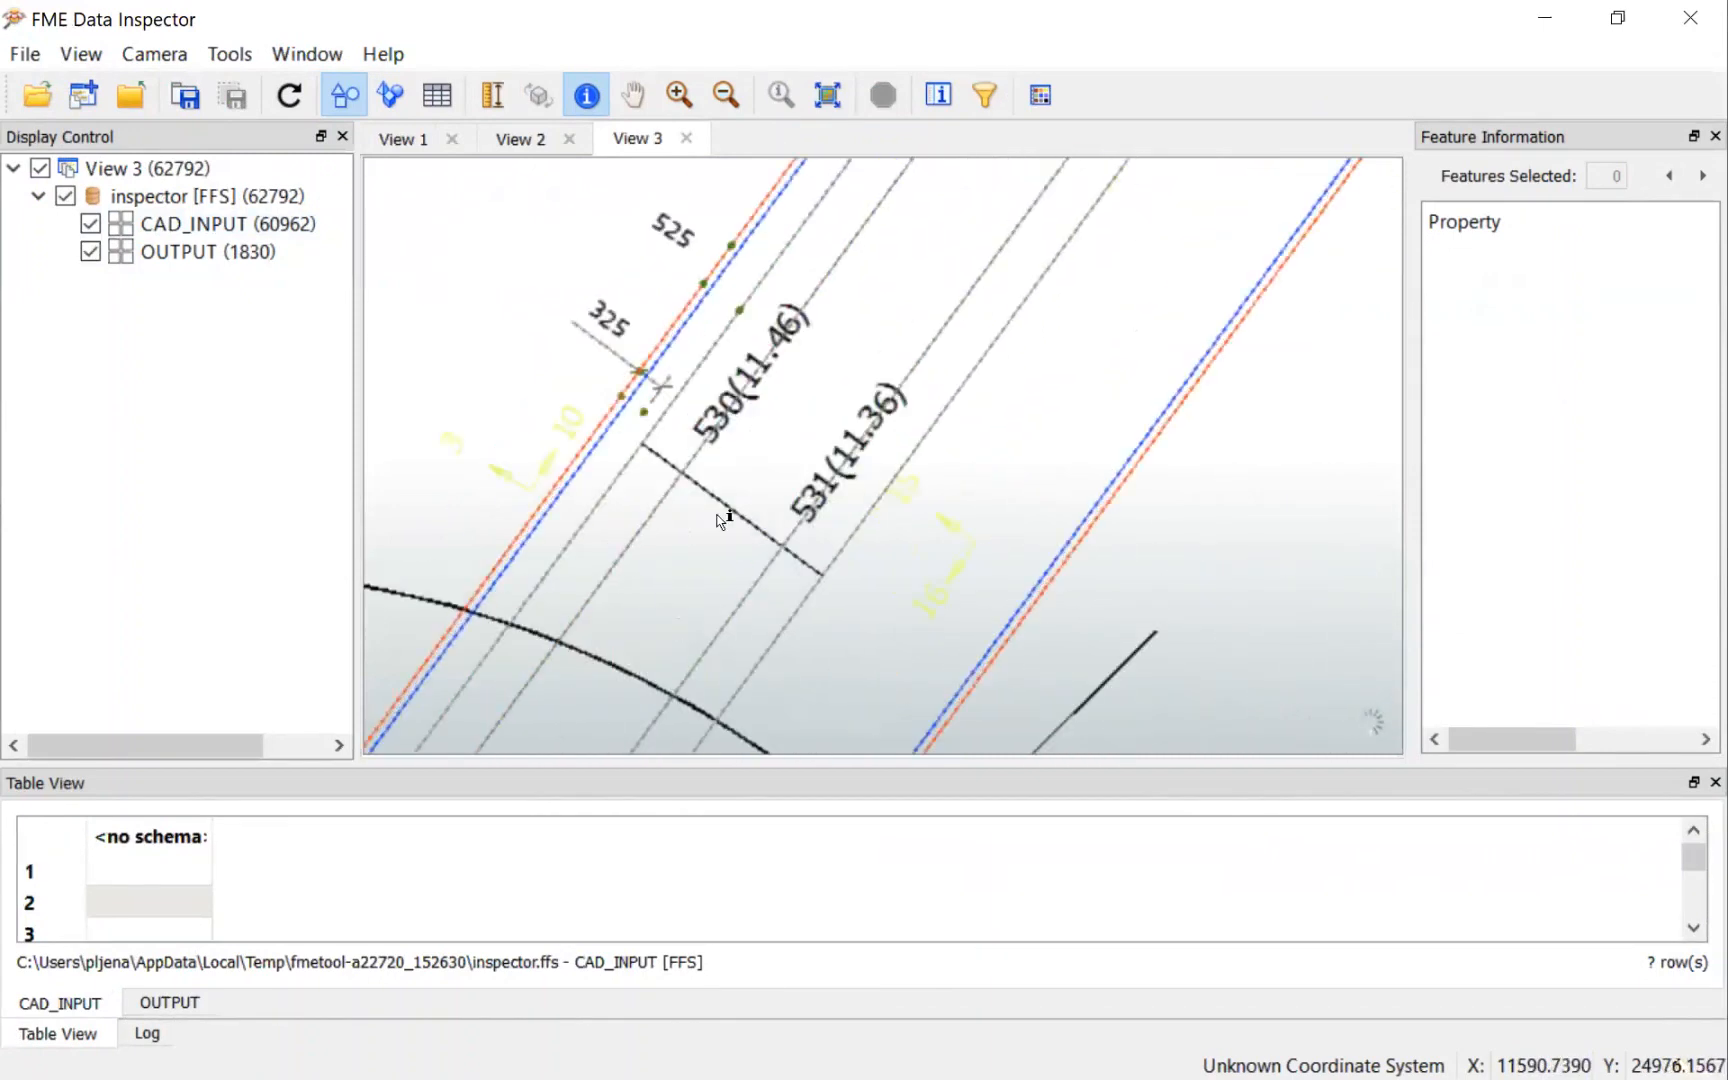
{"action": "scroll", "coordinate": [664, 509], "scroll_direction": "up", "scroll_amount": 5}
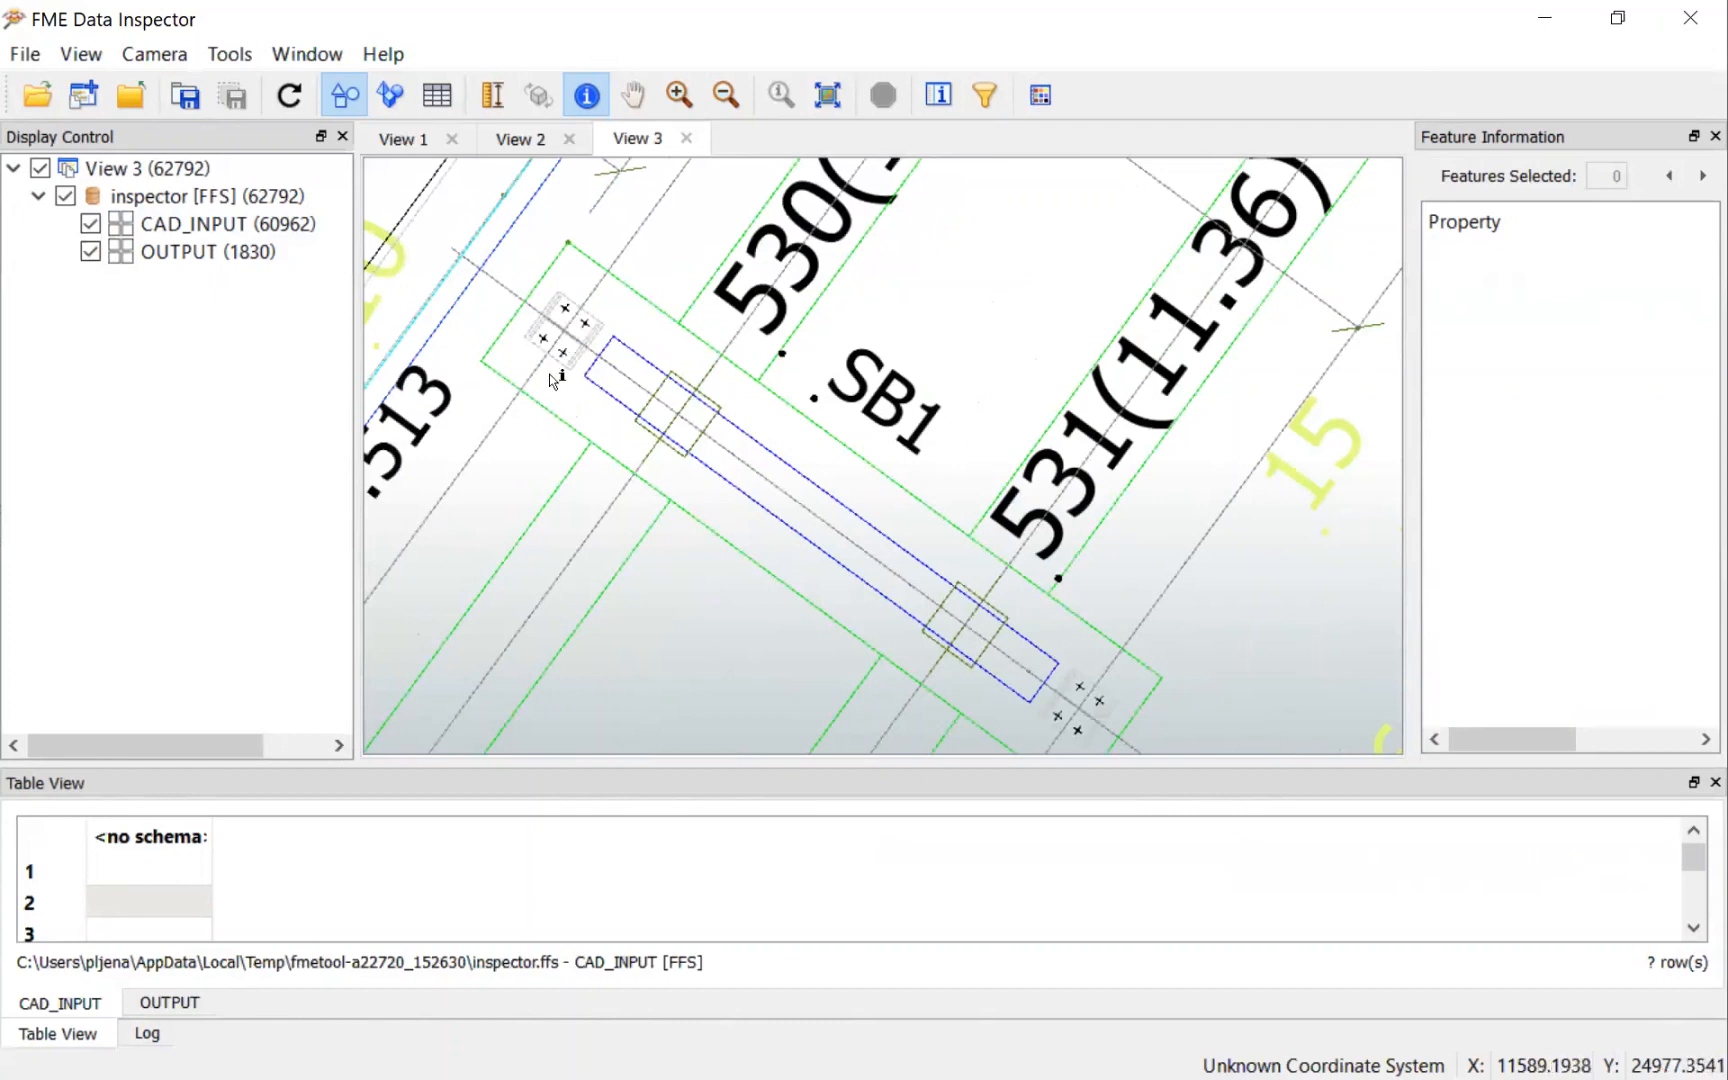
Step: Hide CAD_INPUT so only OUTPUT is drawn, and select a group of its pipe bridge lines to view their attributes
{"action": "scroll", "coordinate": [680, 297], "scroll_direction": "down", "scroll_amount": 1}
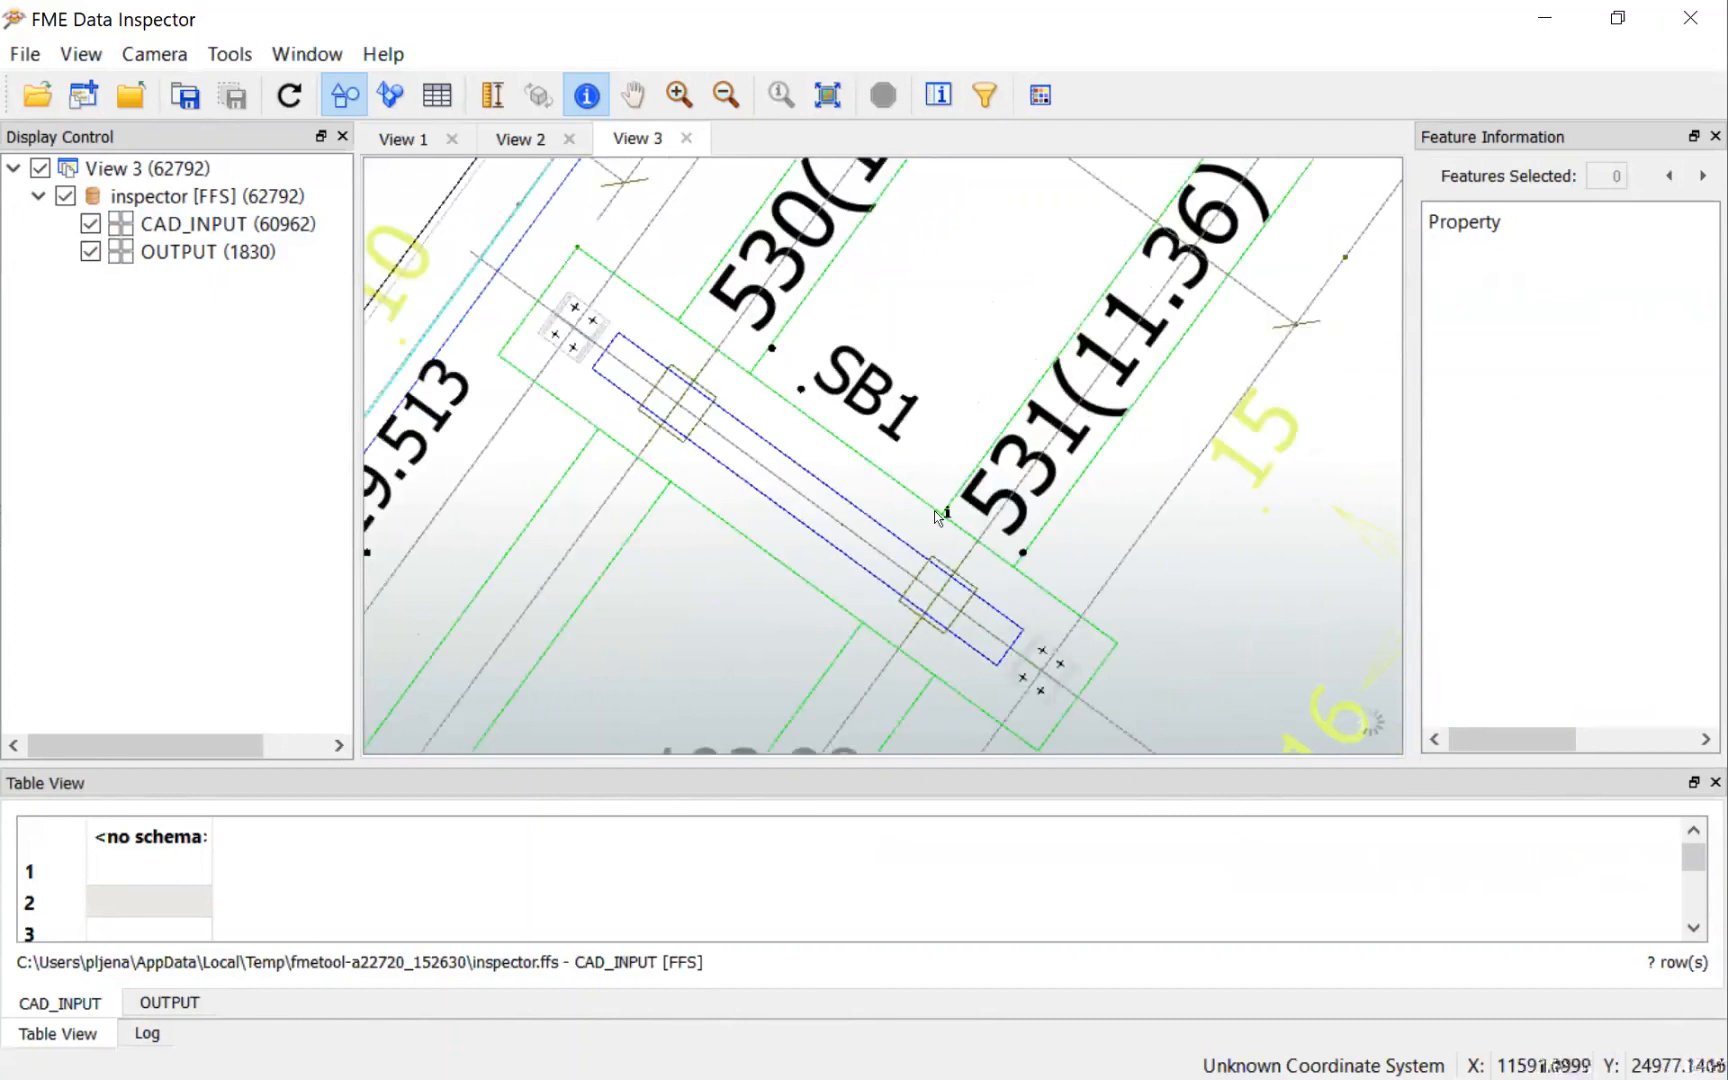
{"action": "left_click", "coordinate": [90, 224]}
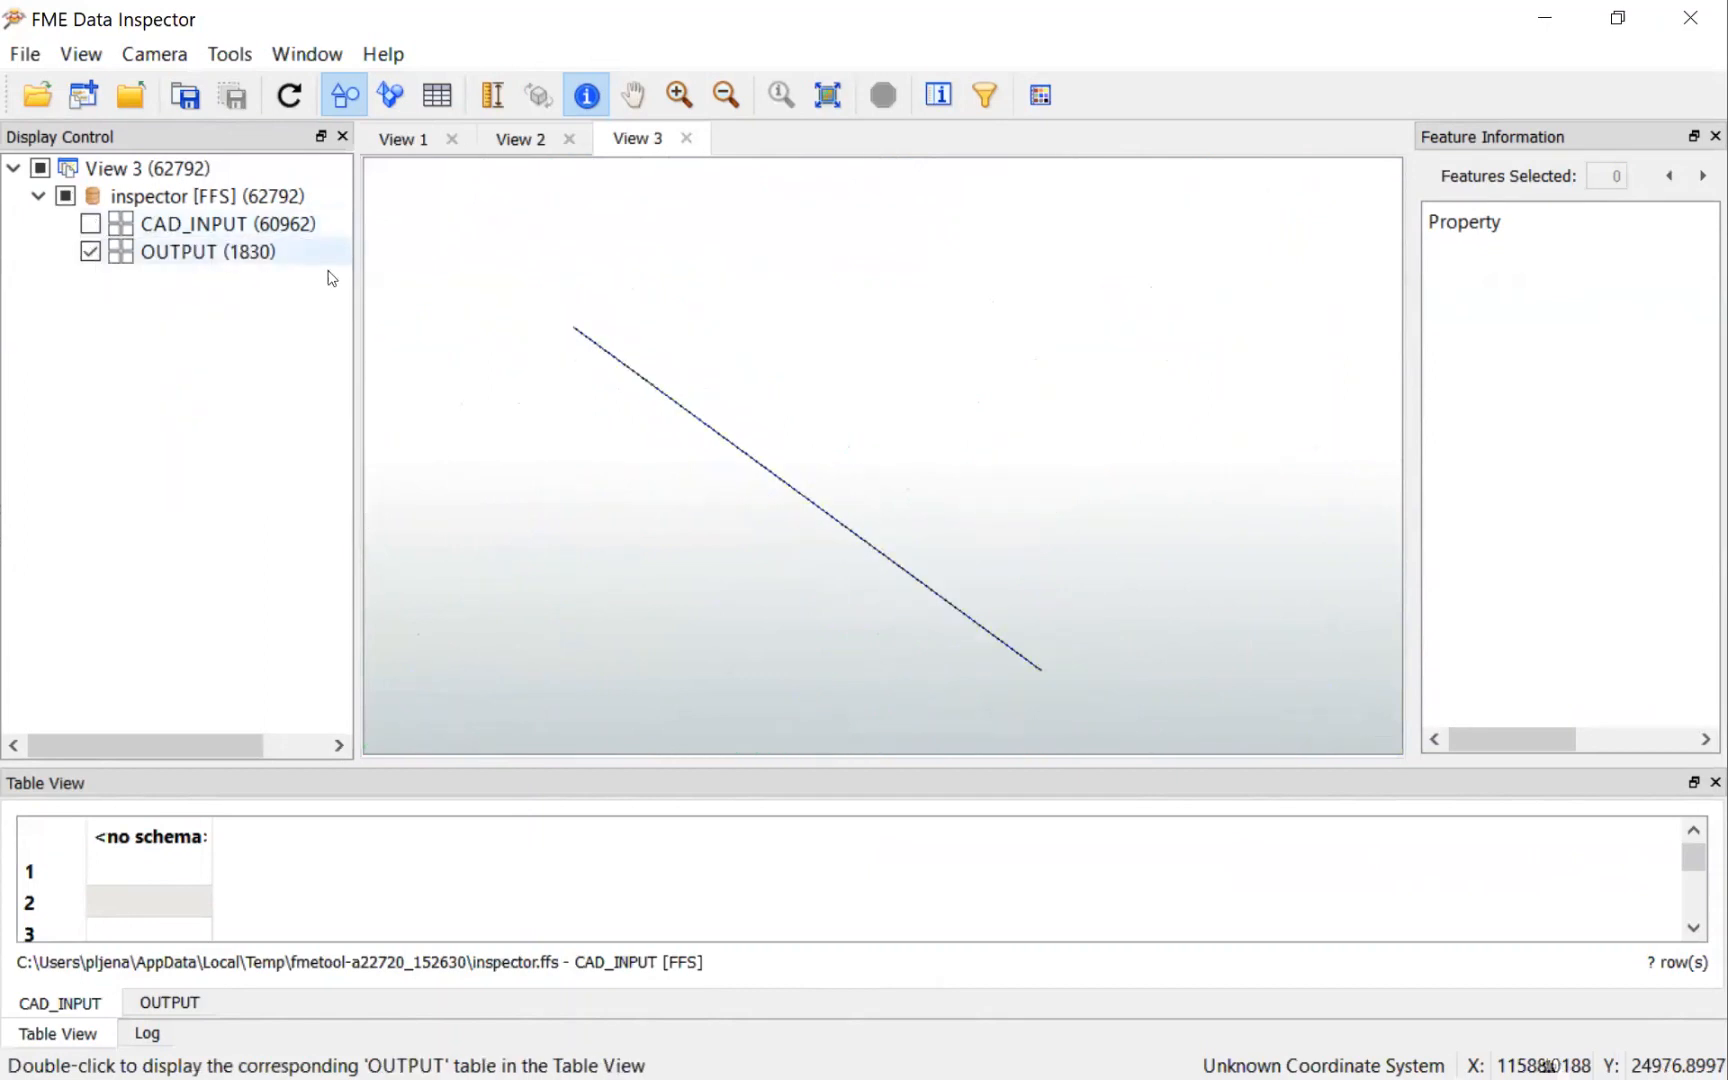
{"action": "scroll", "coordinate": [997, 365], "scroll_direction": "down", "scroll_amount": 6}
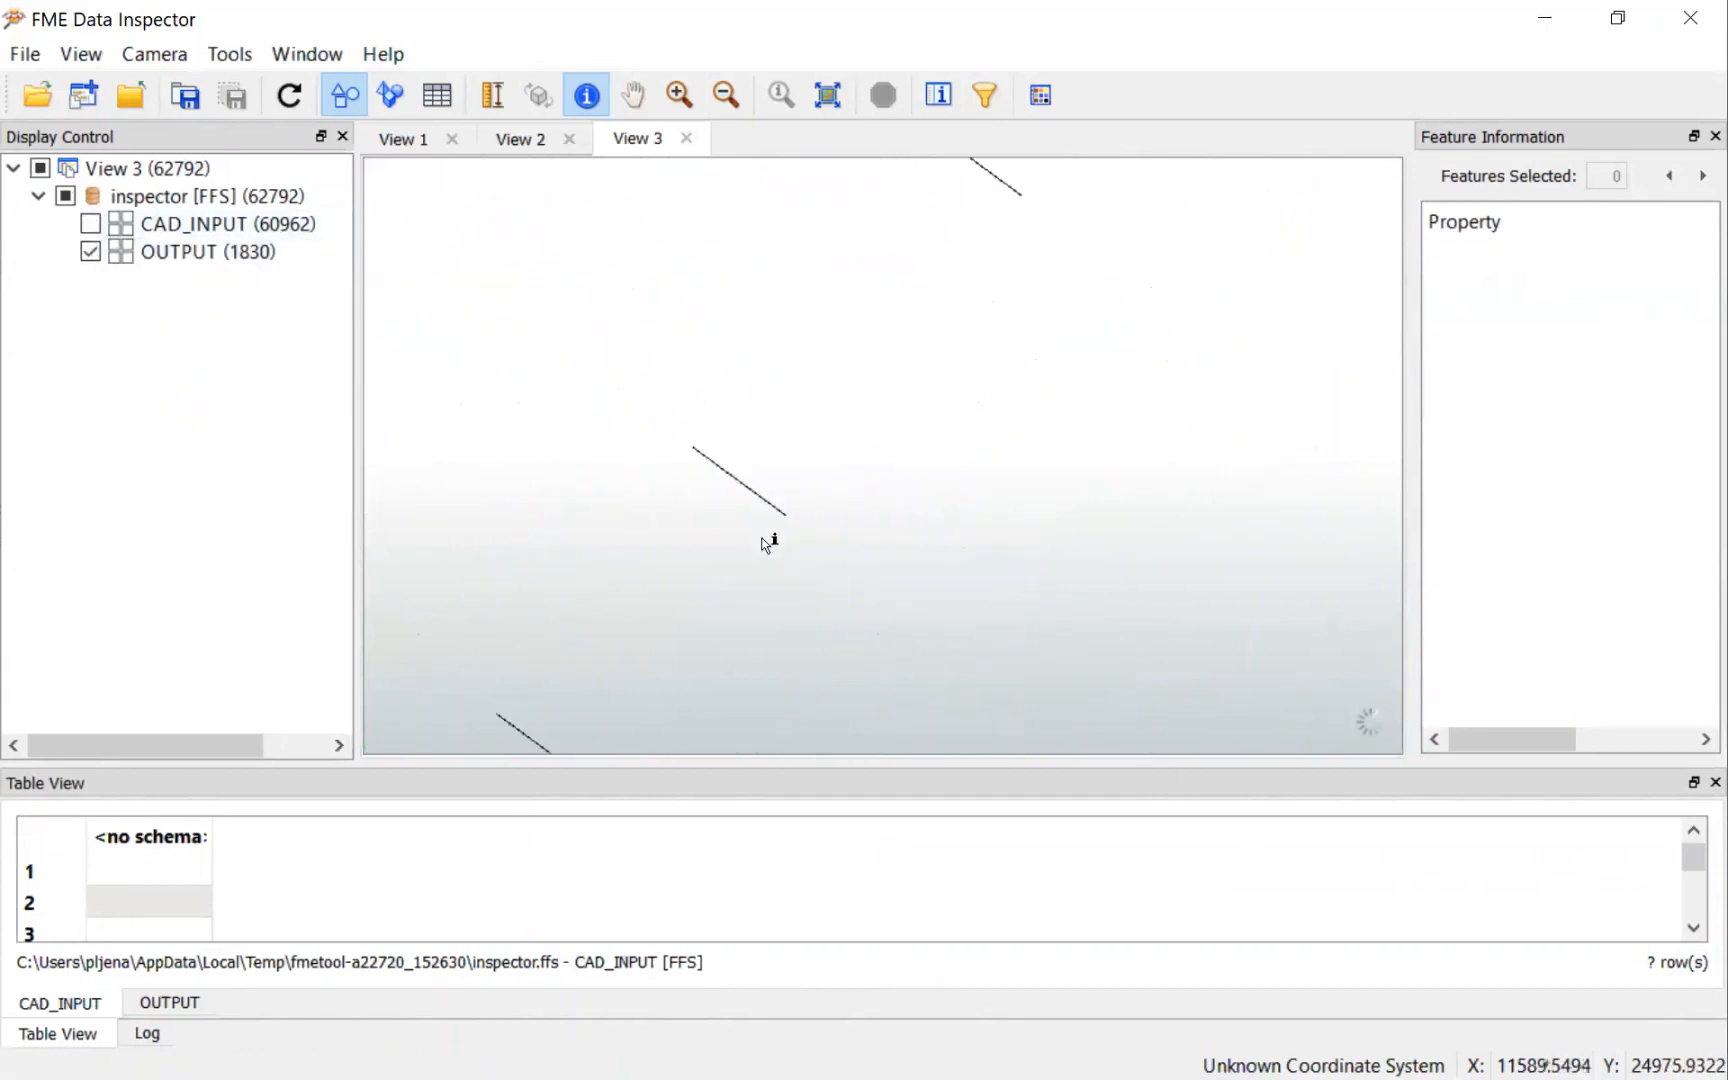
{"action": "scroll", "coordinate": [835, 557], "scroll_direction": "down", "scroll_amount": 1}
{"action": "left_click_drag", "start_coordinate": [981, 269], "coordinate": [906, 373]}
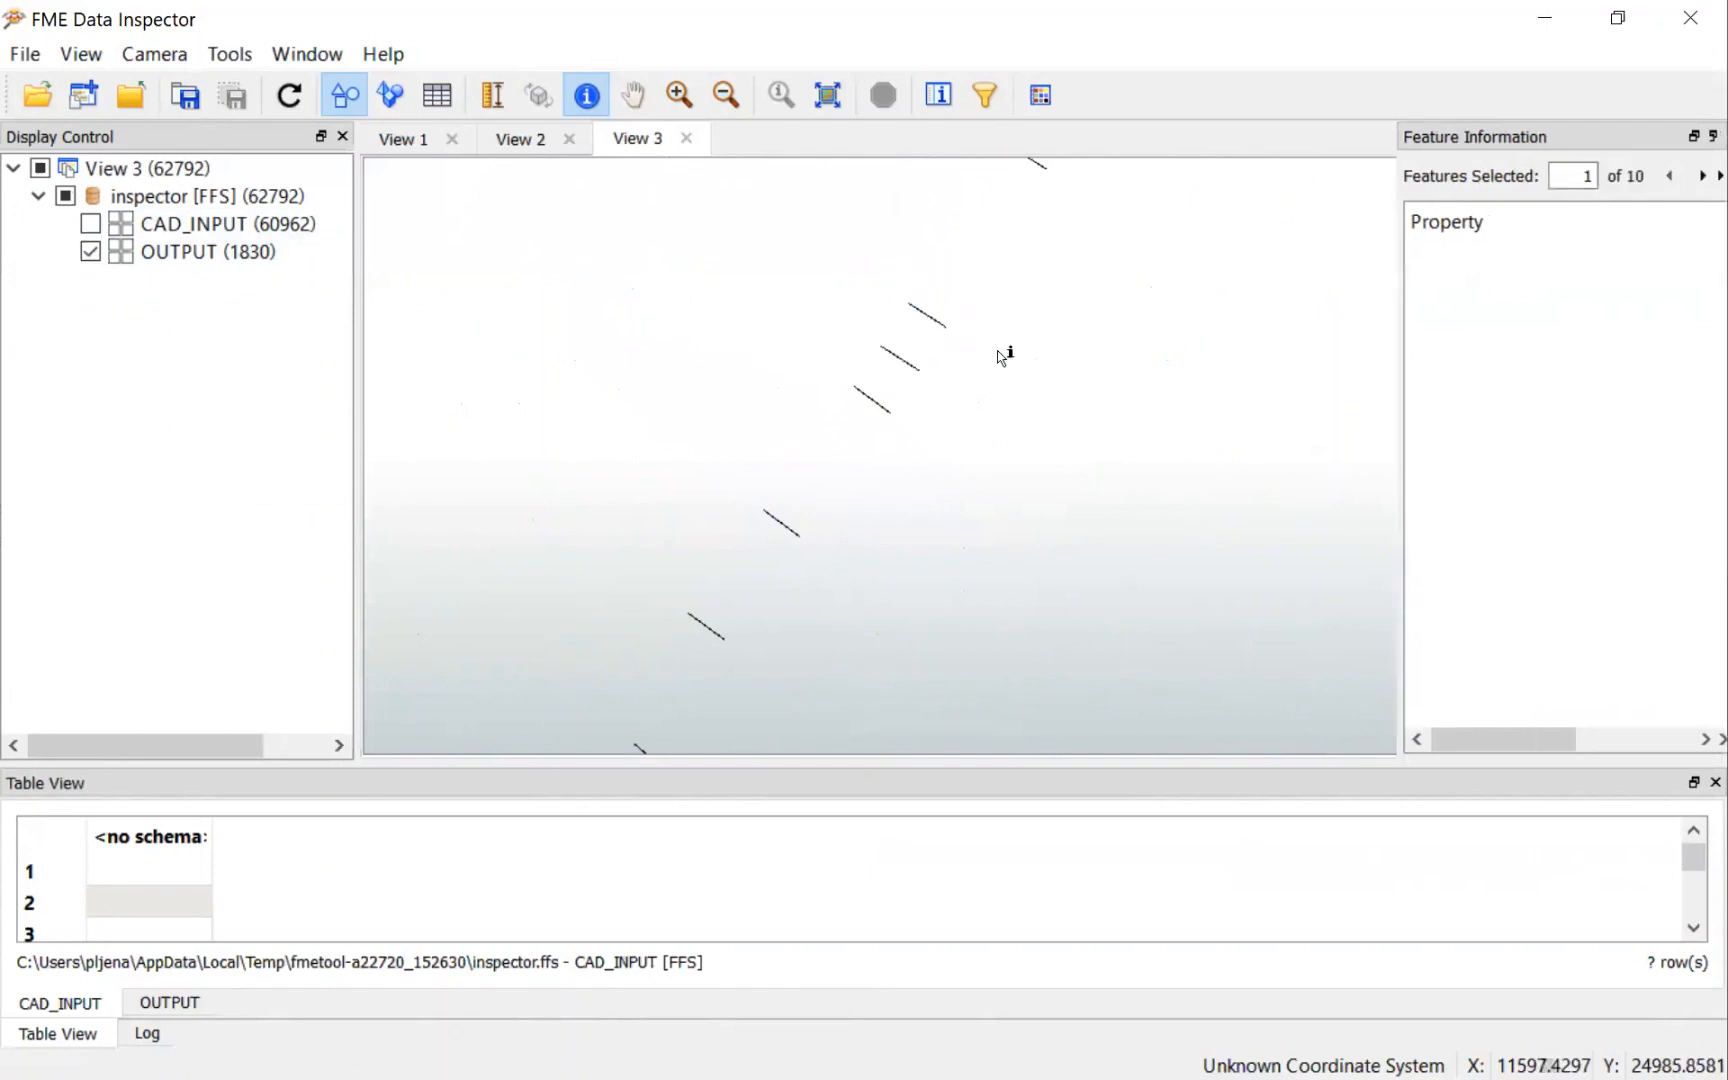
{"action": "scroll", "coordinate": [818, 625], "scroll_direction": "down", "scroll_amount": 2}
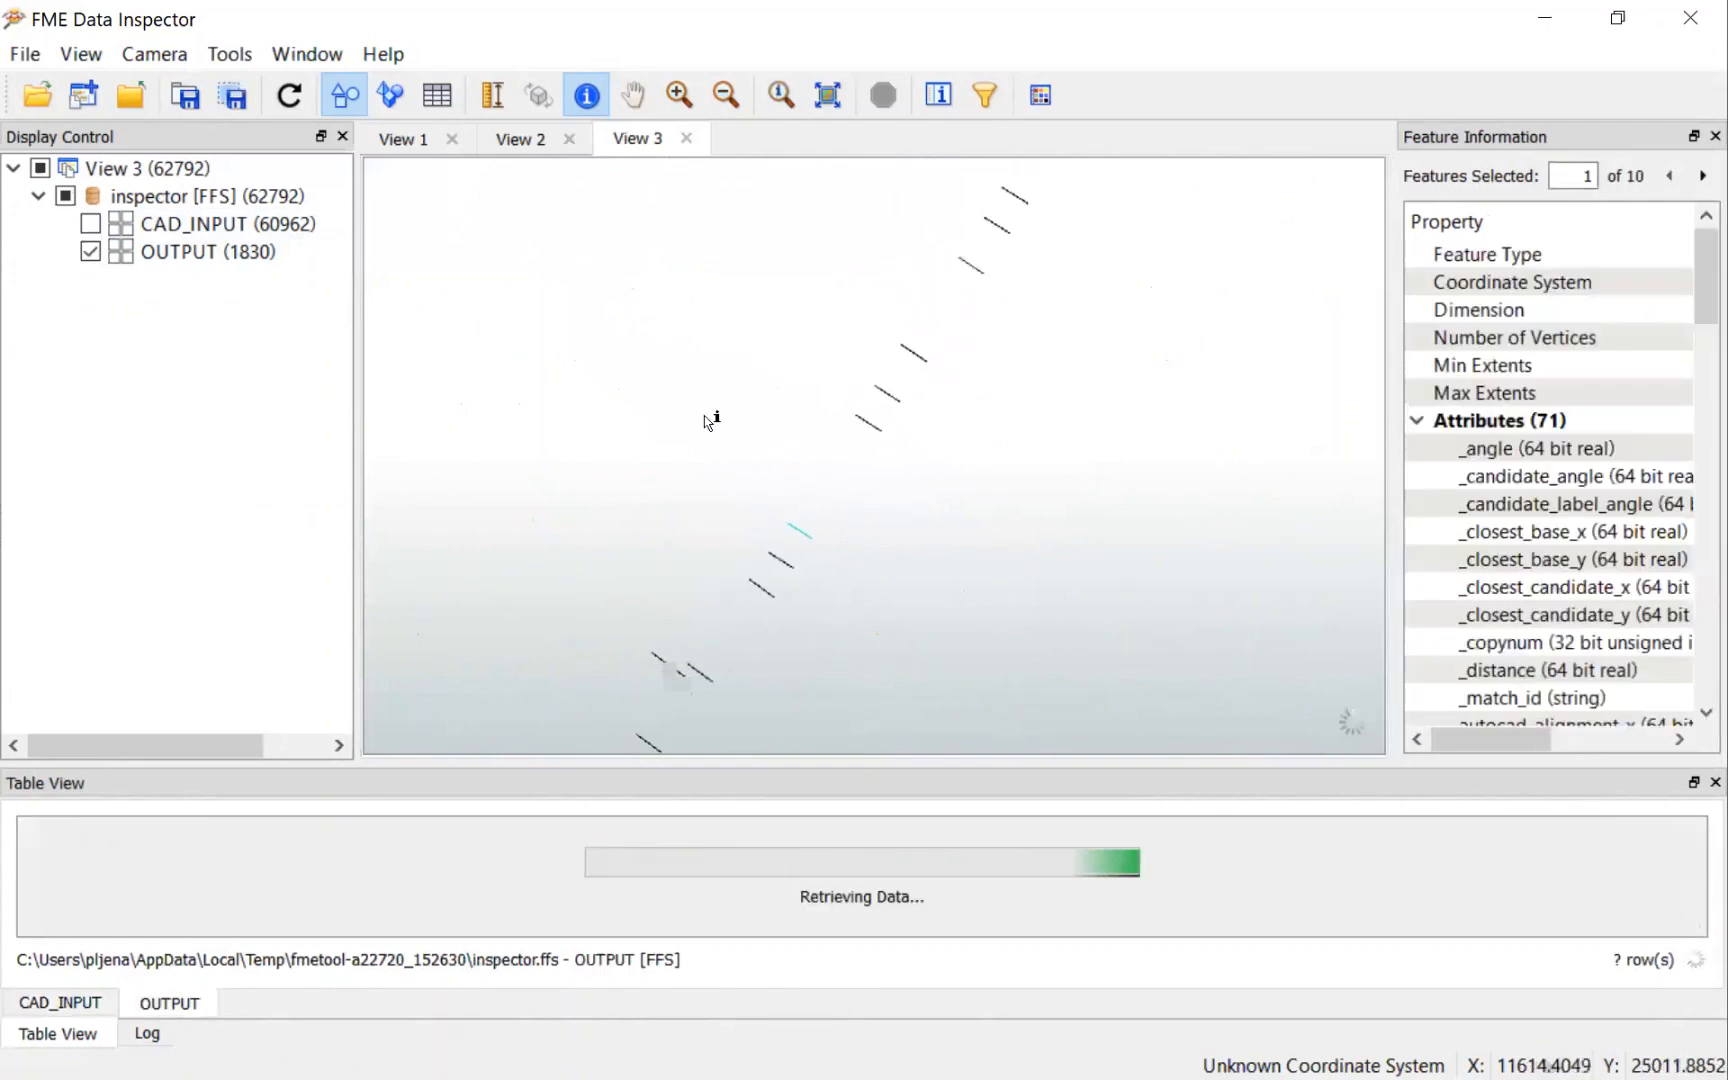
{"action": "scroll", "coordinate": [910, 350], "scroll_direction": "up", "scroll_amount": 1}
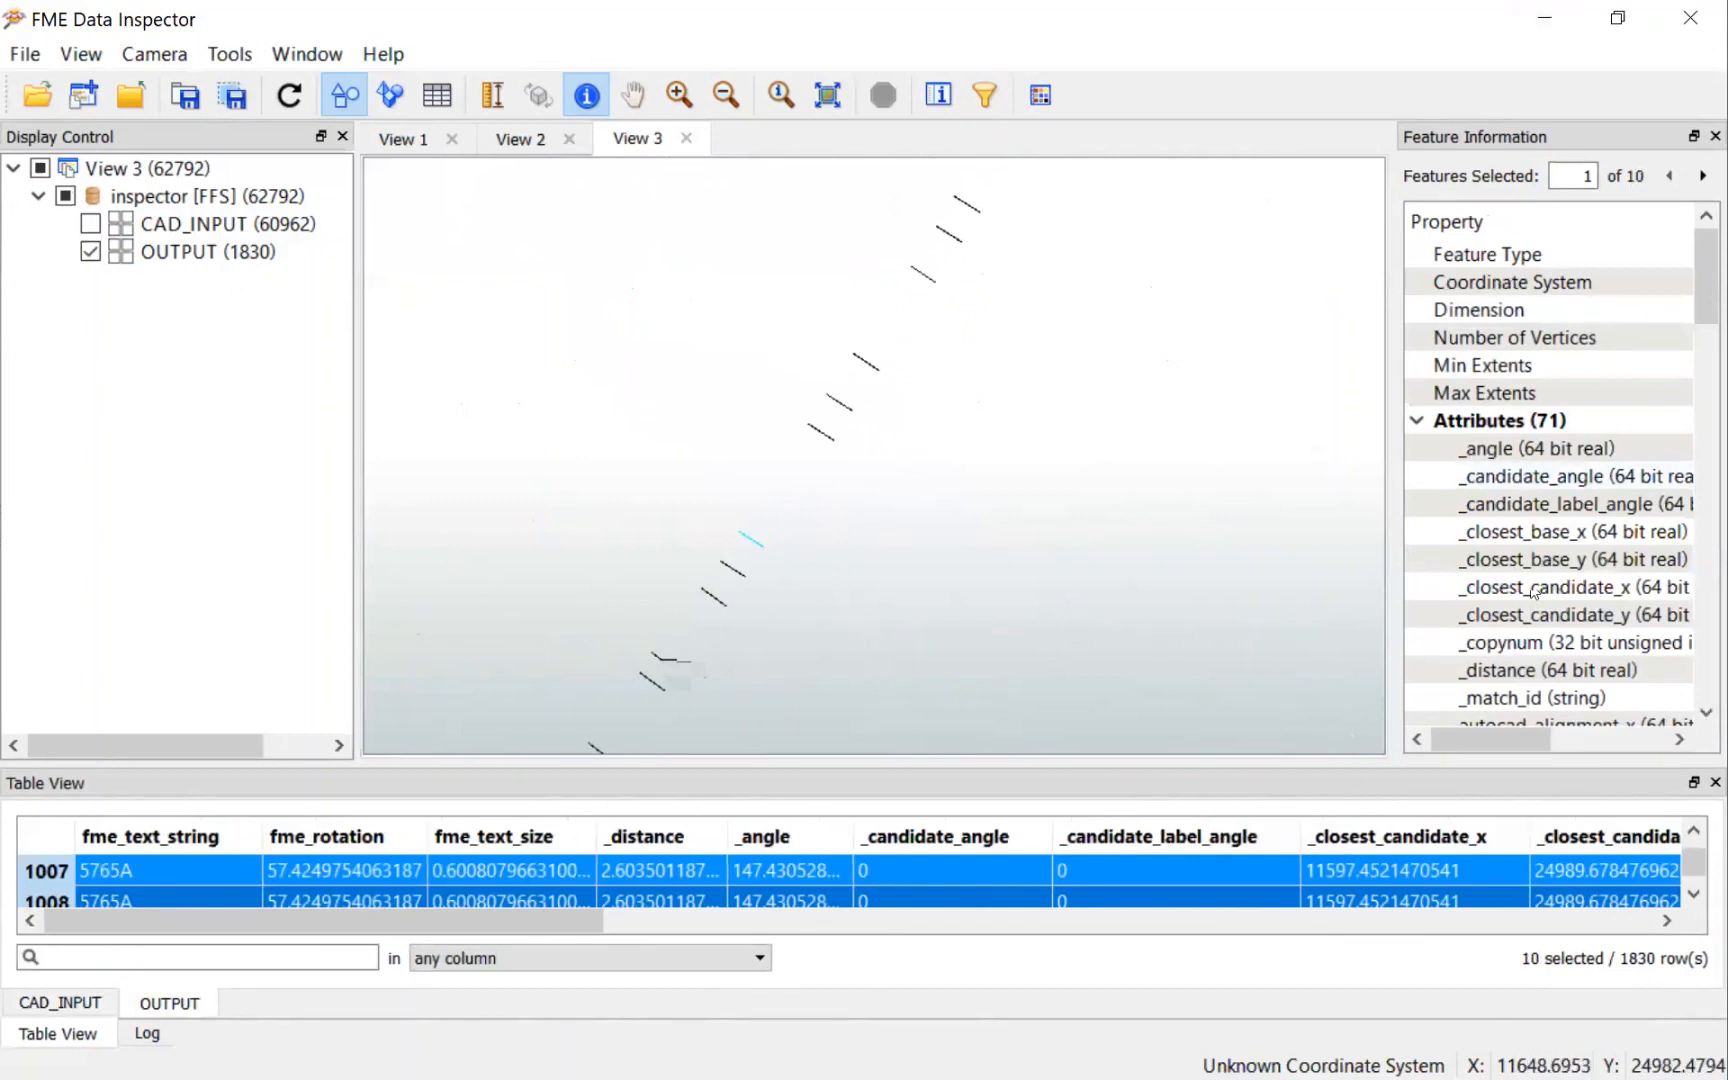
Step: Switch to the 2_PipeBridge_2D_to_3D workspace in FME Workbench, fit it to the canvas and enlarge the canvas by shrinking the surrounding panes
{"action": "key", "text": "alt+Tab"}
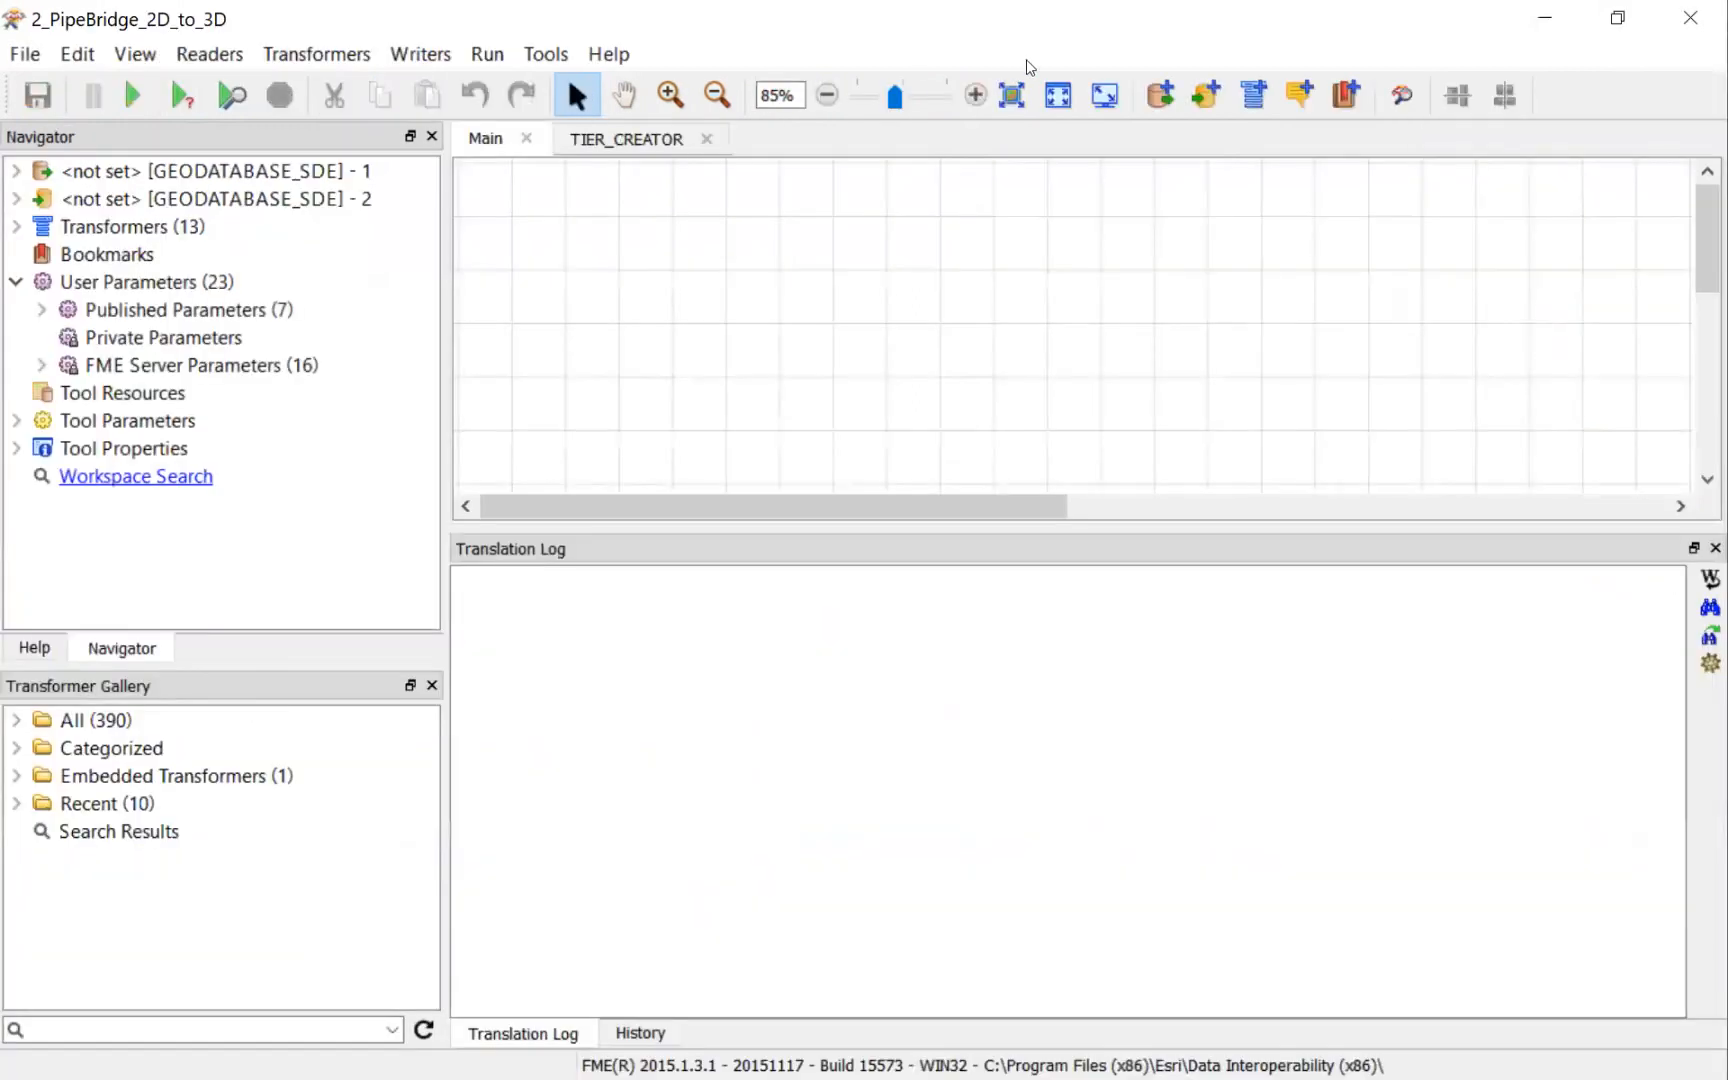
{"action": "left_click", "coordinate": [1012, 95]}
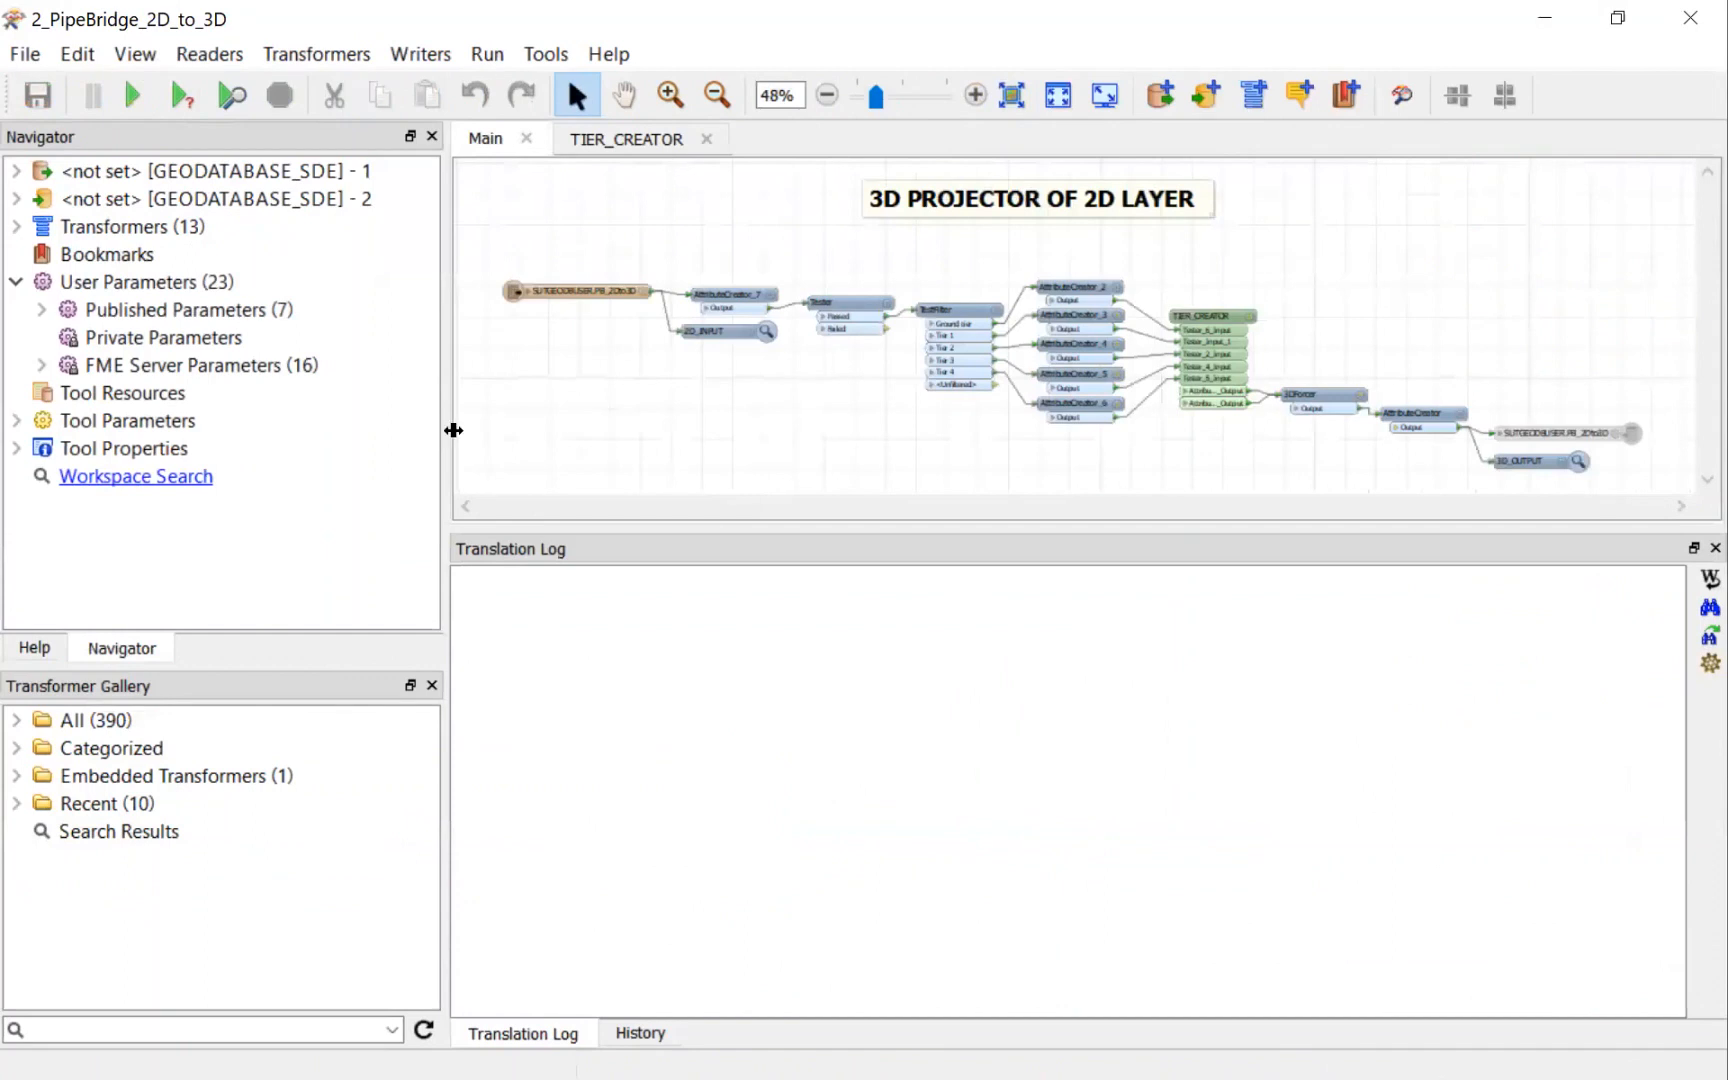
{"action": "left_click_drag", "start_coordinate": [450, 445], "coordinate": [221, 445]}
{"action": "left_click_drag", "start_coordinate": [608, 523], "coordinate": [613, 744]}
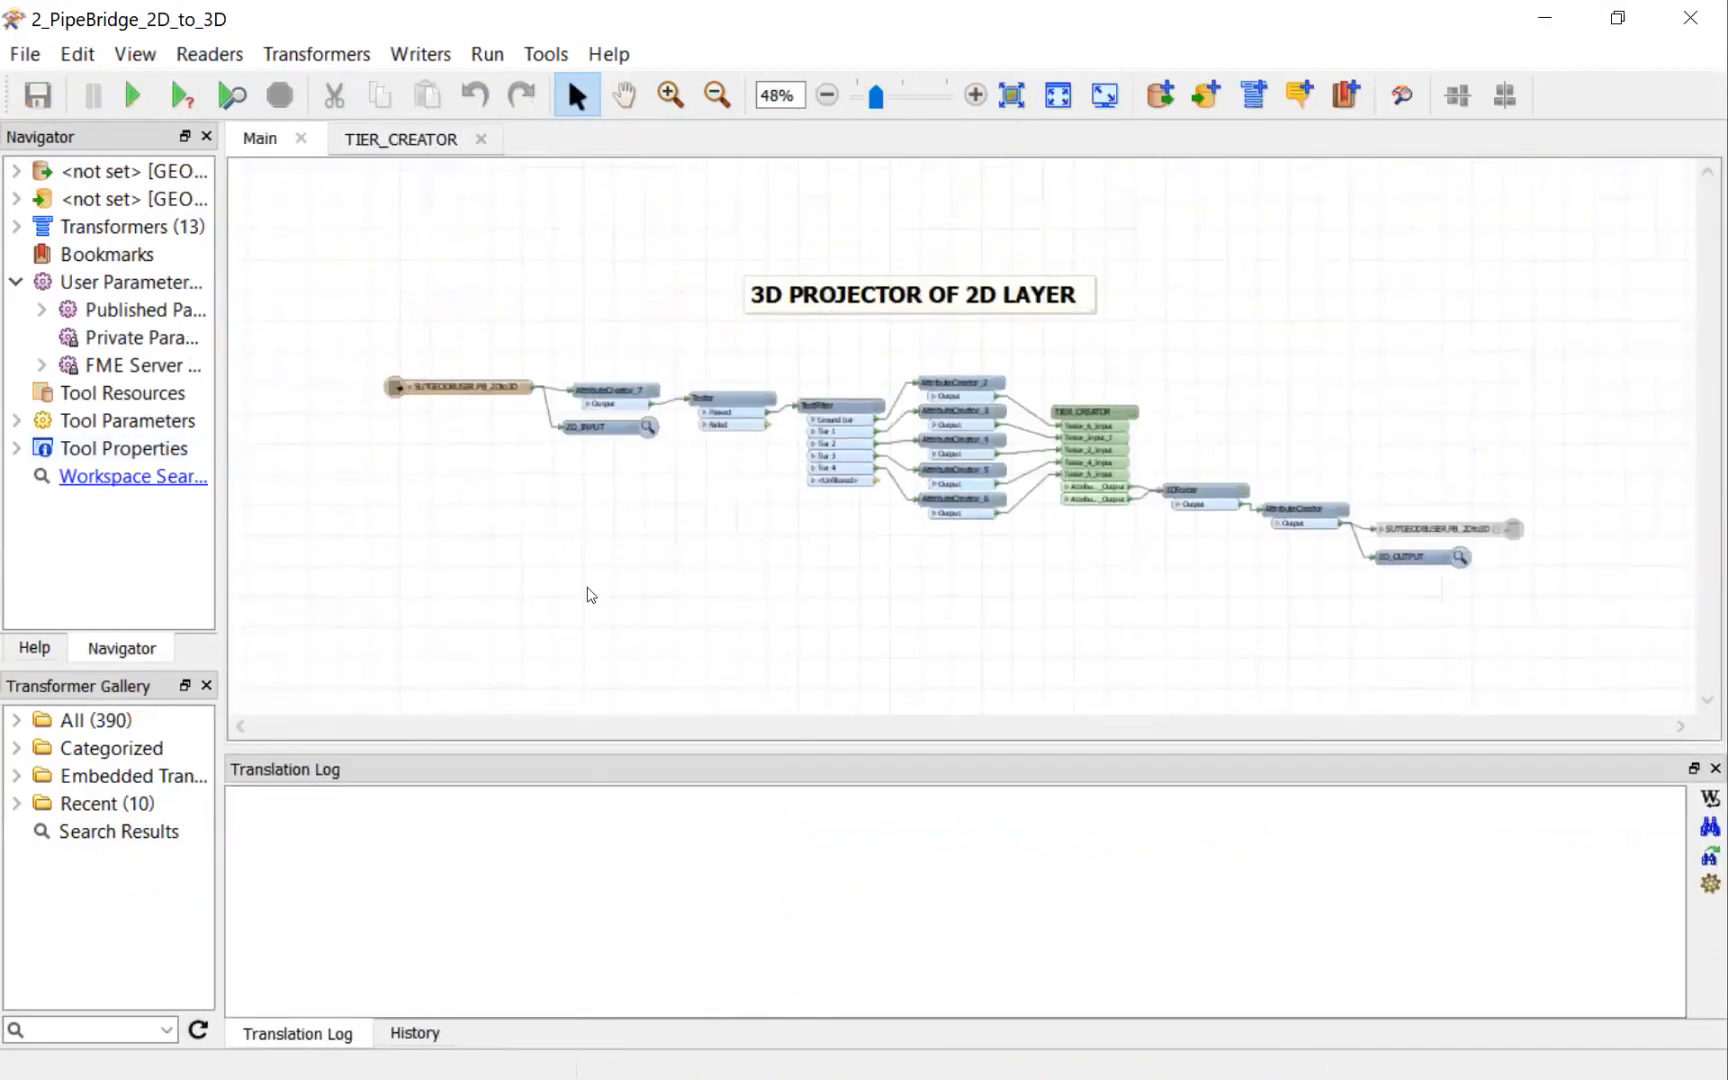
Step: Examine the 3D projector workflow from the source reader through TIER_CREATOR to the outputs, and run the workspace
{"action": "scroll", "coordinate": [447, 392], "scroll_direction": "up", "scroll_amount": 2}
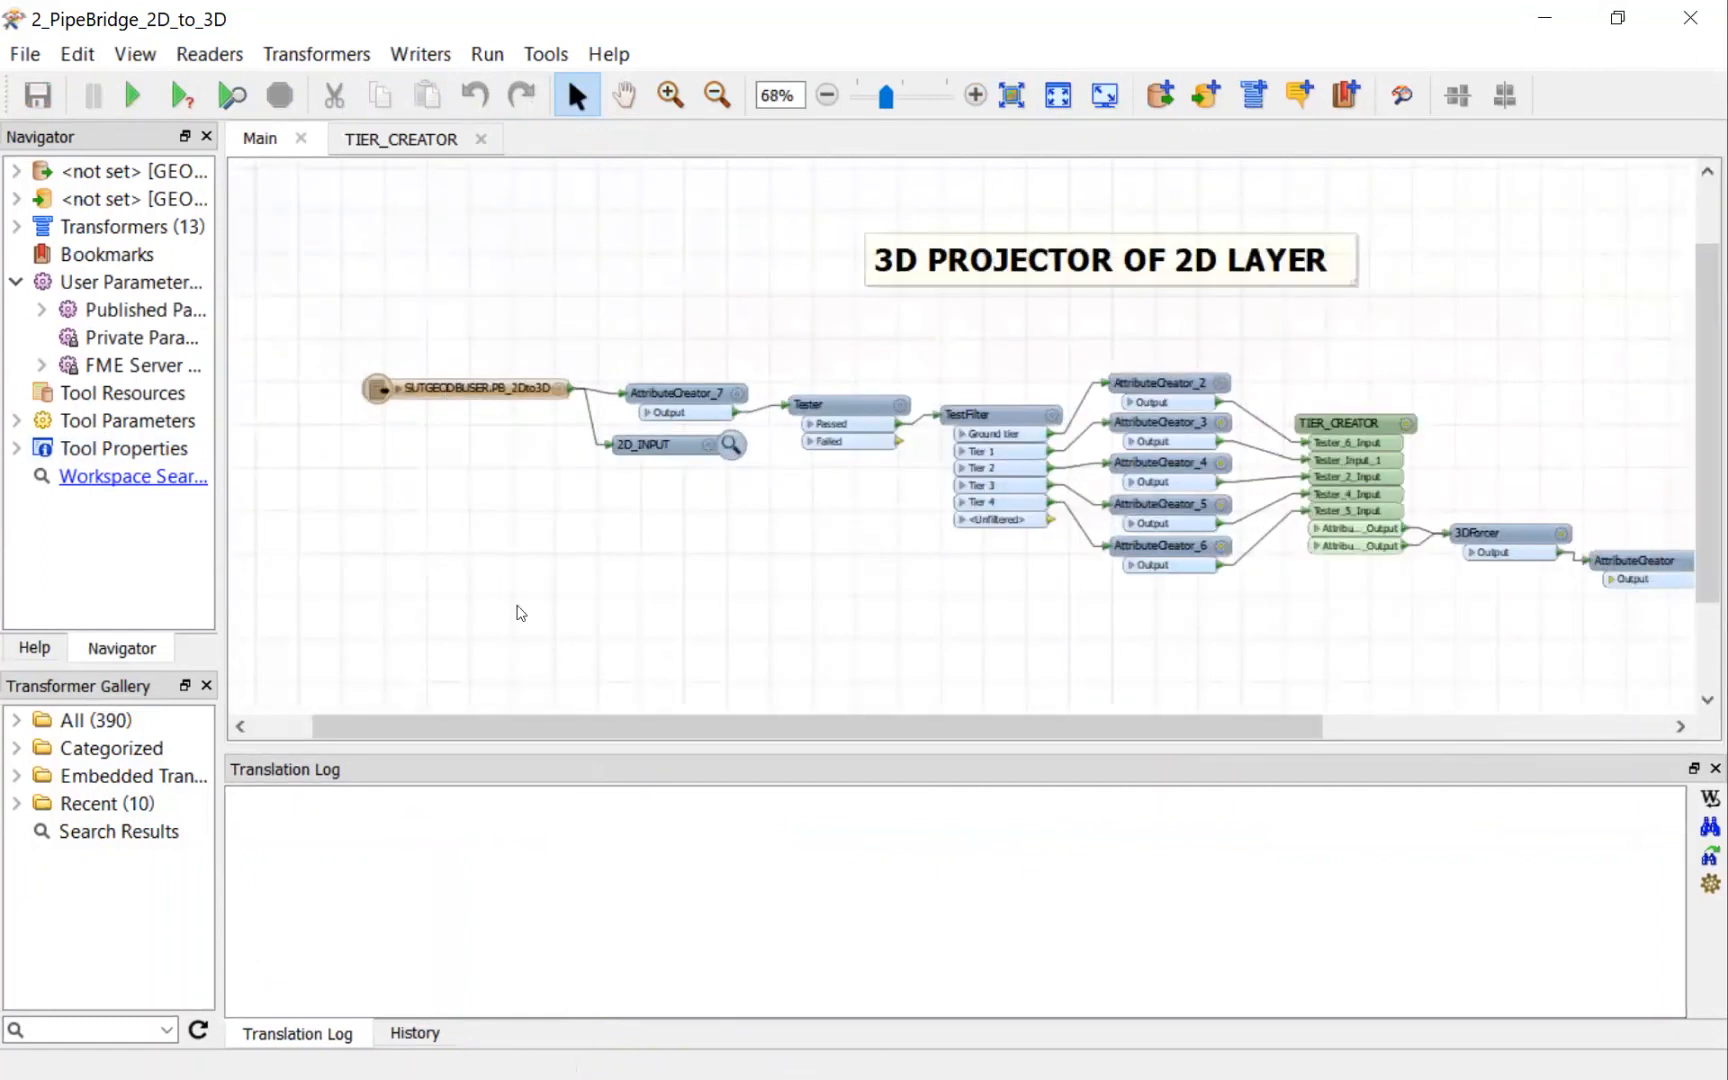
{"action": "left_click_drag", "start_coordinate": [835, 701], "coordinate": [809, 698]}
{"action": "scroll", "coordinate": [834, 579], "scroll_direction": "down", "scroll_amount": 2}
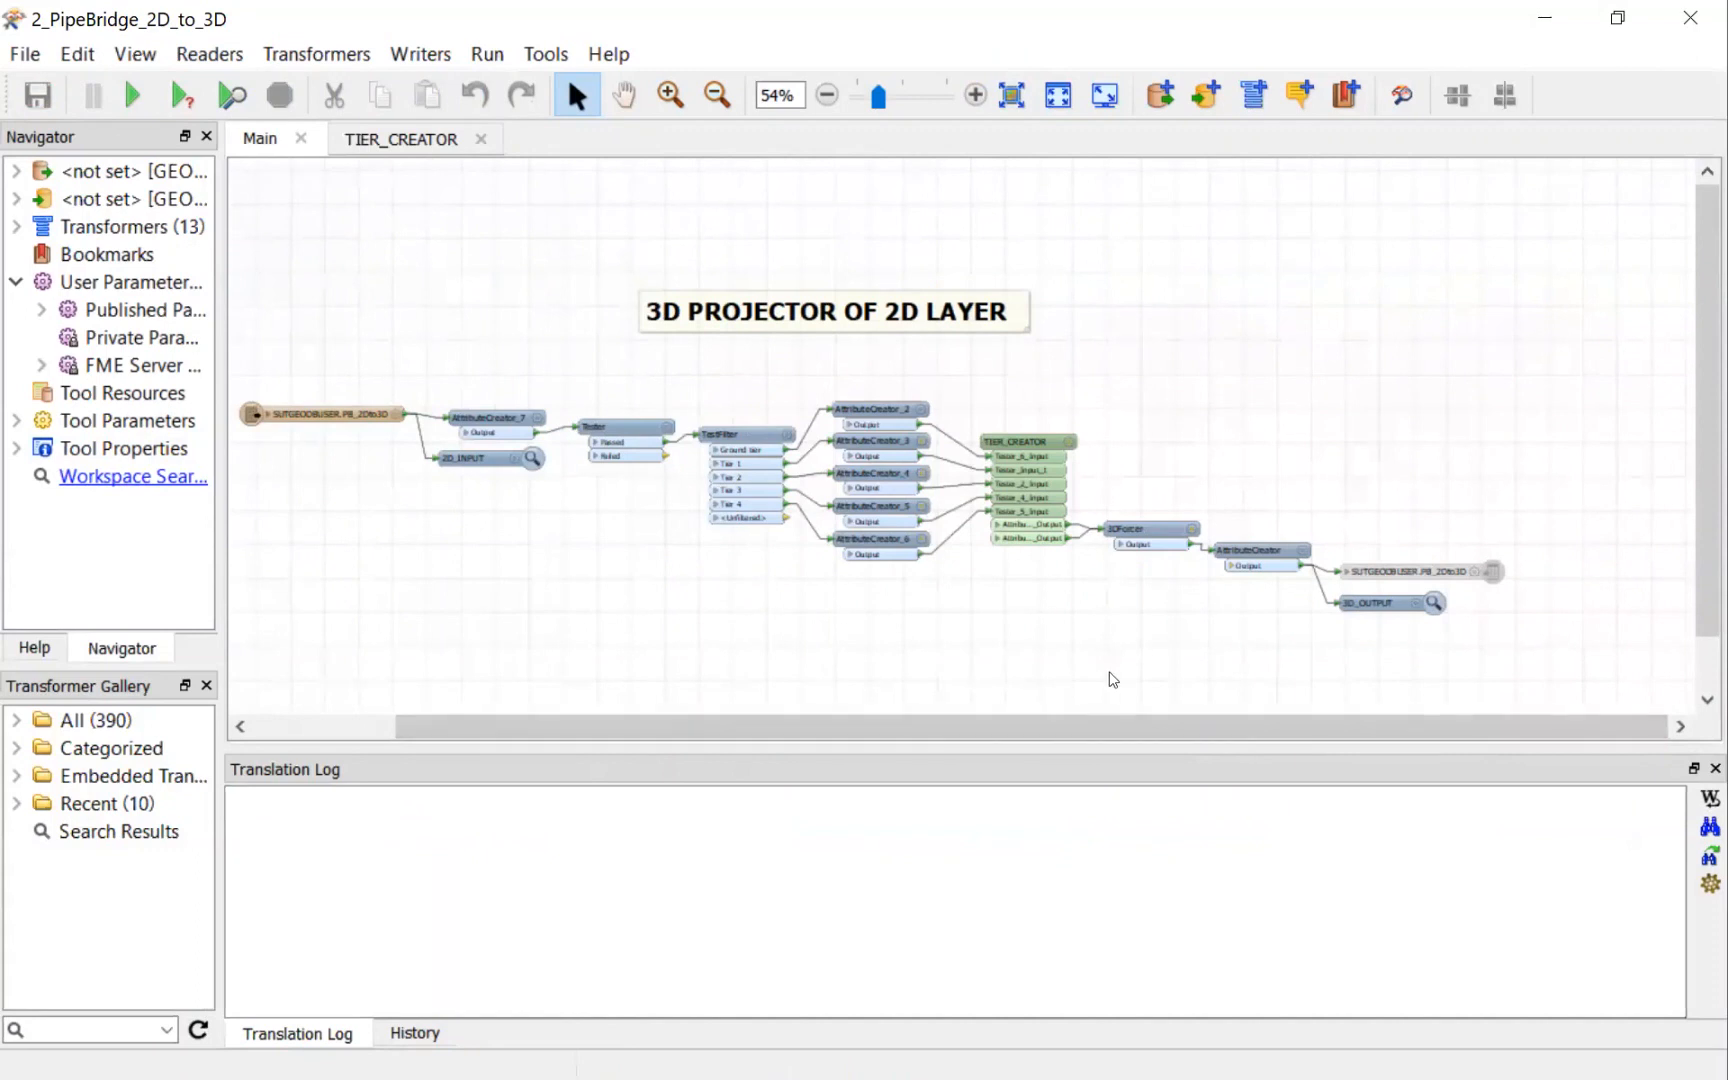
{"action": "left_click", "coordinate": [124, 113]}
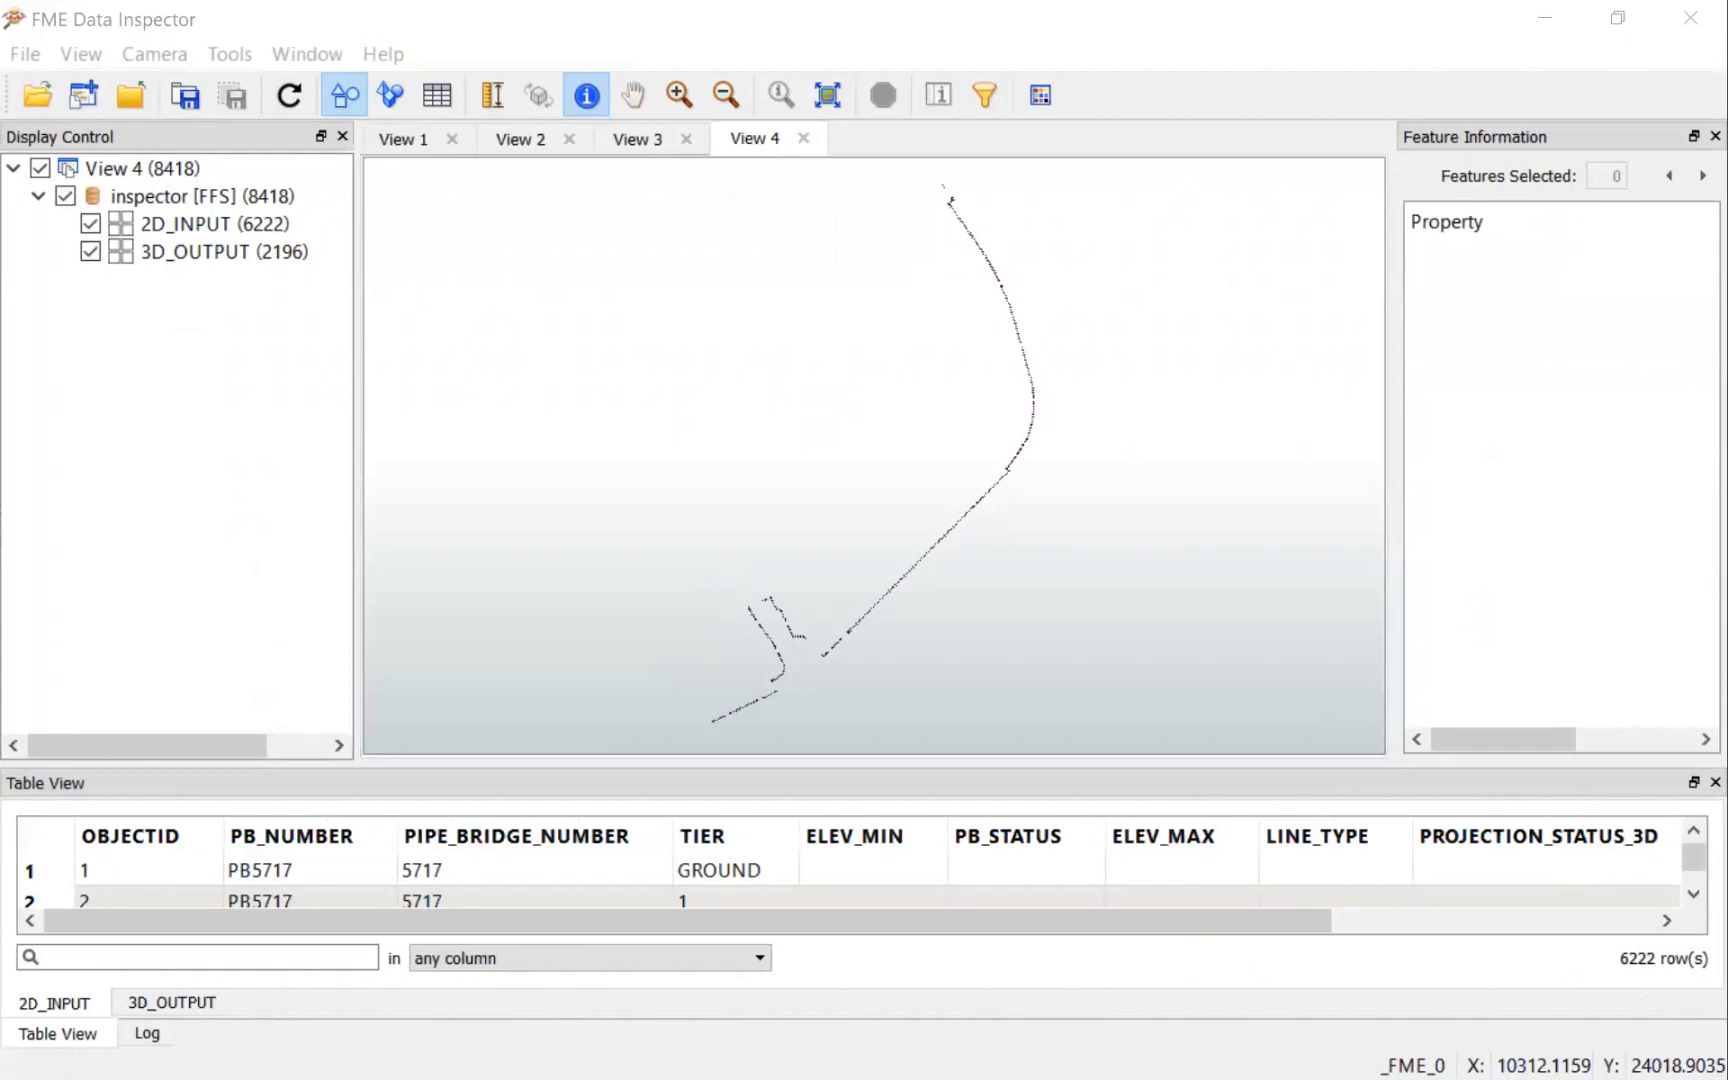
Step: Hide 3D_OUTPUT and inspect the 2D_INPUT pipe bridge lines alone in the 3D view
{"action": "left_click", "coordinate": [91, 253]}
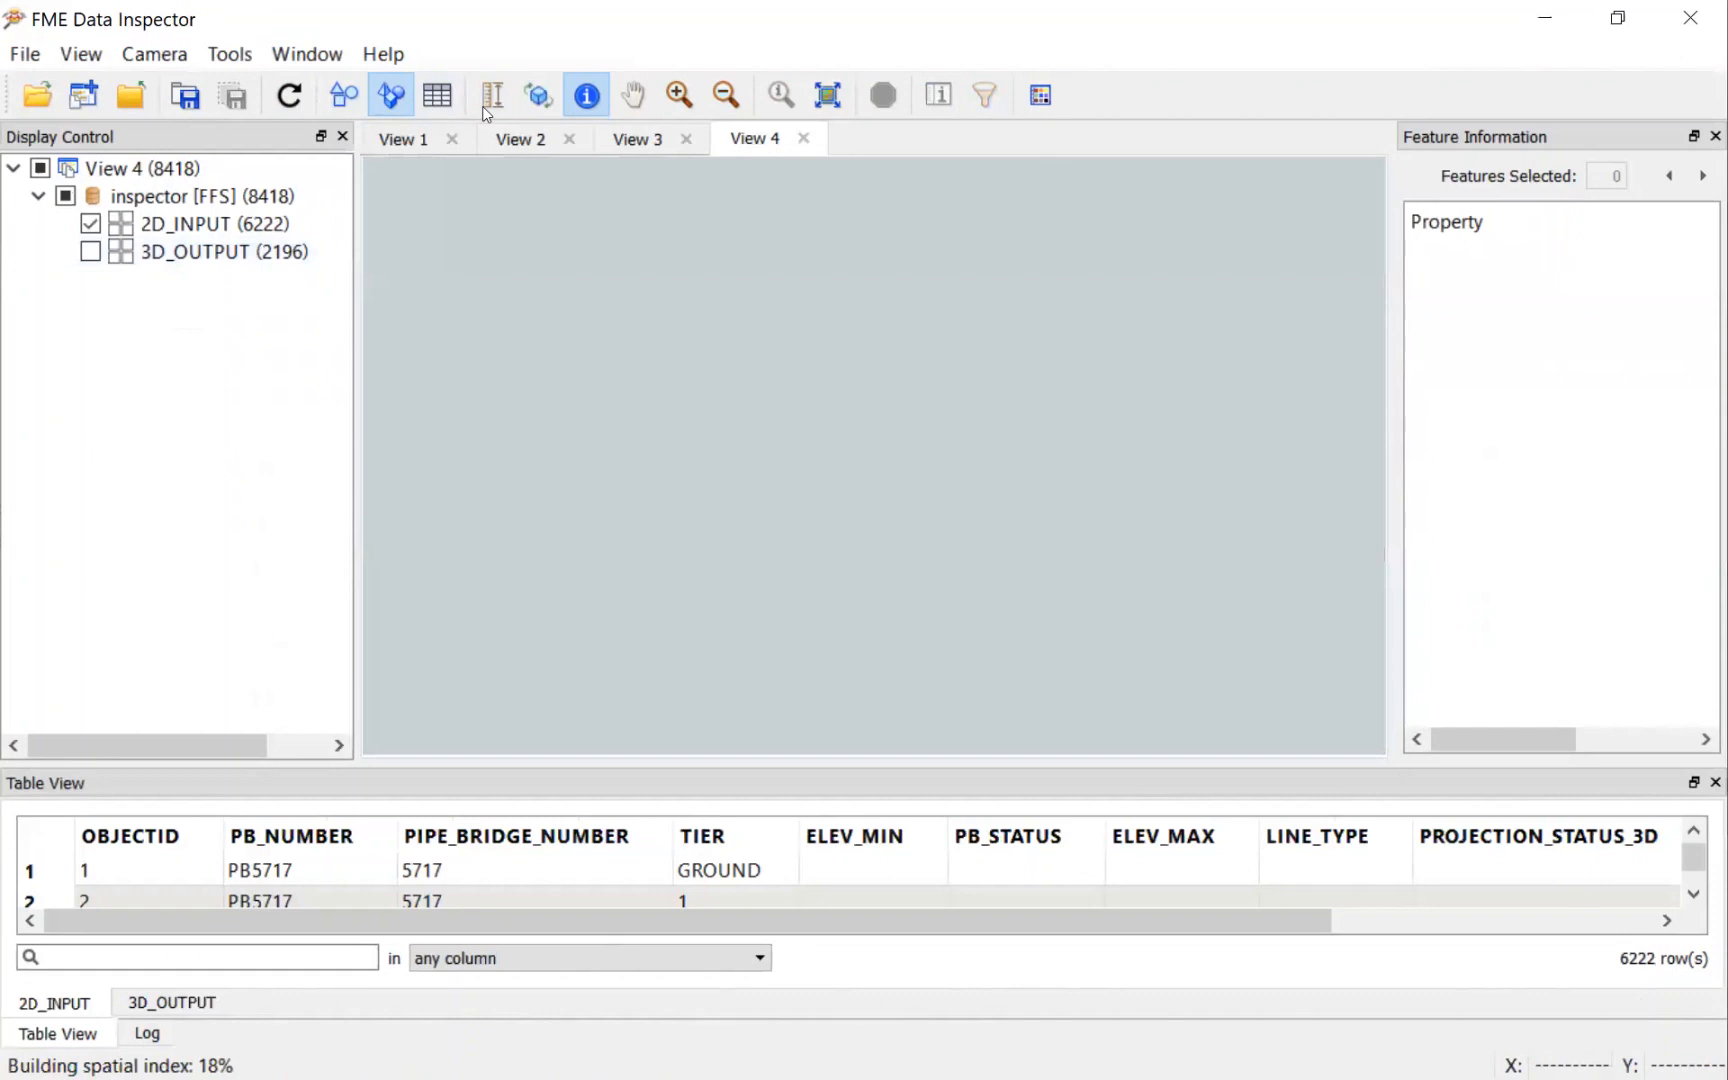
{"action": "left_click", "coordinate": [533, 104]}
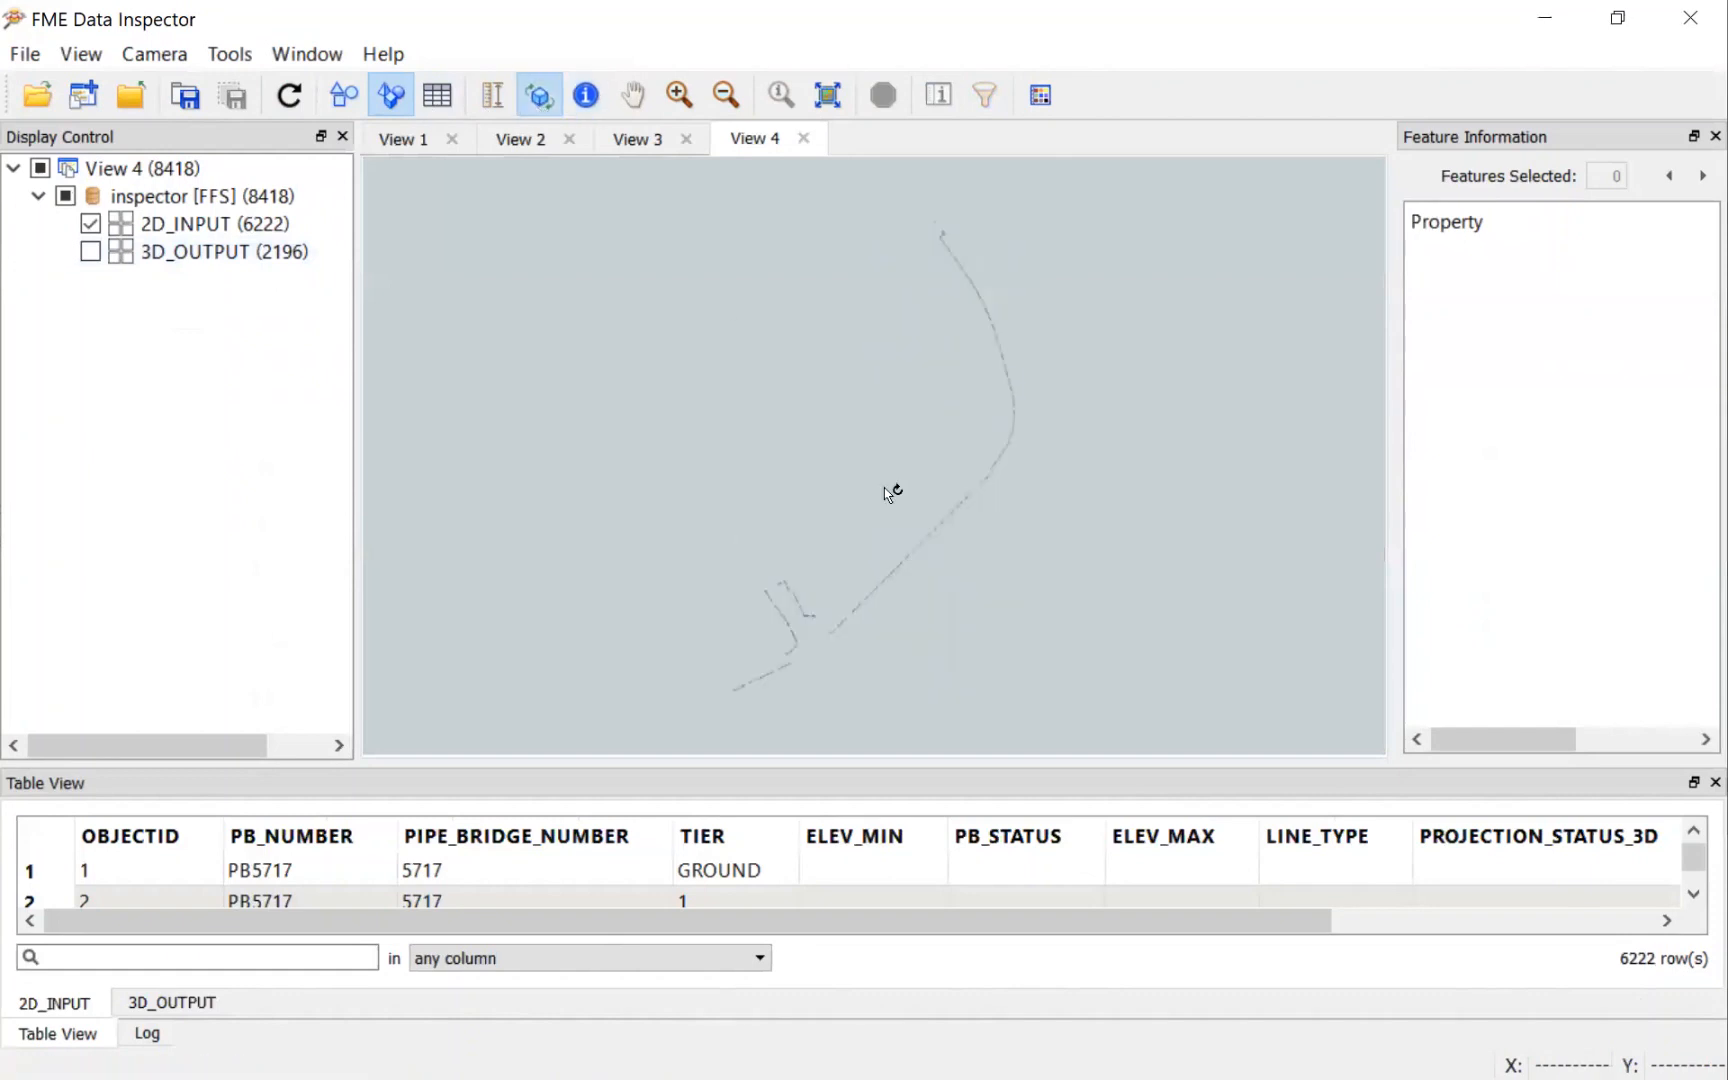
{"action": "mouse_move", "coordinate": [857, 597]}
{"action": "left_mouse_down"}
{"action": "mouse_move", "coordinate": [1010, 417]}
{"action": "mouse_move", "coordinate": [991, 413]}
{"action": "mouse_move", "coordinate": [915, 560]}
{"action": "mouse_move", "coordinate": [848, 545]}
{"action": "left_mouse_up"}
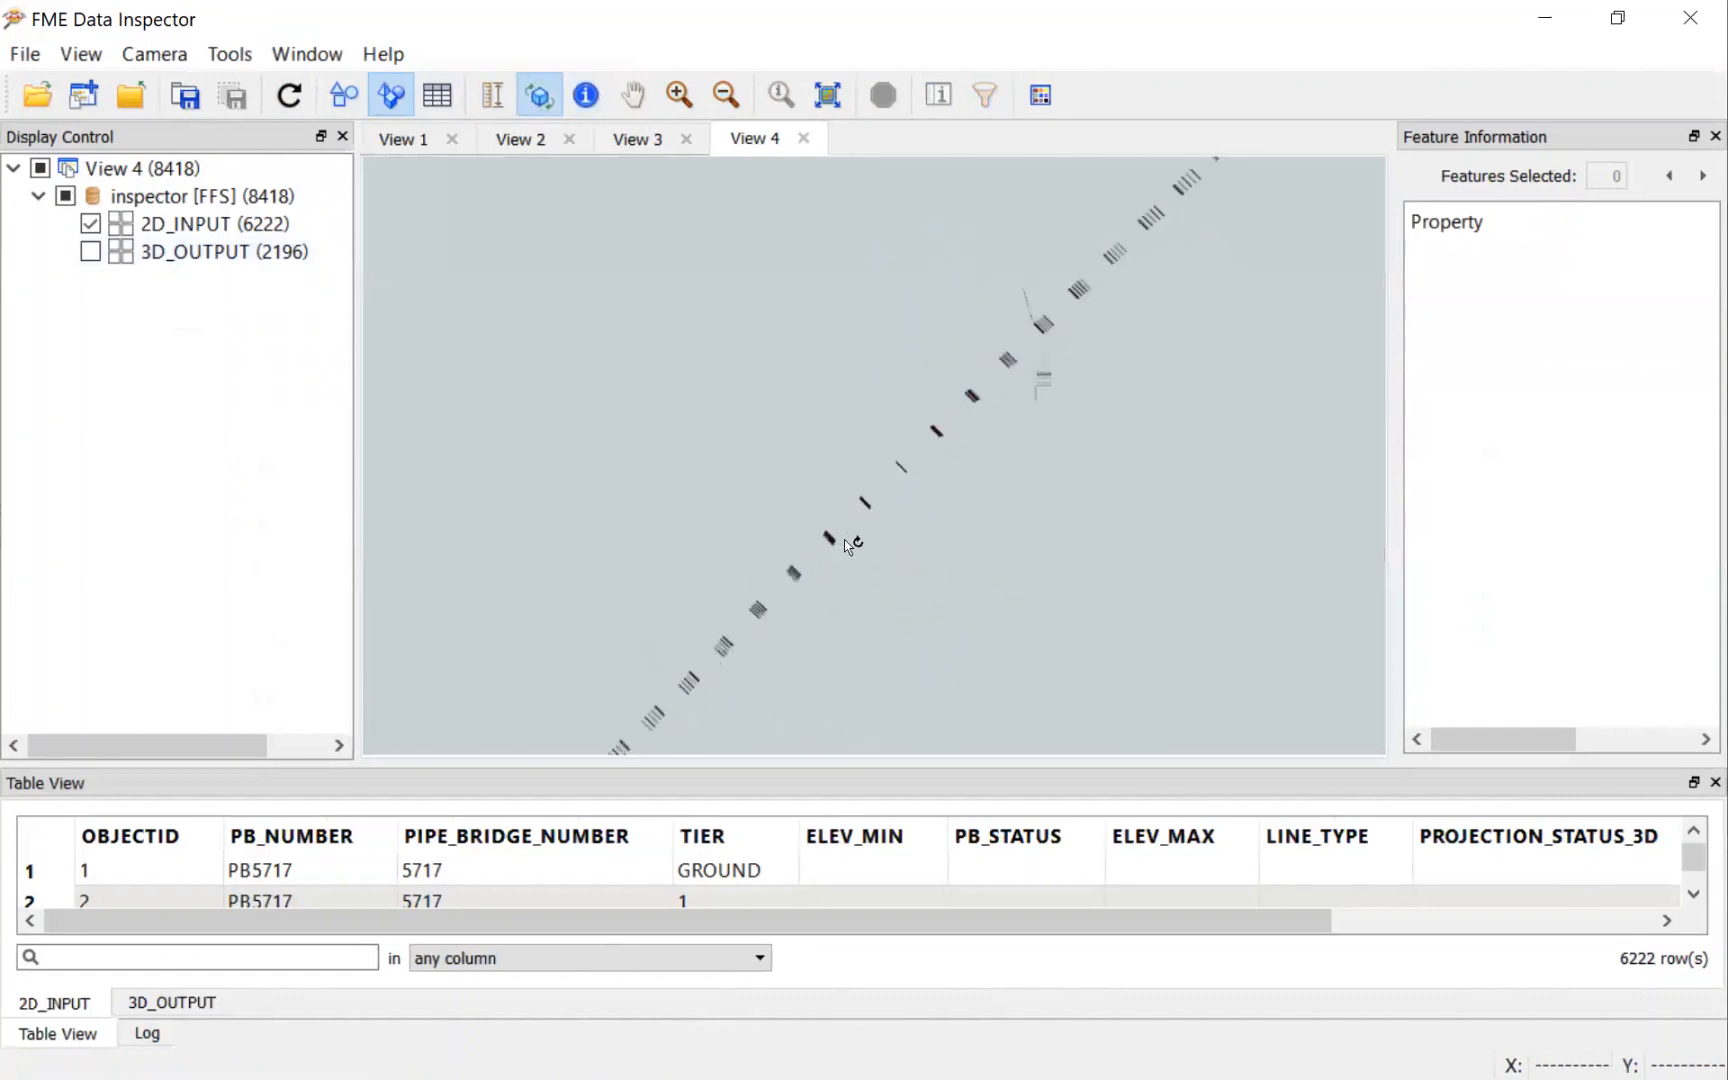
Step: Display 3D_OUTPUT instead of 2D_INPUT and inspect its stacked tier lines close up from an oblique angle
{"action": "left_click", "coordinate": [90, 251]}
{"action": "left_click", "coordinate": [91, 225]}
{"action": "mouse_move", "coordinate": [785, 660]}
{"action": "left_mouse_down"}
{"action": "mouse_move", "coordinate": [733, 386]}
{"action": "mouse_move", "coordinate": [797, 182]}
{"action": "left_mouse_up"}
{"action": "scroll", "coordinate": [929, 441], "scroll_direction": "up", "scroll_amount": 5}
{"action": "left_click_drag", "start_coordinate": [940, 435], "coordinate": [1265, 285]}
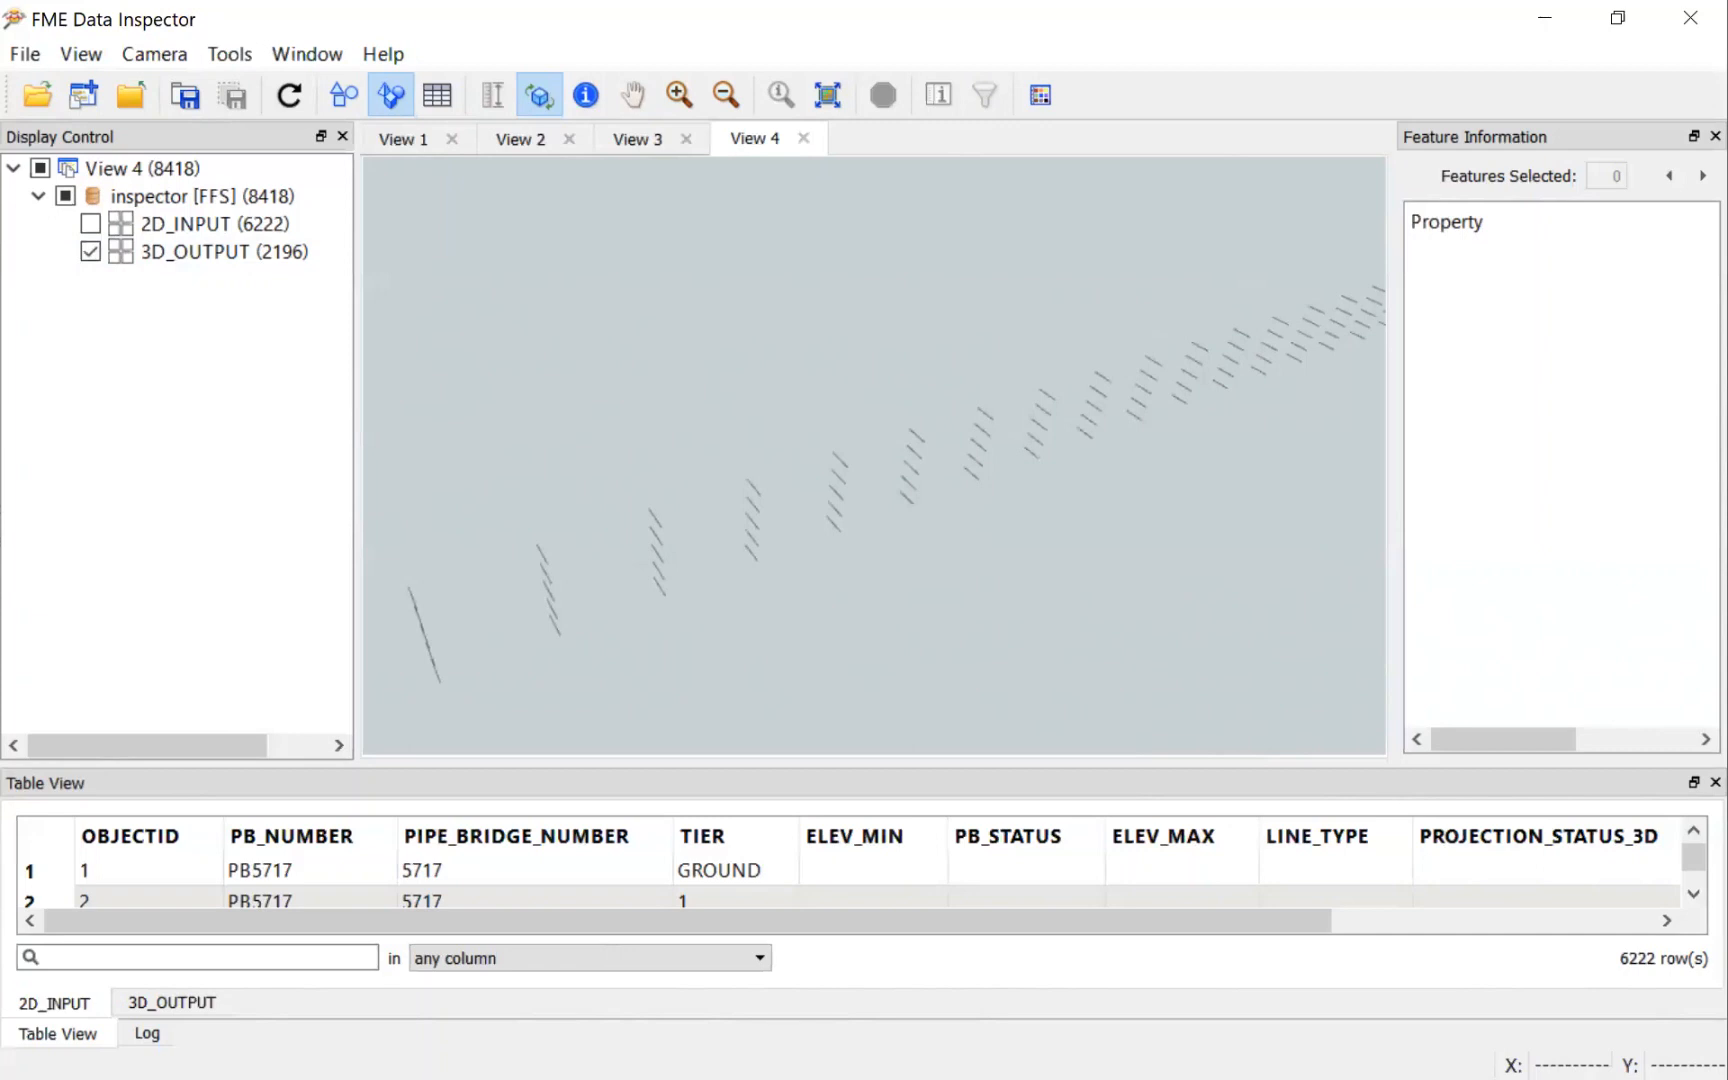
{"action": "key", "text": "alt+Tab"}
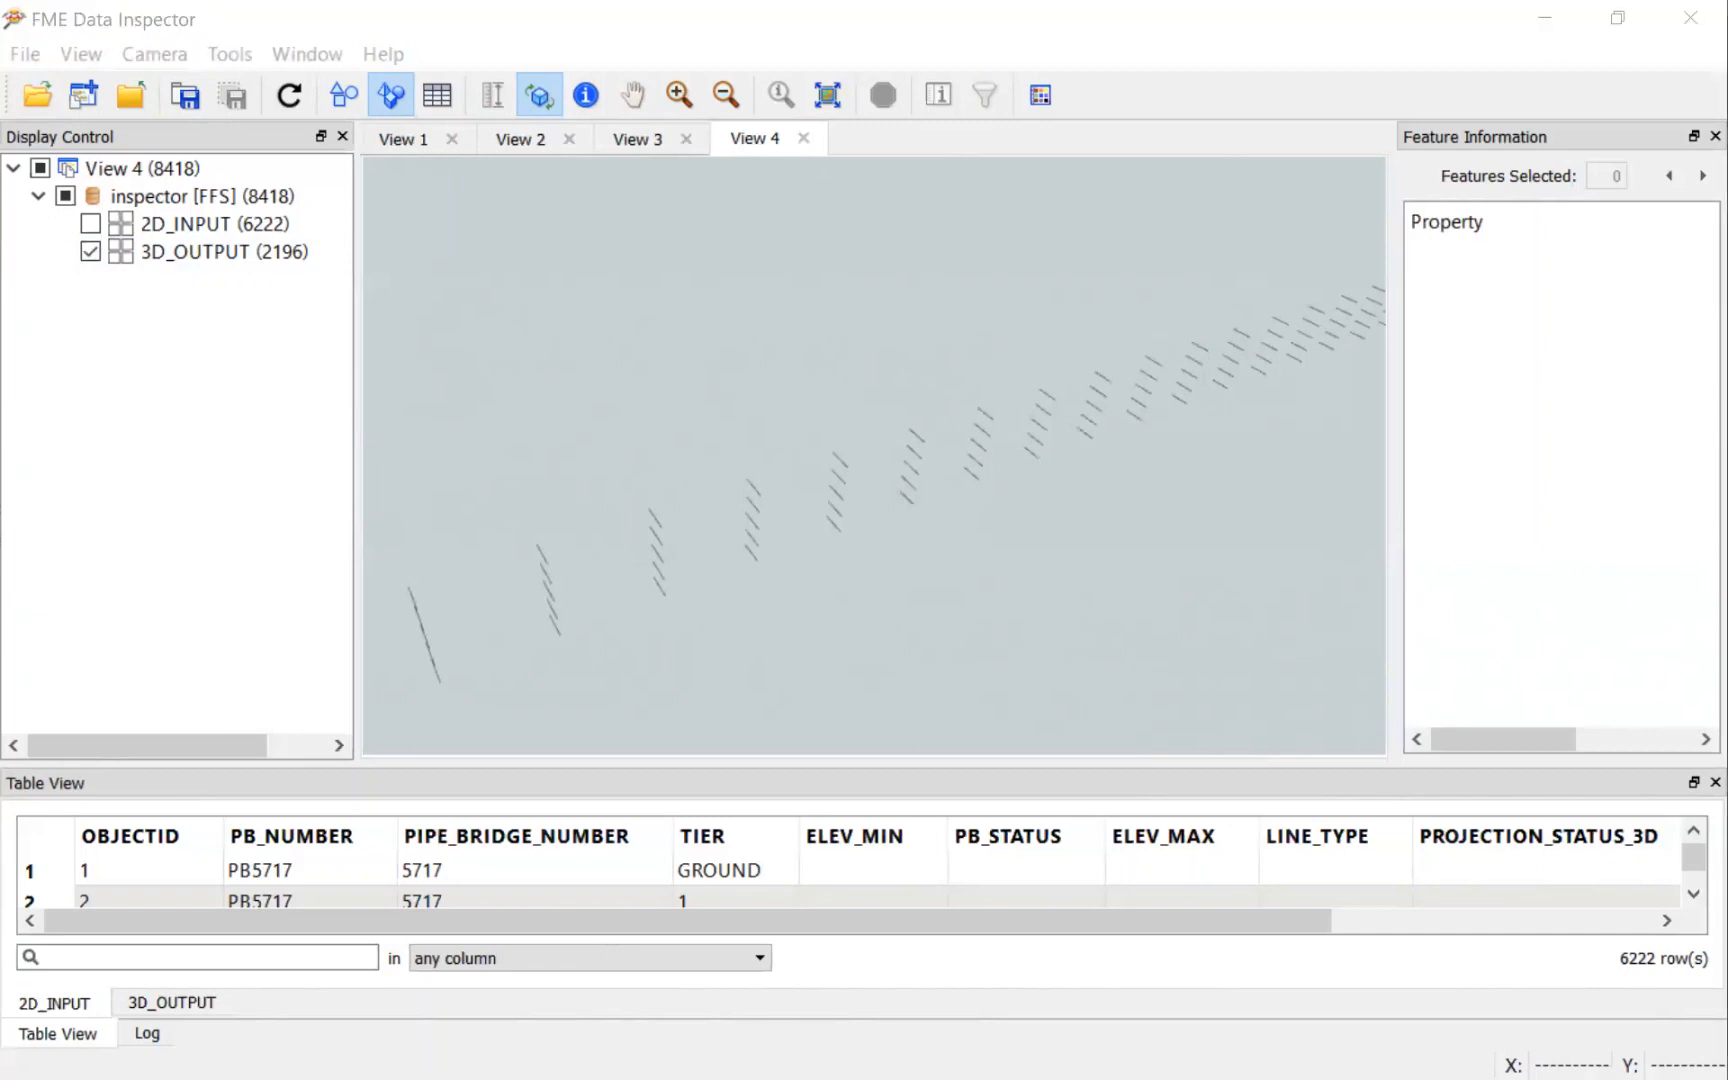